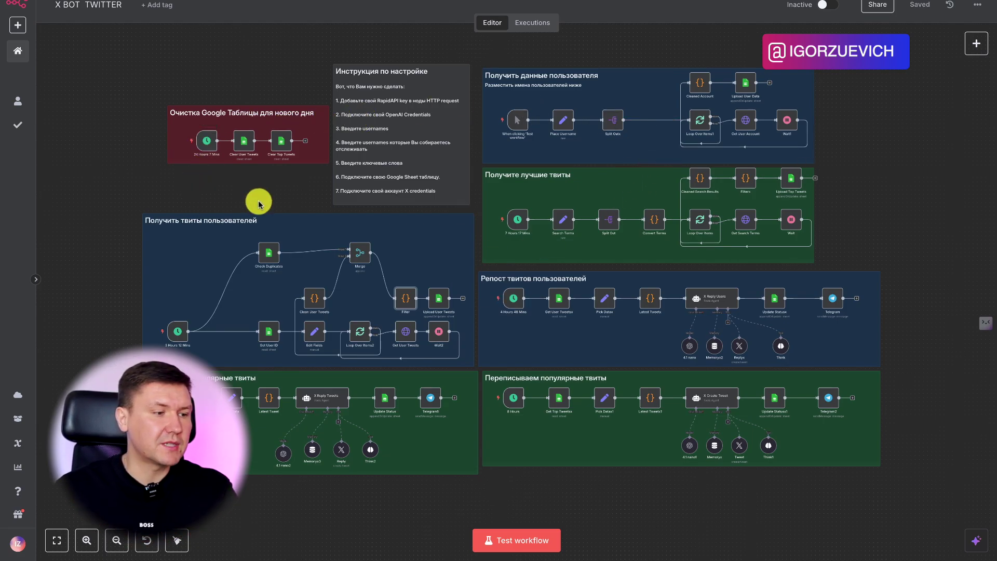
Step: Examine the X bot workflow's setup instructions and its blocks for collecting, reposting, answering and rewriting tweets
scroll(260, 202, "right", 2)
scroll(260, 204, "left", 4)
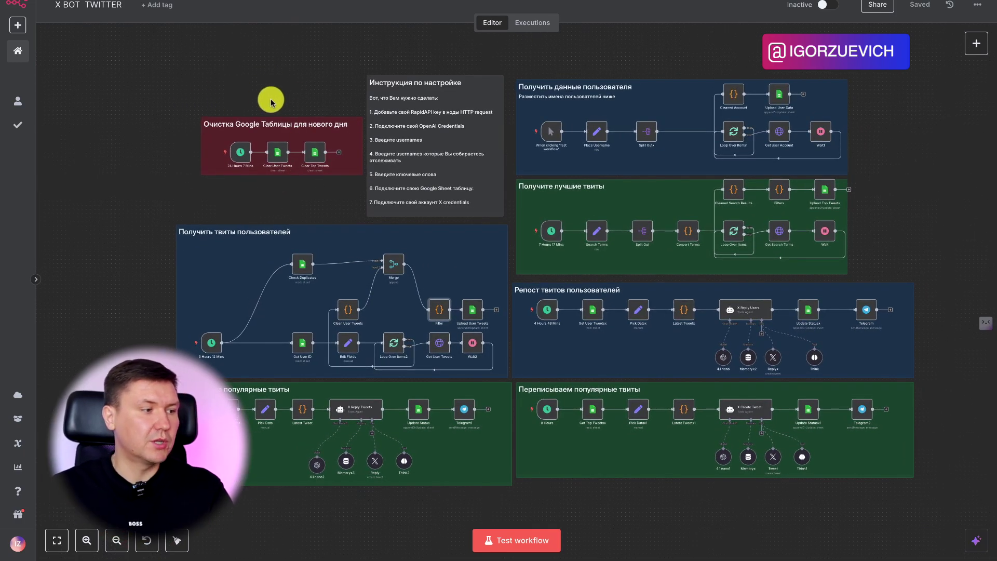
scroll(270, 102, "right", 2)
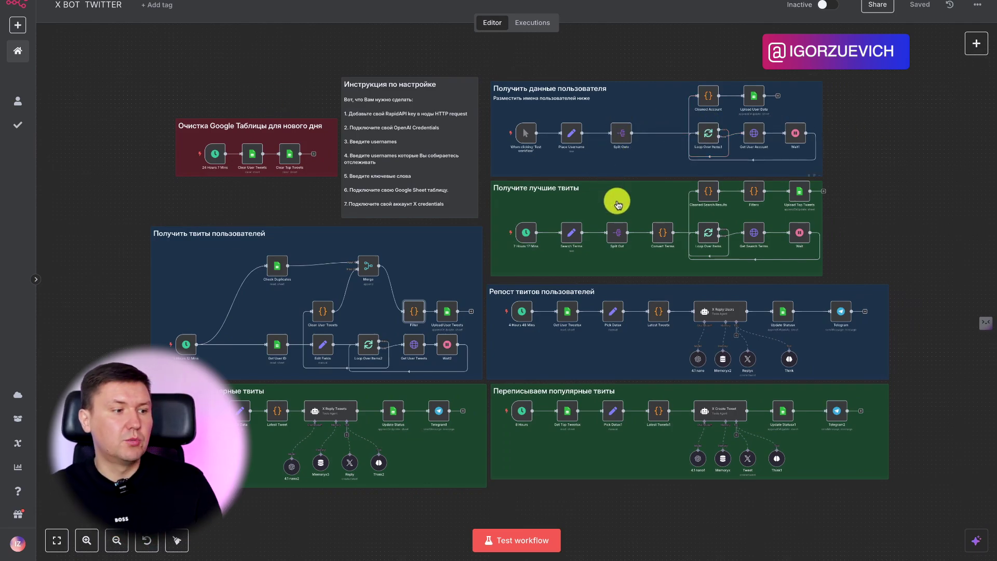
scroll(655, 249, "left", 2)
scroll(654, 249, "down", 1)
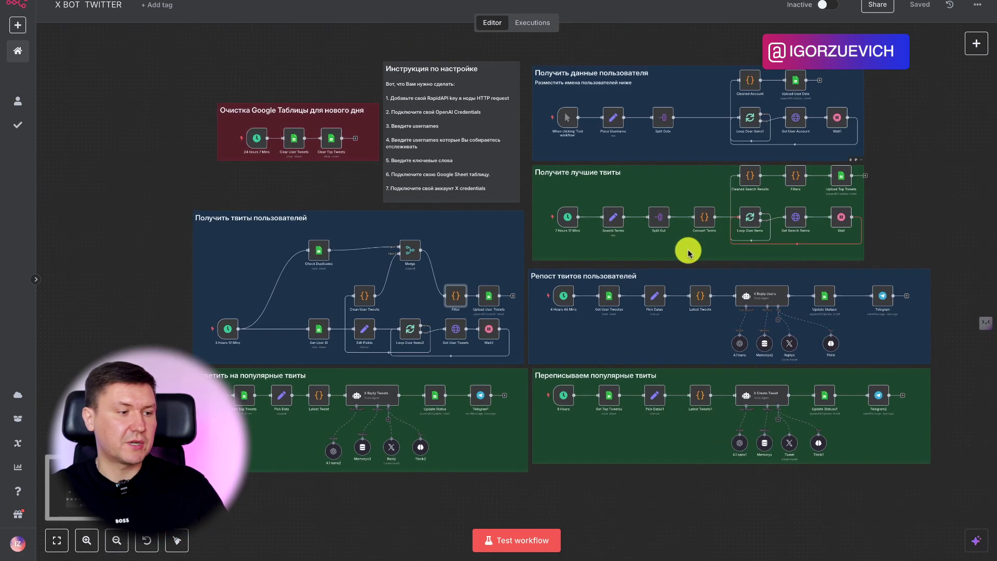
scroll(688, 253, "right", 1)
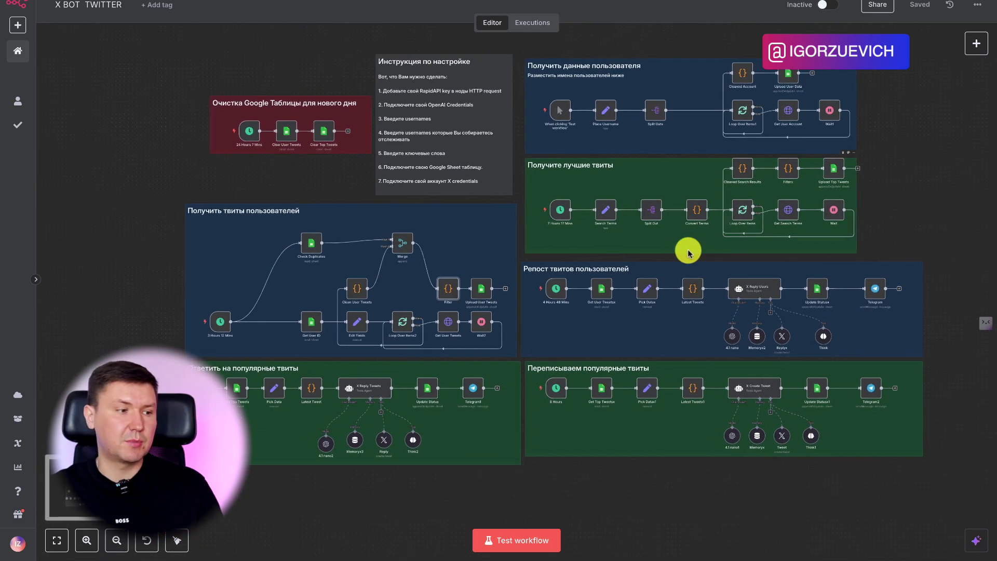
scroll(687, 252, "up", 1)
scroll(687, 253, "right", 2)
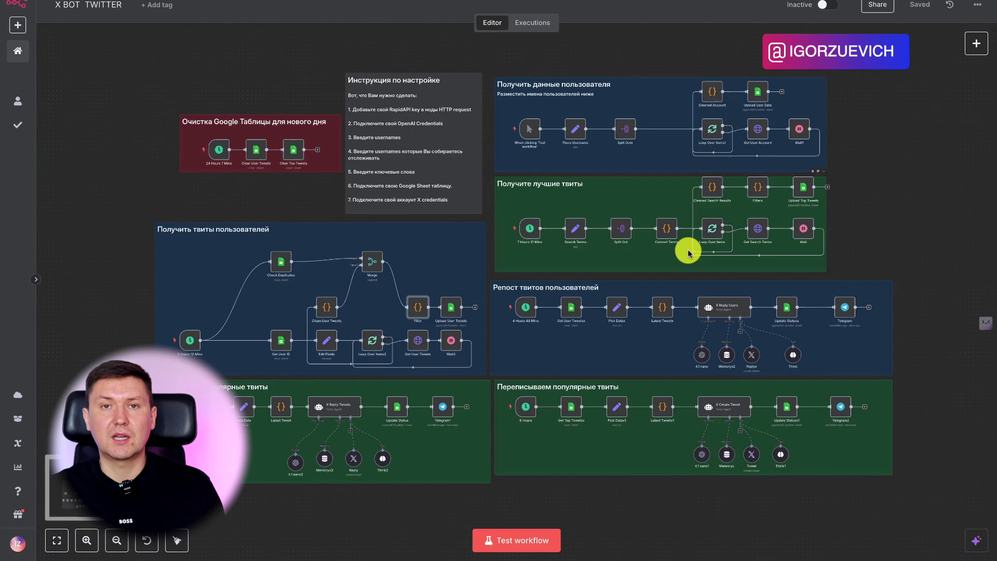
scroll(687, 253, "up", 1)
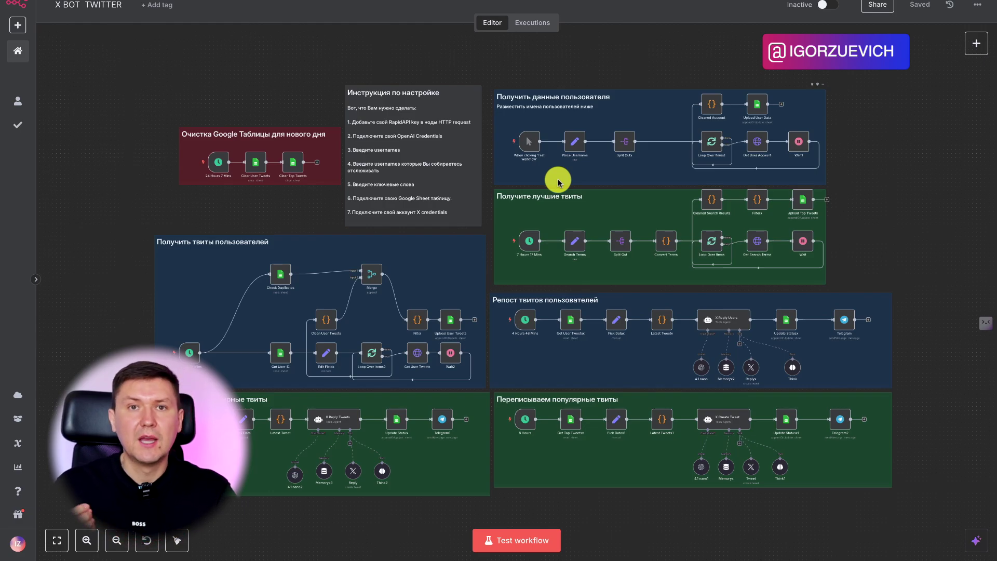
Step: Find the workflow option for importing a workflow from a file
mouse_move(528, 141)
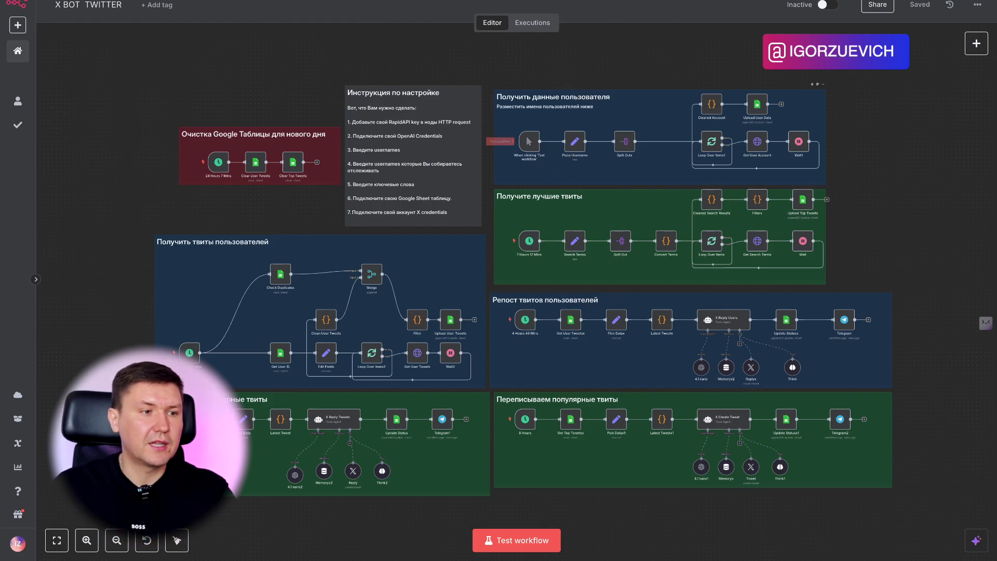
left_click(977, 5)
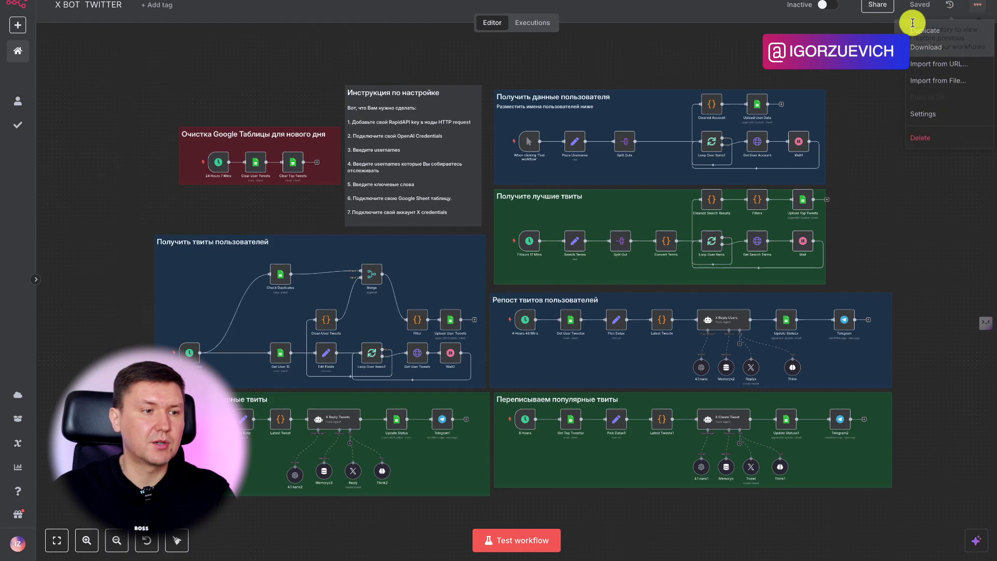
left_click(904, 81)
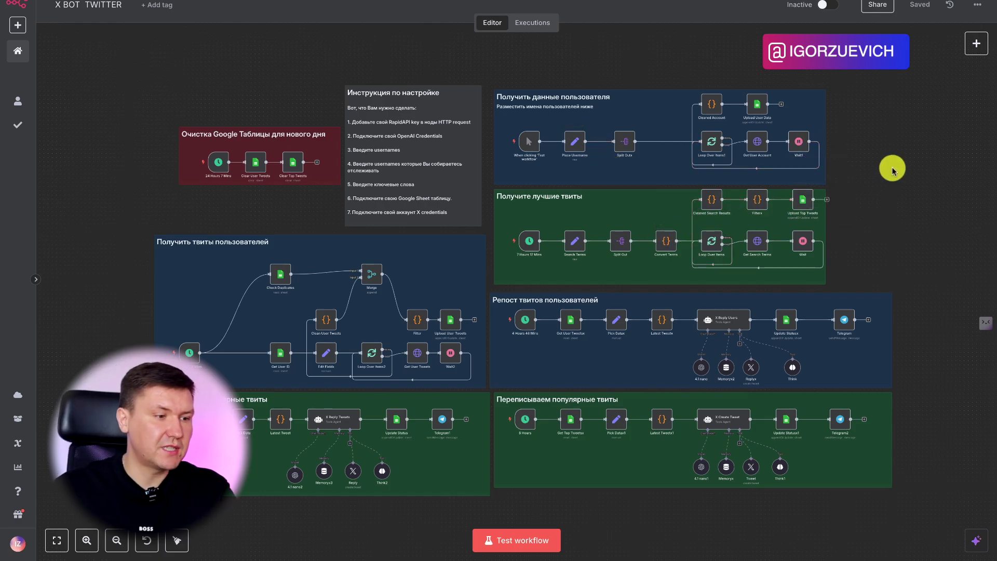
Step: Review the JSON keywords in the Search Terms node of the best-tweets block, leaving them unedited
scroll(891, 170, "up", 3)
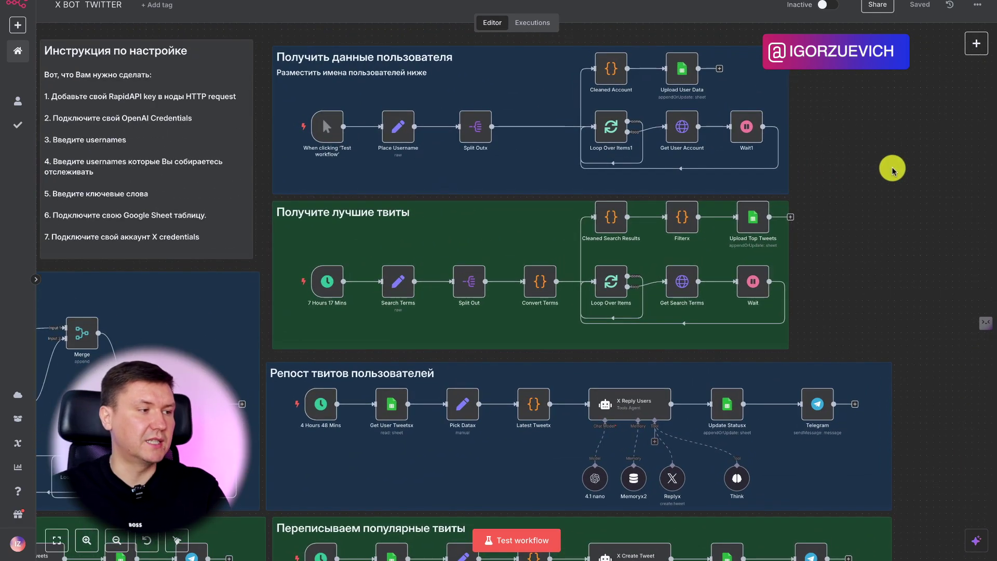
scroll(891, 170, "down", 3)
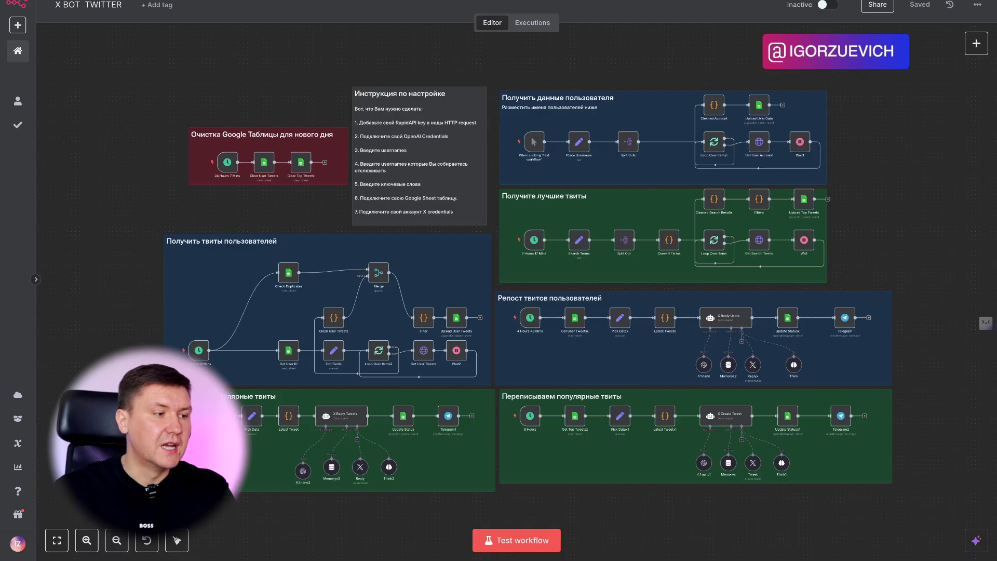
double_click(579, 241)
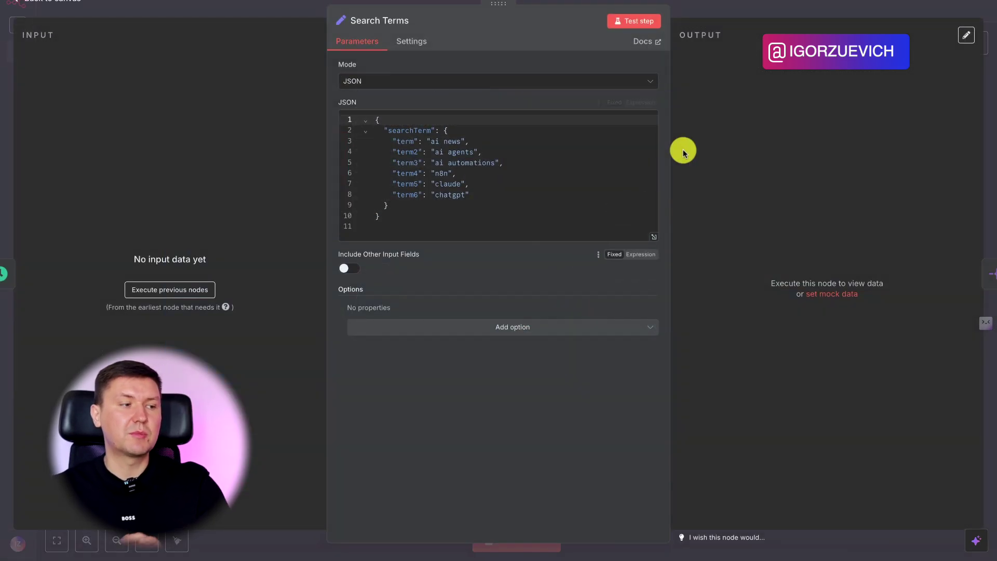
key("Escape")
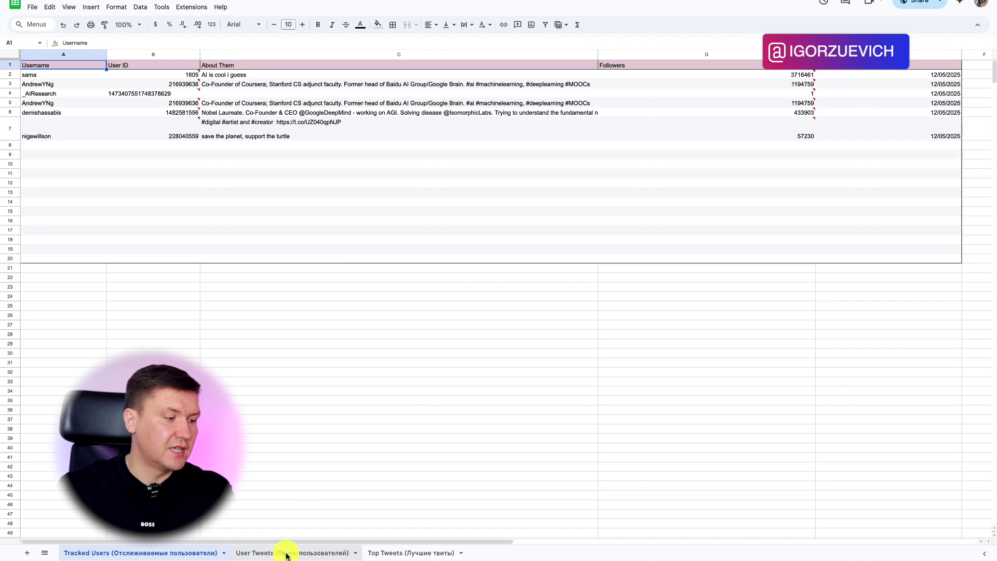
Step: Switch to the Google Sheets tracking file and look through the User Tweets and Top Tweets sheets
left_click(286, 552)
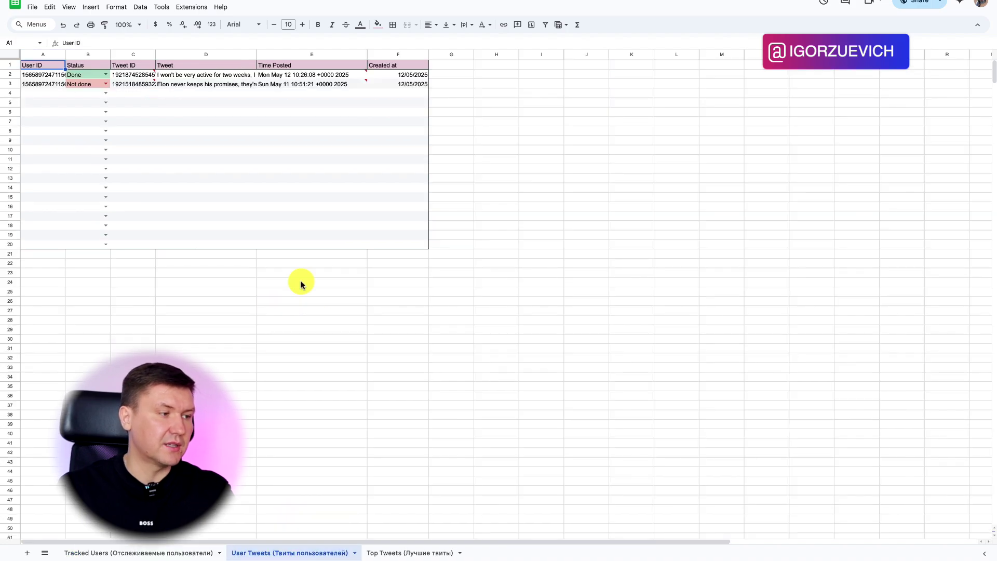
left_click(414, 553)
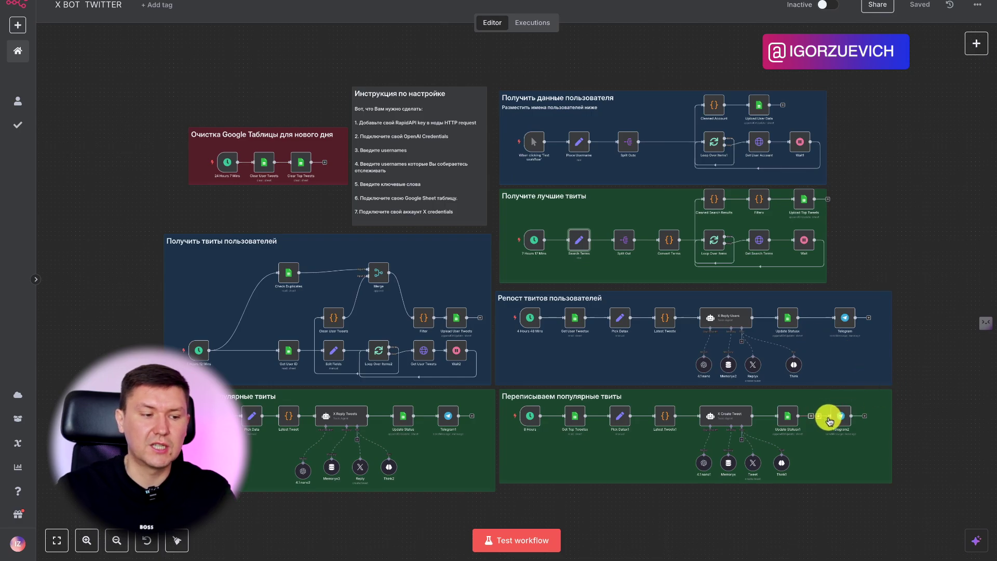
Step: Switch to ChatGPT and review its list of 10 popular Twitter accounts about neural networks and artificial intelligence
mouse_move(841, 422)
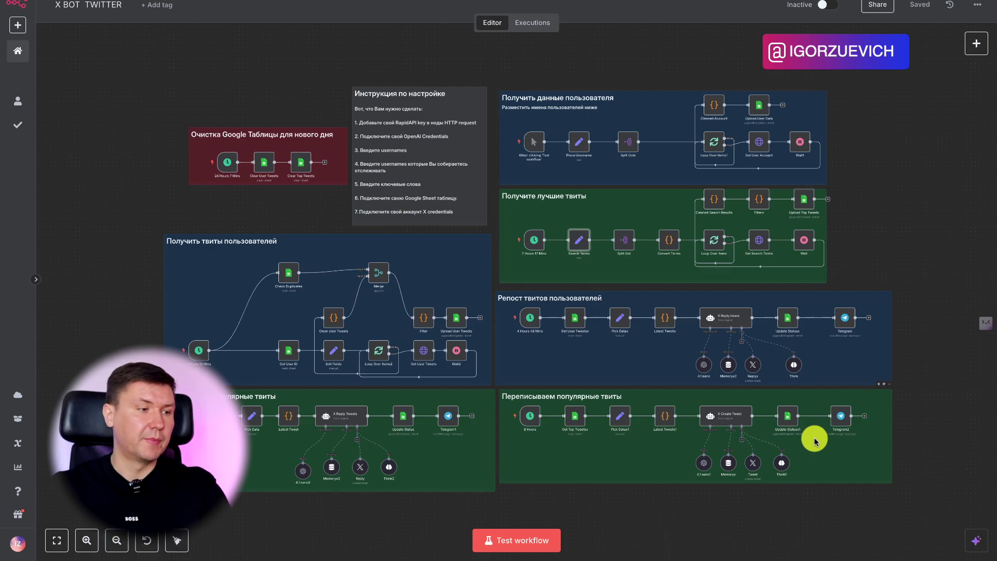
scroll(817, 433, "up", 3)
scroll(827, 428, "up", 3)
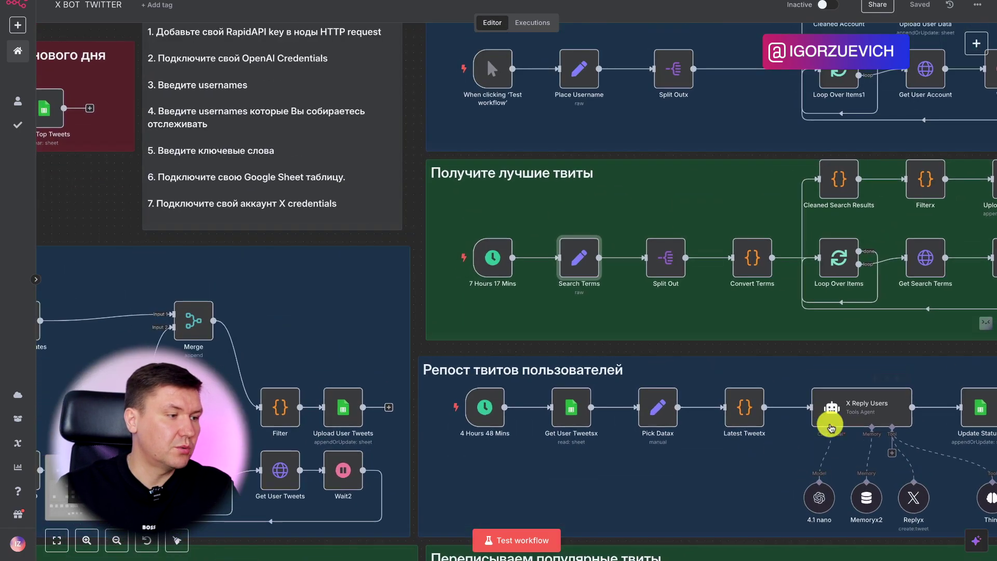
scroll(829, 427, "down", 5)
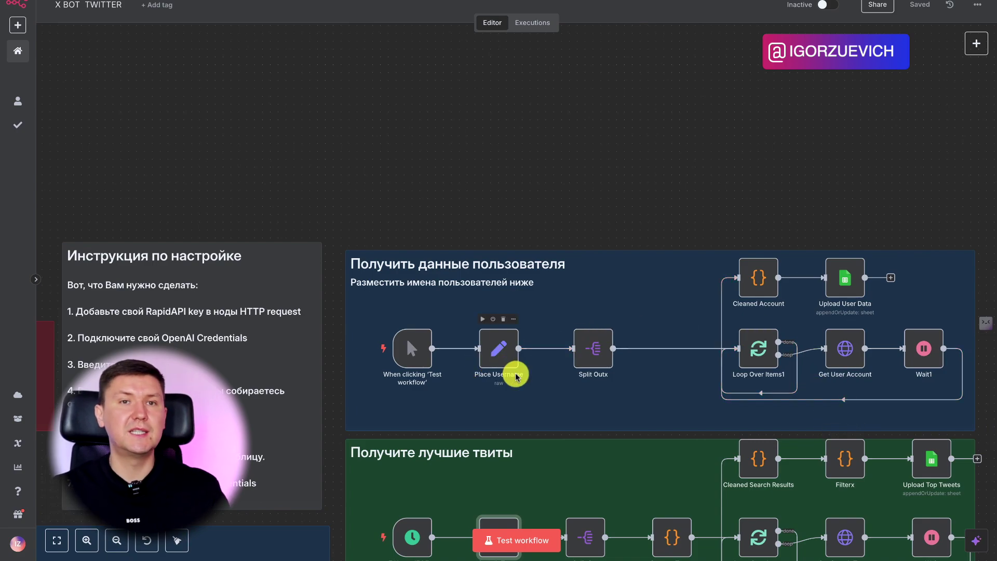
mouse_move(976, 68)
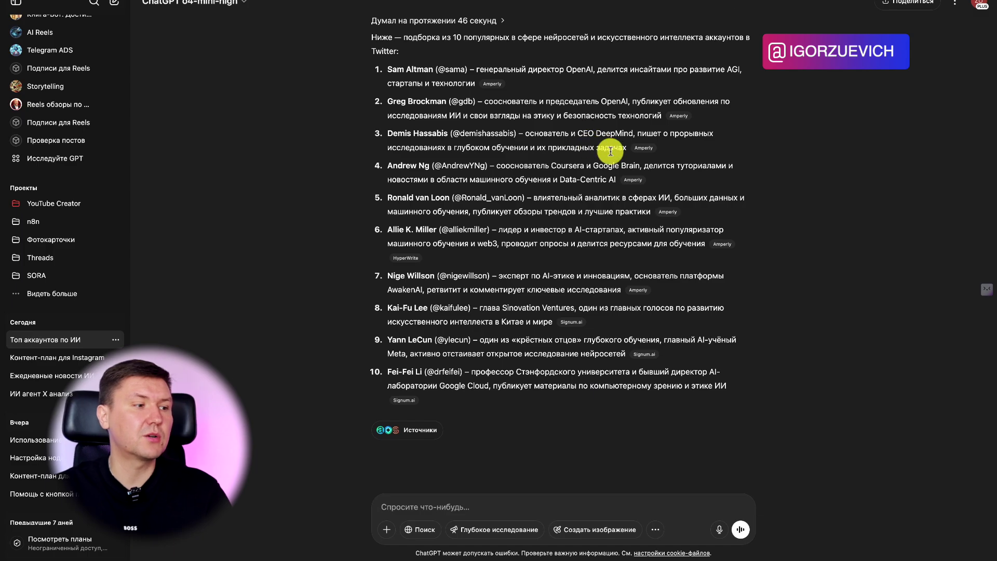
scroll(610, 151, "up", 2)
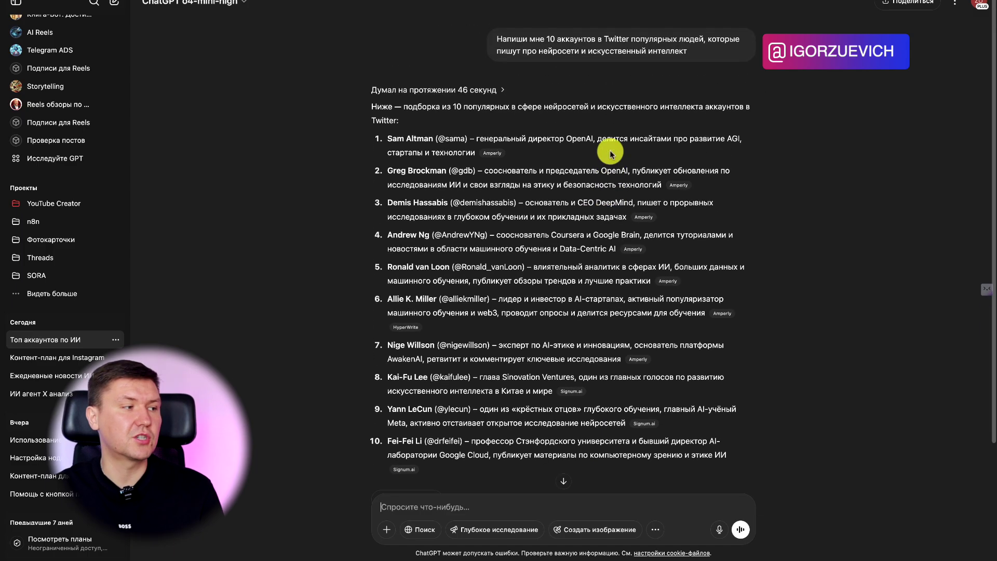
left_click(17, 2)
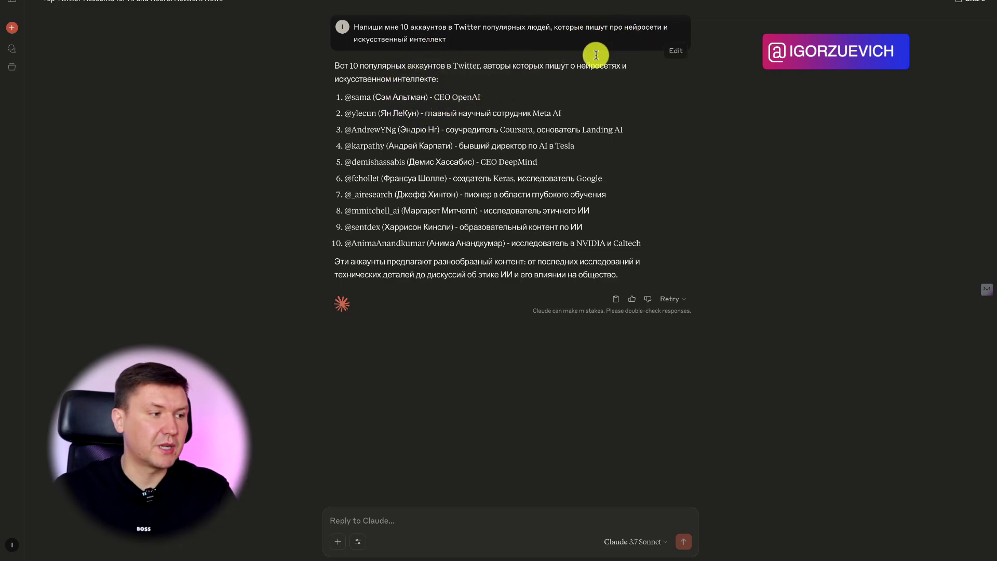
double_click(363, 113)
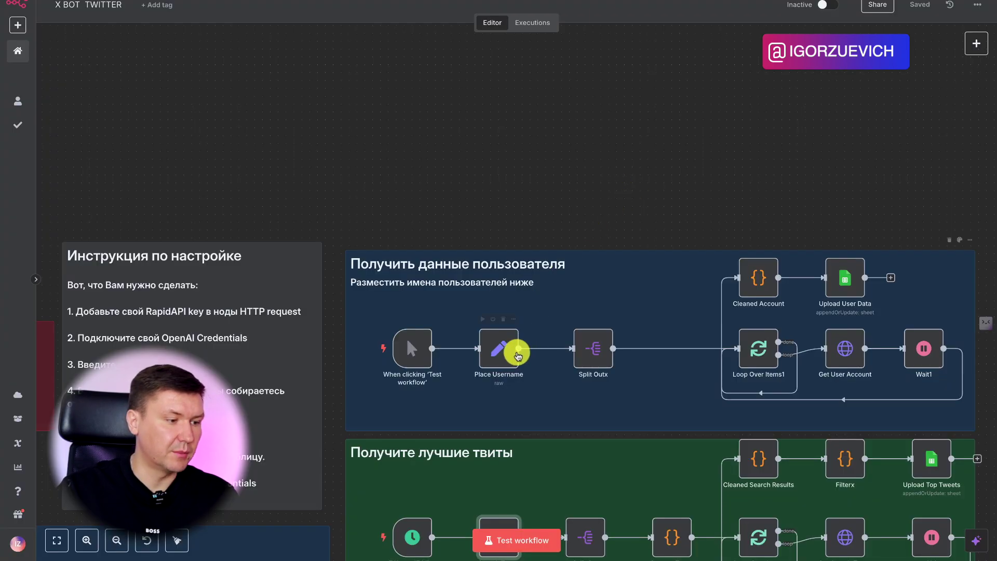
double_click(506, 352)
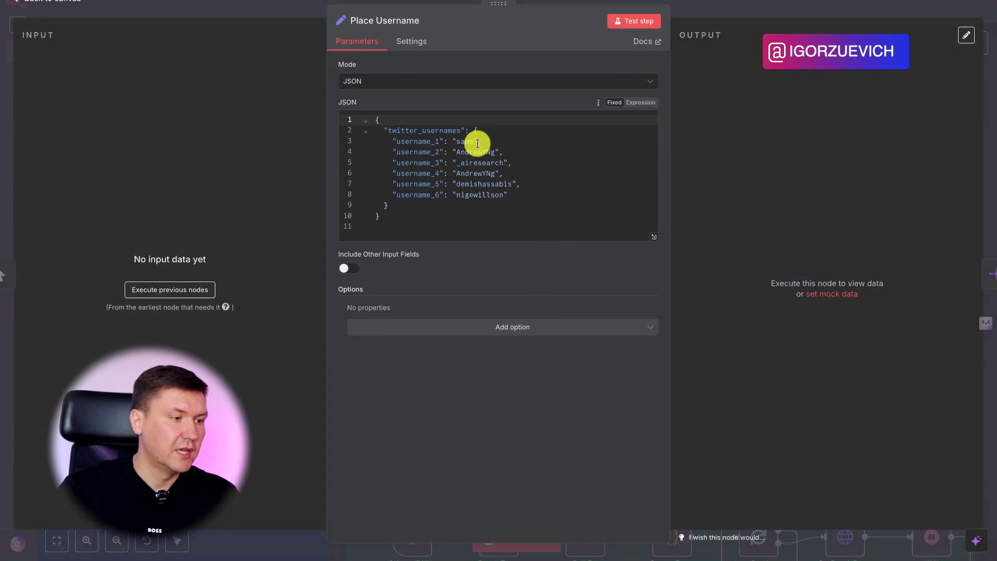
double_click(463, 141)
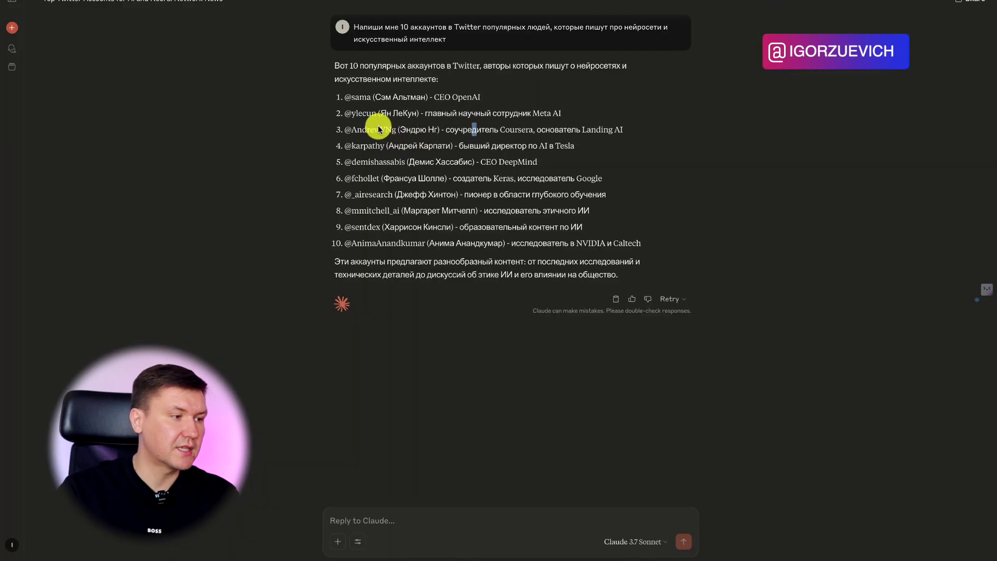
Step: Set username_2 to AndrewYNg, copied from Claude's list, and username_3 to gdb in the Place Username JSON
double_click(373, 129)
key("ctrl+c")
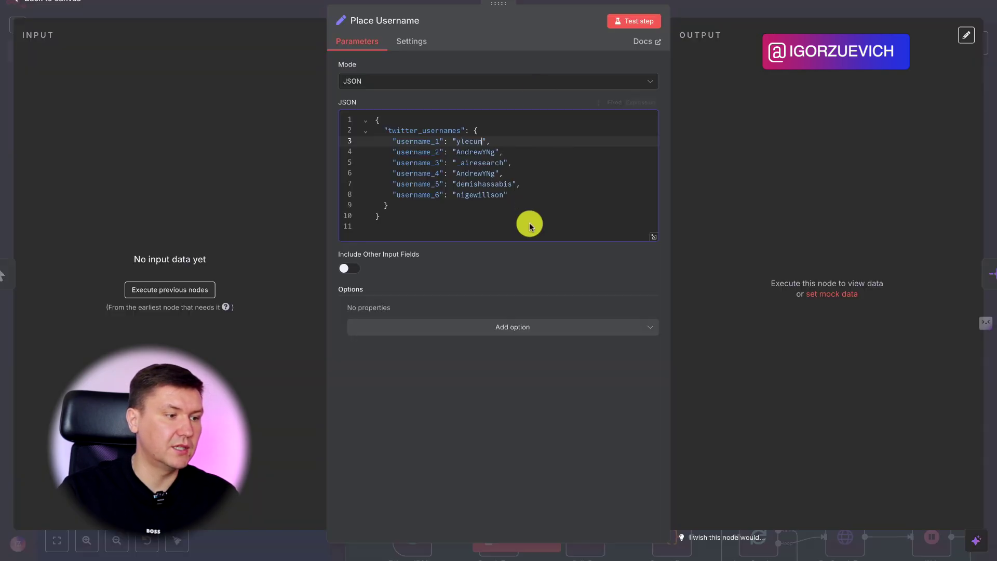
double_click(474, 152)
key("ctrl+v")
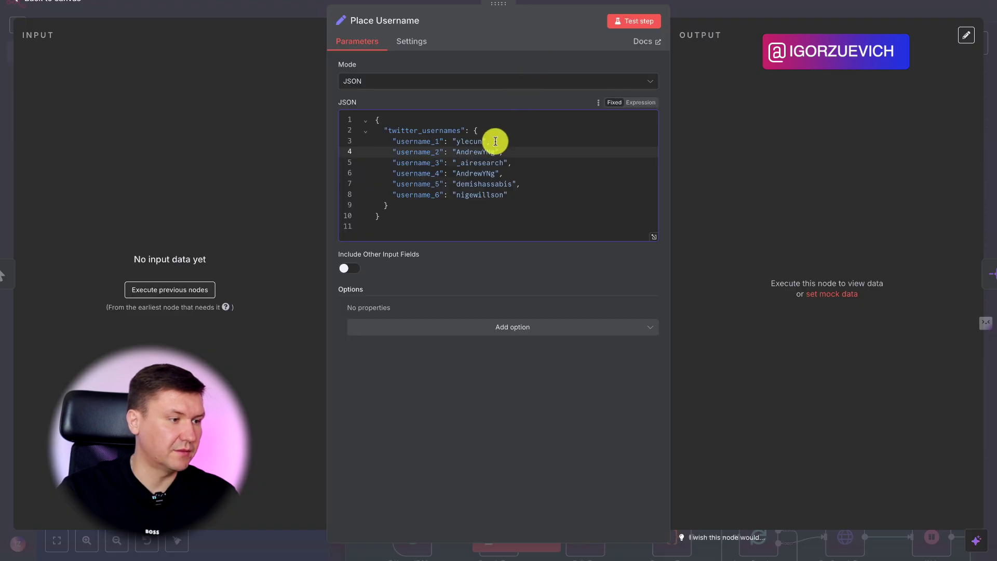
double_click(478, 162)
type("gdb")
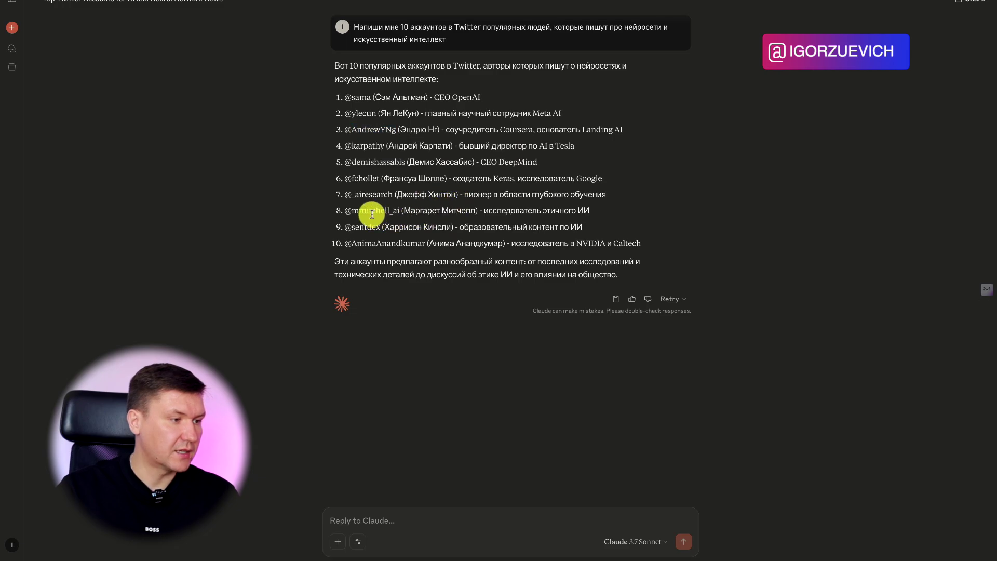
Step: Set username_4 to mmitchell_ai and username_6 to sentdex from Claude's list, and return to the workflow canvas
double_click(371, 211)
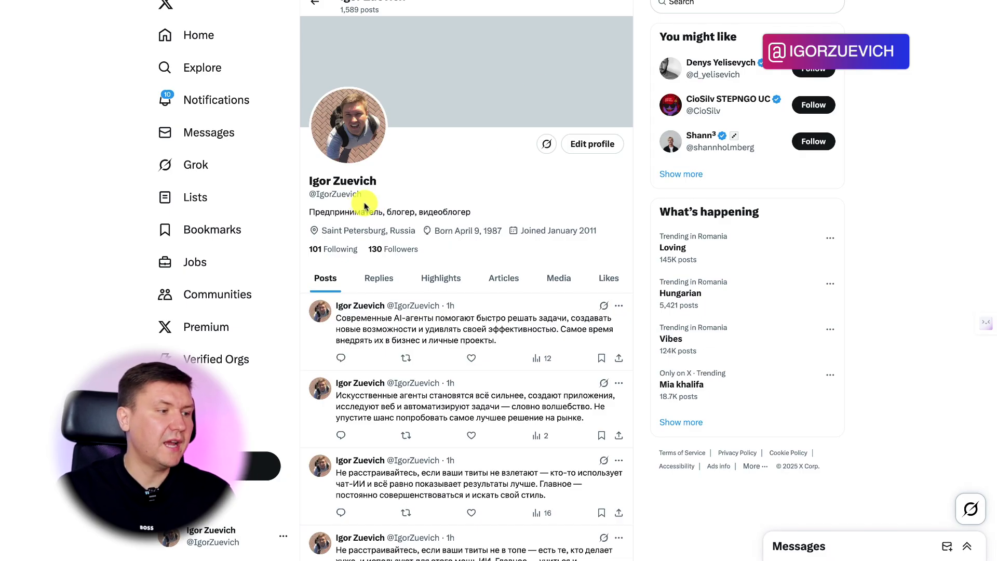
left_click_drag(361, 195, 316, 195)
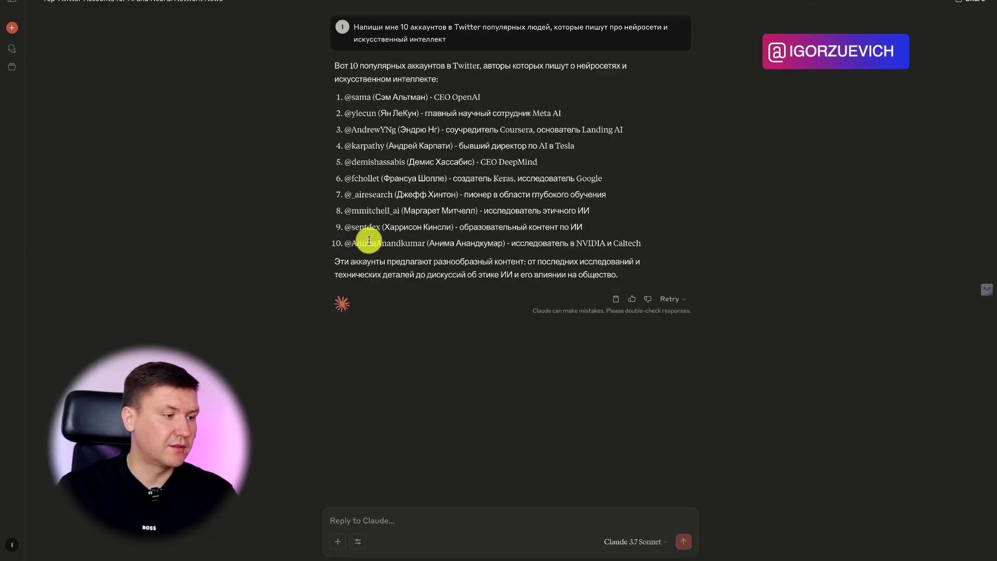
double_click(365, 228)
key("ctrl+c")
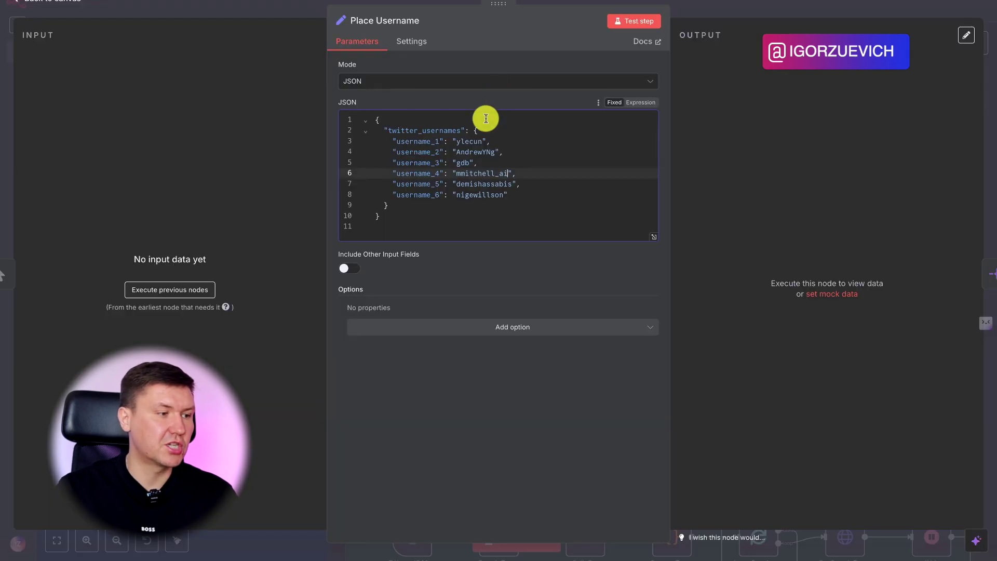
double_click(484, 195)
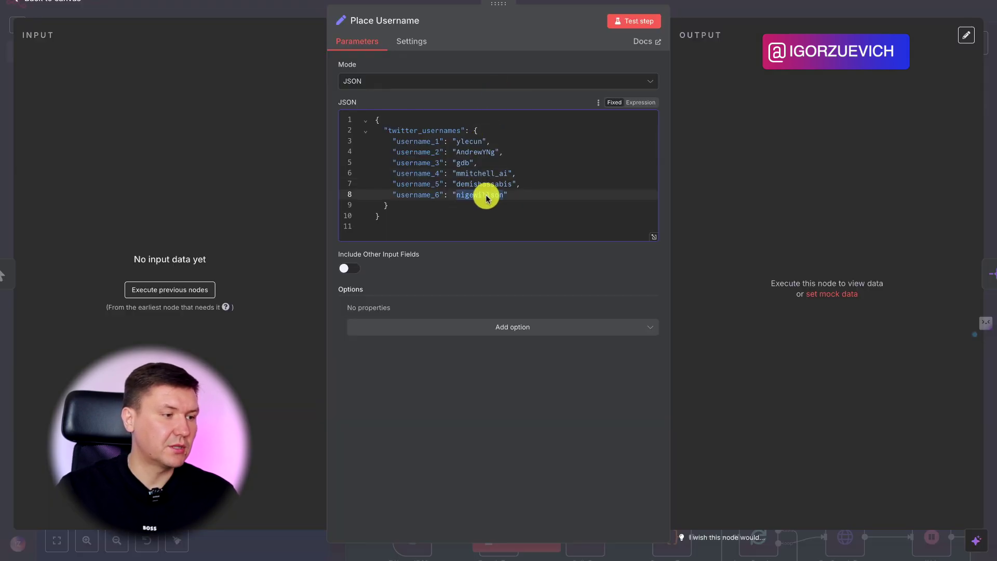
key("ctrl+v")
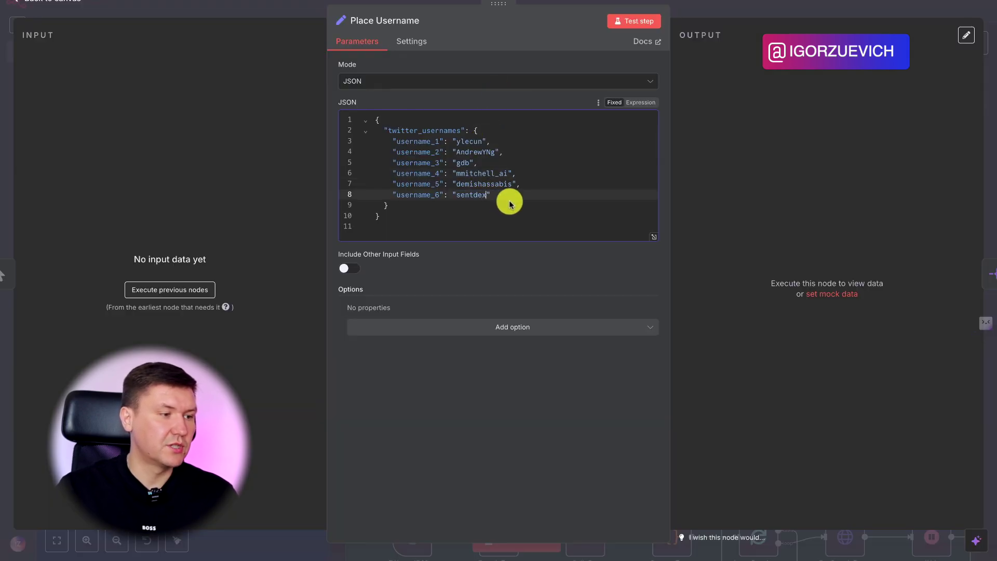
left_click(739, 5)
Step: Check the parameters of the manual test trigger that starts the user data block
scroll(451, 318, "right", 5)
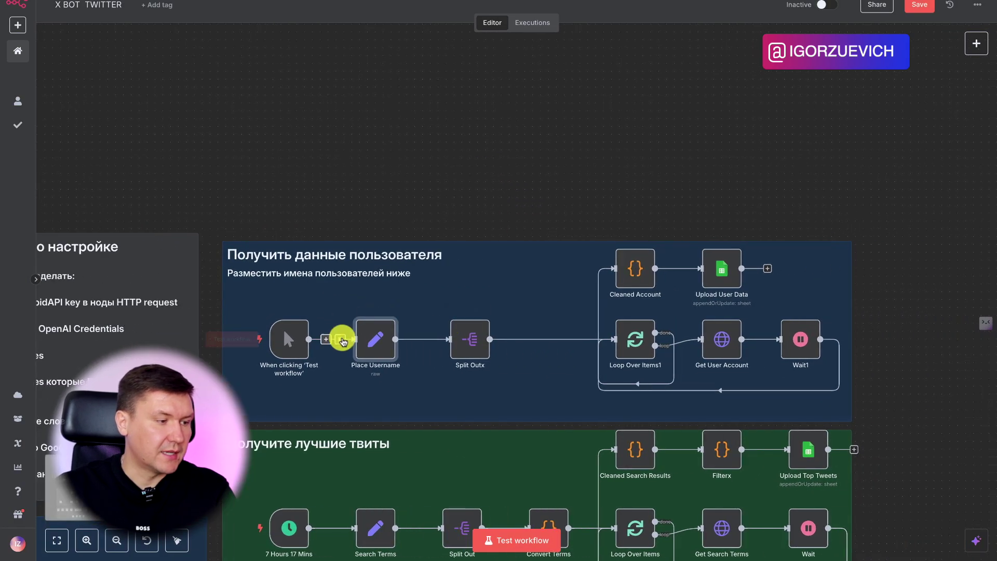
double_click(287, 341)
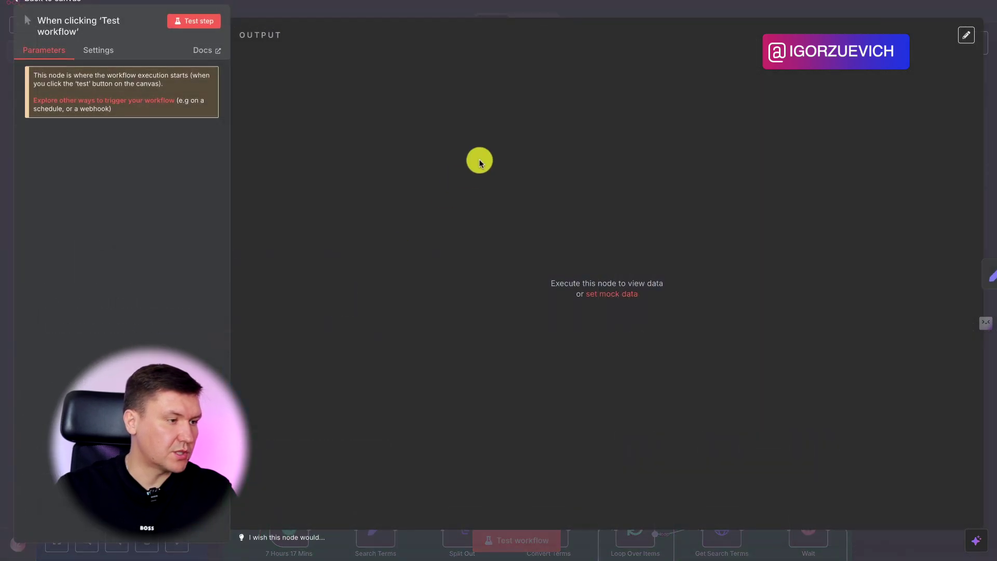
left_click(380, 4)
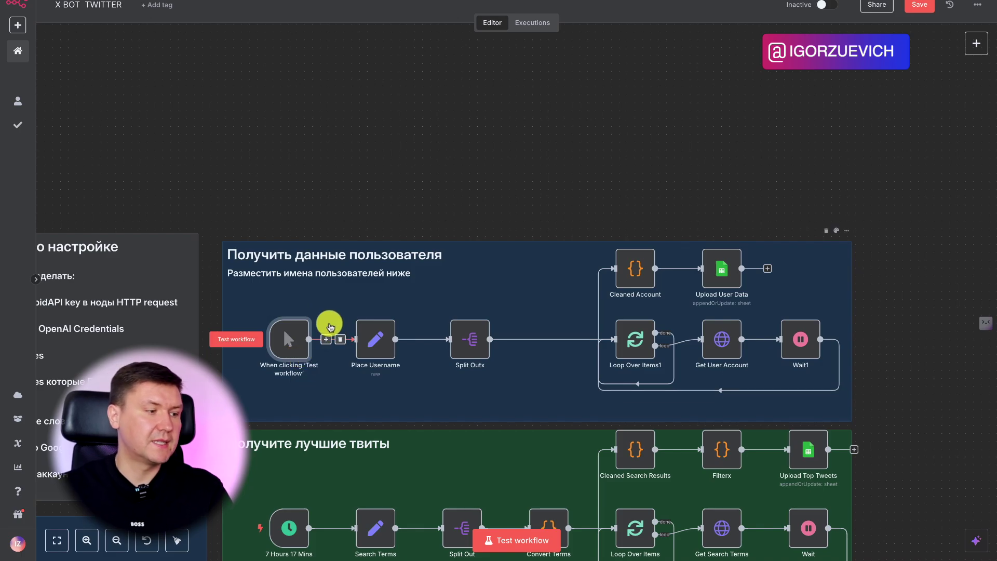
Step: Look over the workflow blocks for user data, top tweets, reposting user tweets and rewriting popular tweets
scroll(332, 325, "down", 10)
scroll(359, 320, "down", 7)
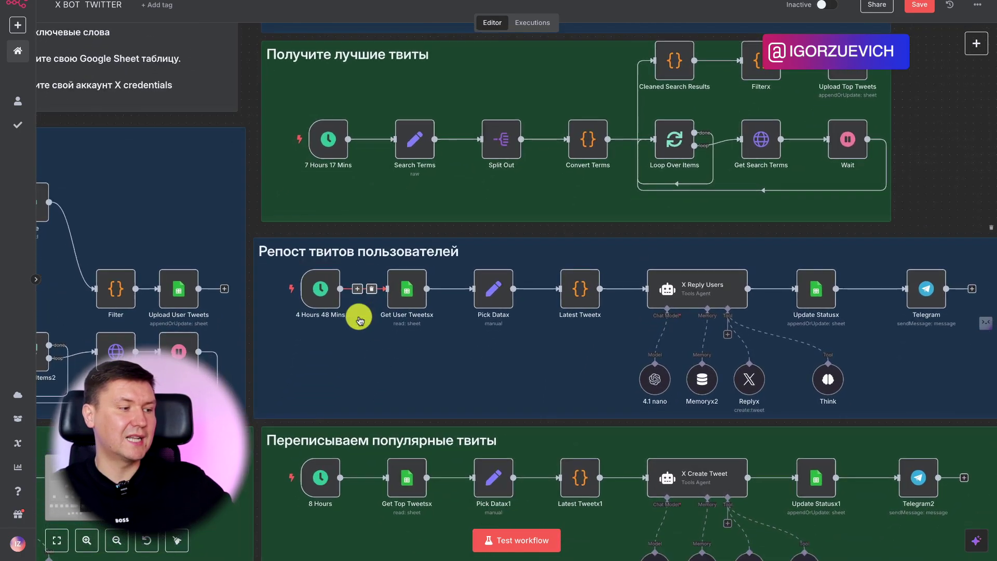
scroll(359, 319, "up", 7)
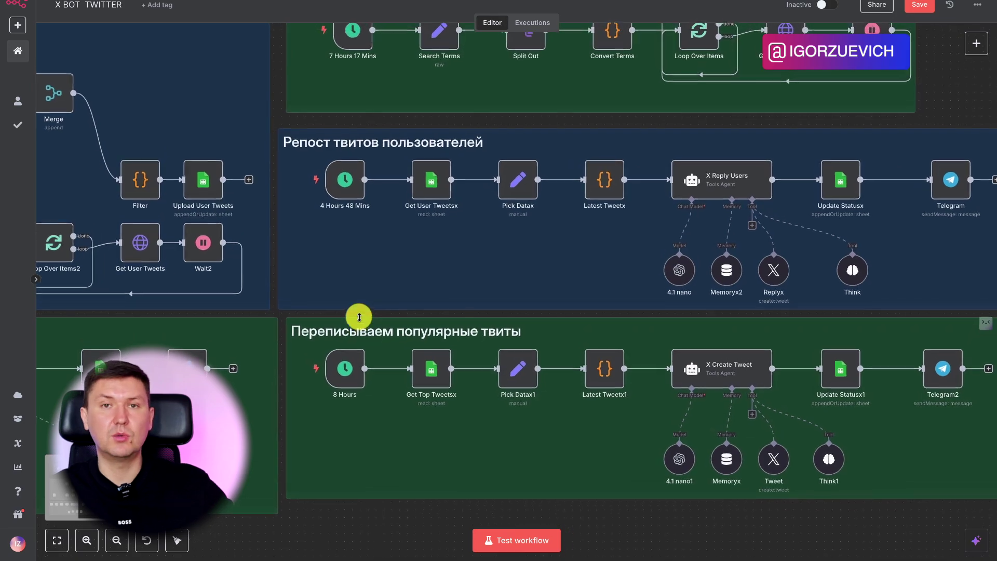
scroll(359, 317, "up", 3)
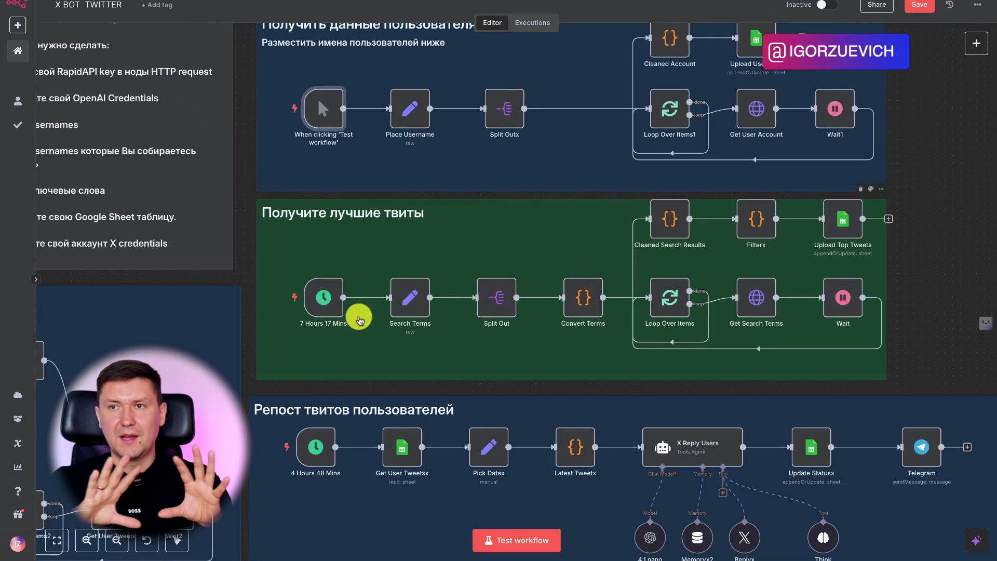
mouse_move(333, 106)
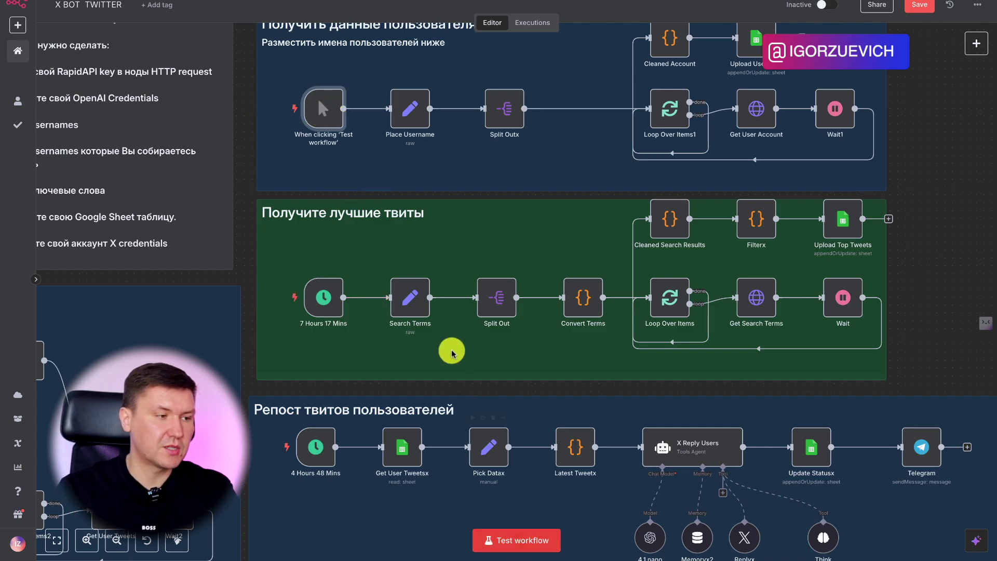
mouse_move(653, 164)
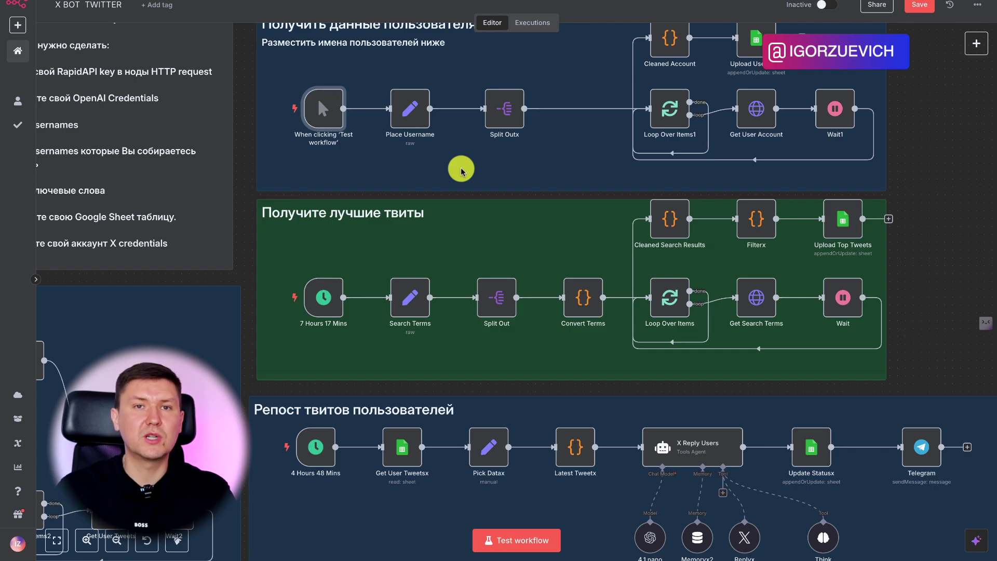
scroll(461, 170, "right", 3)
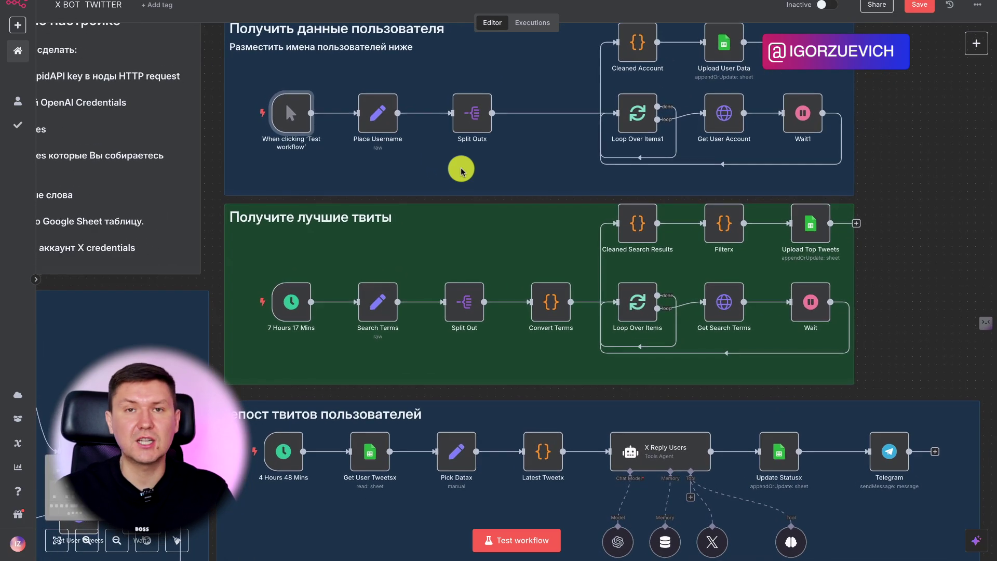
scroll(461, 170, "up", 1)
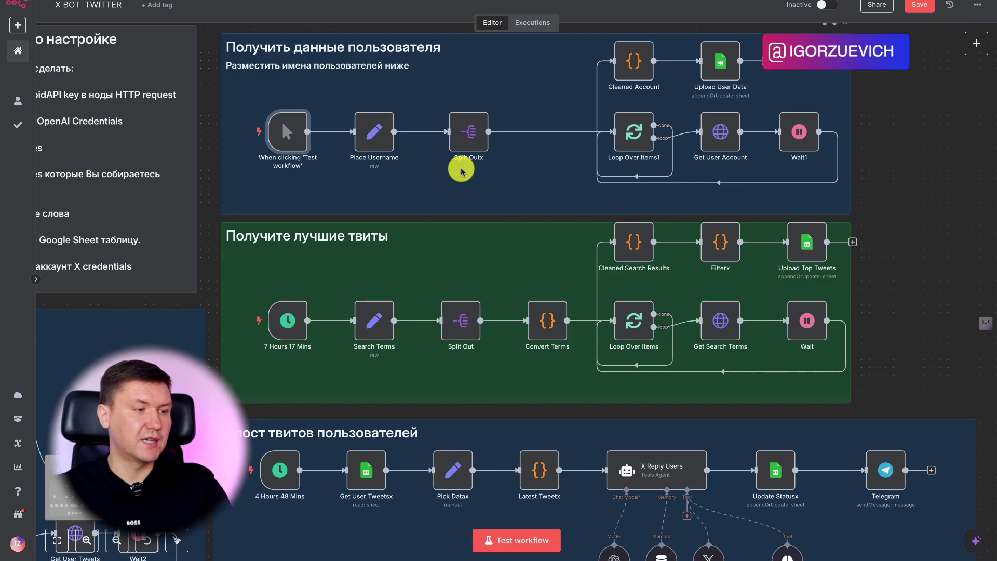
scroll(461, 170, "right", 3)
scroll(461, 171, "down", 5)
scroll(461, 171, "left", 10)
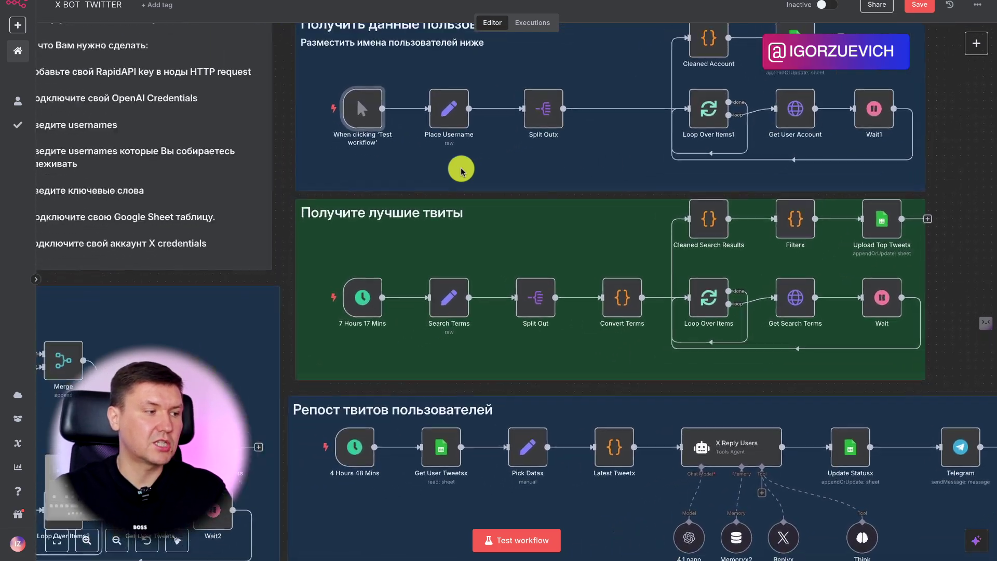
Step: Check the trigger rules of the 7 Hours 17 Mins schedule node that starts the top tweets block
scroll(467, 179, "down", 2)
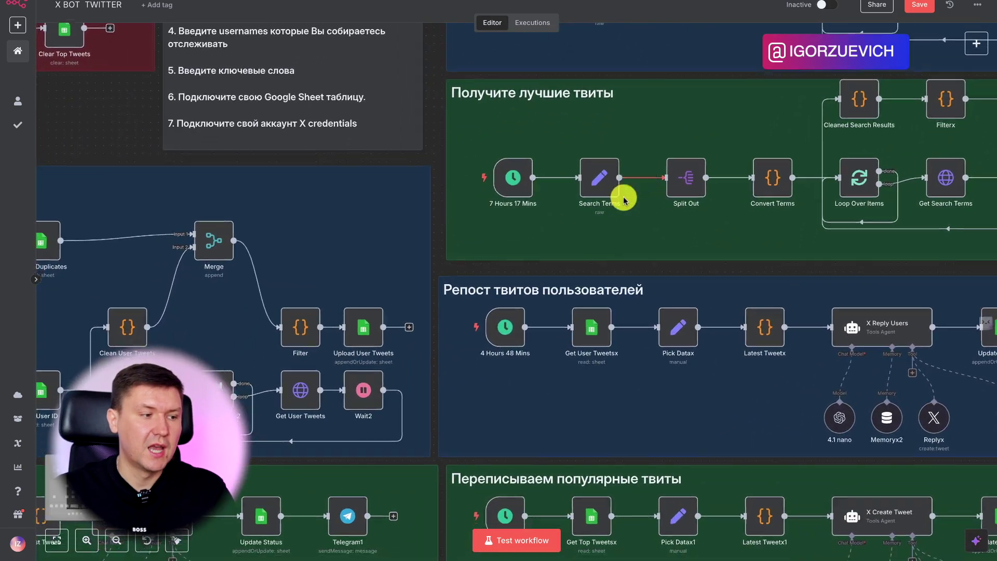
scroll(581, 218, "down", 2)
scroll(519, 208, "up", 2)
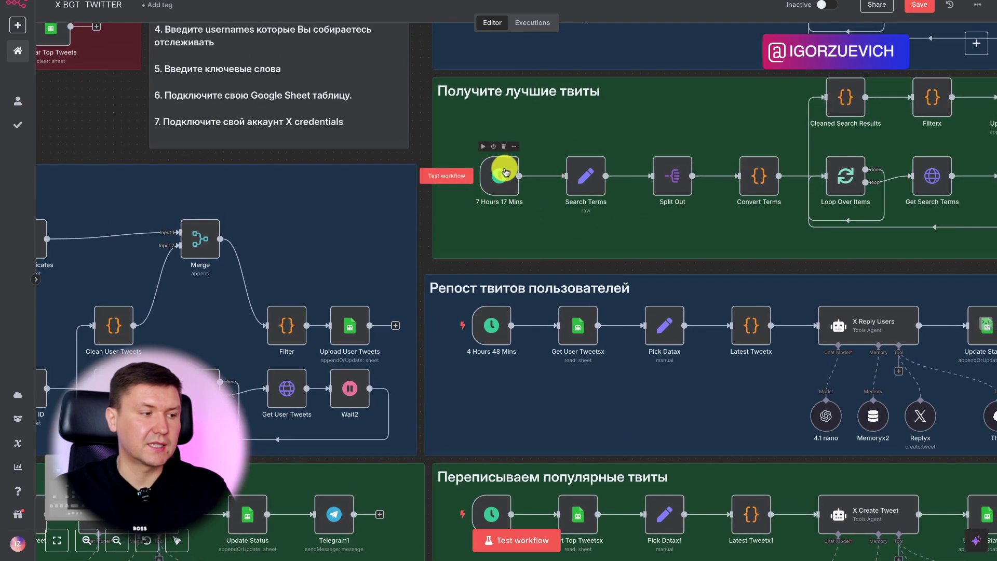
double_click(499, 182)
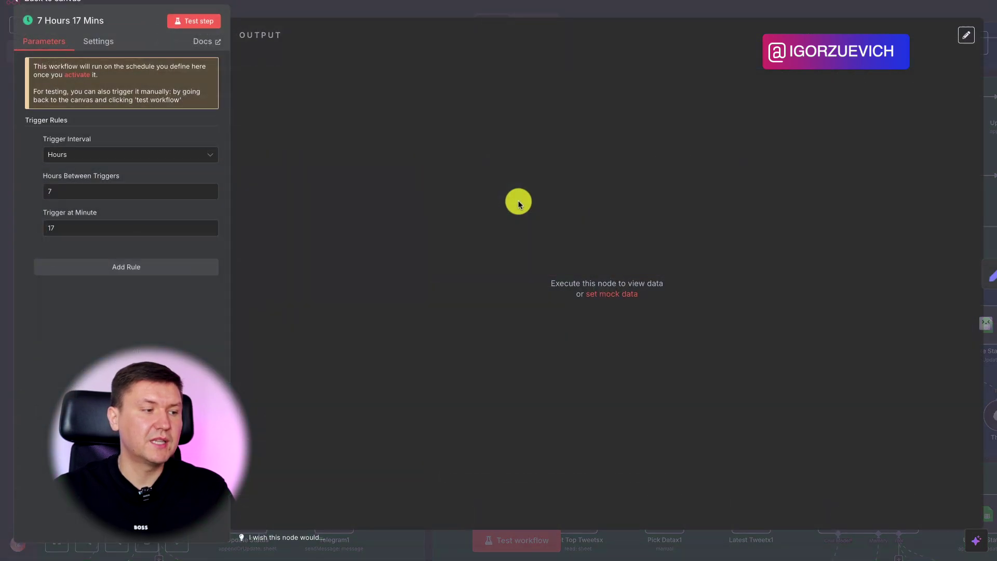
left_click(610, 13)
Step: Review how the scheduled blocks for collecting user tweets, reposting and replying to popular tweets are laid out on the canvas
scroll(574, 197, "left", 3)
scroll(574, 197, "down", 1)
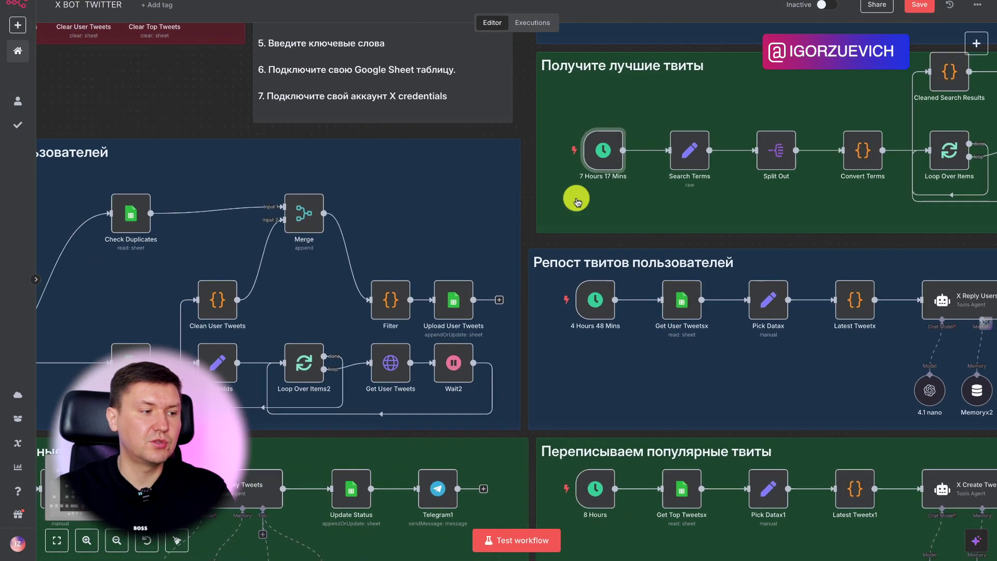
scroll(576, 200, "up", 2)
scroll(576, 200, "right", 3)
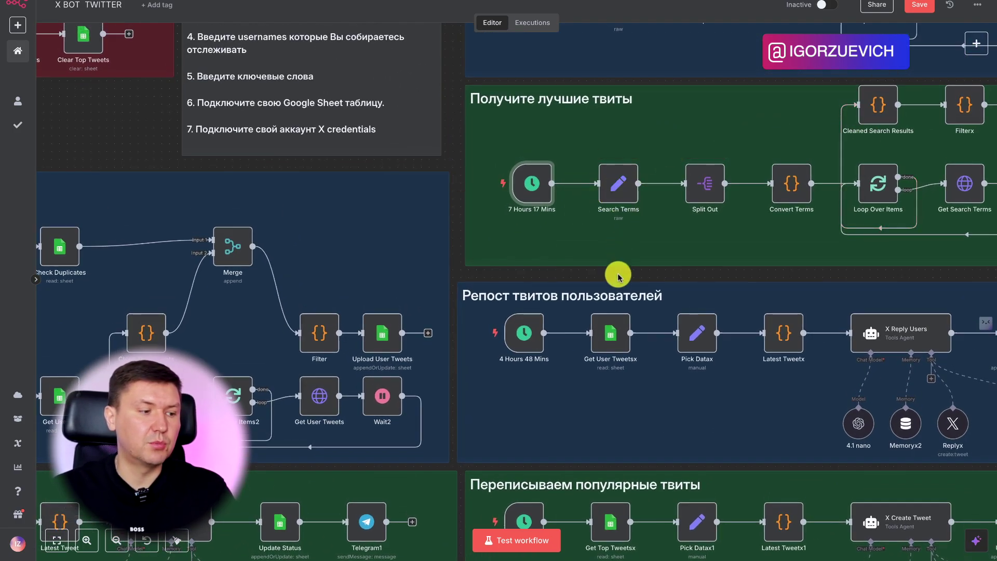
scroll(618, 277, "down", 2)
scroll(559, 267, "up", 5)
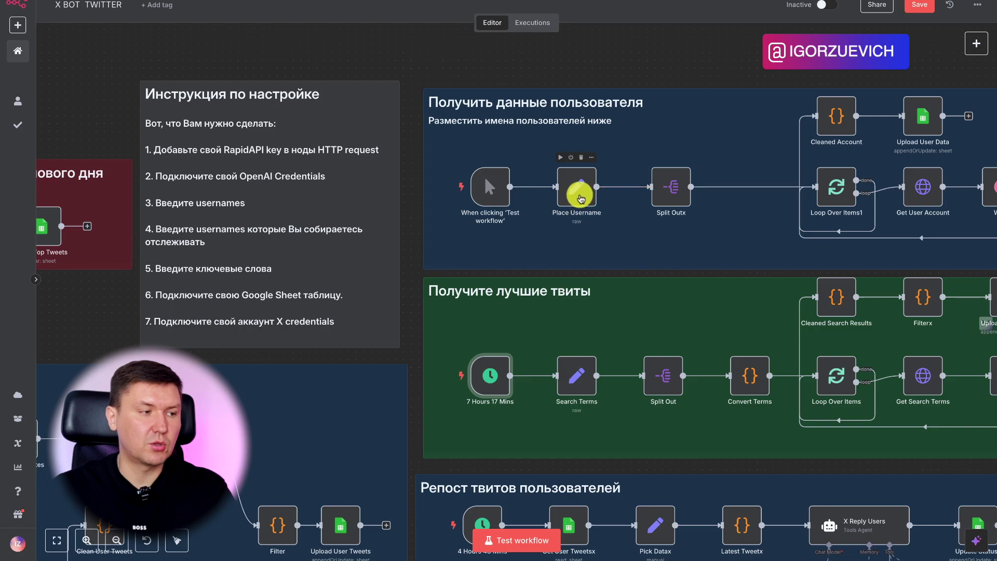
scroll(587, 234, "down", 6)
scroll(587, 233, "left", 8)
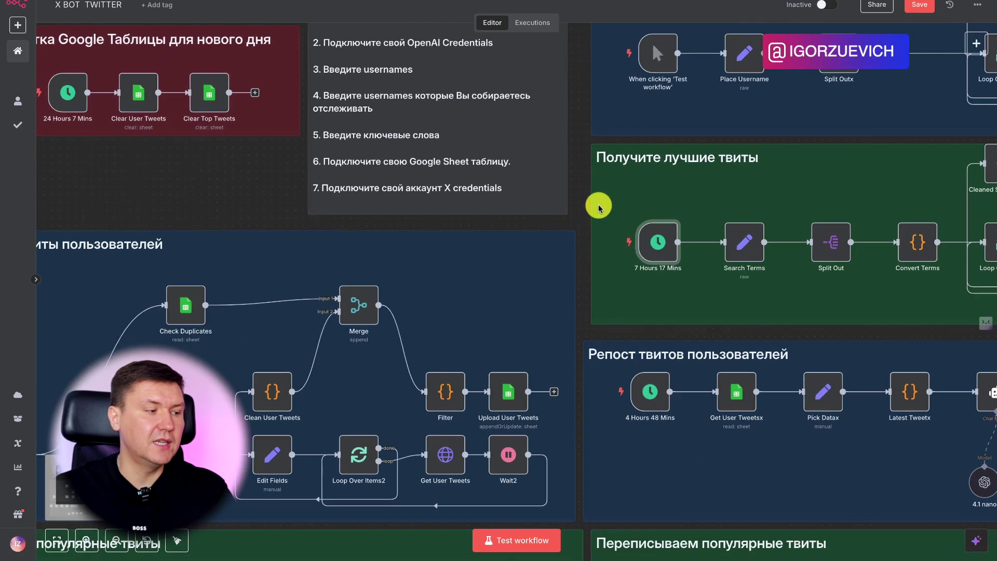
scroll(599, 208, "down", 1)
scroll(599, 209, "left", 1)
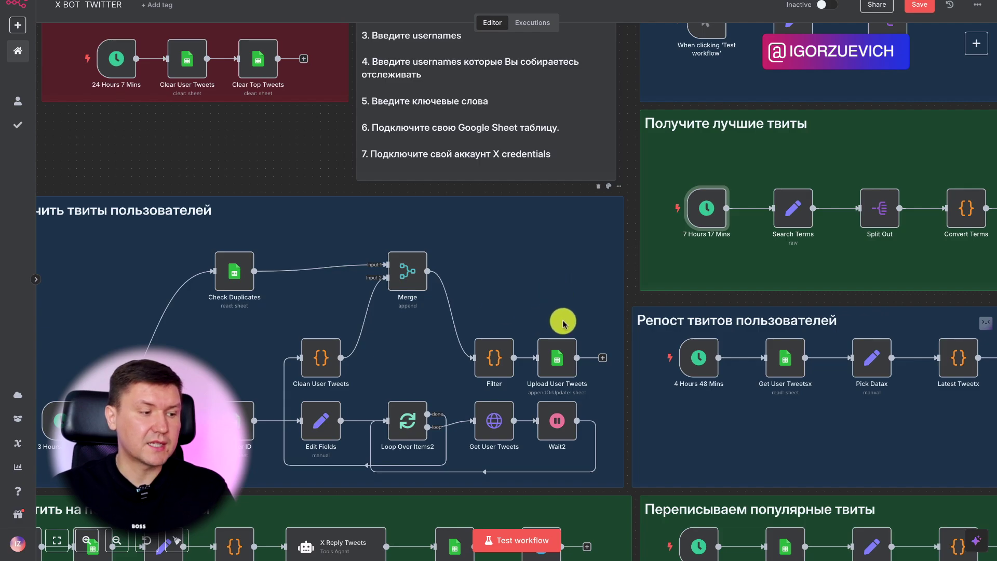
scroll(613, 319, "up", 1)
scroll(613, 319, "left", 3)
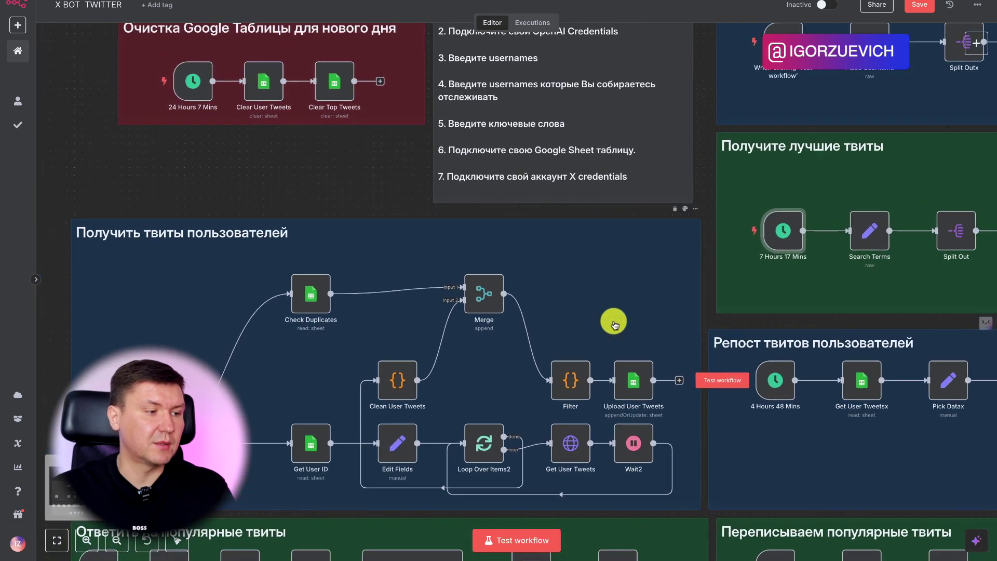
scroll(613, 322, "up", 1)
scroll(613, 322, "right", 4)
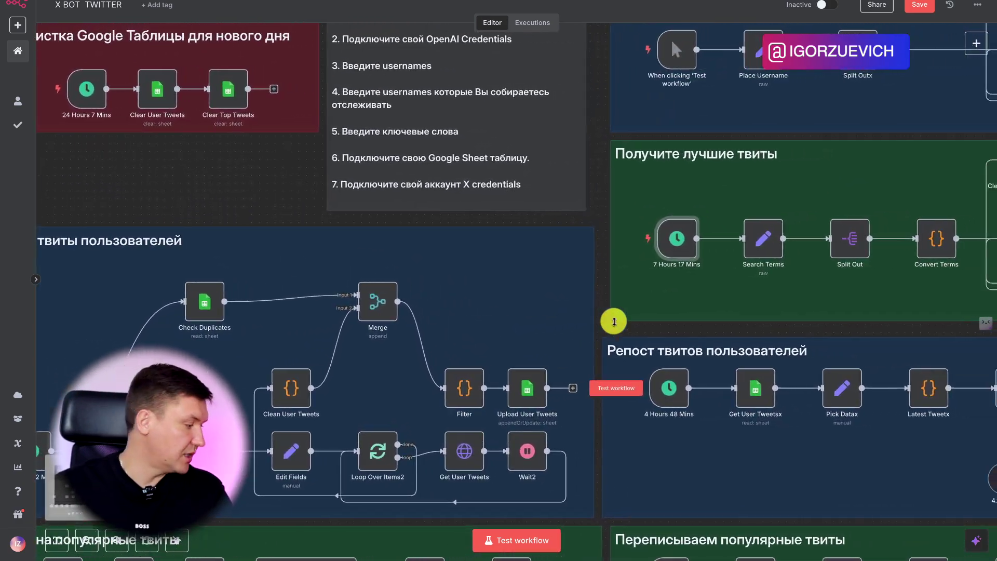
scroll(614, 322, "up", 1)
scroll(614, 321, "right", 5)
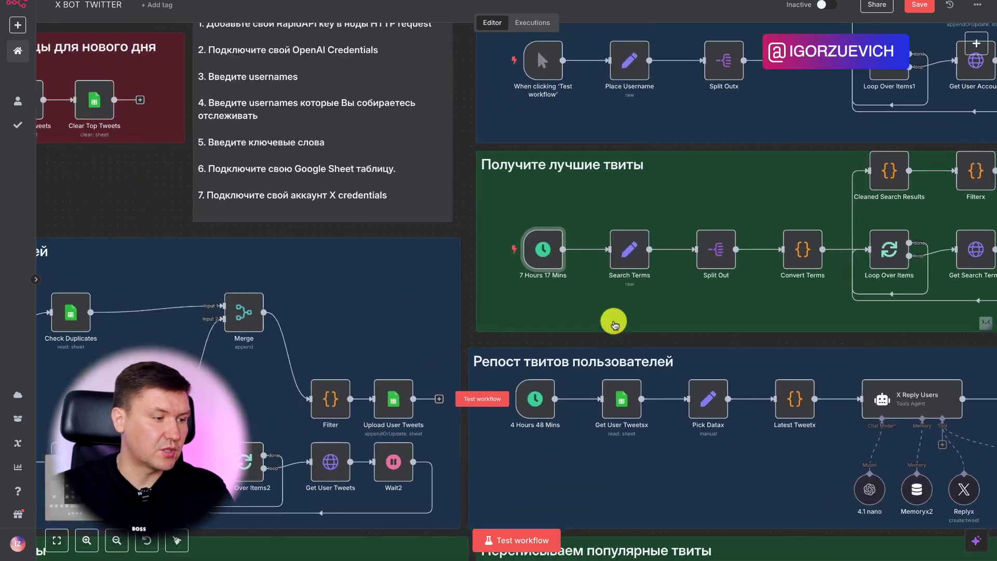
scroll(614, 322, "down", 3)
scroll(613, 322, "left", 10)
scroll(474, 322, "down", 1)
scroll(474, 322, "left", 8)
scroll(571, 405, "down", 3)
scroll(571, 405, "right", 8)
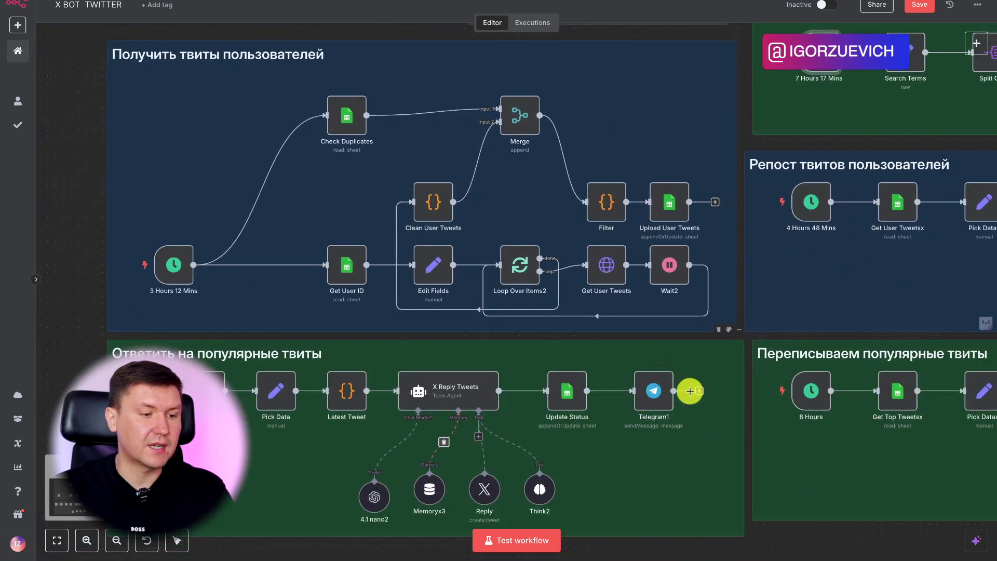
Step: Review the setup instructions note and the blocks beside it, from the Google Sheet cleanup to the user data block
scroll(690, 390, "up", 10)
scroll(689, 391, "right", 9)
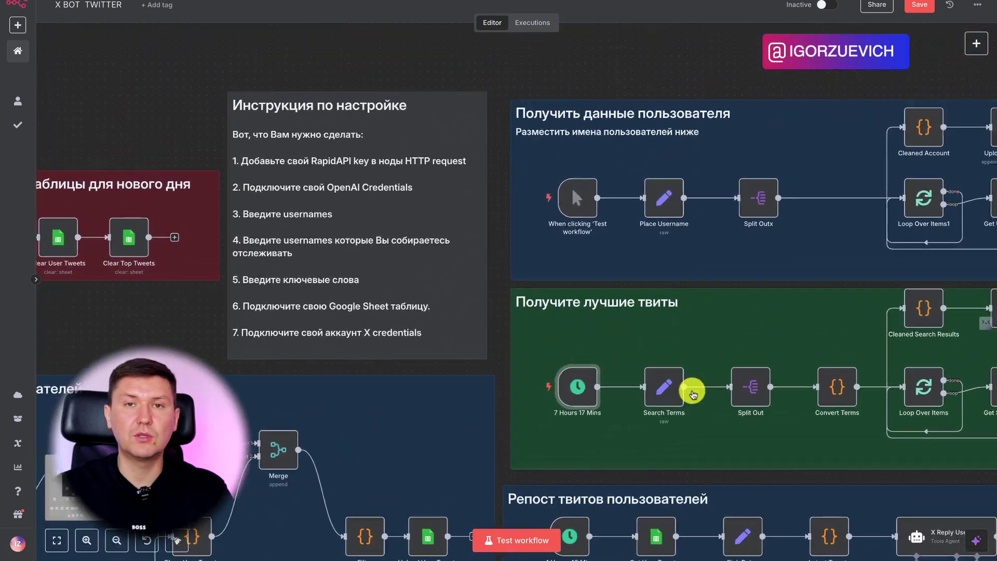
scroll(693, 395, "up", 2)
scroll(693, 394, "left", 9)
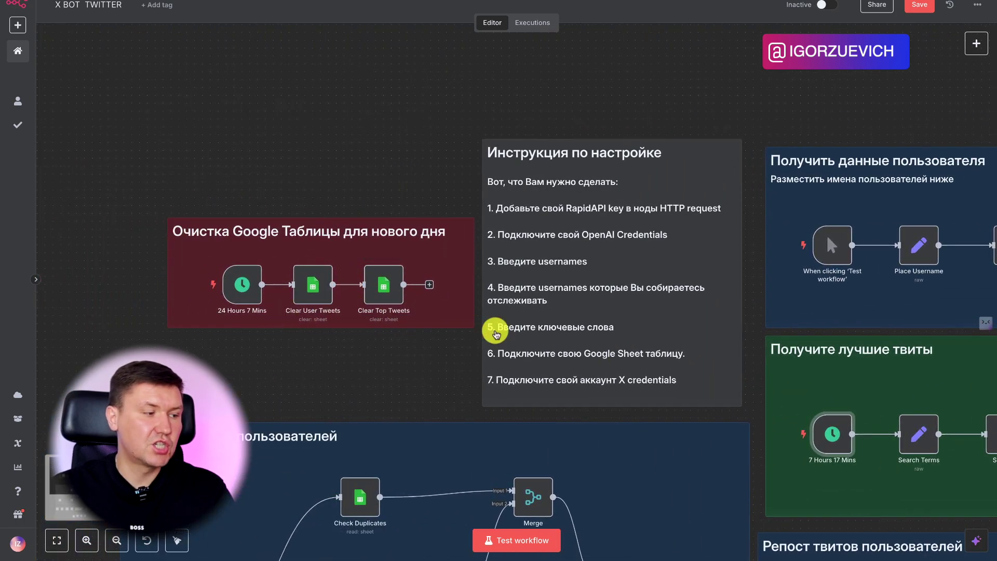
scroll(496, 333, "right", 6)
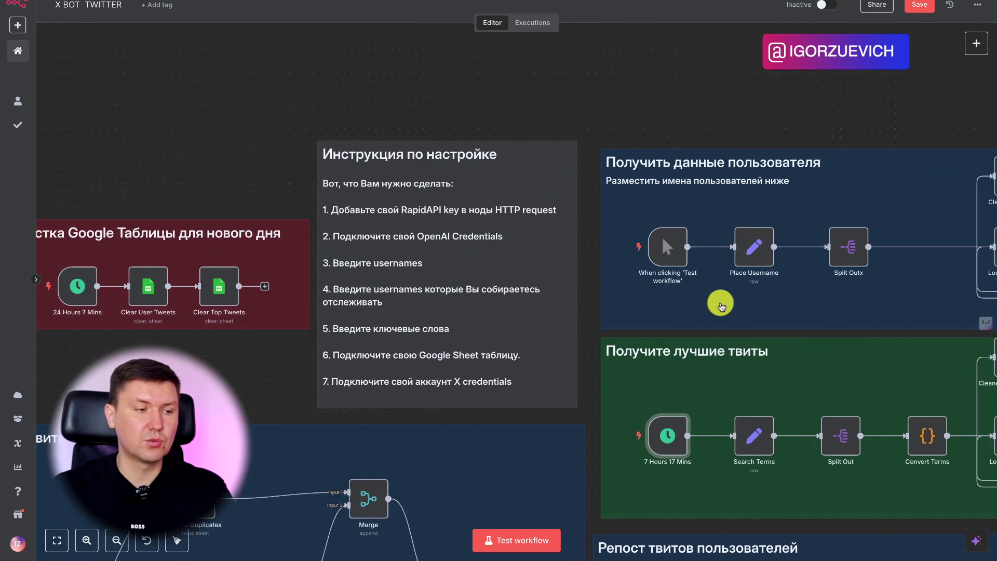
scroll(721, 306, "down", 1)
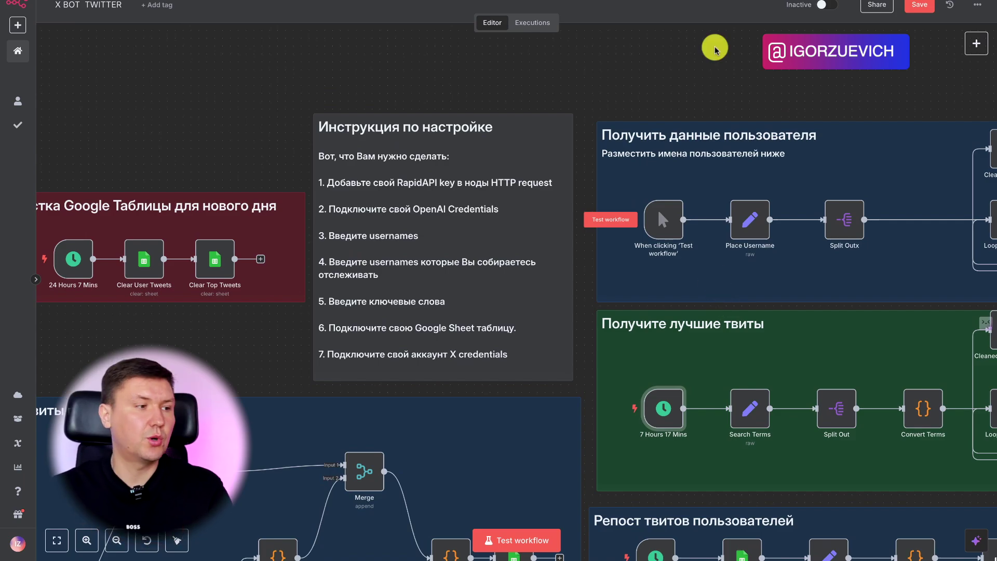
Step: Run the user data block's manual trigger and Place Username node, and check the usernames in the node's output
scroll(723, 225, "right", 7)
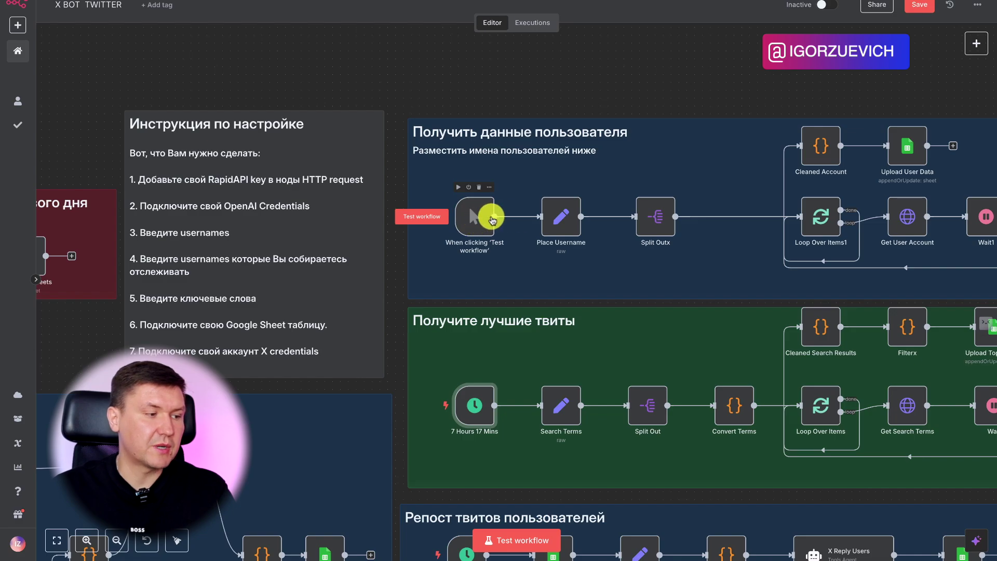
left_click(465, 220)
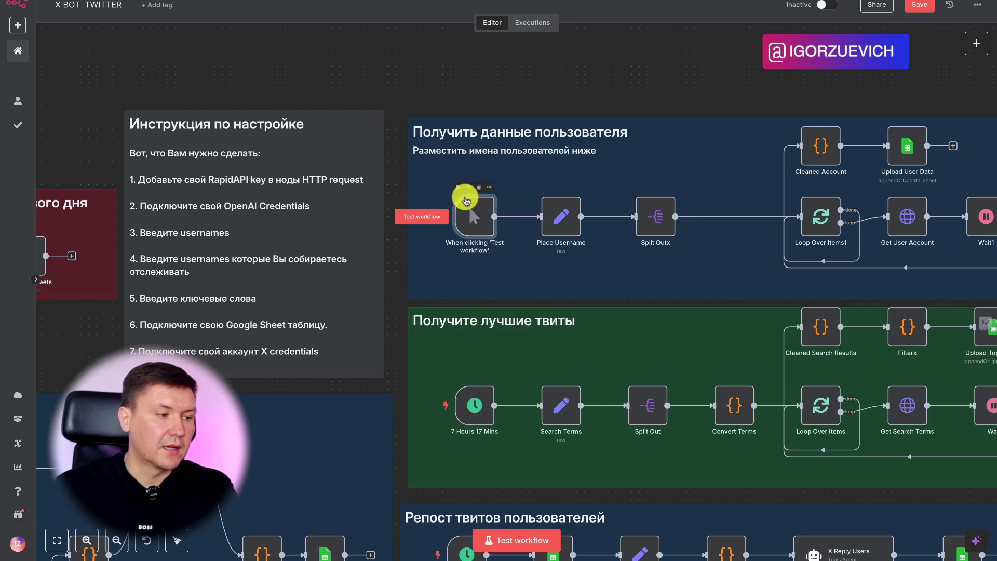
left_click(458, 188)
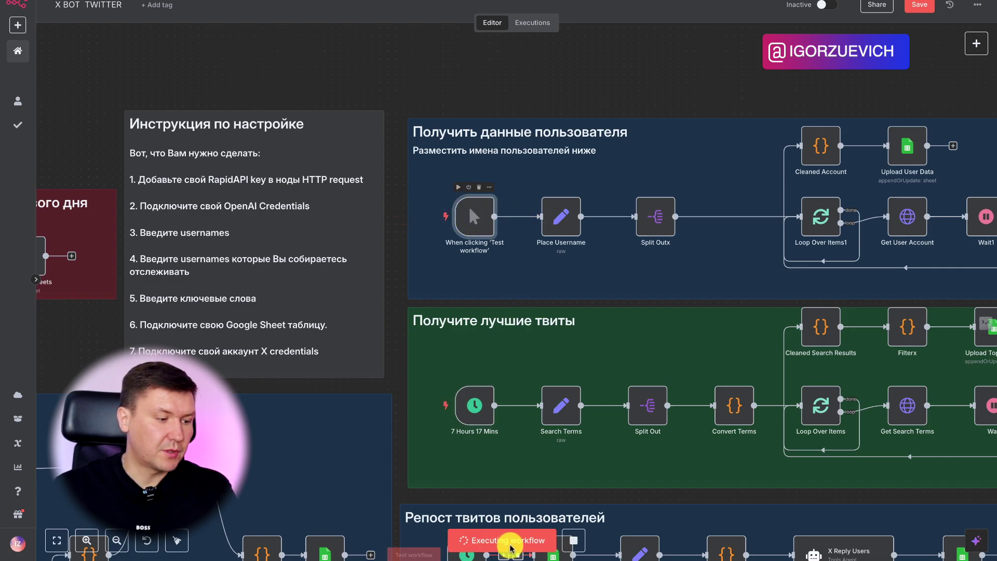
double_click(556, 214)
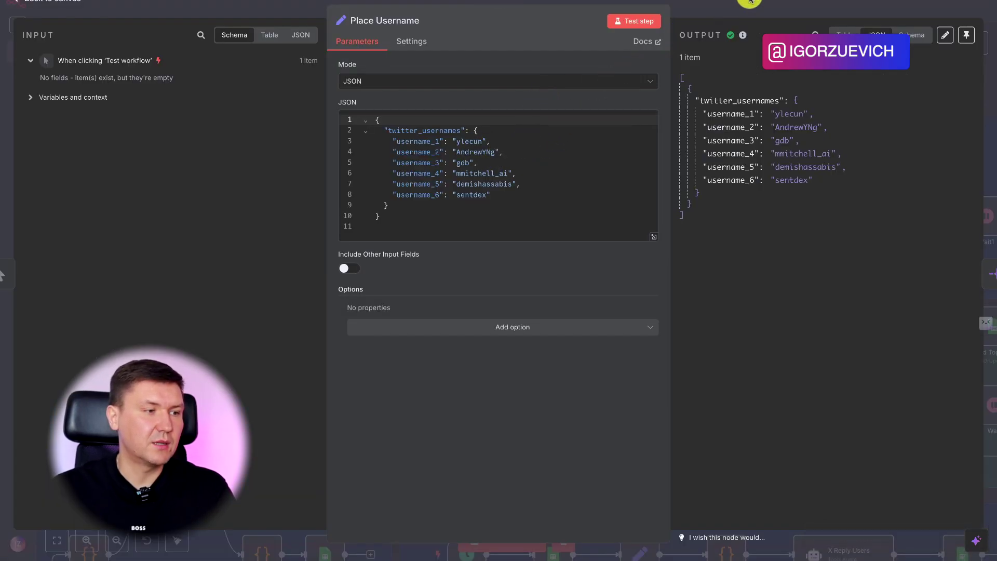
left_click(727, 7)
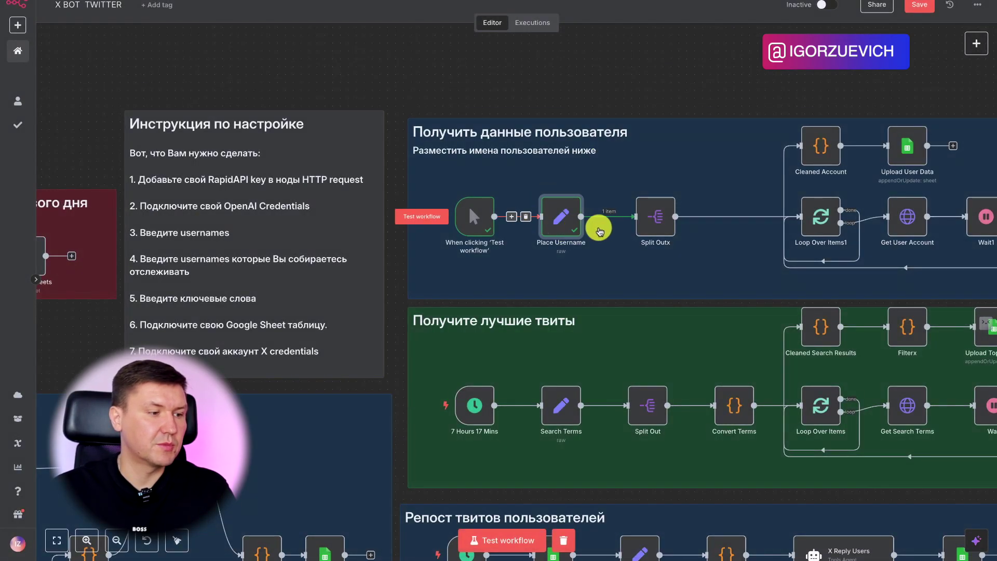
Step: Test the Split Outx node on the twitter_usernames field, and return to the canvas
left_click(654, 218)
double_click(655, 220)
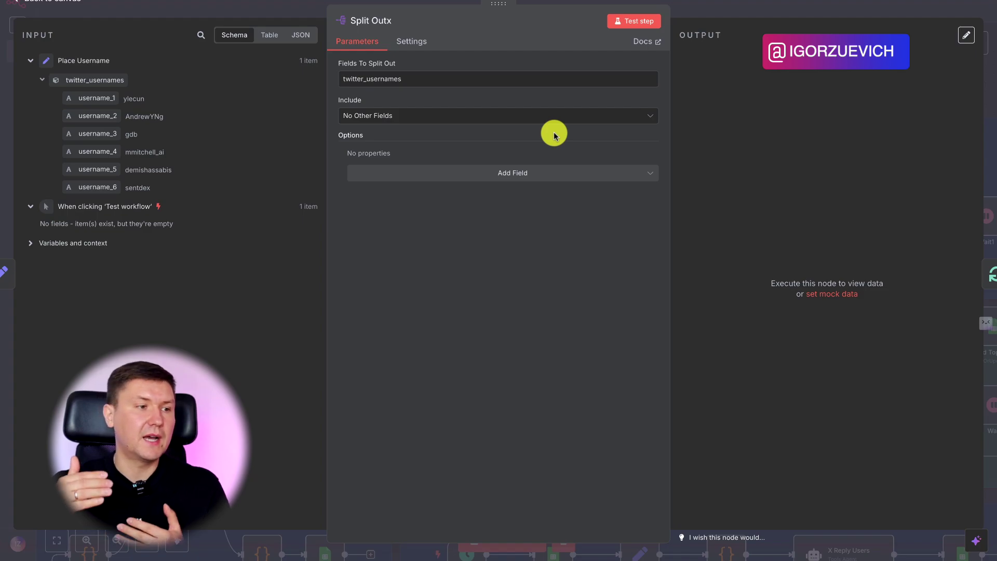
left_click(631, 21)
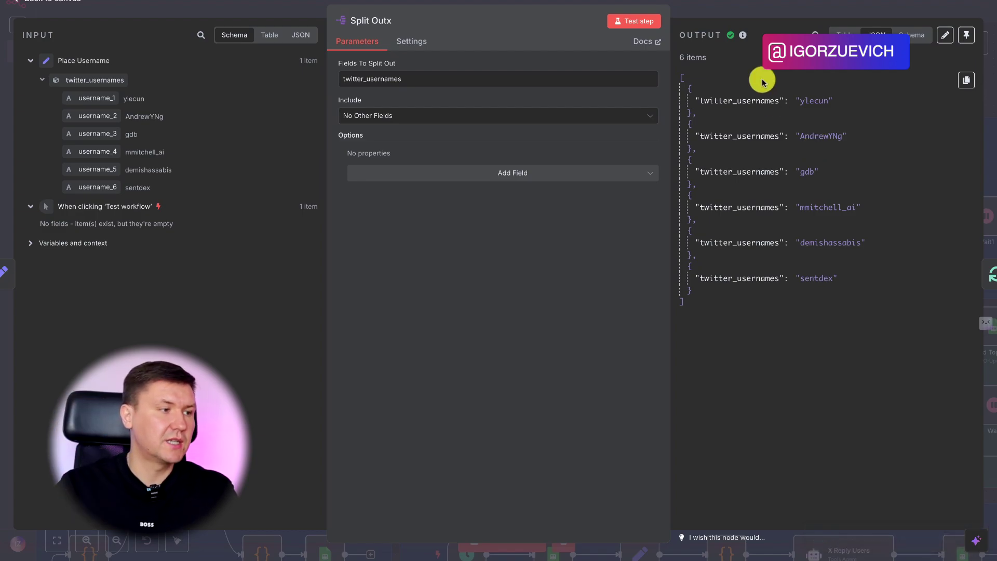
left_click(778, 11)
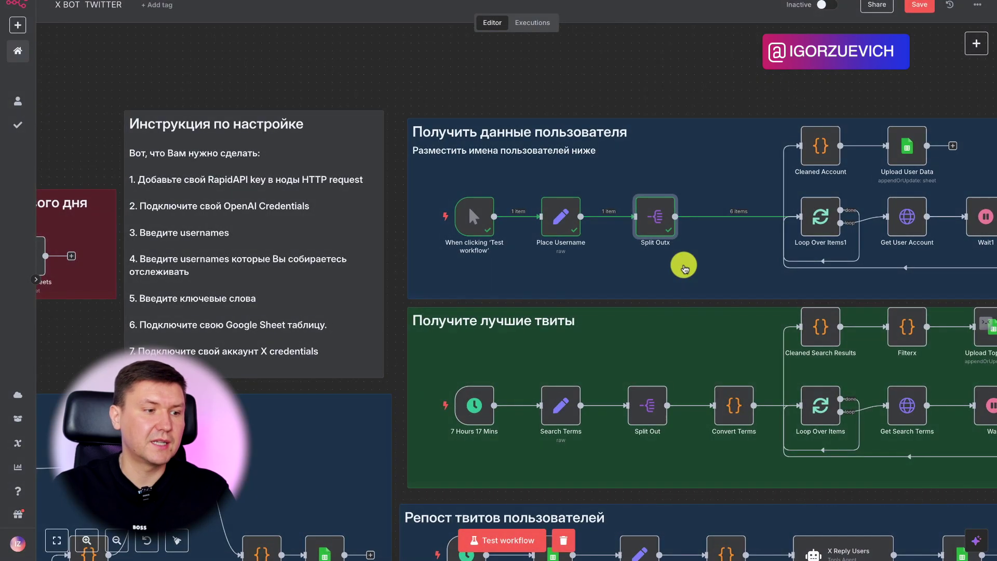
Step: Open the RapidAPI website in a new browser tab
scroll(683, 265, "right", 3)
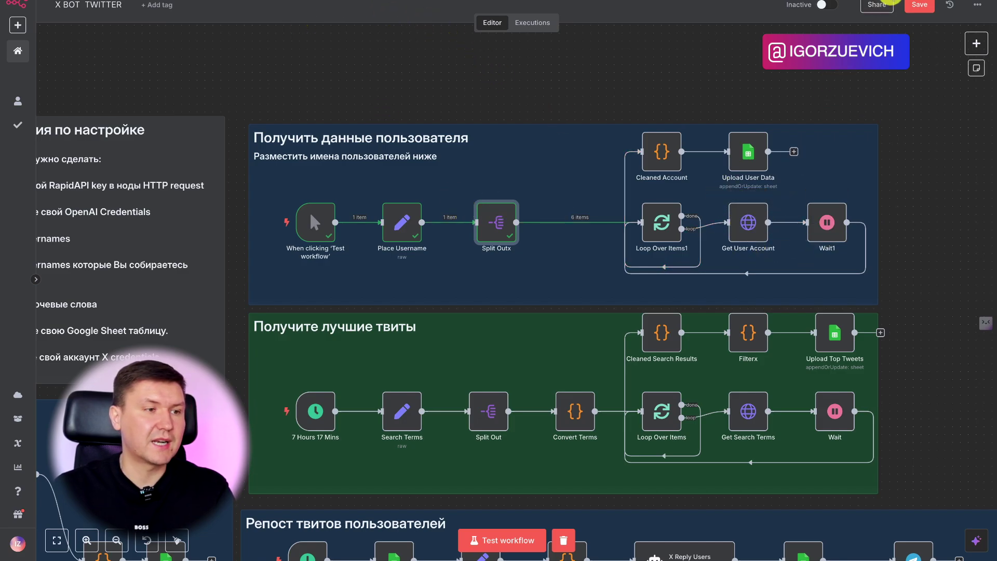
key("super+t")
type("ra")
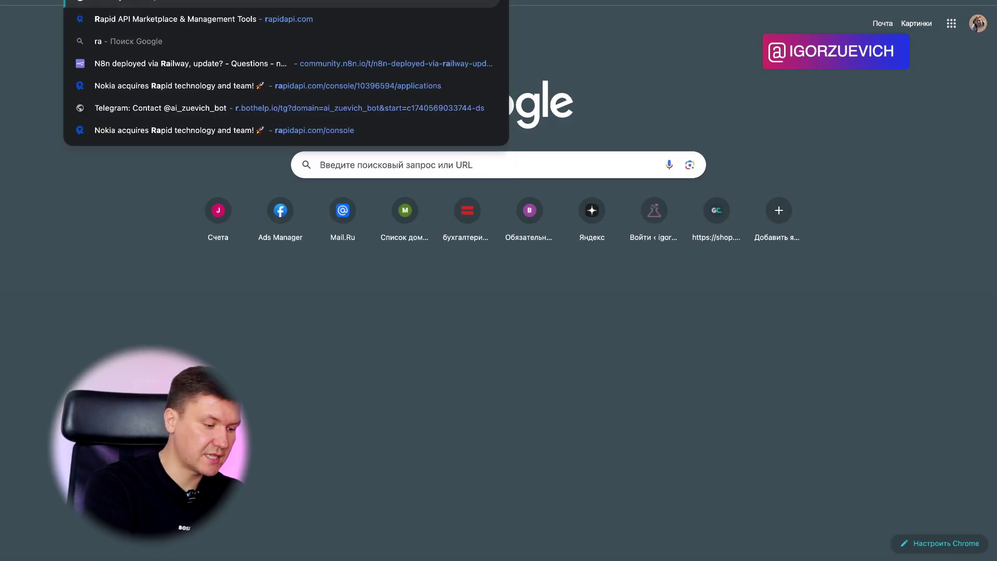
type("p")
key("Return")
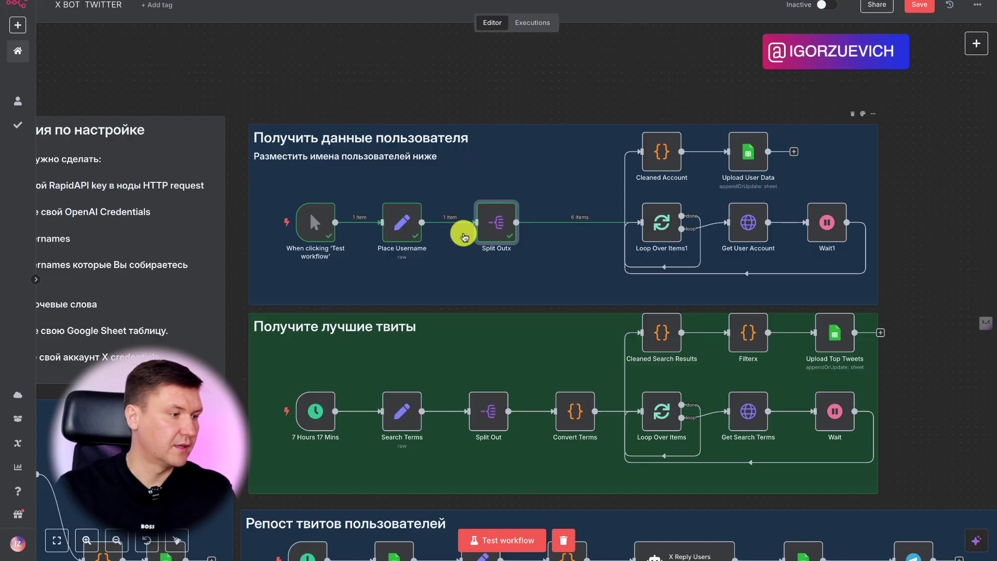
Step: Sign in to the account on the RapidAPI website
scroll(462, 229, "left", 10)
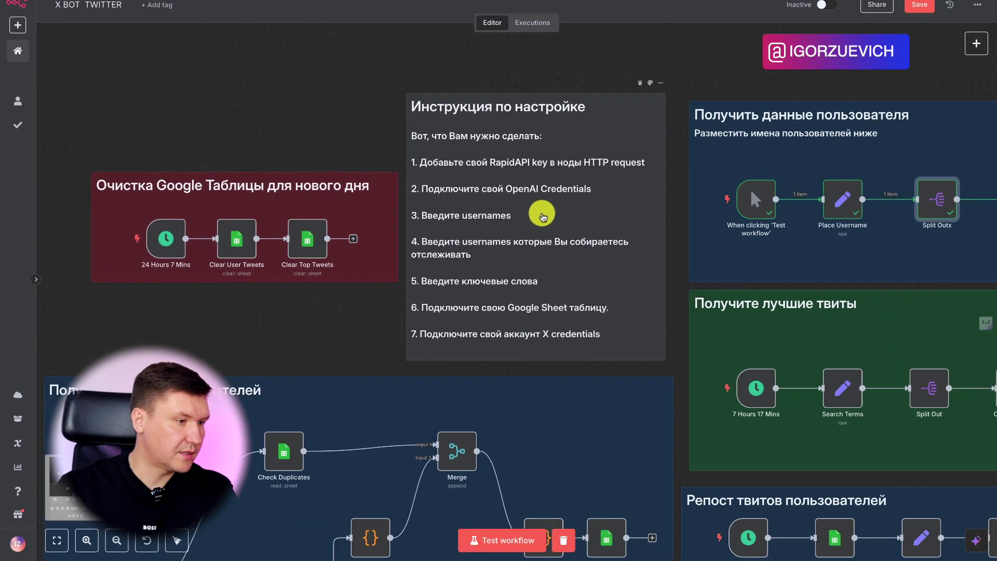
scroll(542, 214, "right", 5)
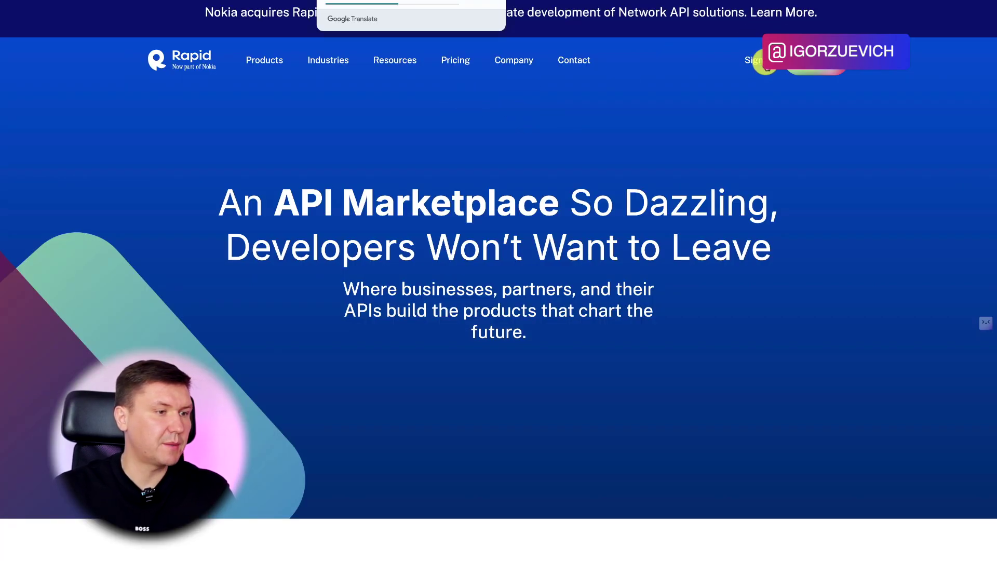
left_click(763, 61)
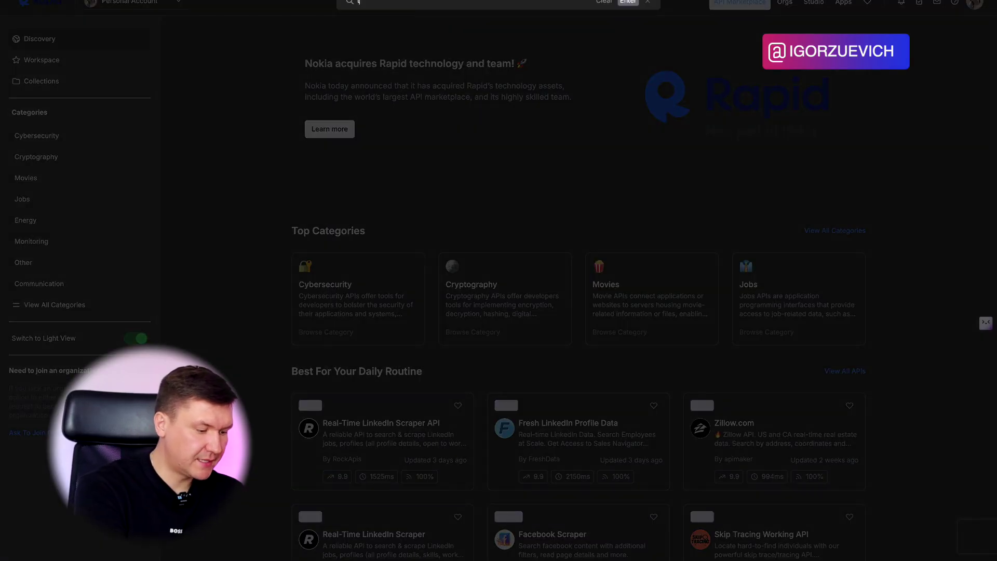
Step: Search the RapidAPI marketplace for "twitter aio" and open the Twitter AIO API with its Search endpoint
type("twitter")
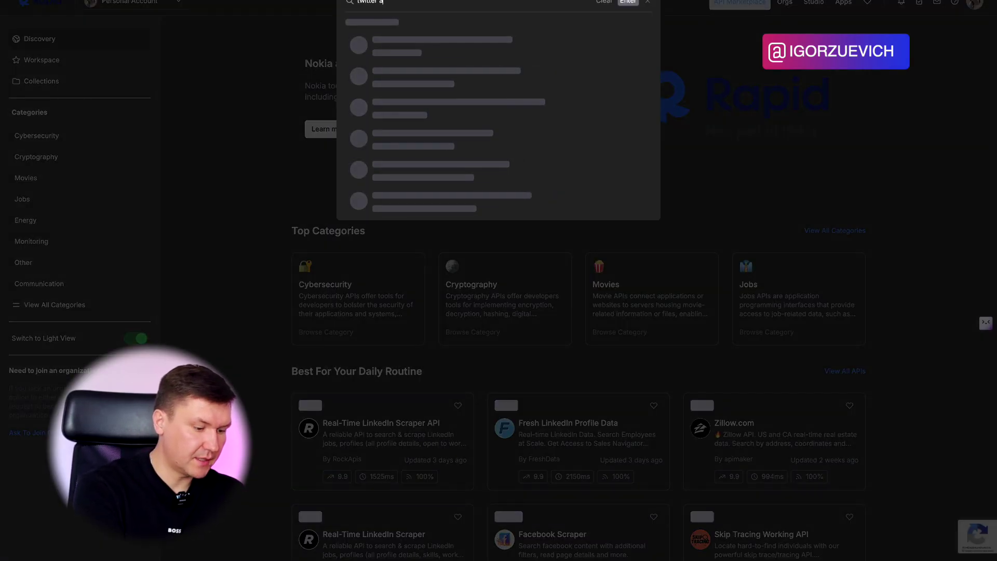
type(" ap")
key("BackSpace")
type("io")
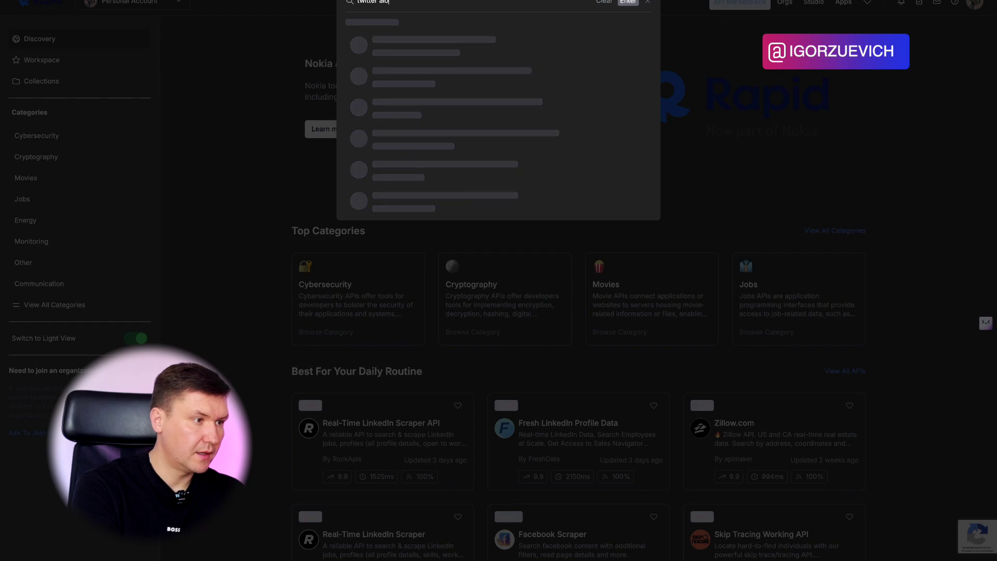
key("Return")
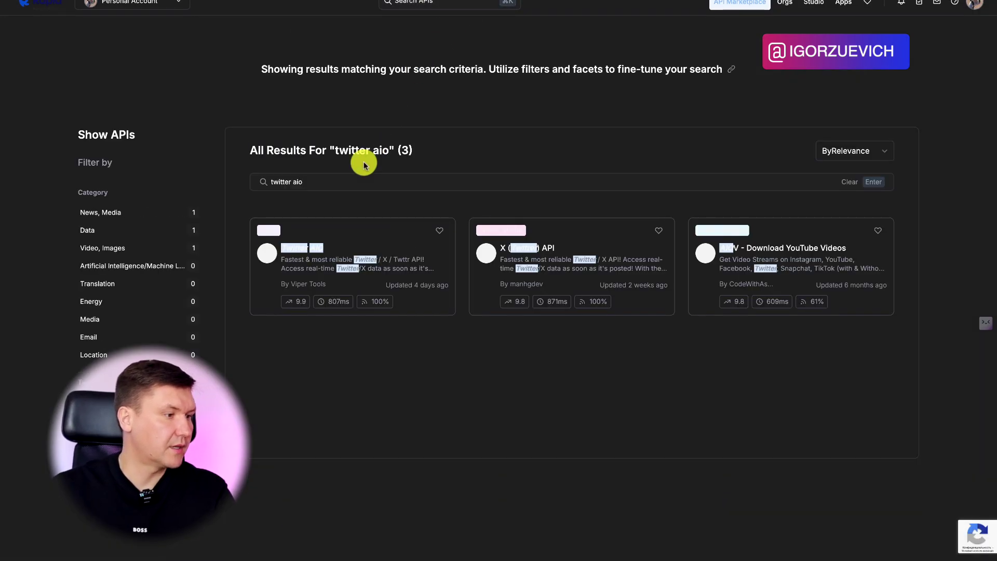
left_click(310, 251)
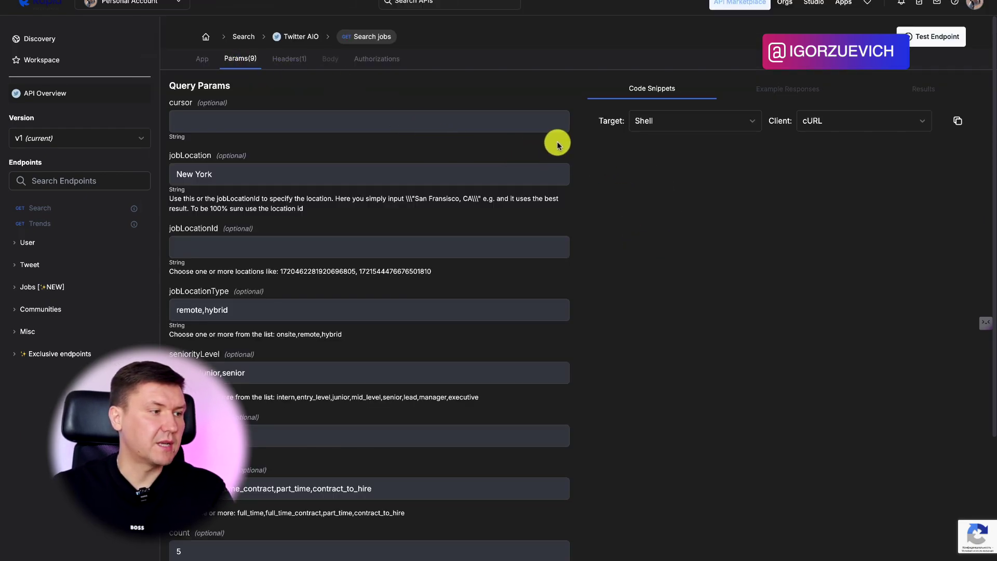
left_click(52, 209)
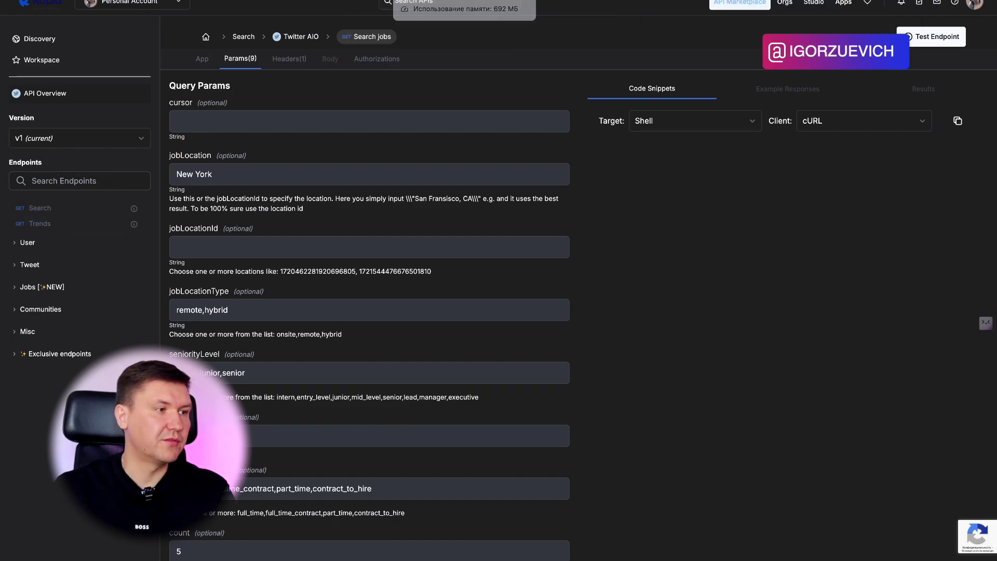
Step: Switch back to the n8n workflow and check the Loop Over Items1 node's batch settings
left_click(467, 0)
scroll(849, 187, "right", 5)
scroll(849, 190, "right", 1)
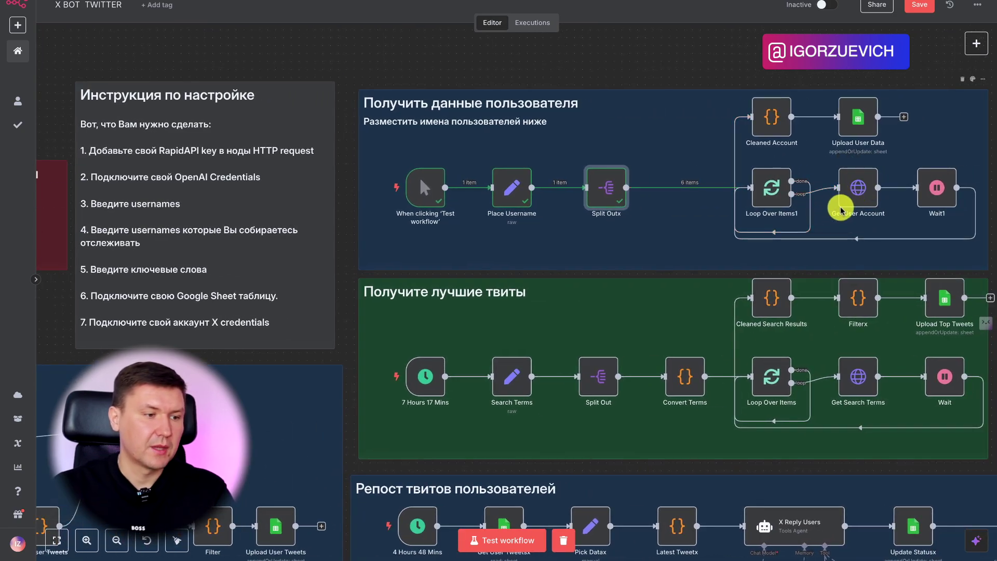
left_click(762, 197)
double_click(762, 198)
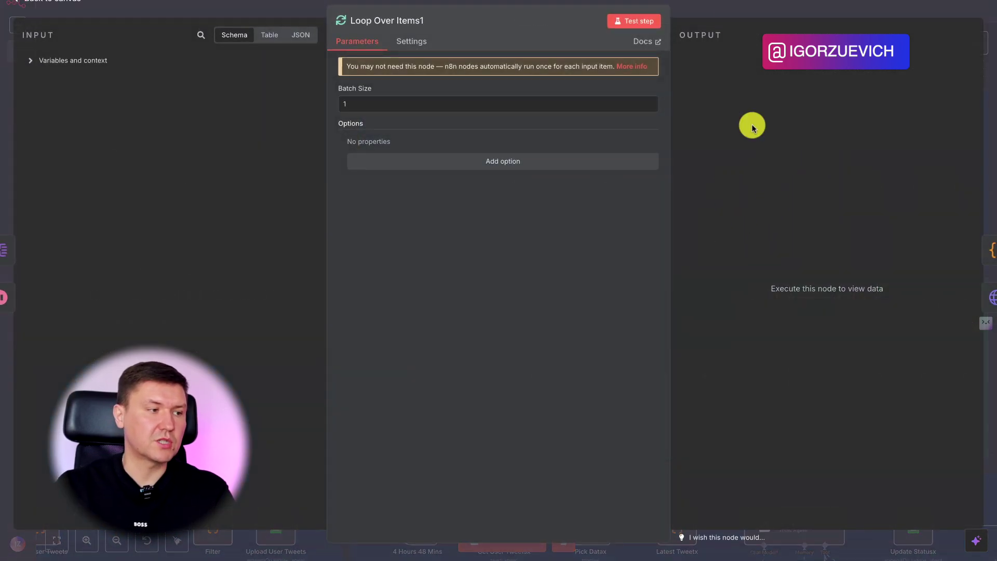
left_click(735, 8)
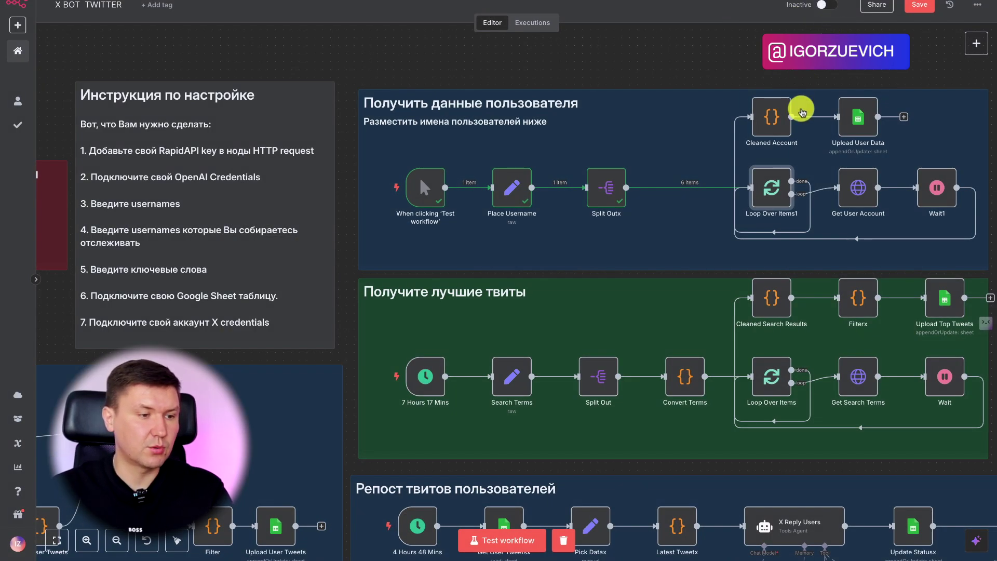
Step: Check the Wait1 node's resume mode, wait amount and unit in the user data block
mouse_move(932, 238)
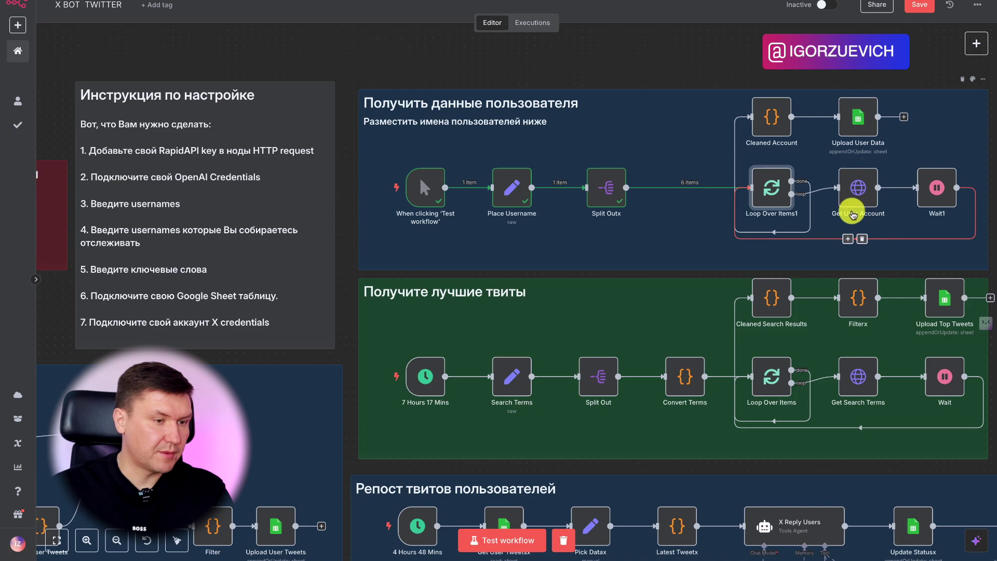
scroll(857, 205, "right", 3)
left_click(853, 191)
double_click(853, 191)
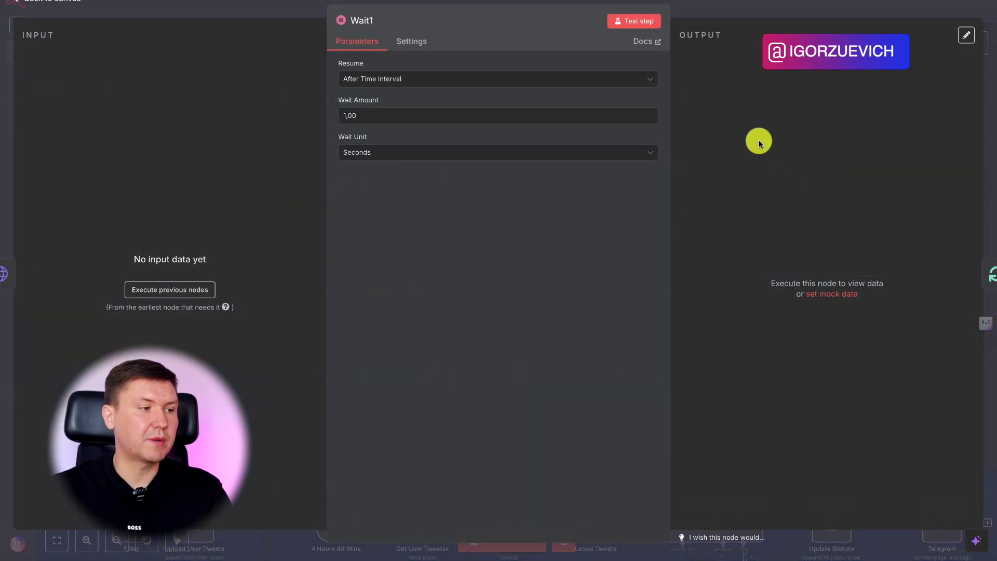
left_click(749, 11)
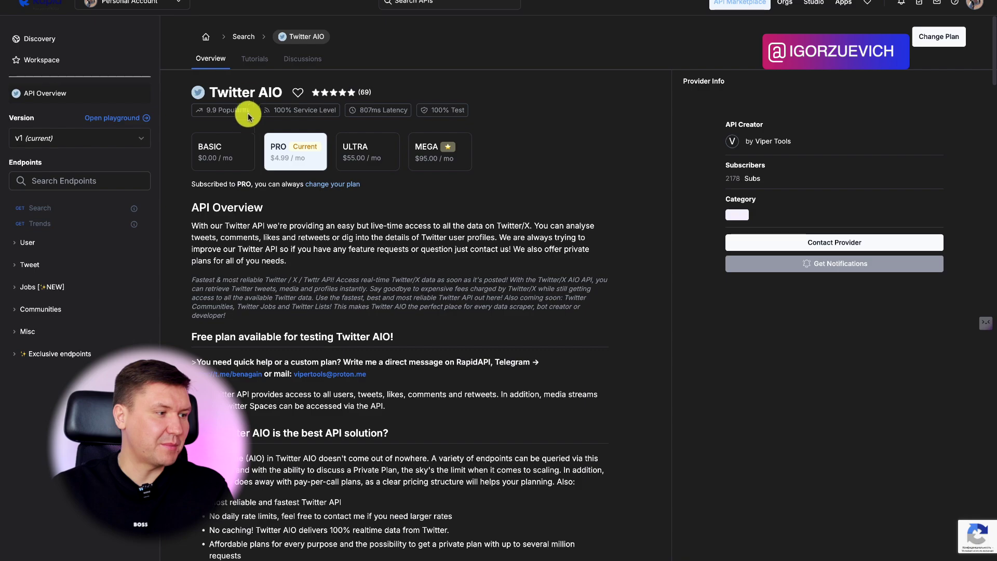
Step: Compare the request and rate limits of the Twitter AIO subscription plans, and check them against the Wait1 node's interval in n8n
left_click(246, 158)
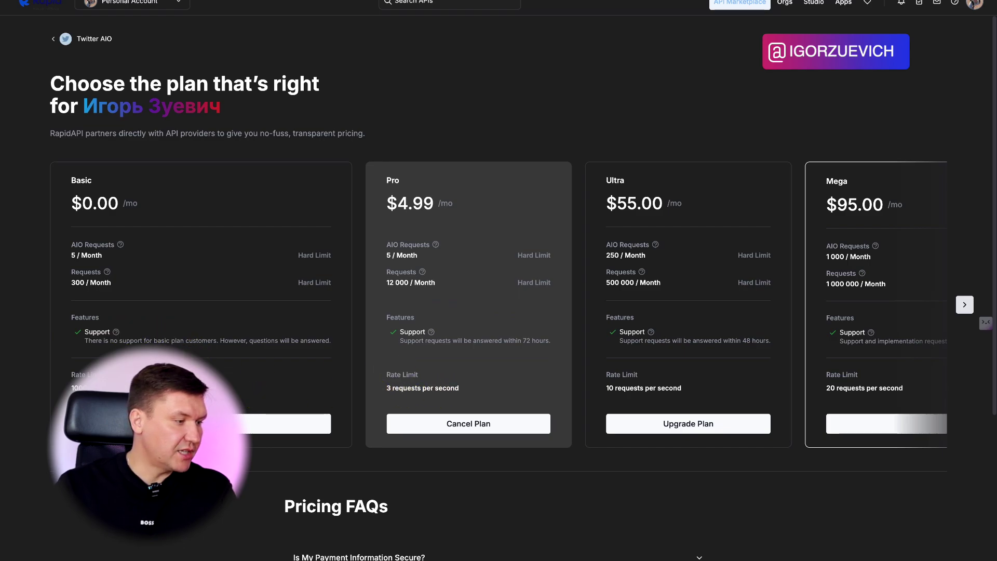
scroll(452, 383, "right", 2)
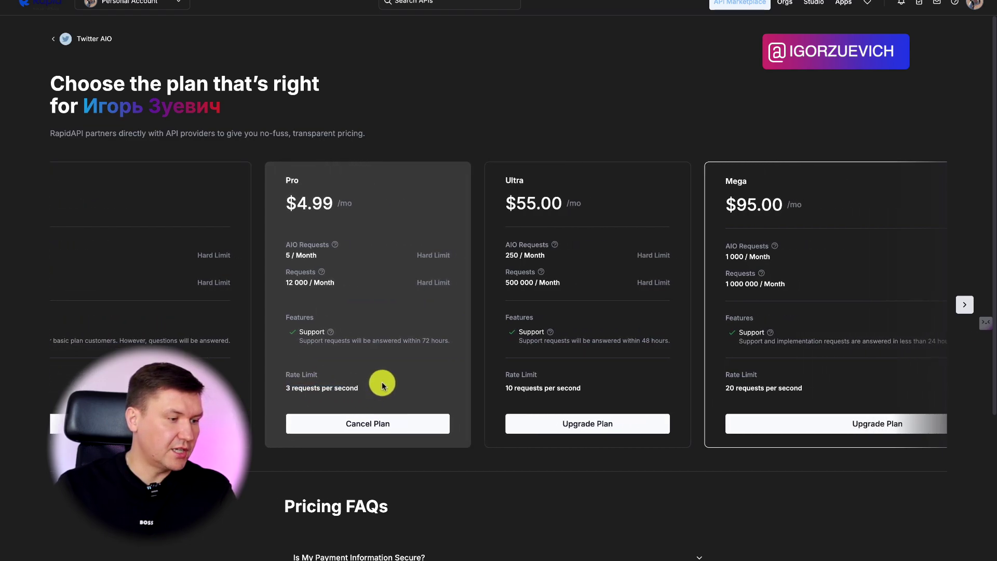
scroll(445, 383, "left", 4)
scroll(588, 375, "right", 2)
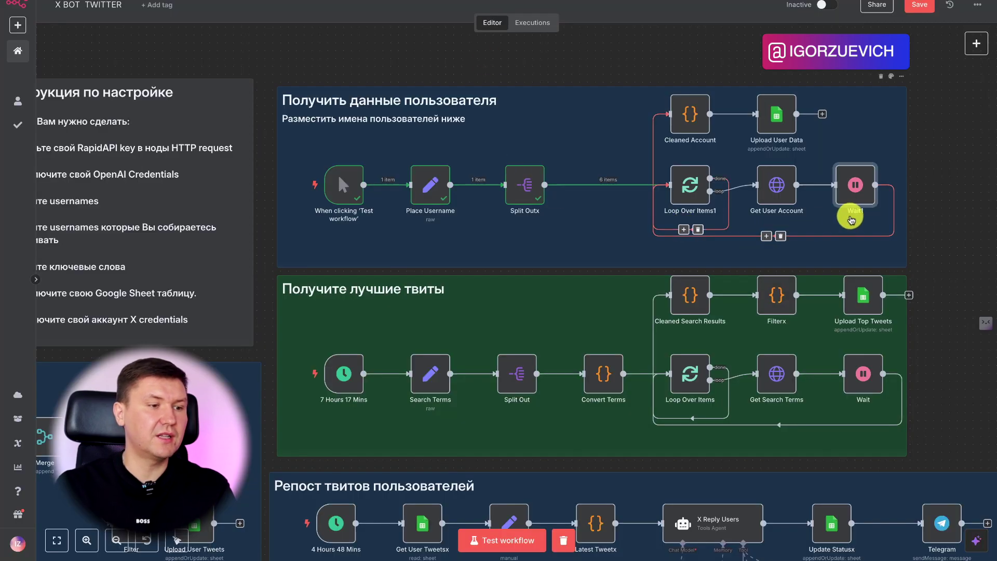
double_click(856, 199)
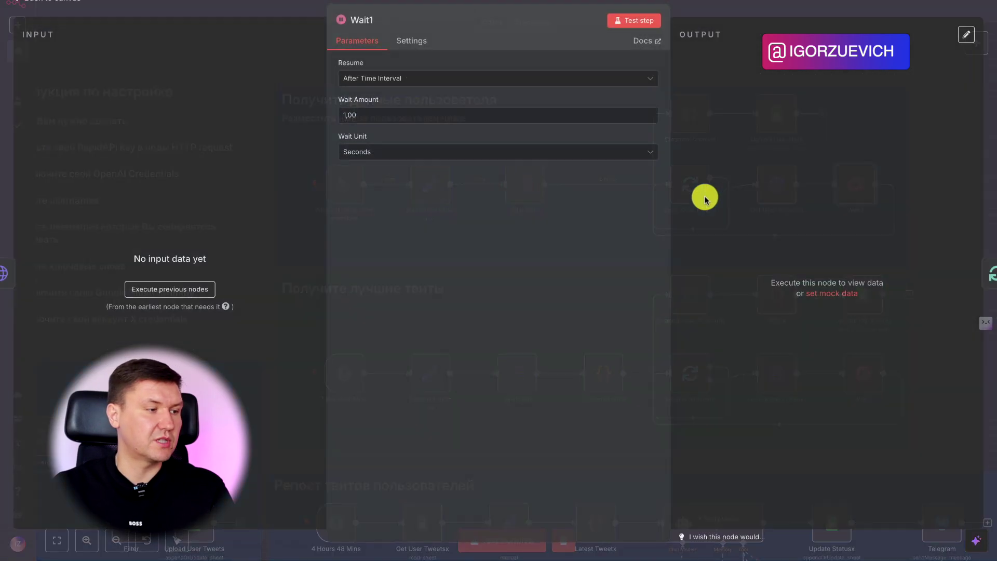
left_click(690, 4)
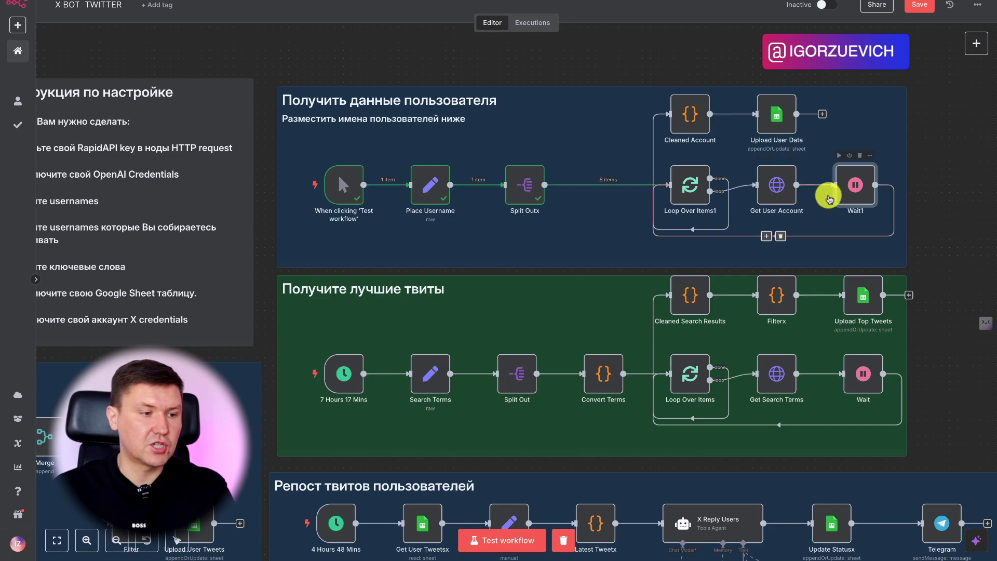
Step: Review the Get User Account node's request URL and its x-rapidapi-host and x-rapidapi-key headers, and return to the canvas
double_click(776, 193)
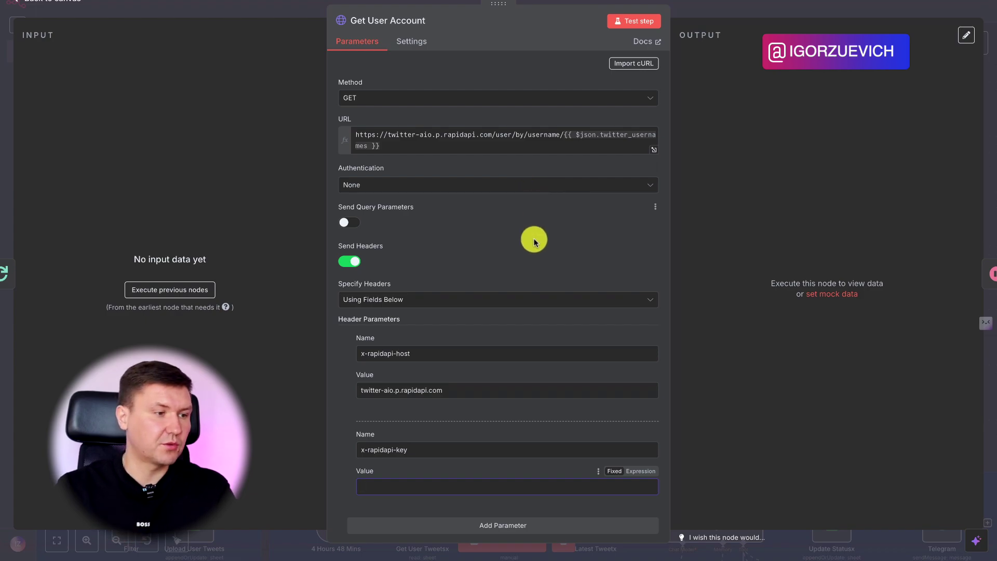
scroll(514, 290, "down", 3)
scroll(403, 301, "up", 3)
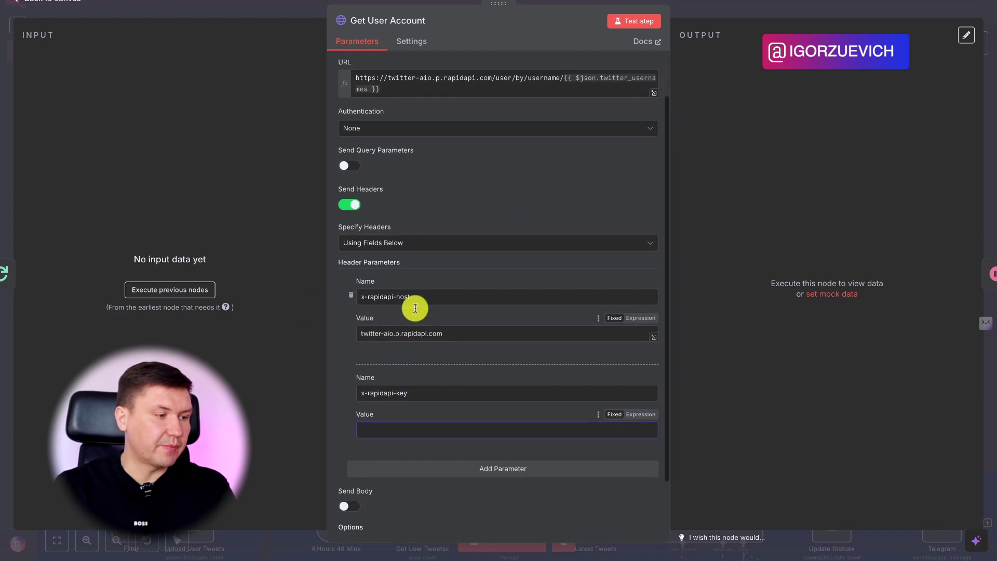
scroll(454, 338, "down", 5)
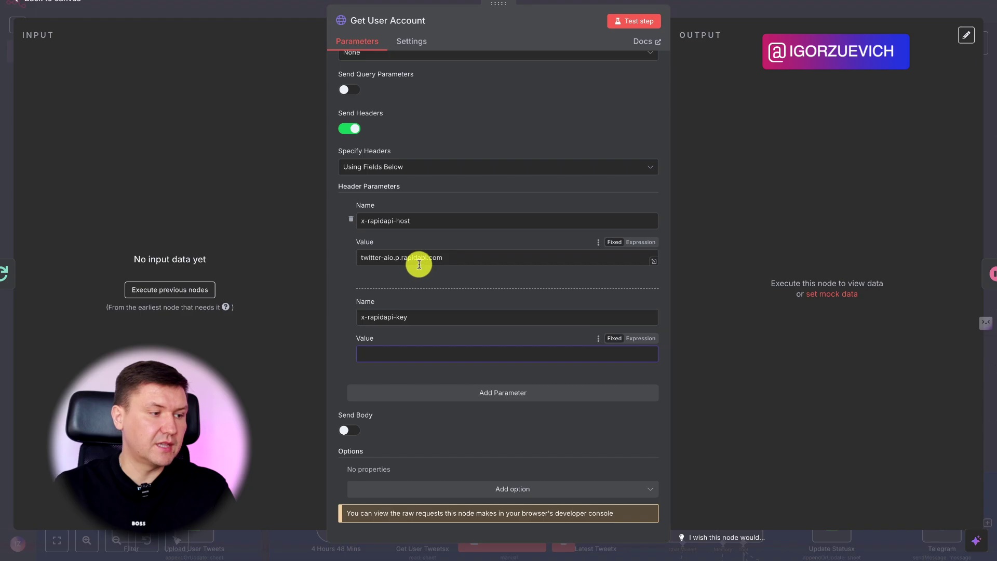
scroll(495, 240, "up", 2)
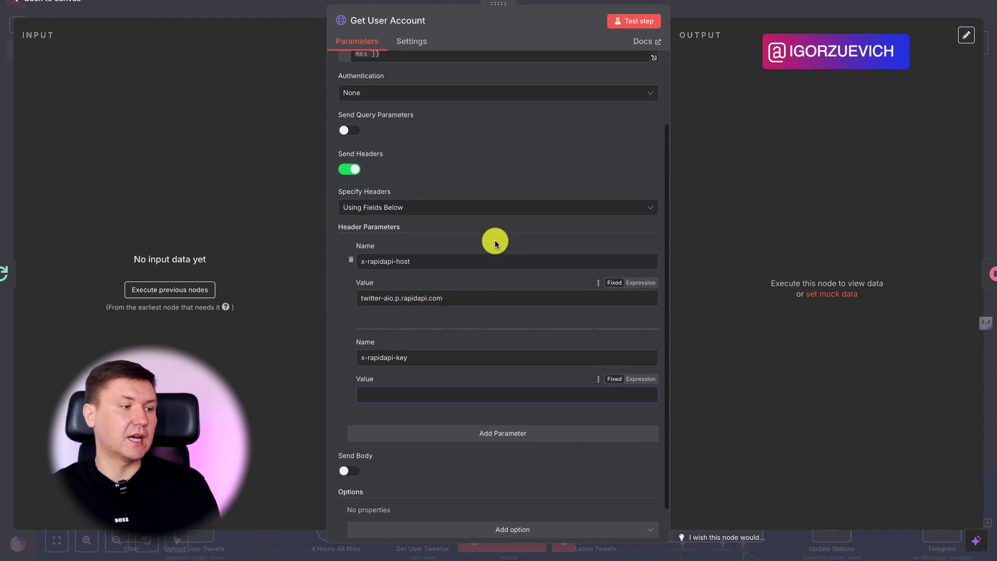
scroll(494, 240, "down", 1)
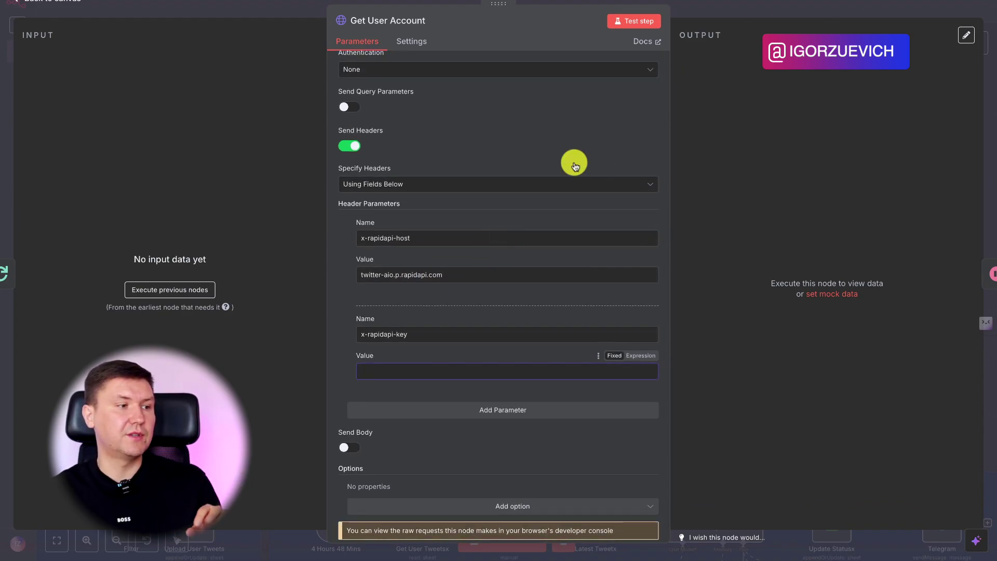
scroll(529, 201, "up", 5)
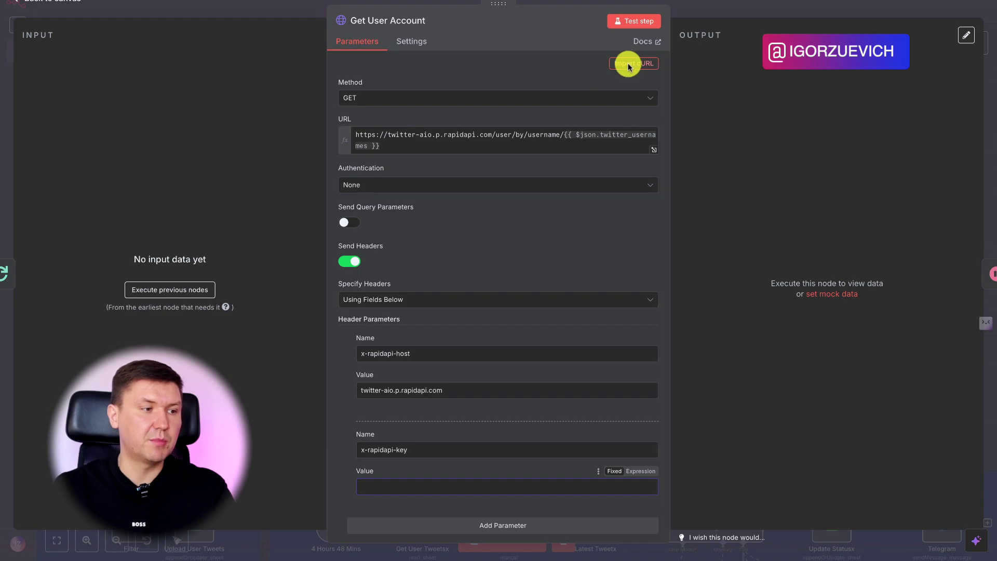
scroll(540, 227, "down", 5)
left_click(369, 353)
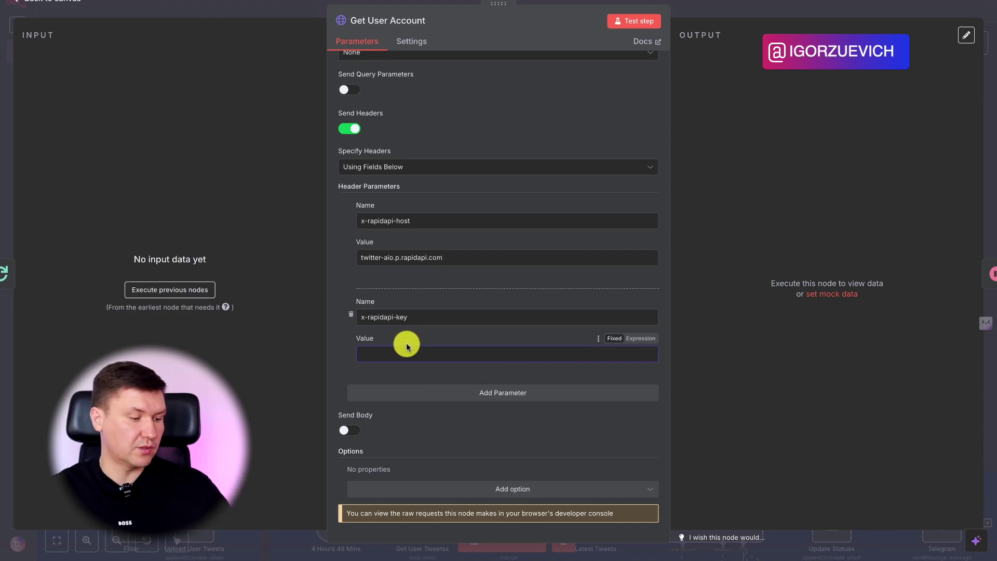
left_click(787, 14)
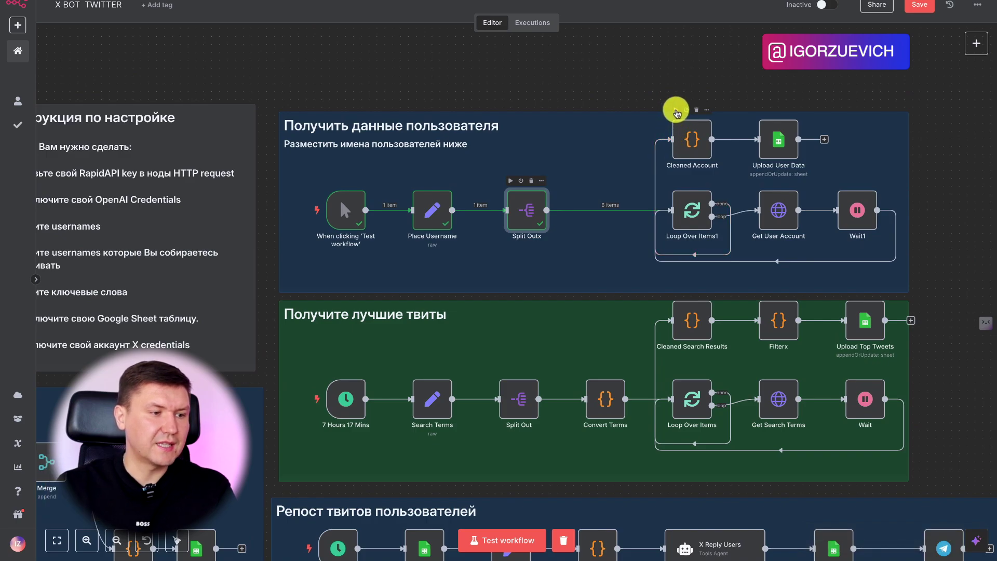
Step: Run the user data block through to the Cleaned Account node, and check the usernames in Place Username
left_click(676, 111)
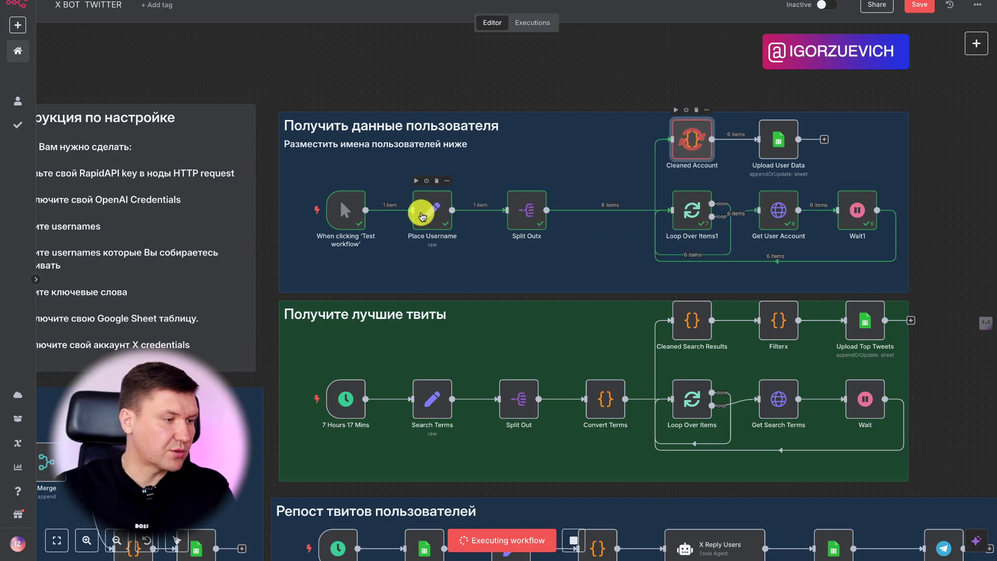
double_click(436, 208)
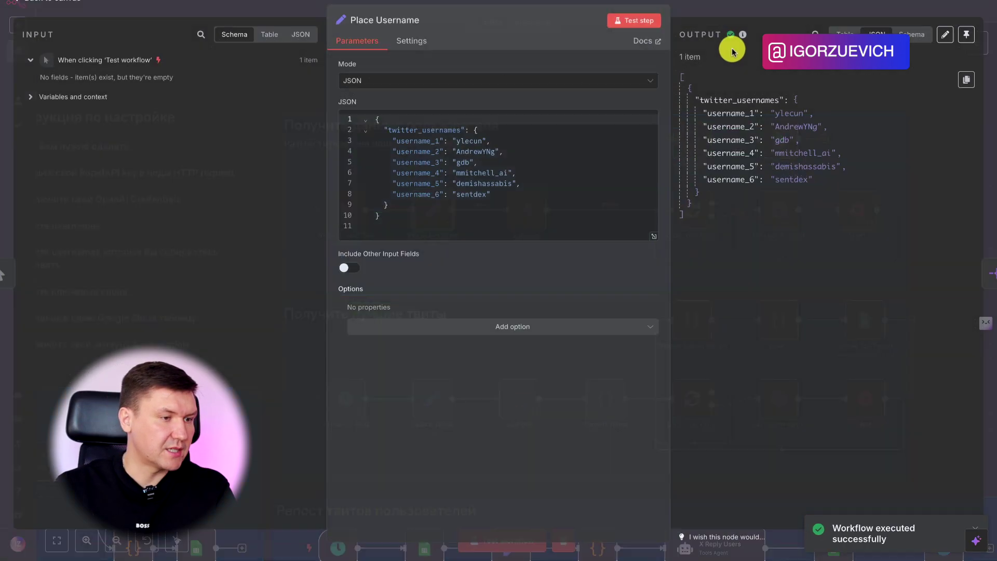
left_click(726, 7)
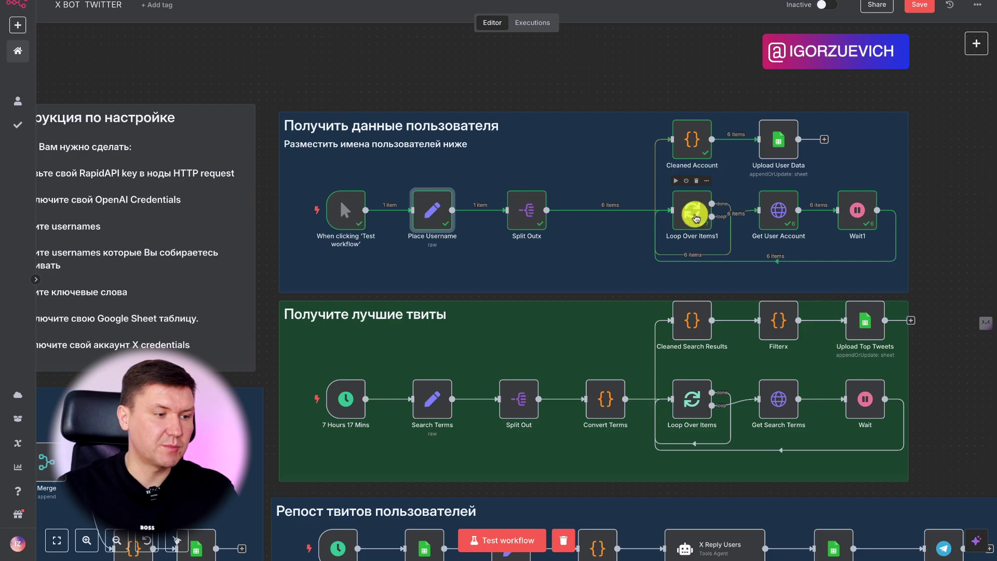
Step: Look through the Loop Over Items1 node's Done Branch output for the retrieved account data, and return to the canvas
double_click(694, 214)
scroll(756, 191, "down", 20)
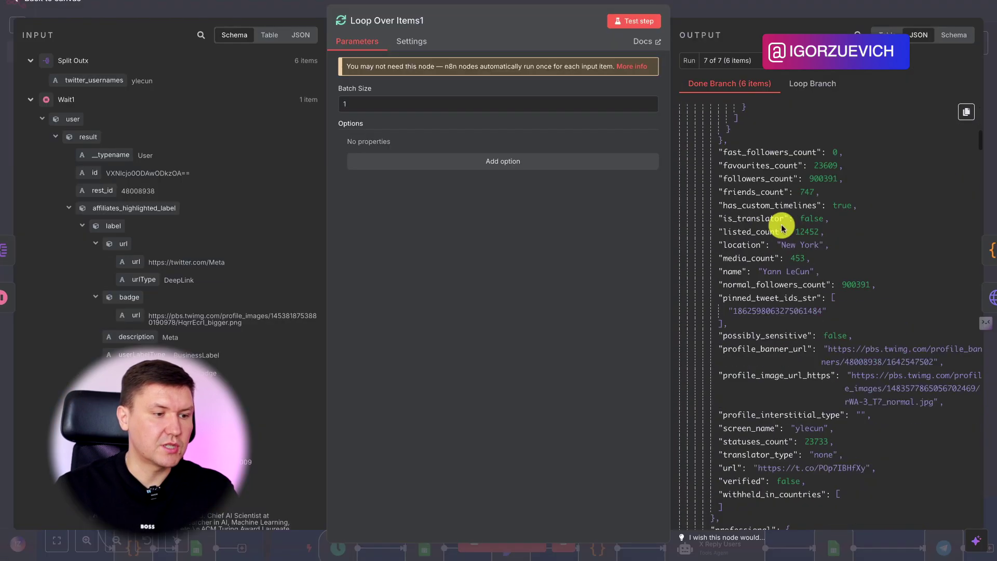
left_click(757, 6)
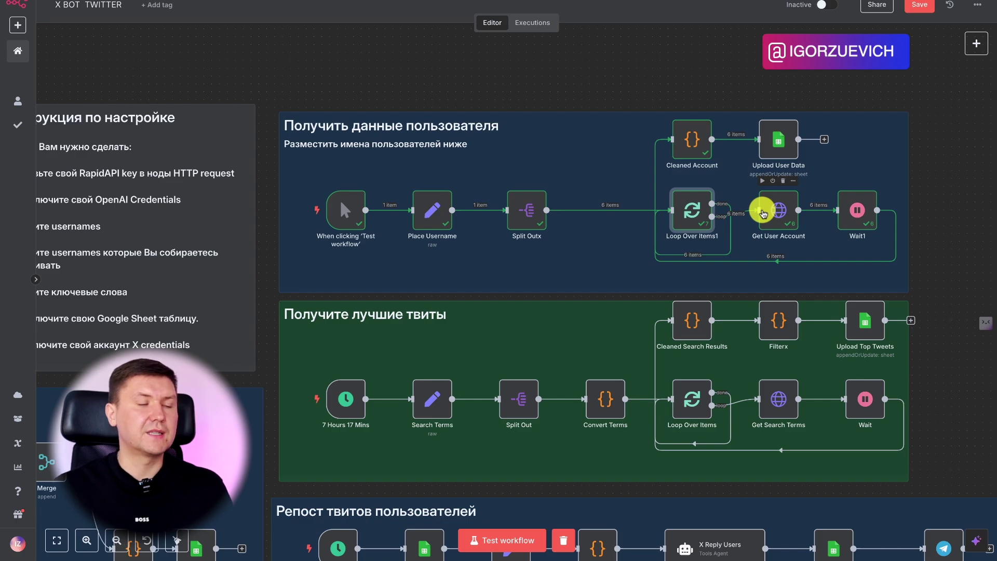
Step: Open the Cleaned Account node and compare its incoming user data with the JavaScript code and the cleaned output
double_click(698, 141)
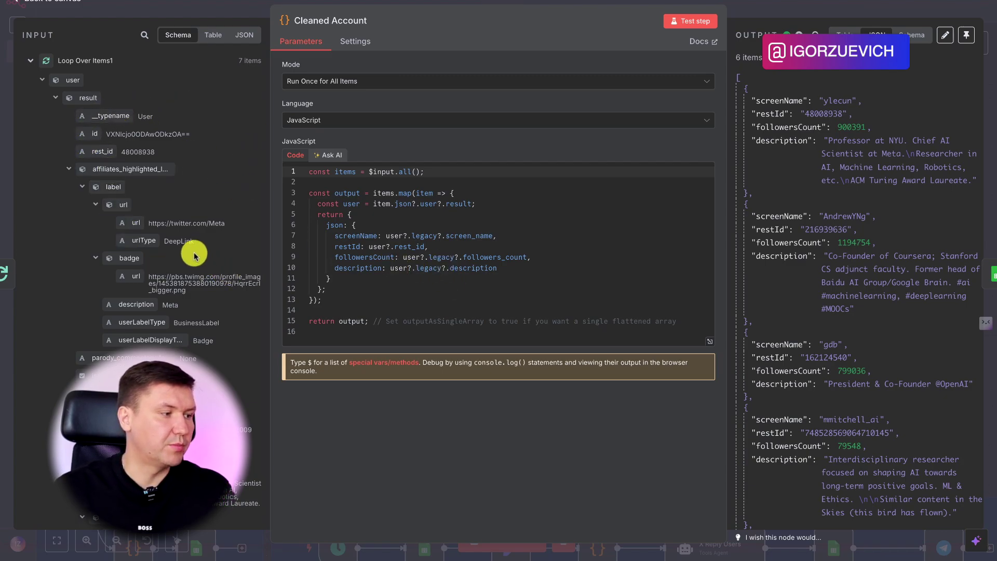
scroll(192, 291, "down", 1)
scroll(192, 317, "up", 1)
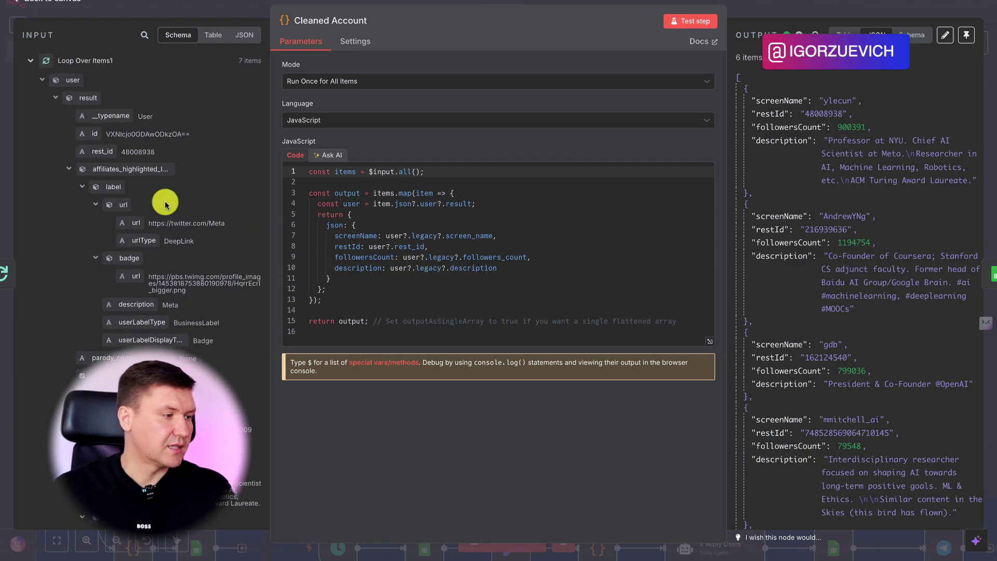
scroll(138, 278, "down", 2)
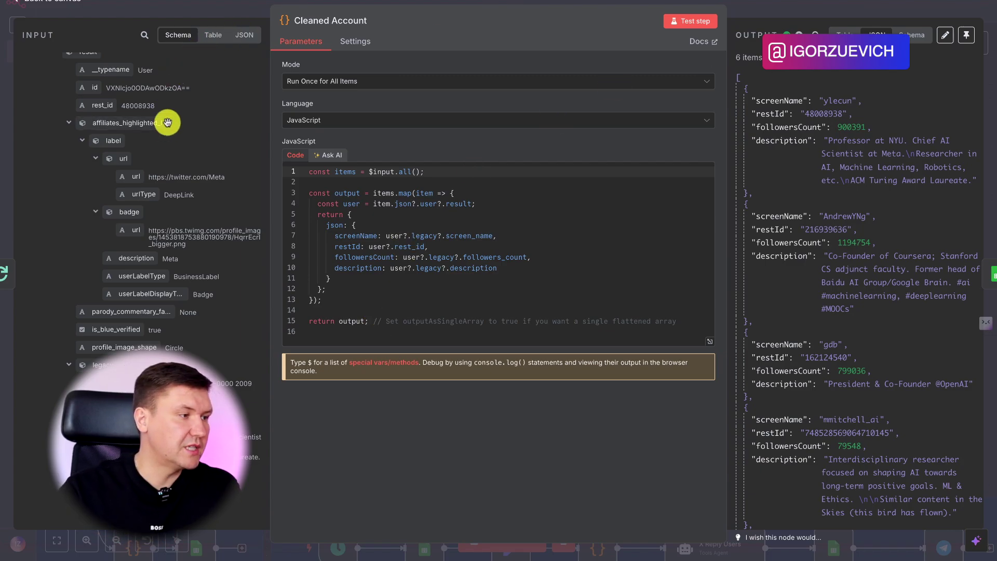
Step: Look through the Cleaned Account node's incoming user data down to the legacy fields, and return to the canvas
scroll(156, 171, "up", 1)
scroll(138, 233, "down", 5)
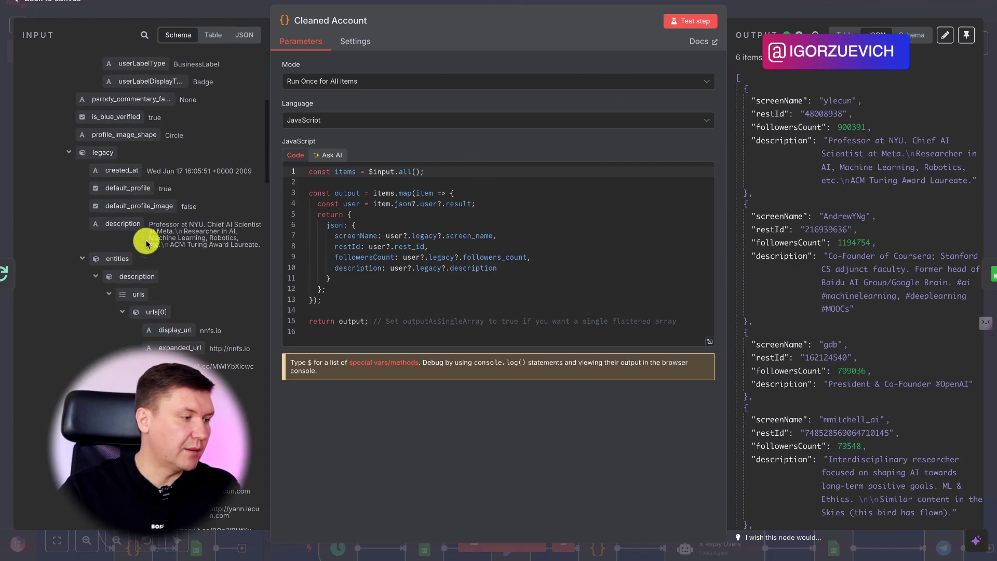
scroll(145, 239, "up", 2)
left_click(739, 17)
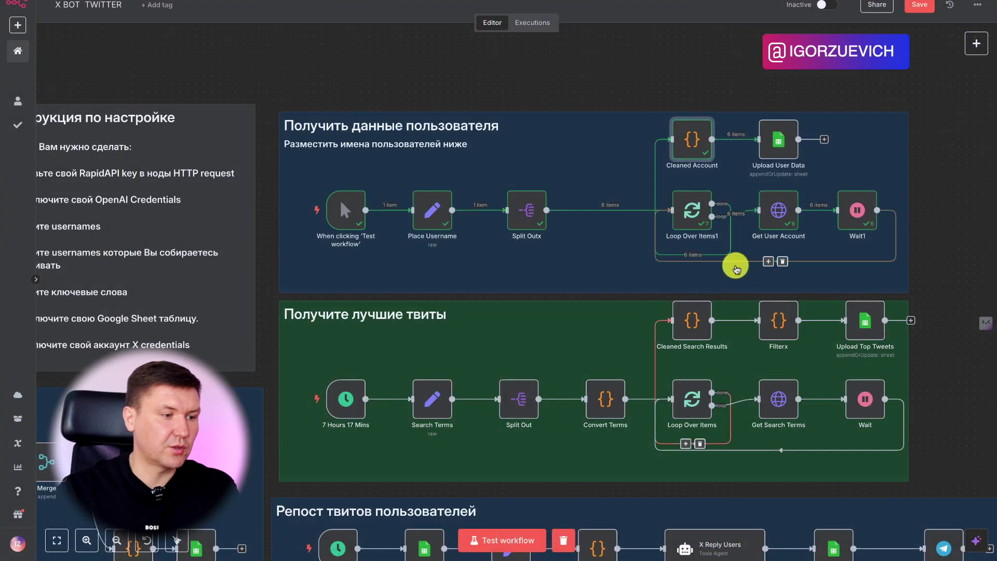
Step: Reopen the Cleaned Account node, examine the screenName, restId, followersCount and description fields in its output, and return to the canvas
double_click(694, 156)
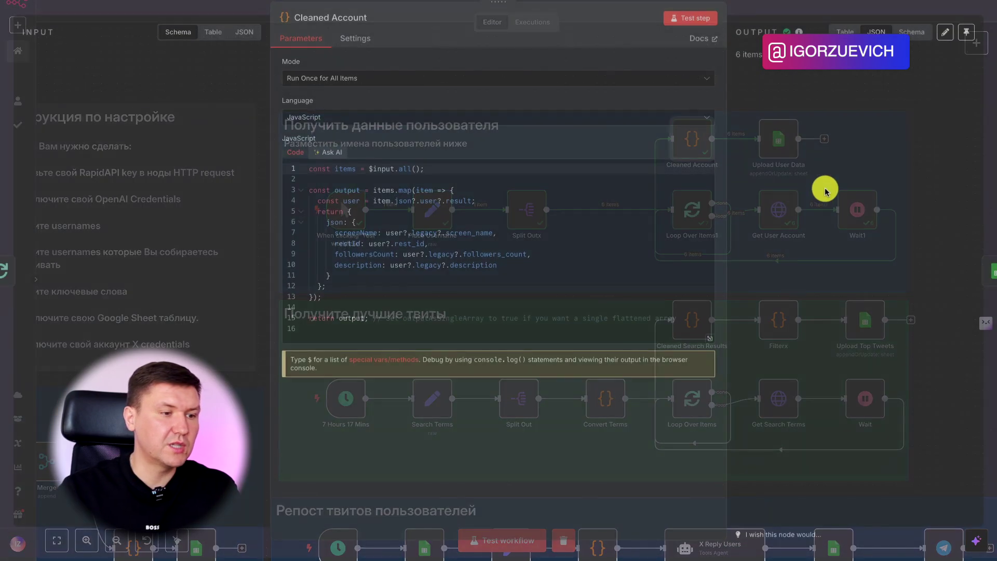
scroll(836, 146, "down", 1)
scroll(826, 110, "up", 1)
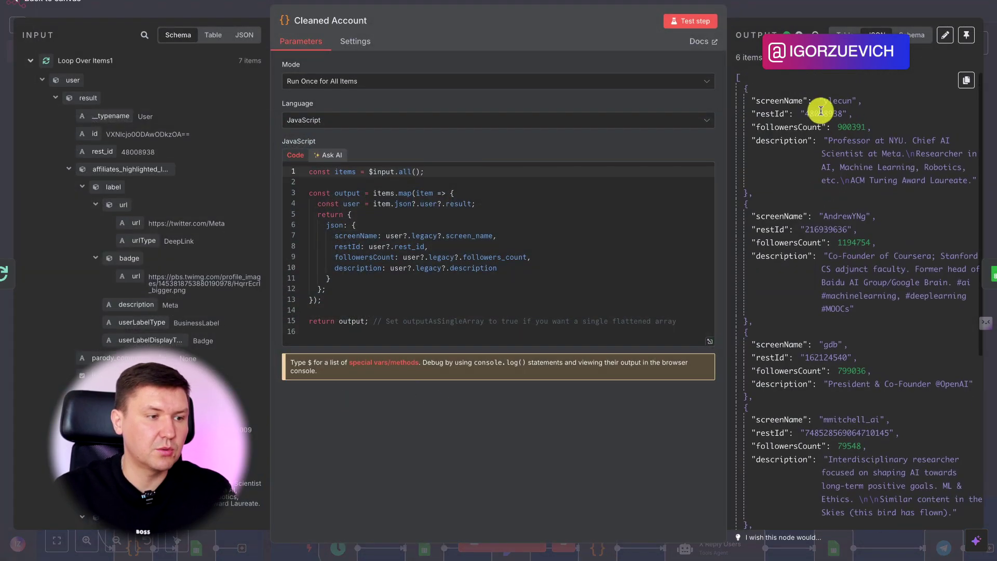
left_click_drag(757, 100, 798, 99)
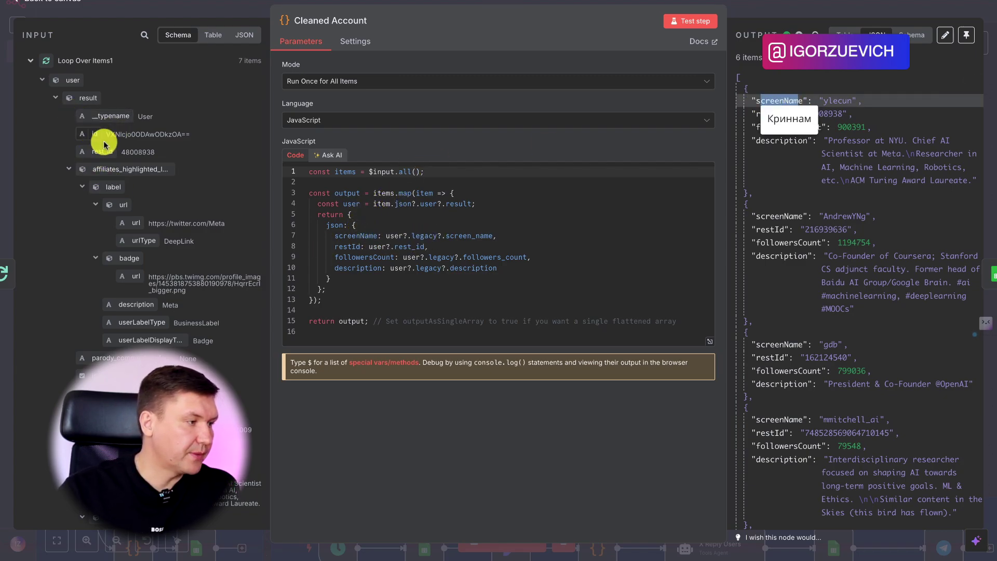
scroll(135, 202, "down", 2)
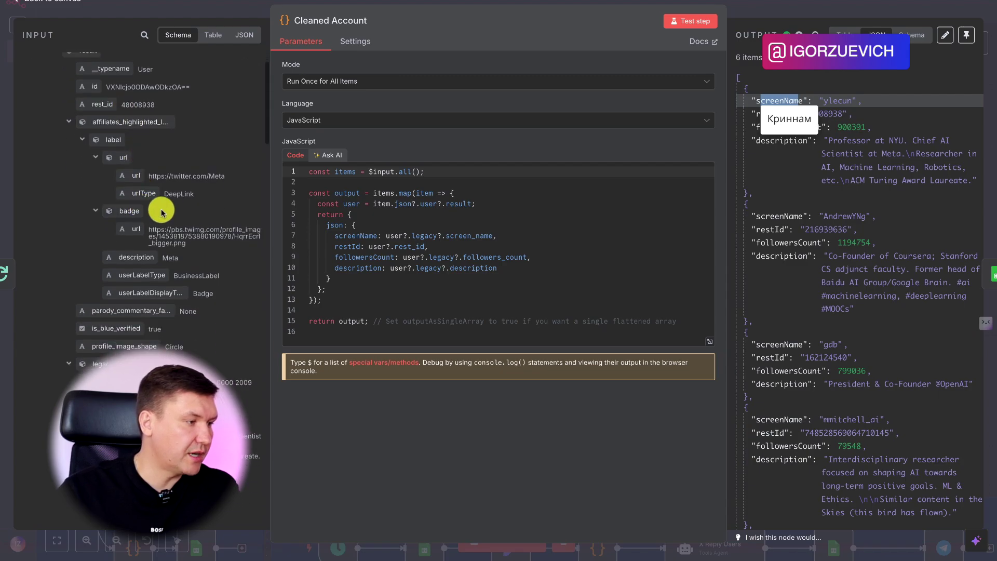
scroll(171, 215, "up", 2)
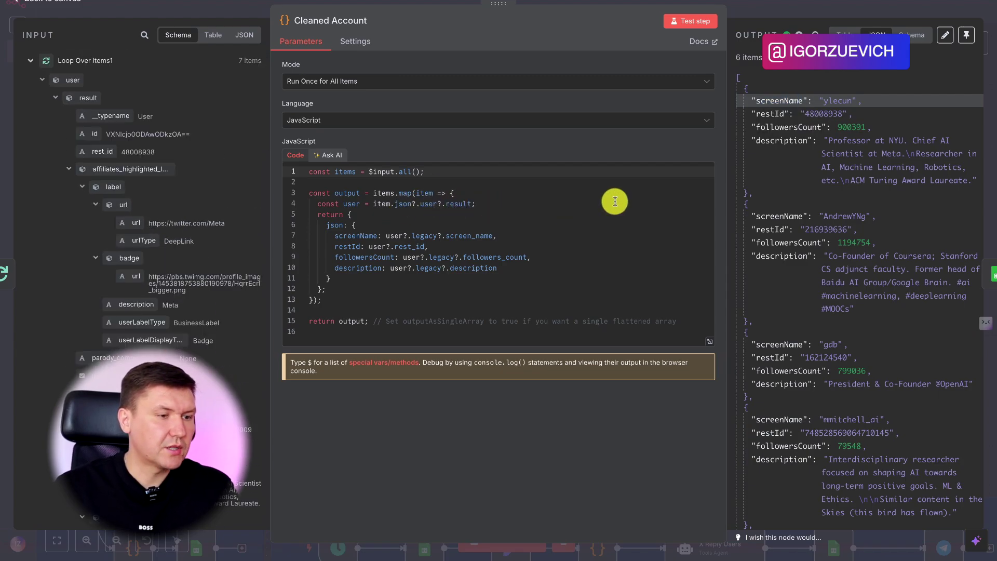
left_click(836, 113)
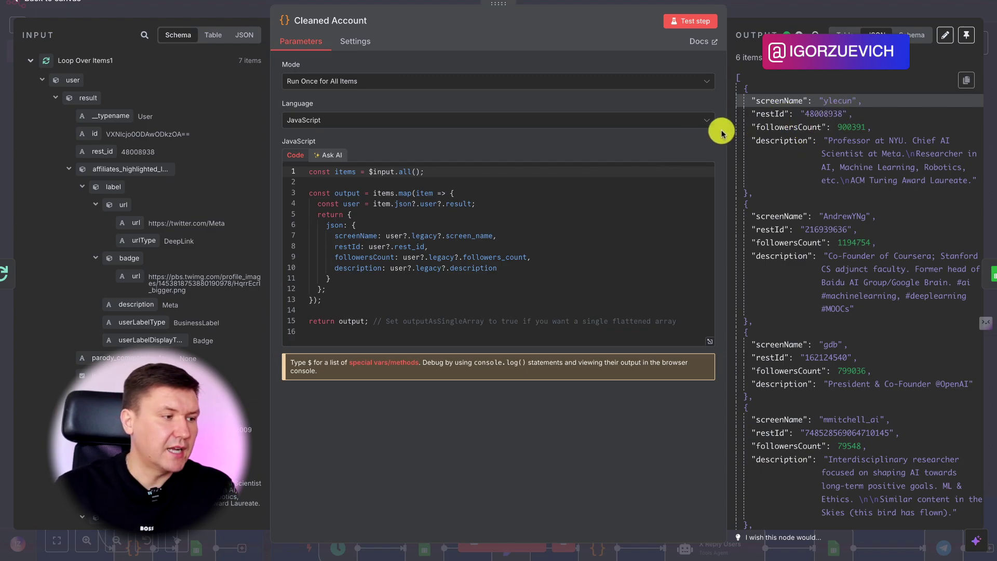
left_click(769, 113)
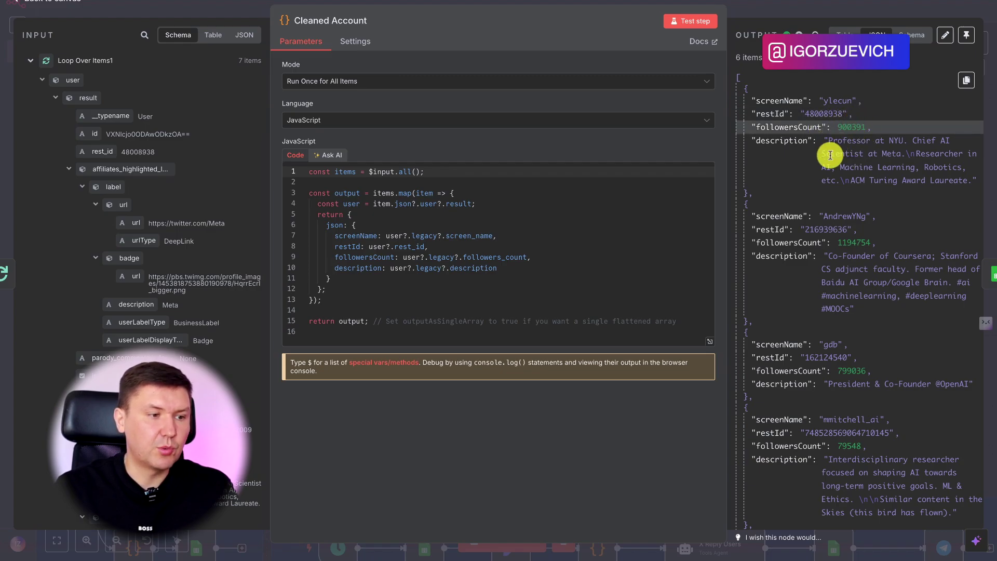
left_click_drag(828, 137, 901, 167)
left_click(938, 171)
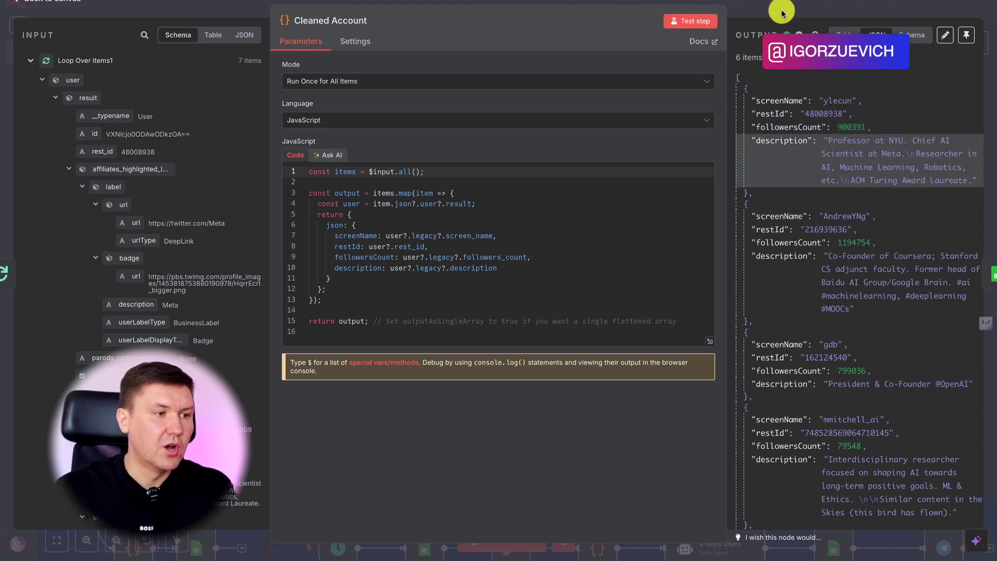
left_click(799, 13)
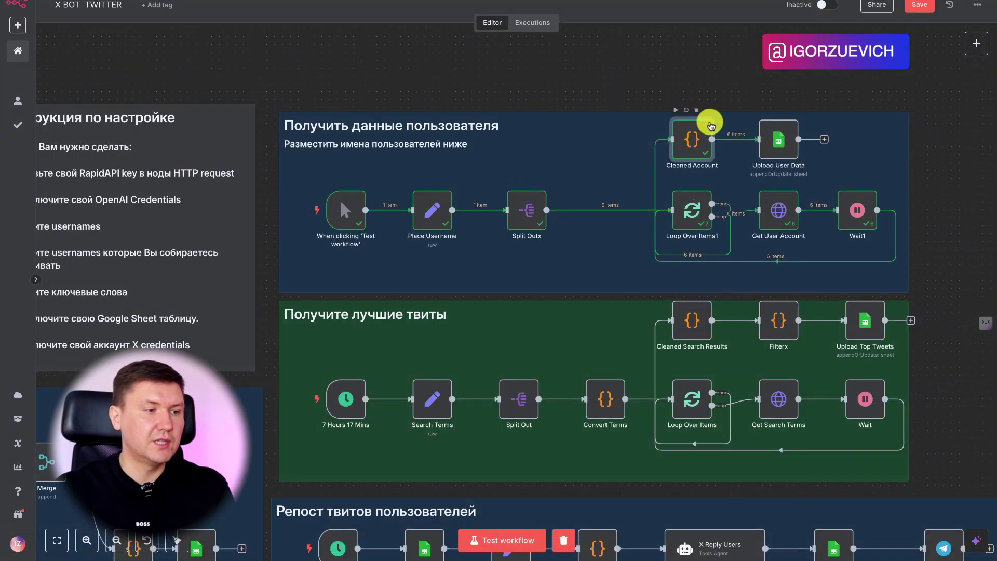
Step: Run the Upload User Data node, and check the uploaded account rows in the Tracked Users sheet in Google Sheets
left_click(762, 111)
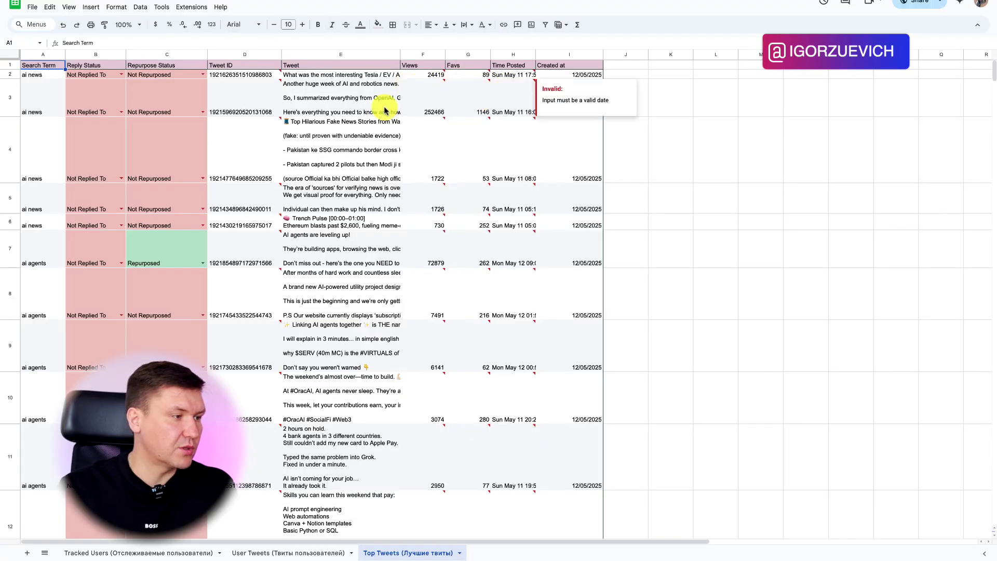
left_click(106, 552)
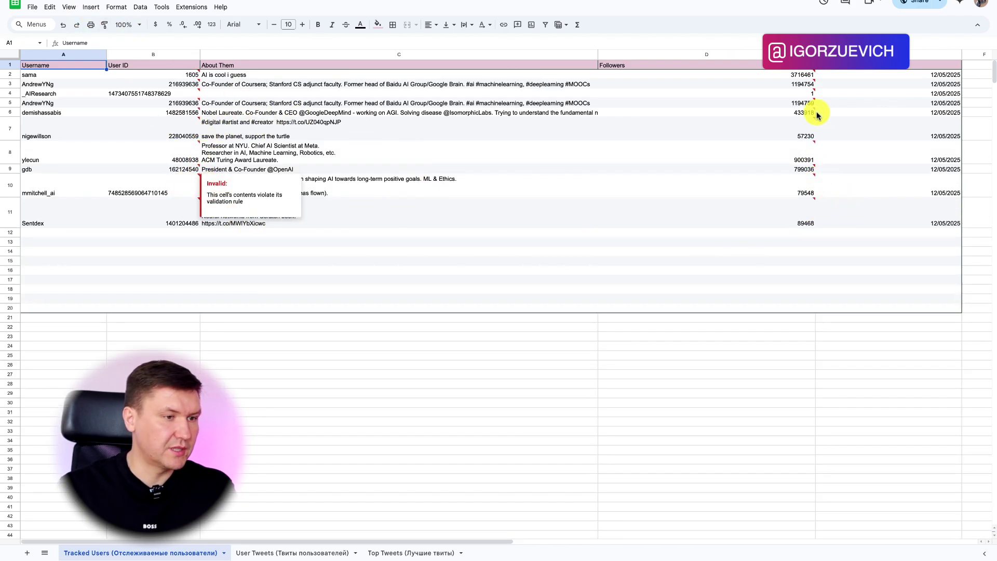
scroll(756, 152, "right", 3)
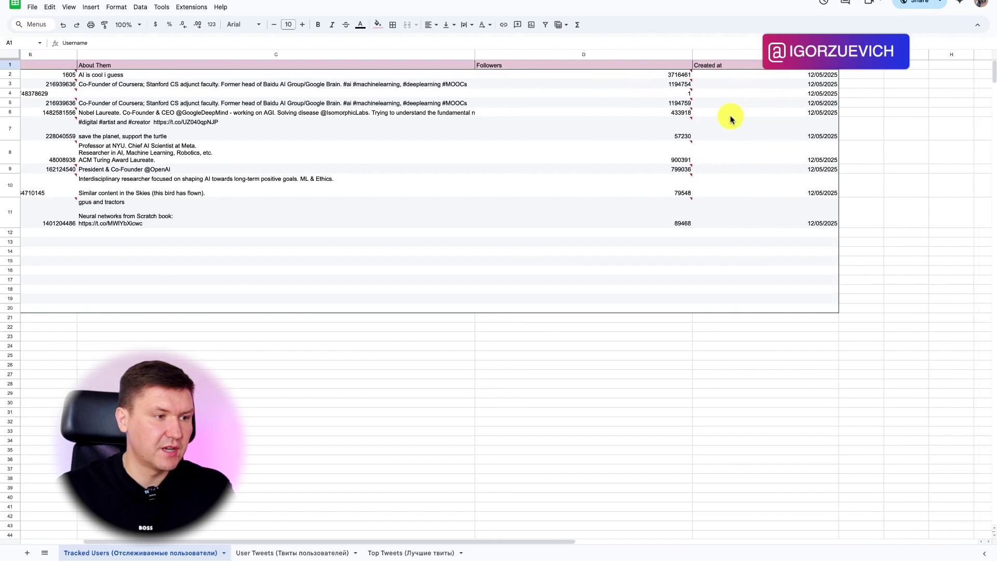
scroll(768, 210, "left", 3)
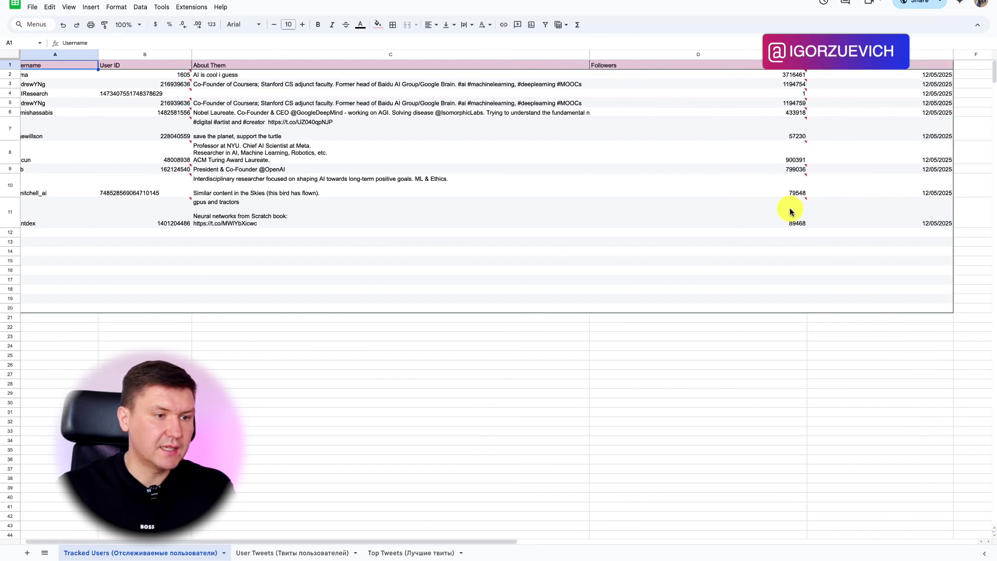
scroll(337, 220, "left", 1)
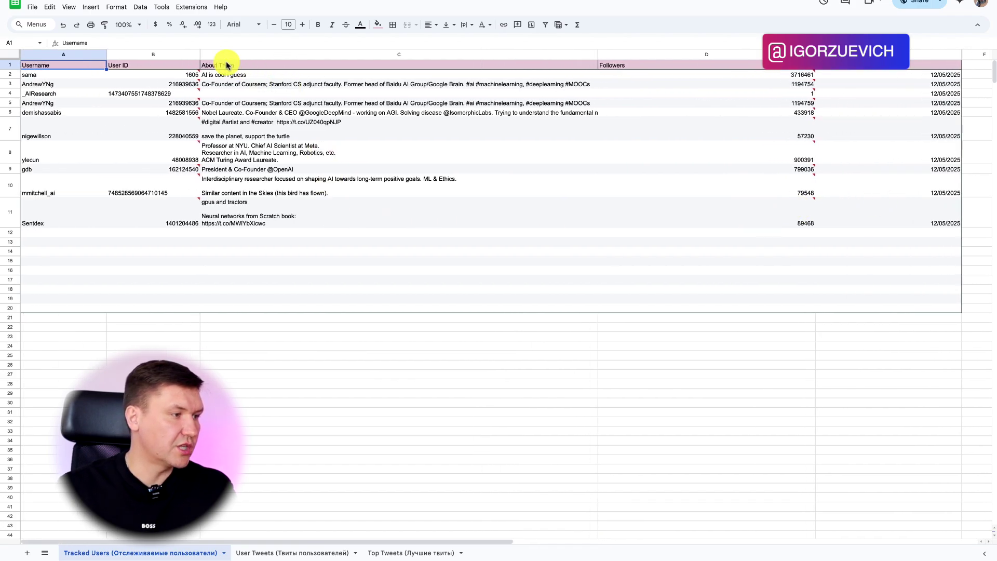
left_click(253, 225)
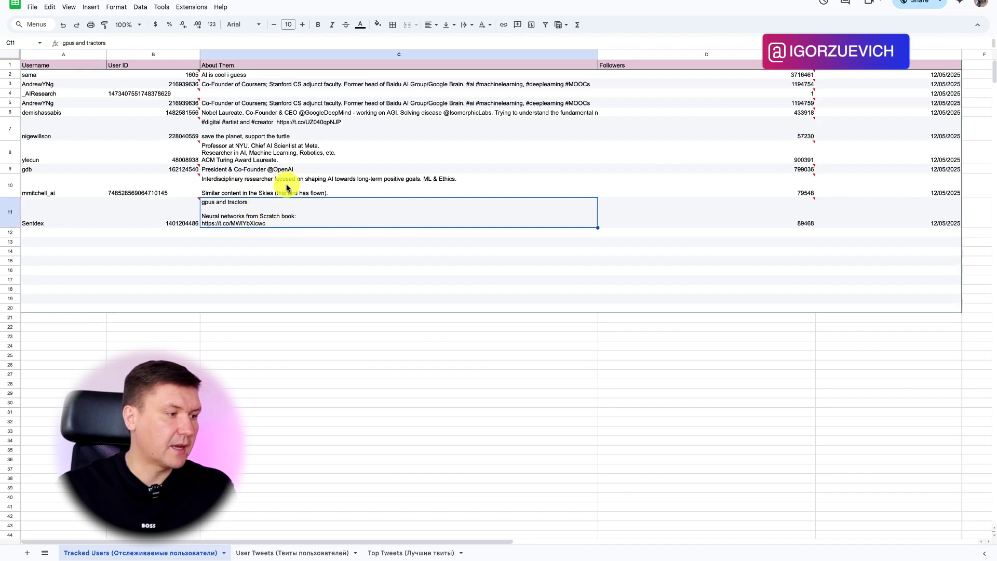
left_click(175, 221)
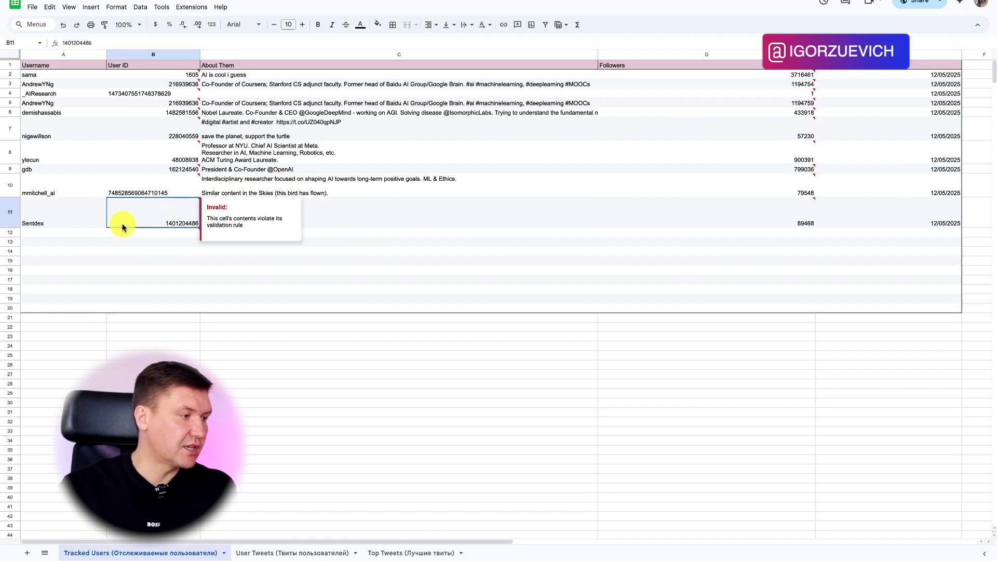
left_click(41, 221)
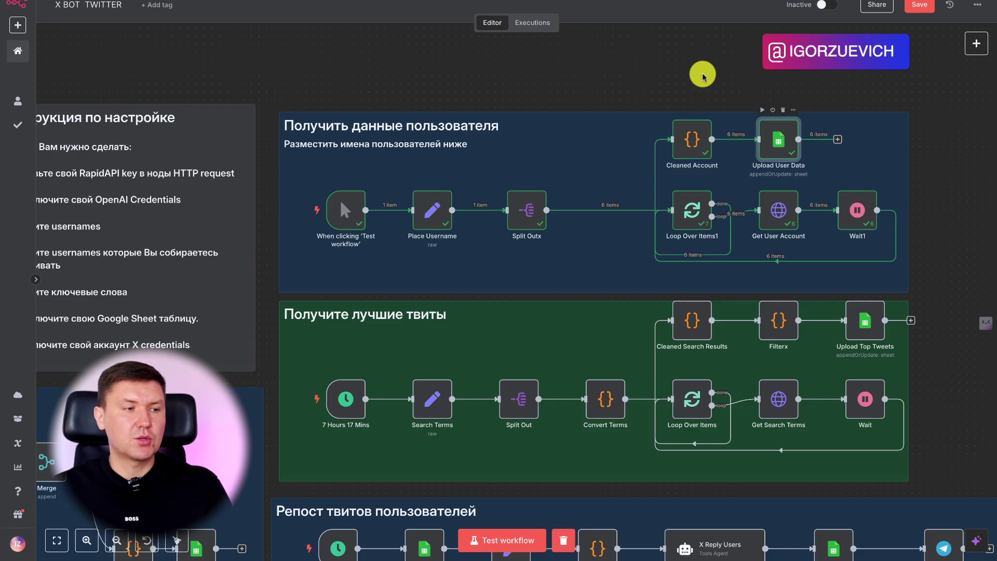
Step: In the user tweets block (Получить твиты пользователей), test the 3 Hours 12 Mins schedule trigger and return to the canvas
scroll(702, 76, "left", 7)
scroll(702, 76, "down", 7)
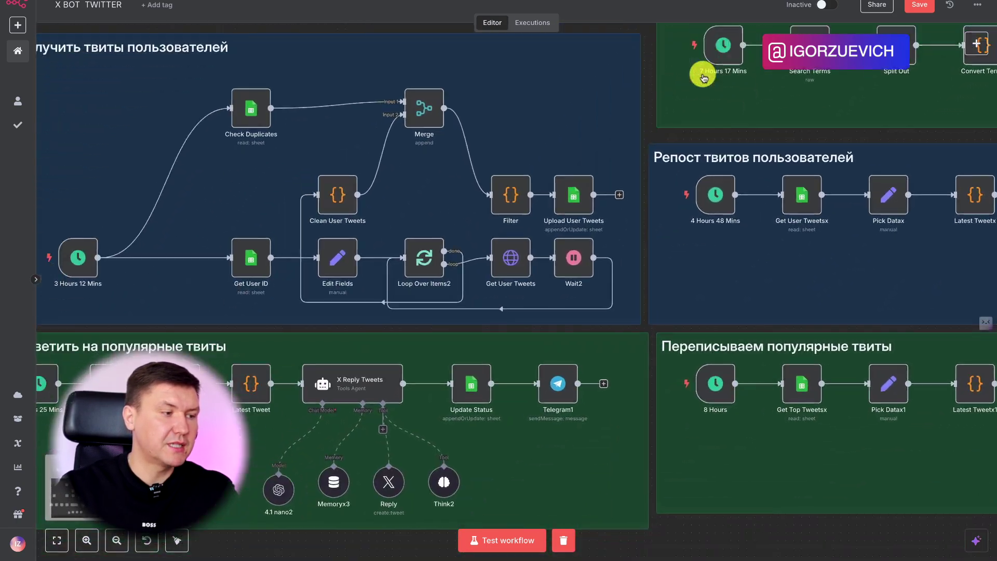
scroll(702, 77, "left", 4)
scroll(702, 76, "up", 2)
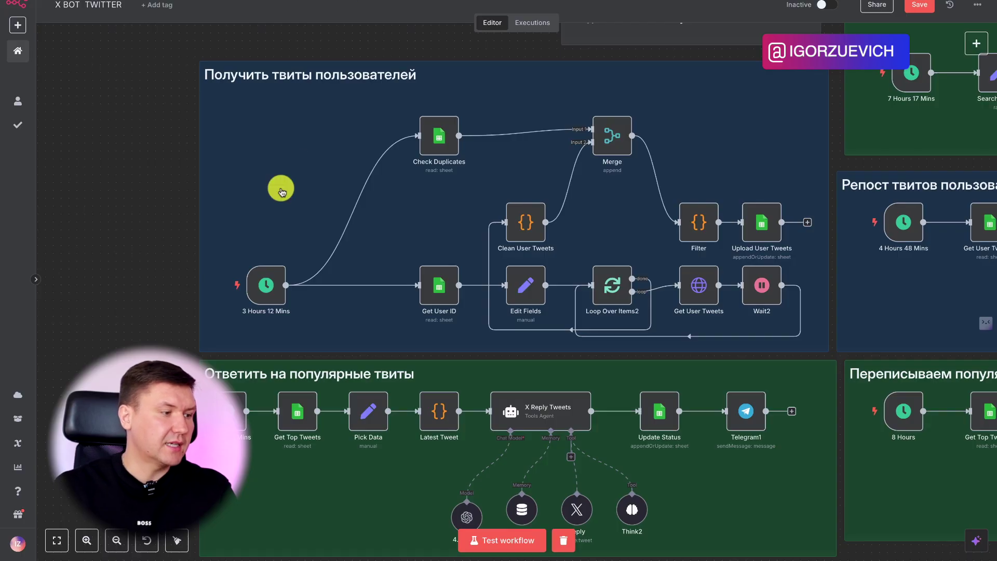
mouse_move(263, 283)
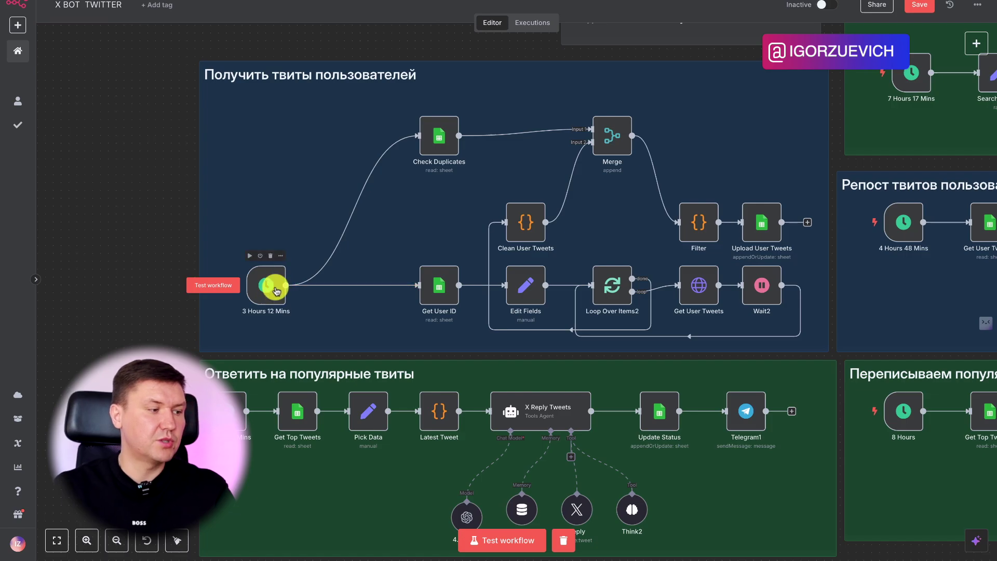
double_click(260, 288)
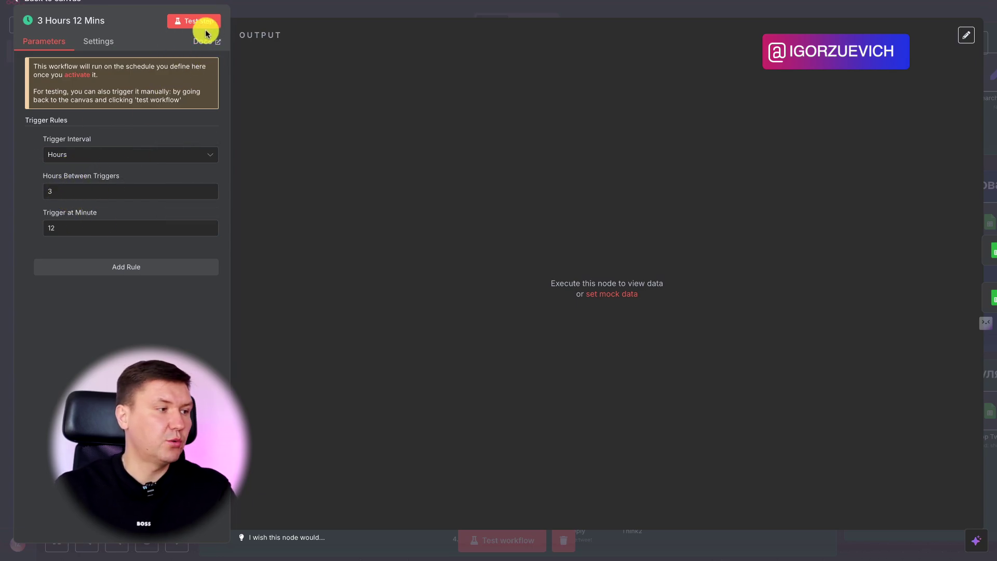
left_click(220, 20)
left_click(338, 5)
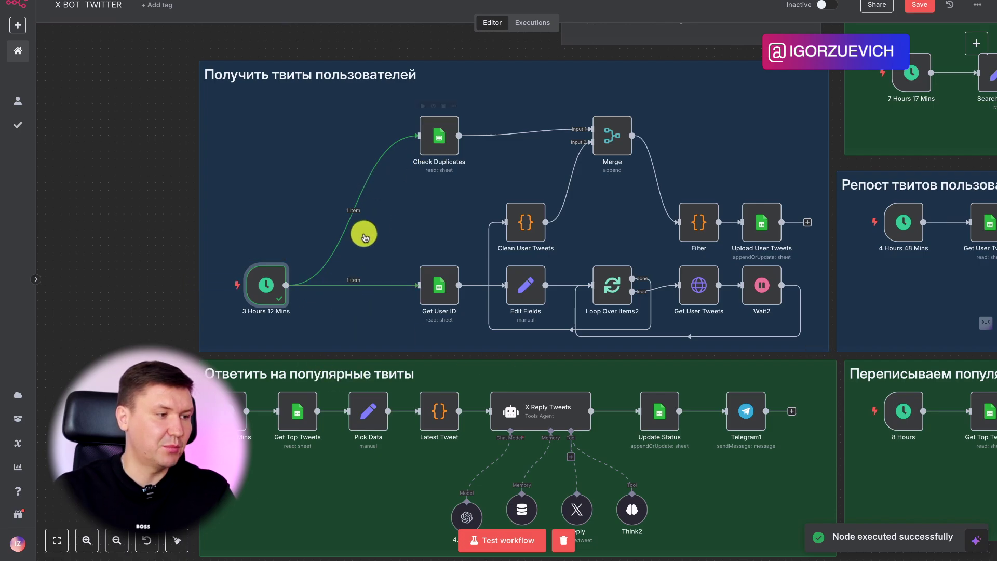
Step: Review the Check Duplicates node's document, sheet and operation settings, and return to the canvas
left_click(445, 137)
key("Return")
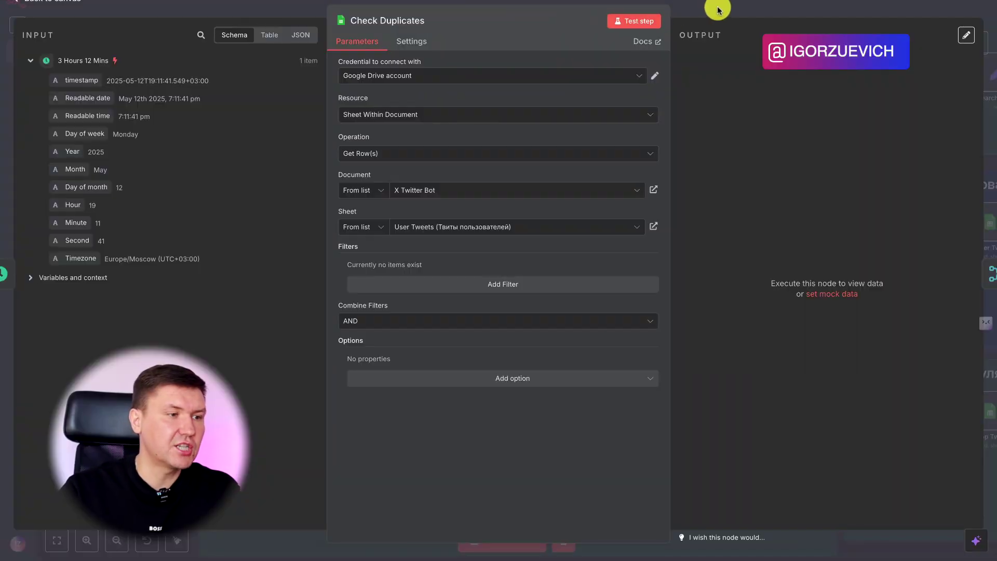
left_click(717, 8)
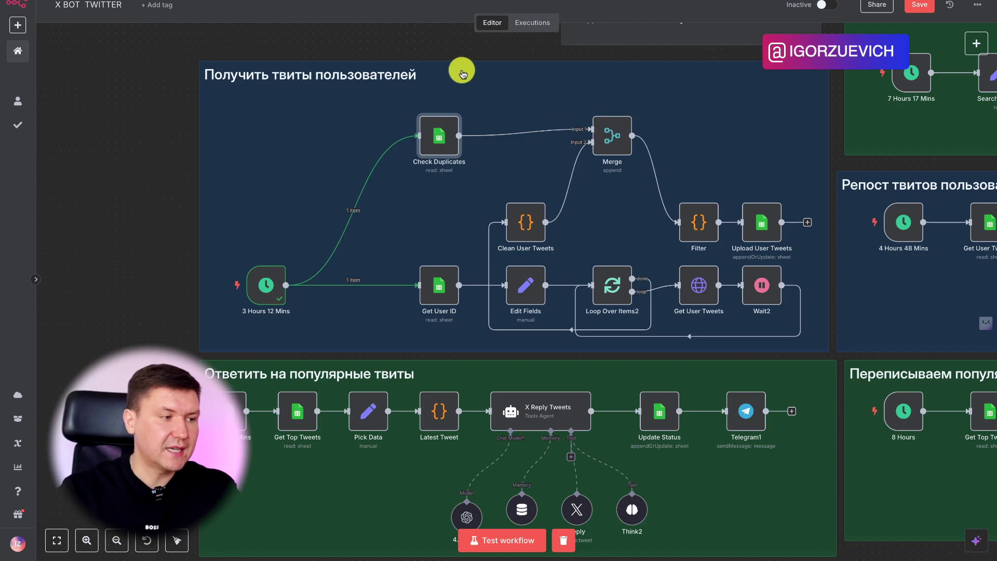
double_click(438, 138)
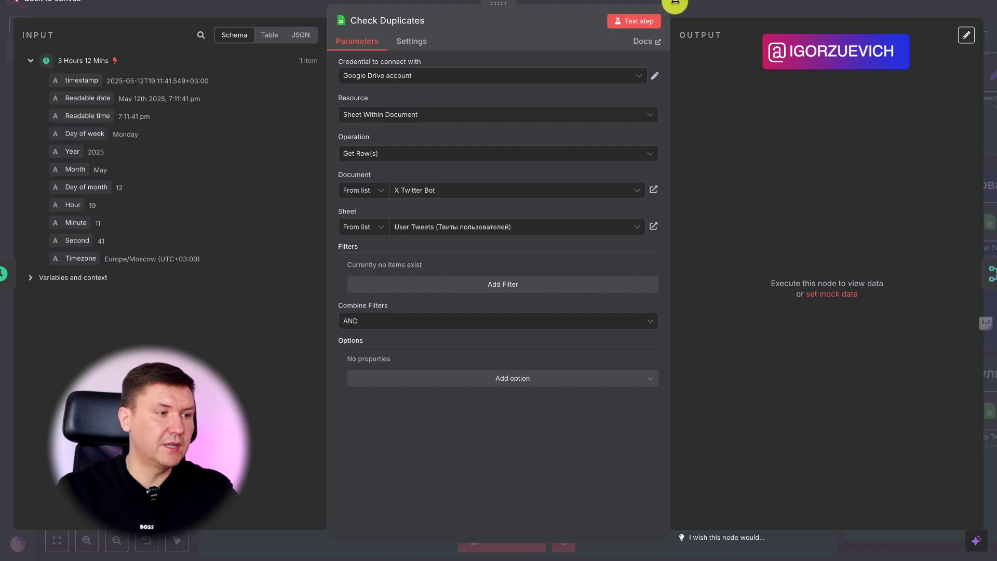
left_click(680, 8)
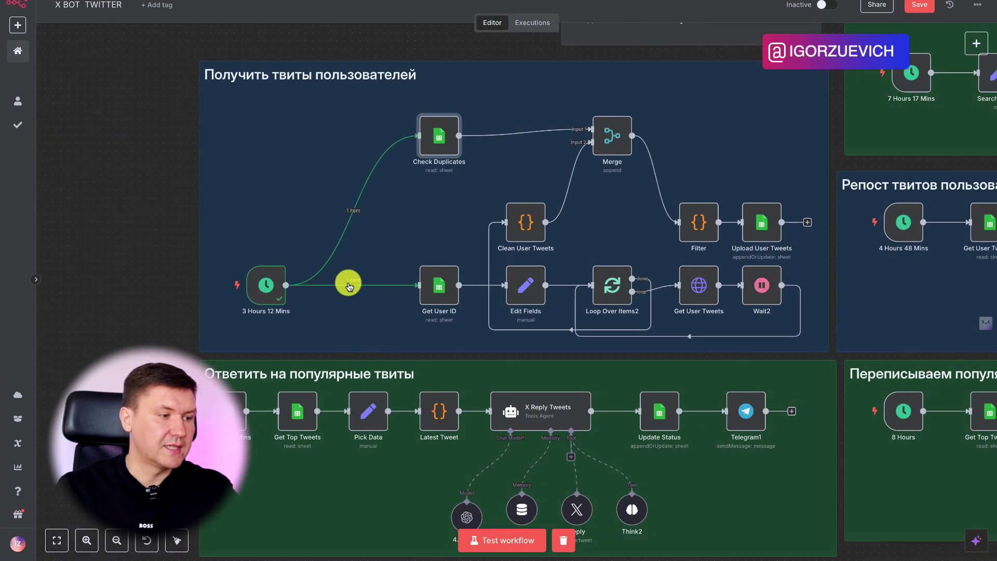
Step: Review the Get User ID node's settings and its Tracked Users source sheet in Google Sheets, and return to the n8n canvas
left_click(440, 290)
double_click(439, 289)
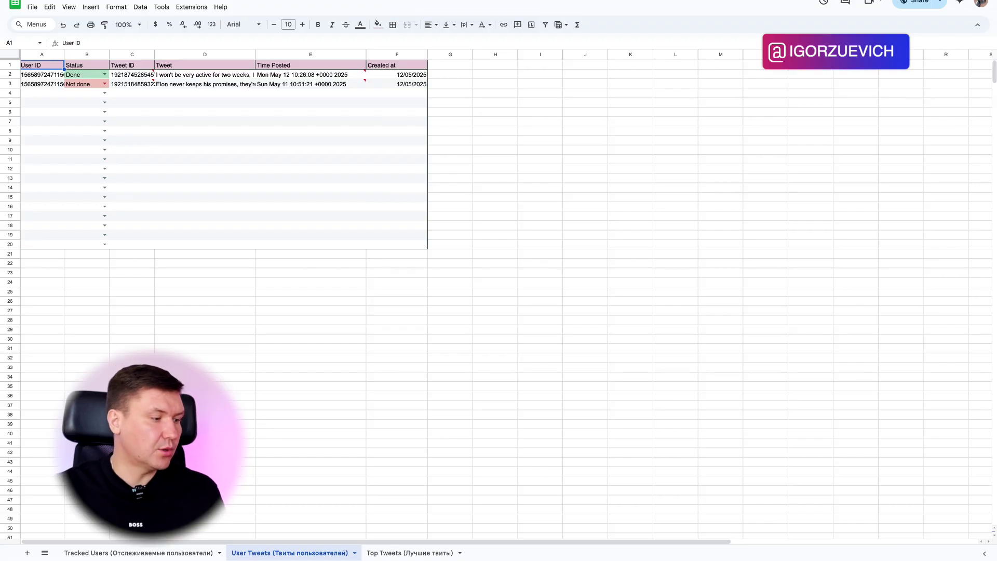
left_click(156, 553)
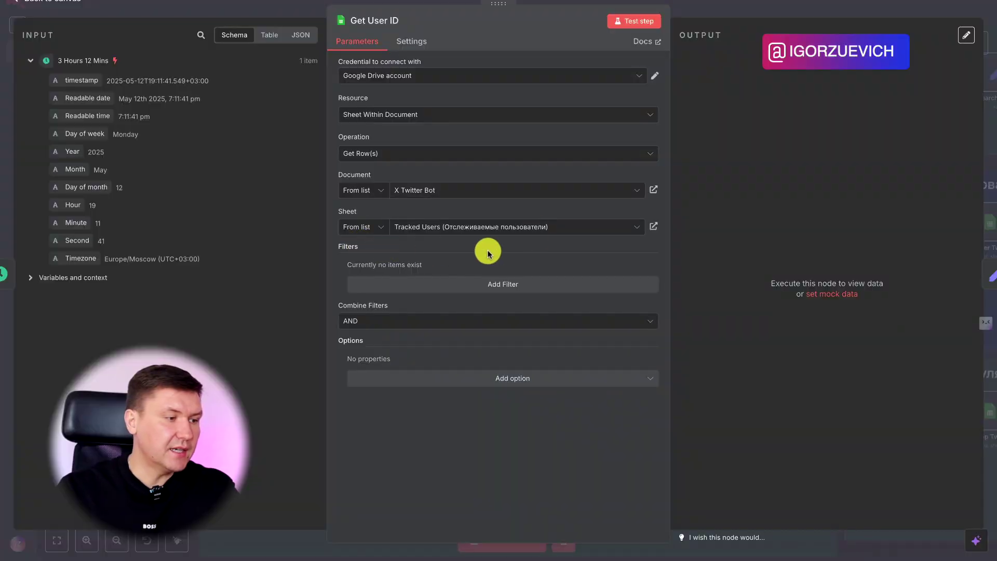
left_click(761, 8)
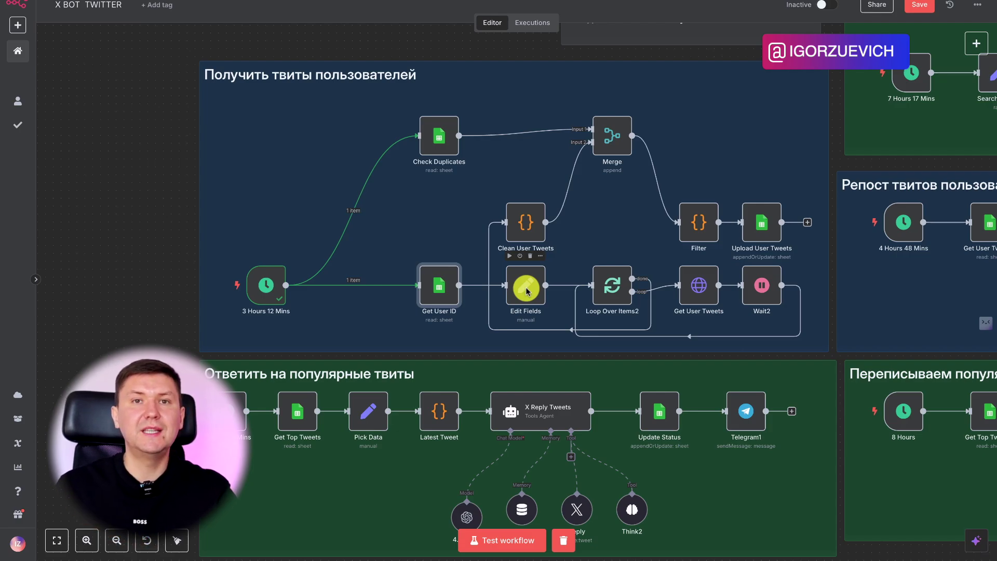
Step: Open the Edit Fields node for a brief look at its settings, and return to the canvas
left_click(526, 291)
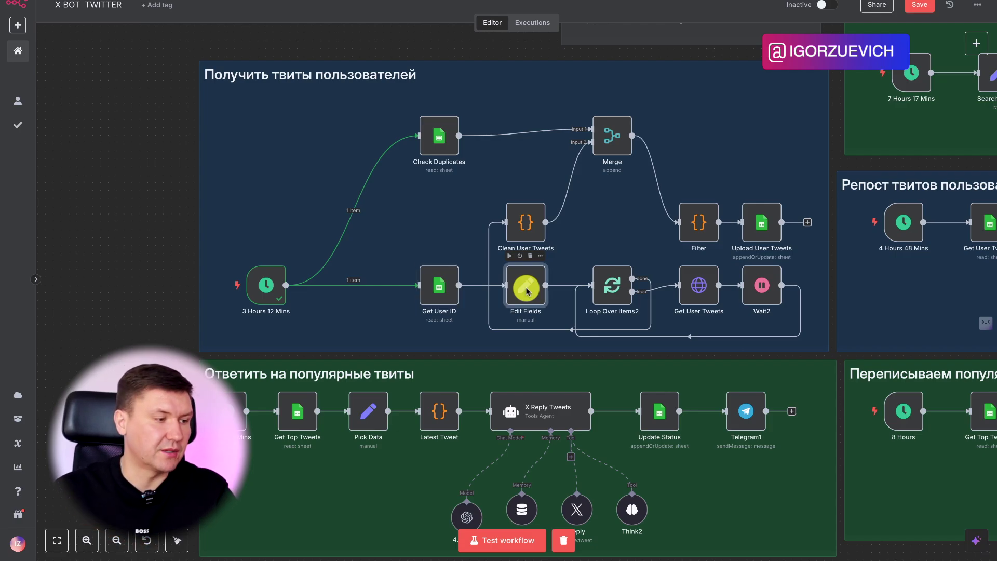
key("Return")
left_click(698, 13)
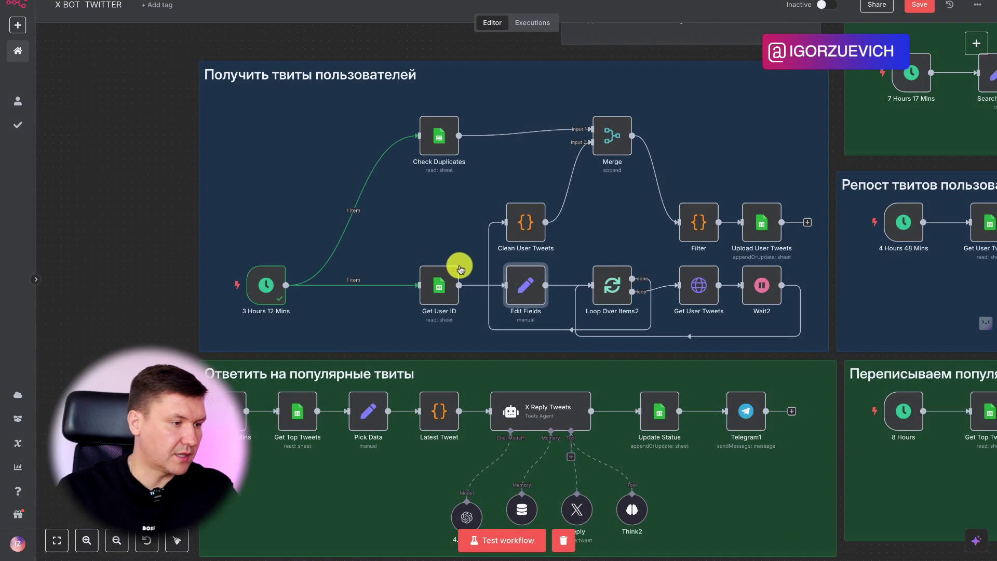
Step: Run the Check Duplicates node to read the rows of the User Tweets sheet
mouse_move(444, 126)
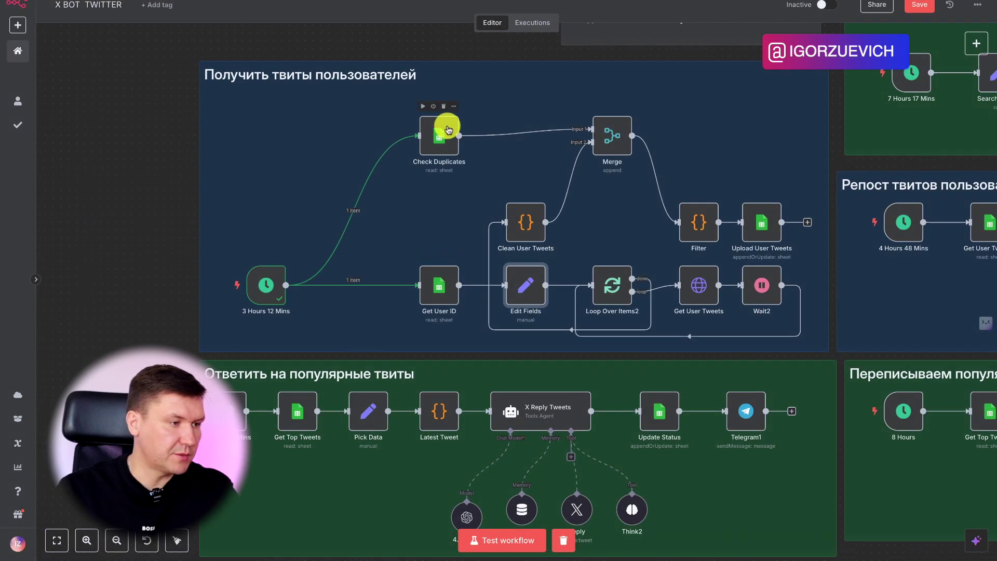
left_click(423, 107)
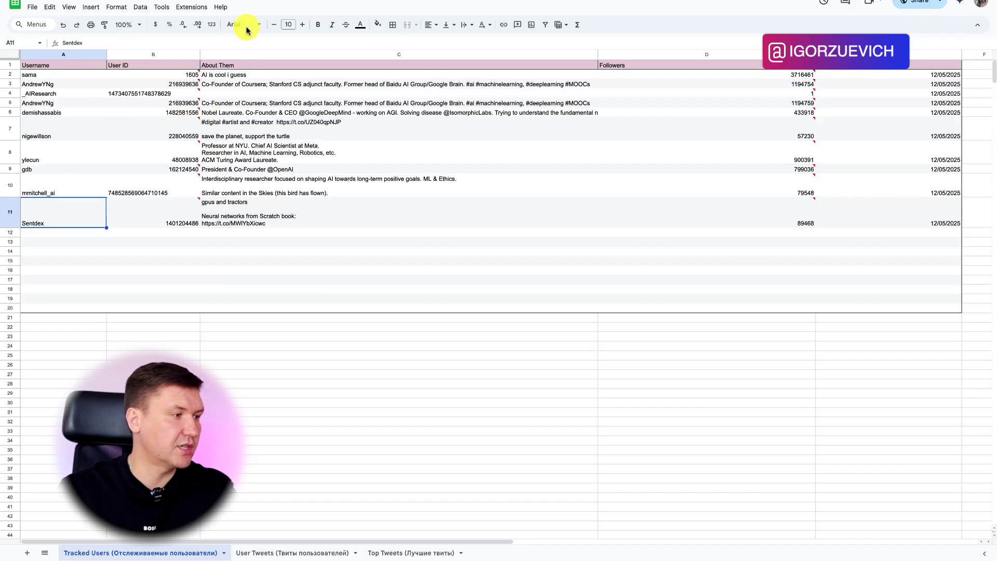
Step: Run the Get User ID node to read the tracked accounts, and check the Tracked Users and User Tweets sheets in Google Sheets
left_click(284, 551)
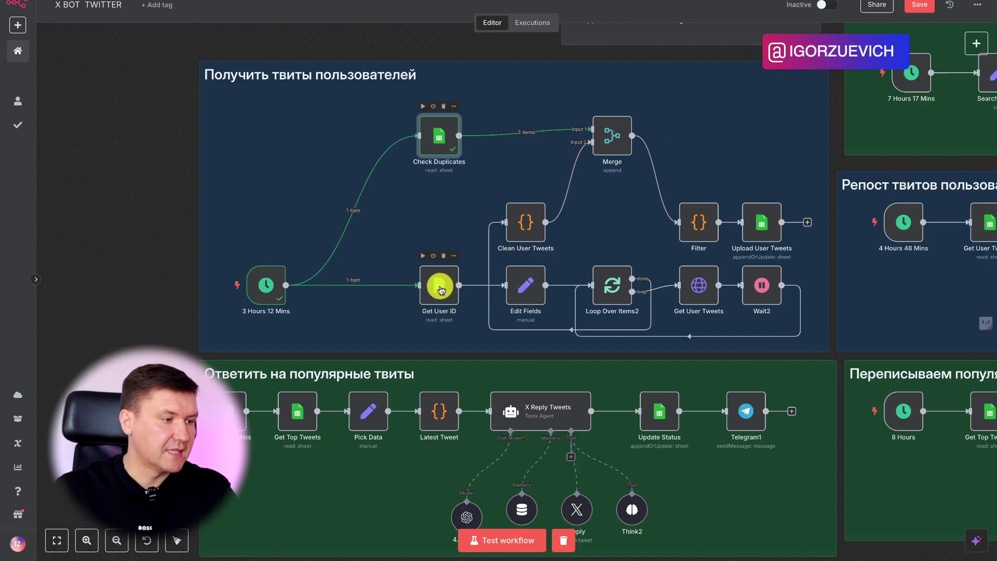
left_click(422, 255)
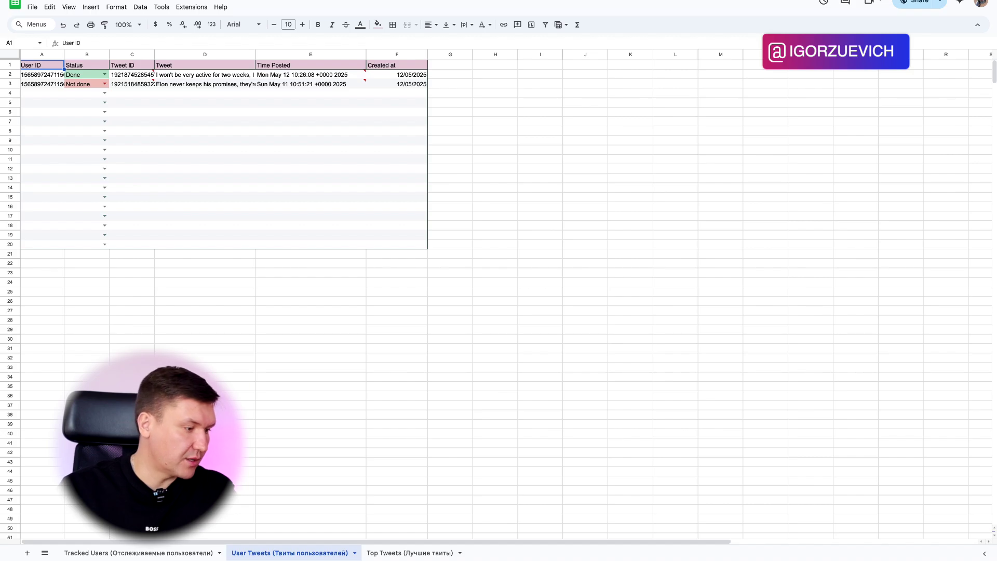
left_click(140, 551)
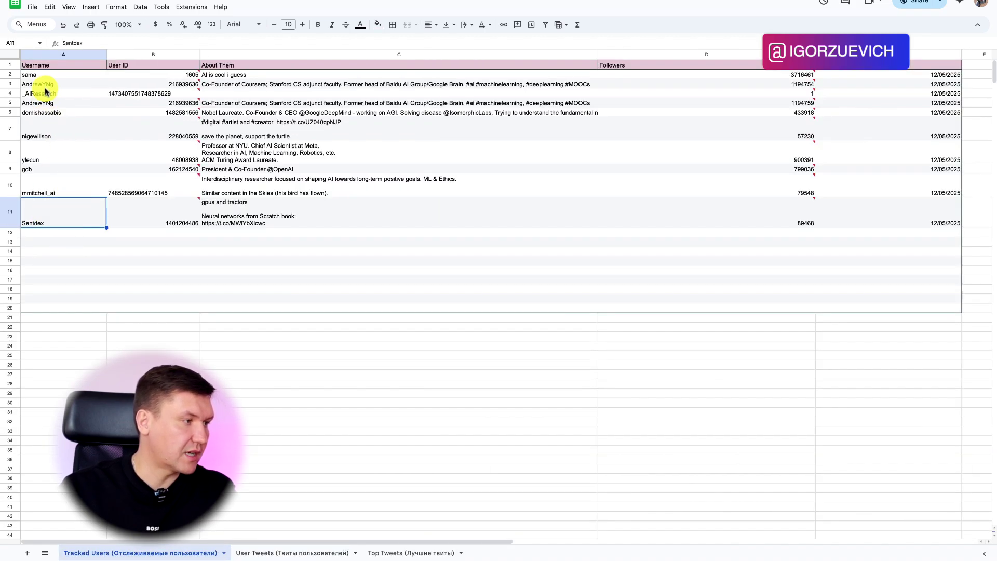
left_click(272, 552)
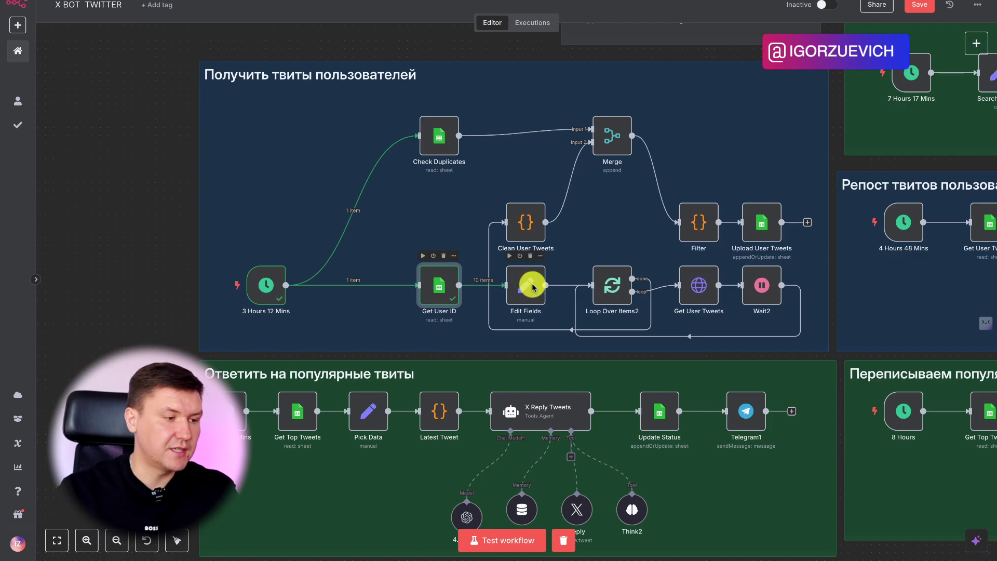
Step: Run the Edit Fields node, review the User ID and Username pairs in its output, and return to the canvas
double_click(523, 286)
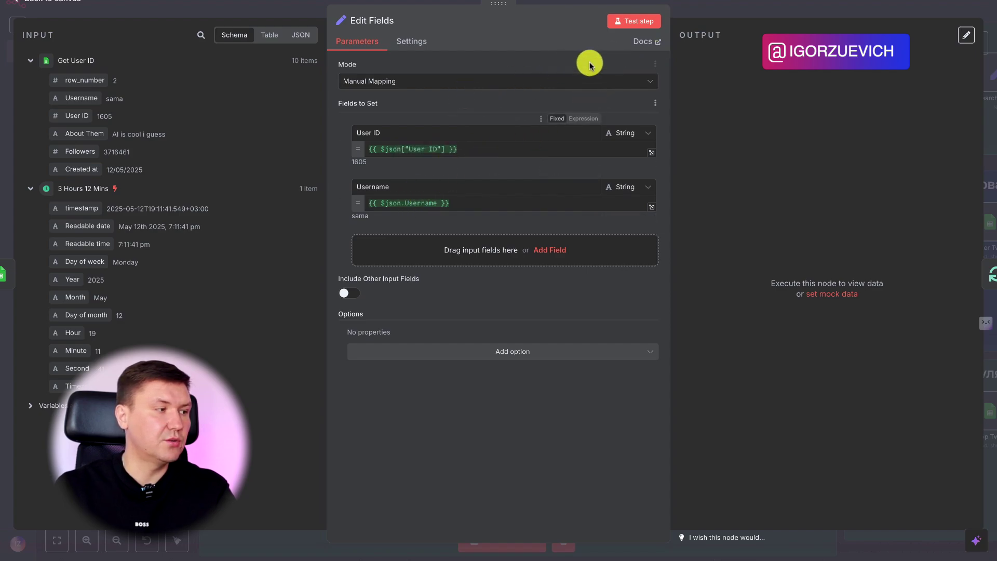
left_click(625, 20)
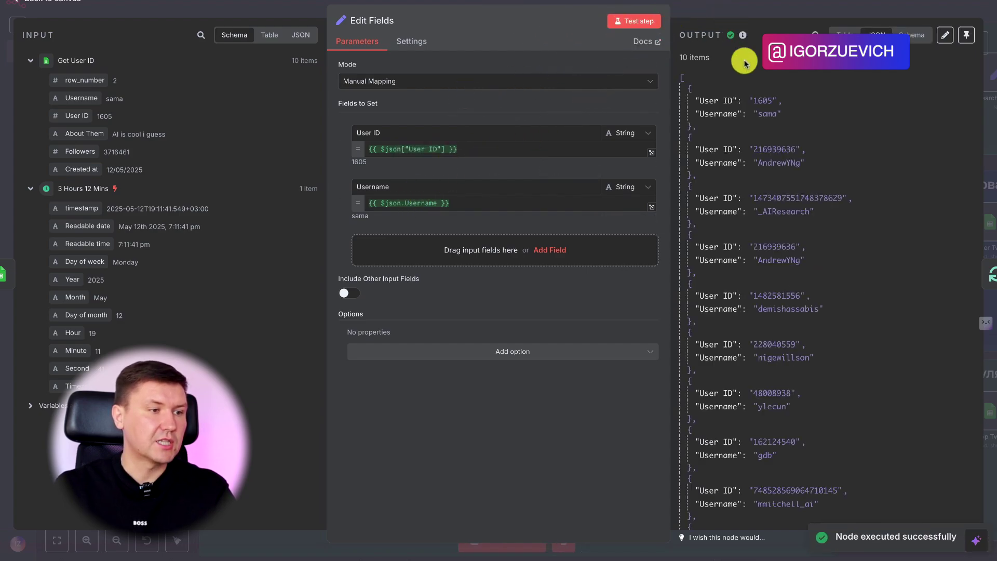
scroll(715, 129, "down", 3)
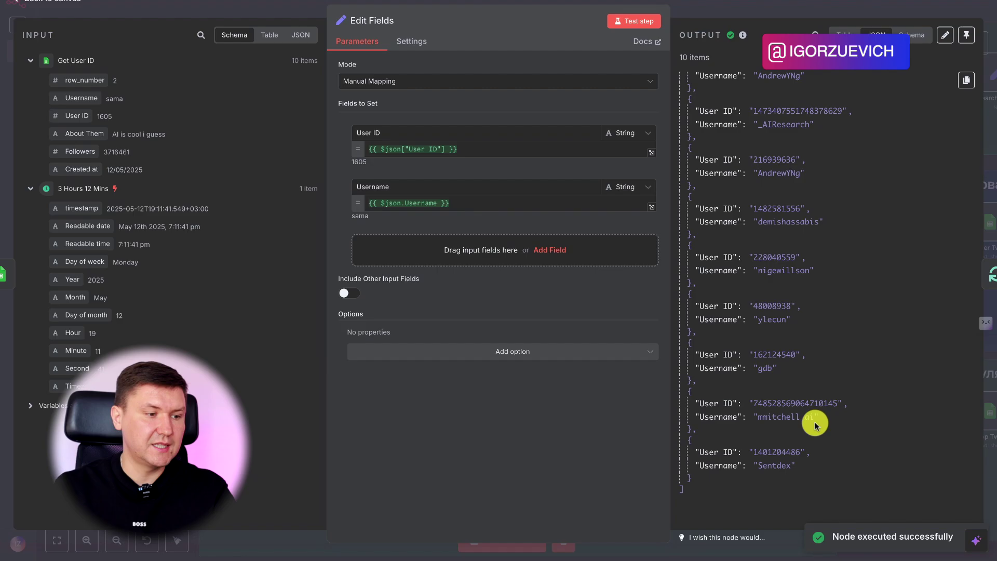
scroll(815, 425, "up", 3)
double_click(784, 295)
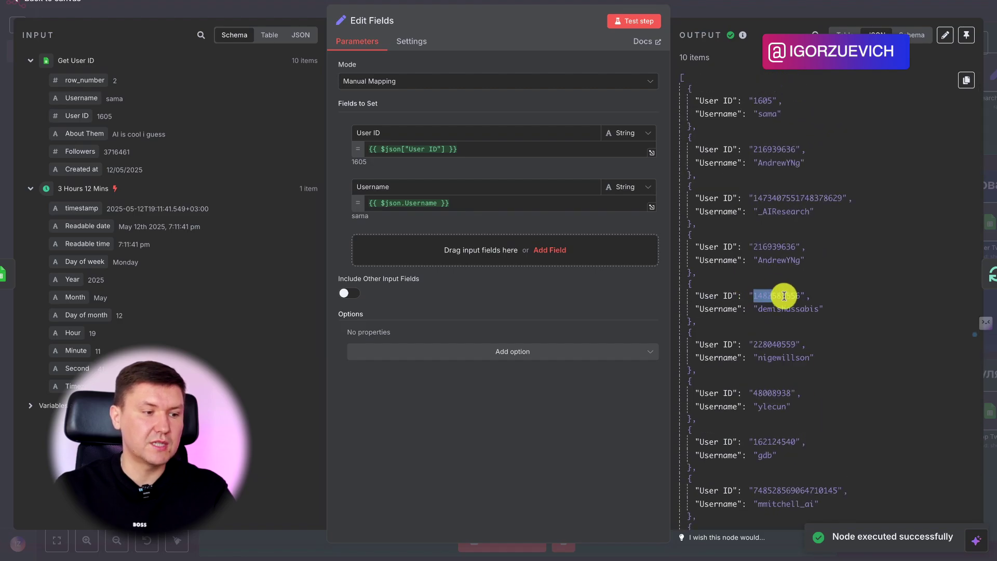
left_click(771, 309)
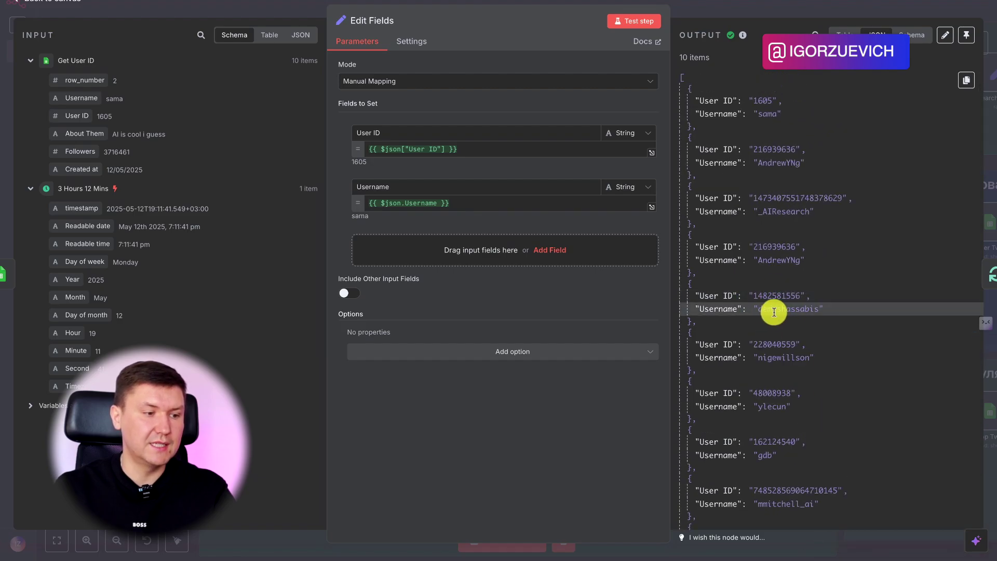
left_click(765, 13)
Step: Look briefly at the Get User Tweets node's request settings and return to the canvas
scroll(572, 312, "right", 3)
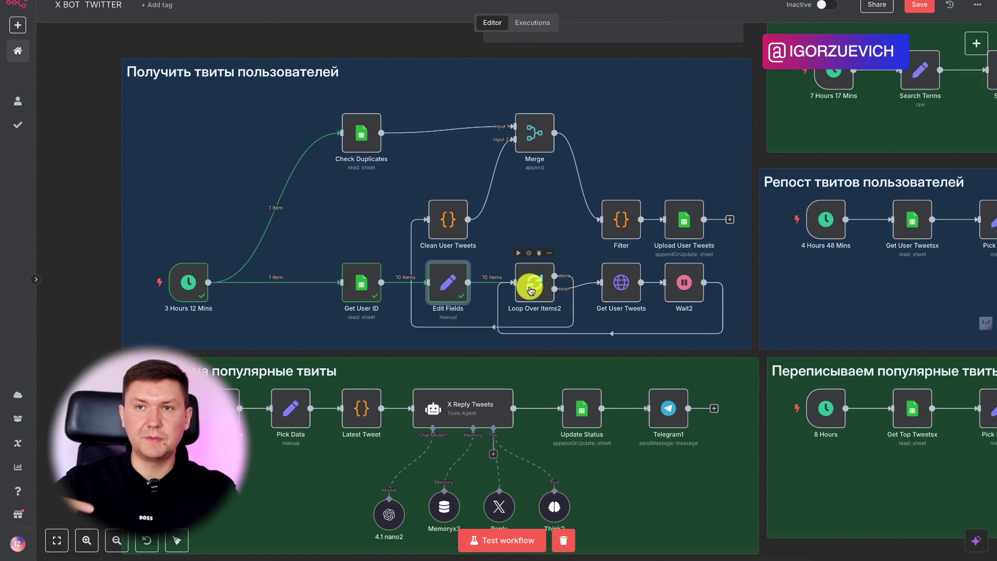
scroll(531, 290, "right", 10)
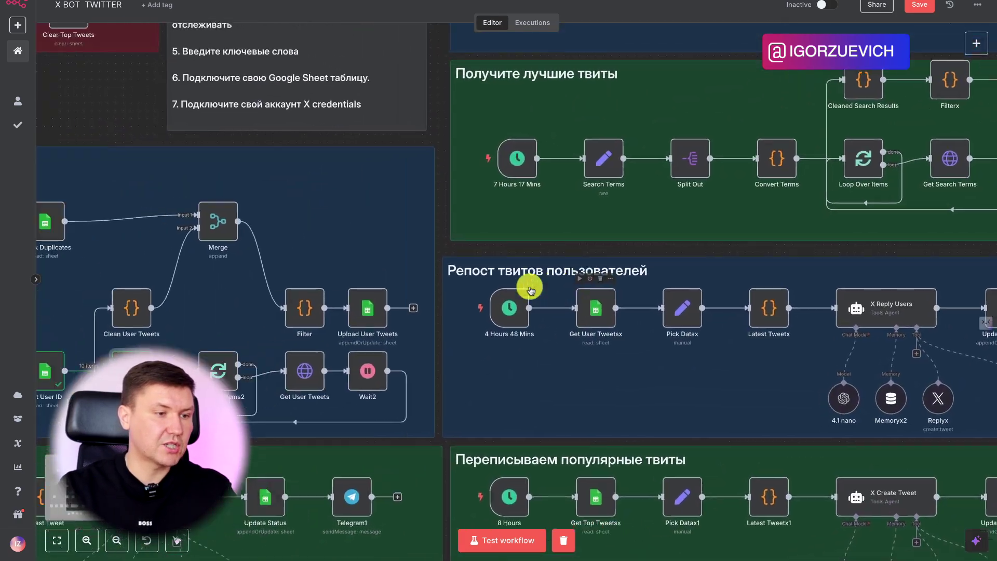
scroll(529, 282, "left", 5)
scroll(438, 326, "left", 5)
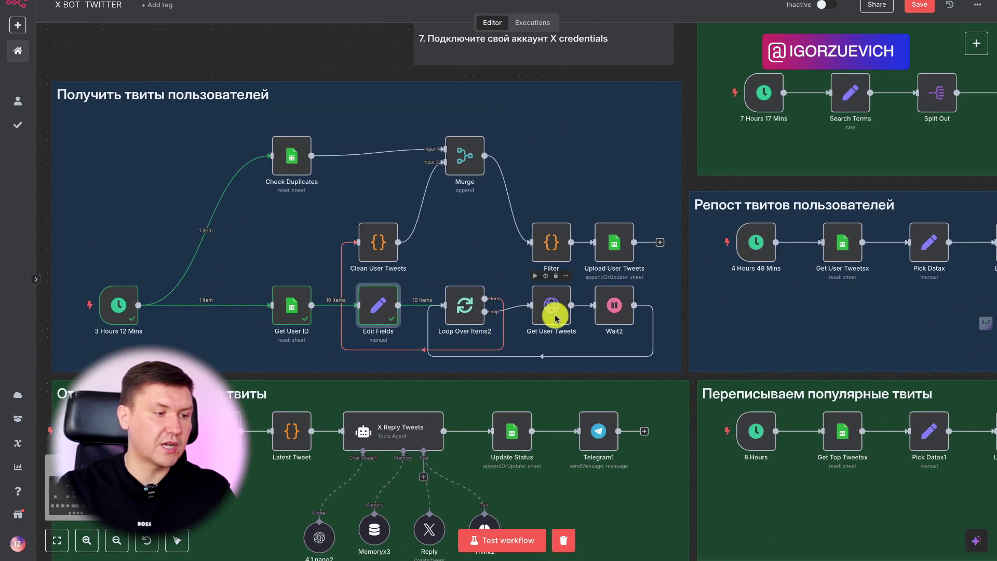
double_click(553, 301)
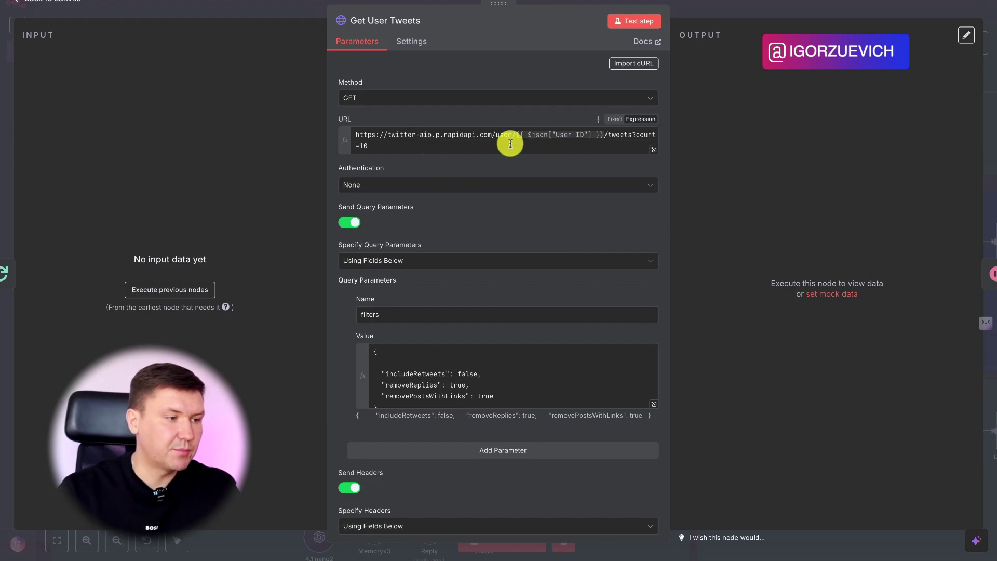
key("Escape")
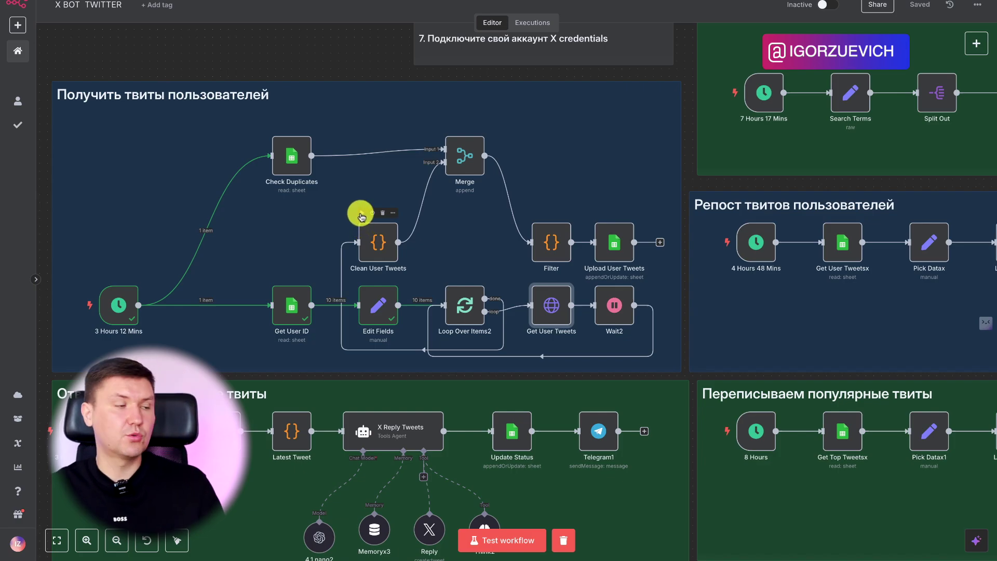
Step: Run the workflow up to the Clean User Tweets node, and check the Wait2 node's interval settings while it executes
left_click(362, 213)
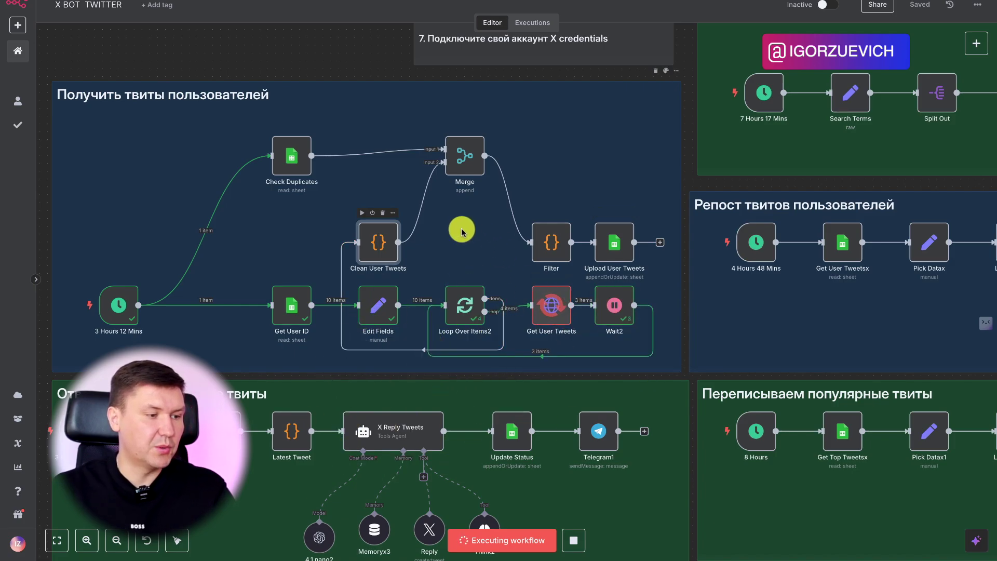
double_click(615, 313)
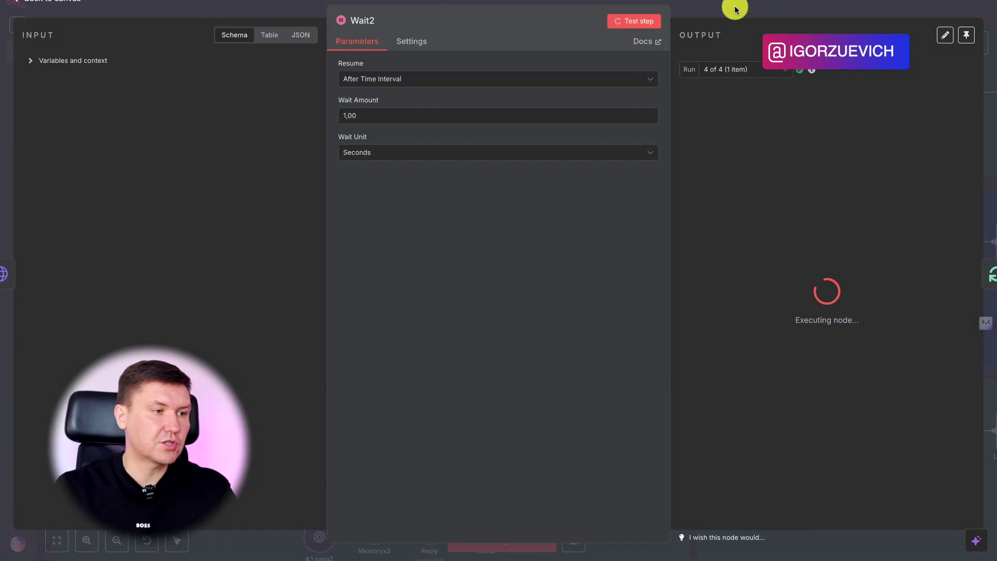
key("Escape")
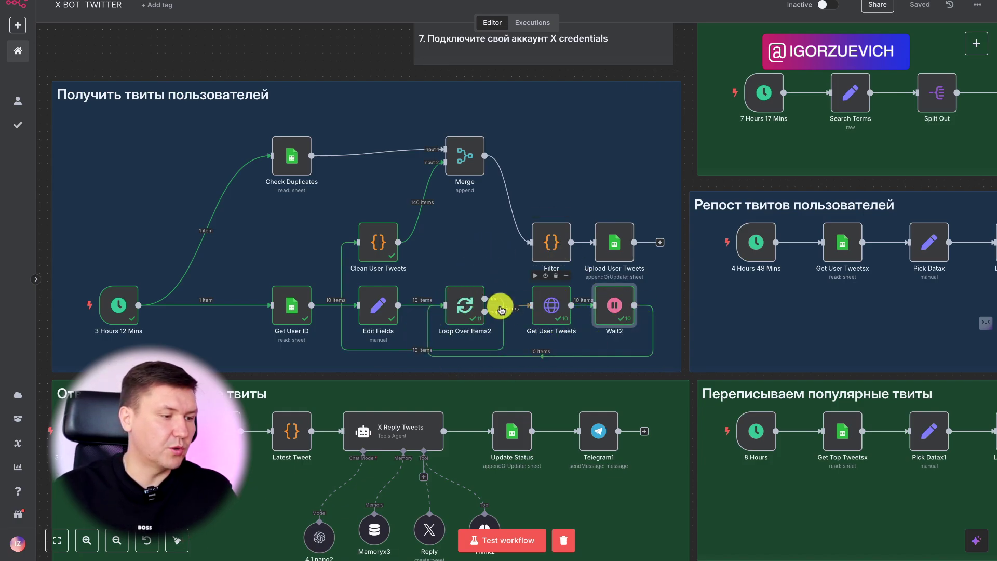
Step: Inspect the Loop Over Items2 node's done and loop branches, switch its output to runs 10 and 6, and return to the canvas
left_click(474, 307)
double_click(474, 307)
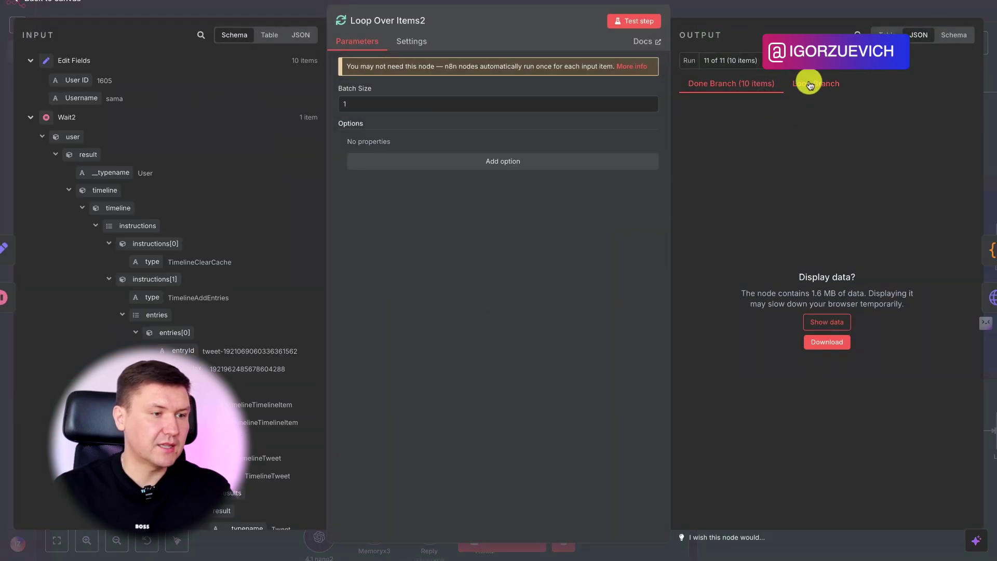
left_click(810, 85)
left_click(742, 83)
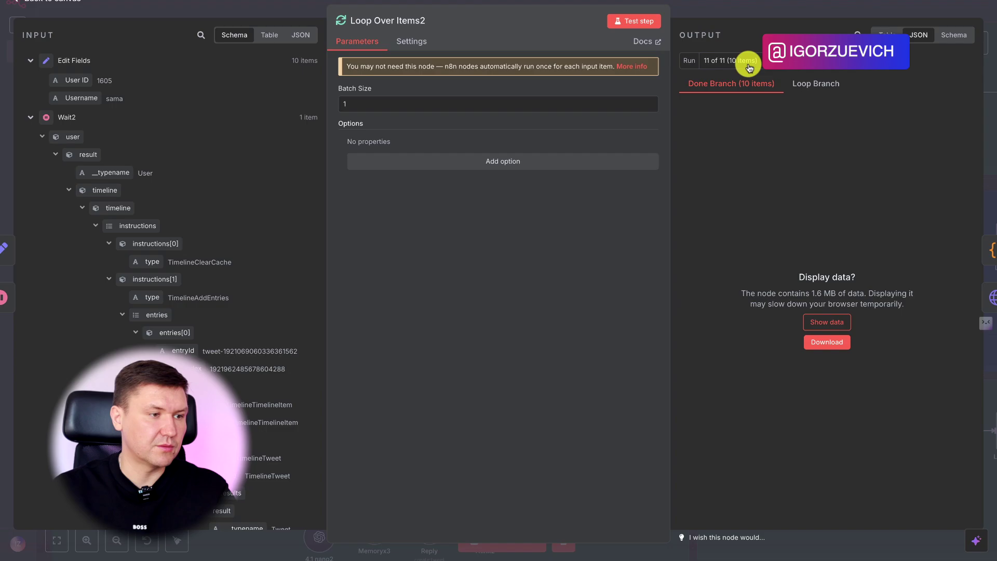
left_click(749, 66)
left_click(734, 197)
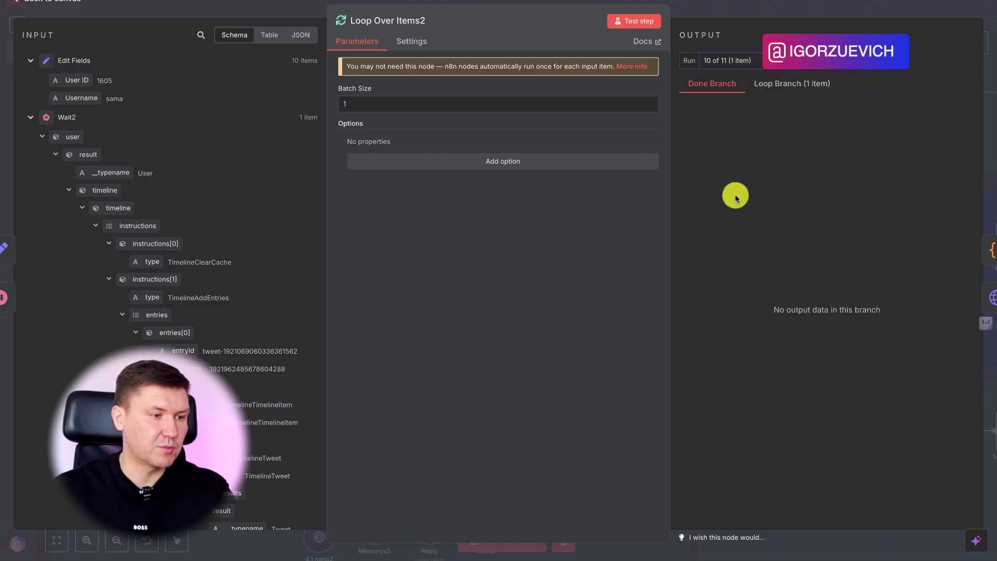
left_click(746, 60)
left_click(729, 126)
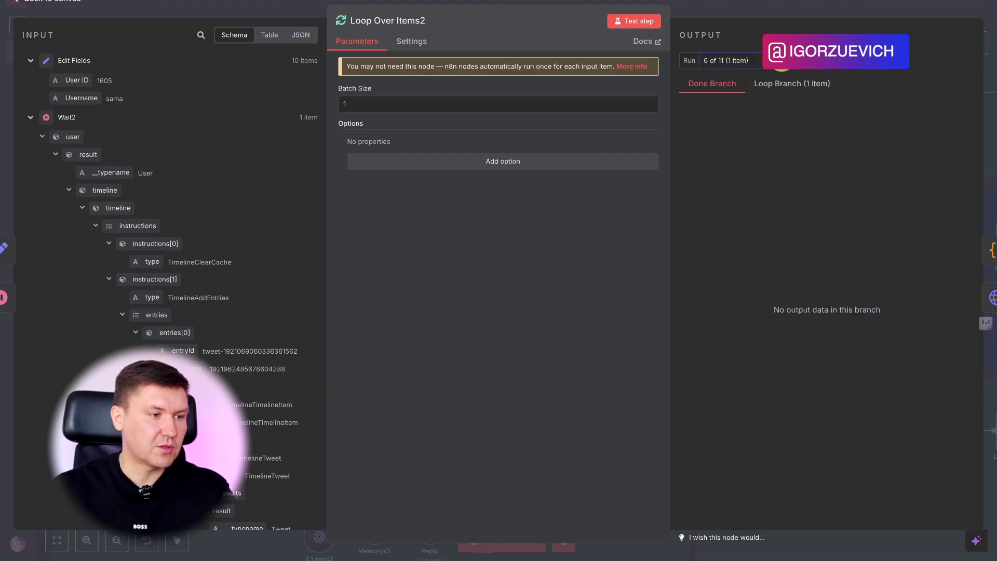
left_click(763, 13)
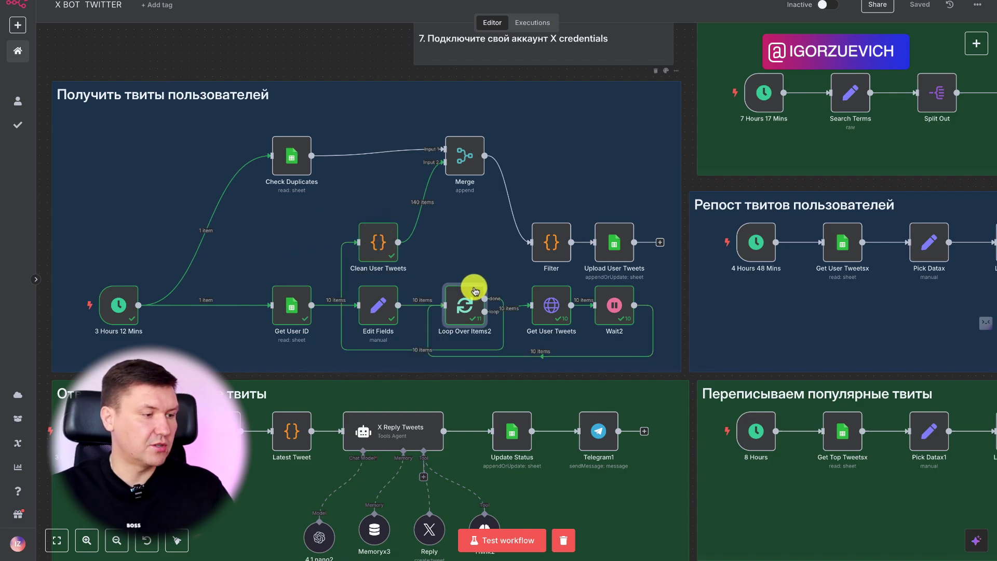
Step: Reopen the Get User Tweets node and examine its header parameters, including the x-rapidapi-key value field
left_click(558, 310)
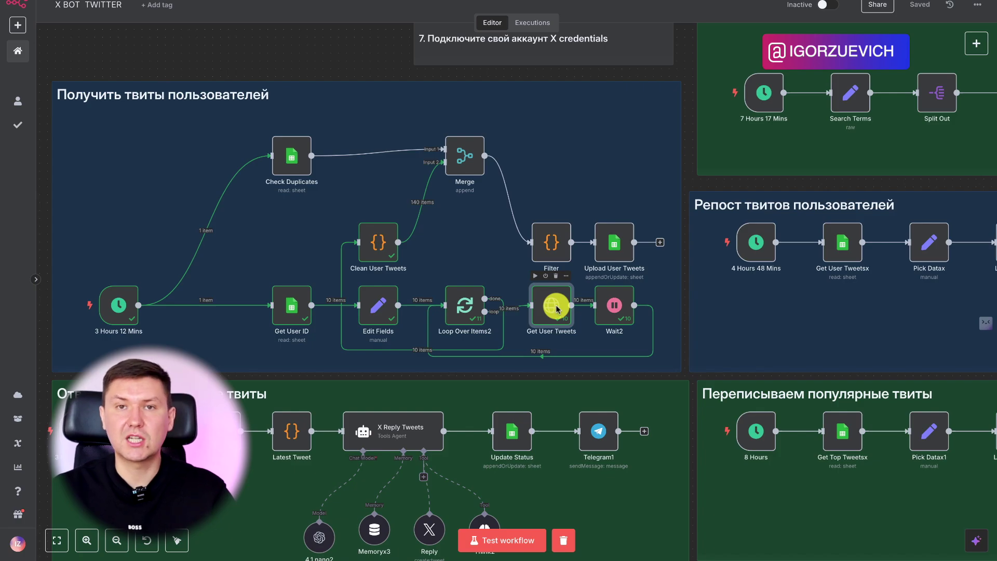
scroll(557, 309, "up", 10)
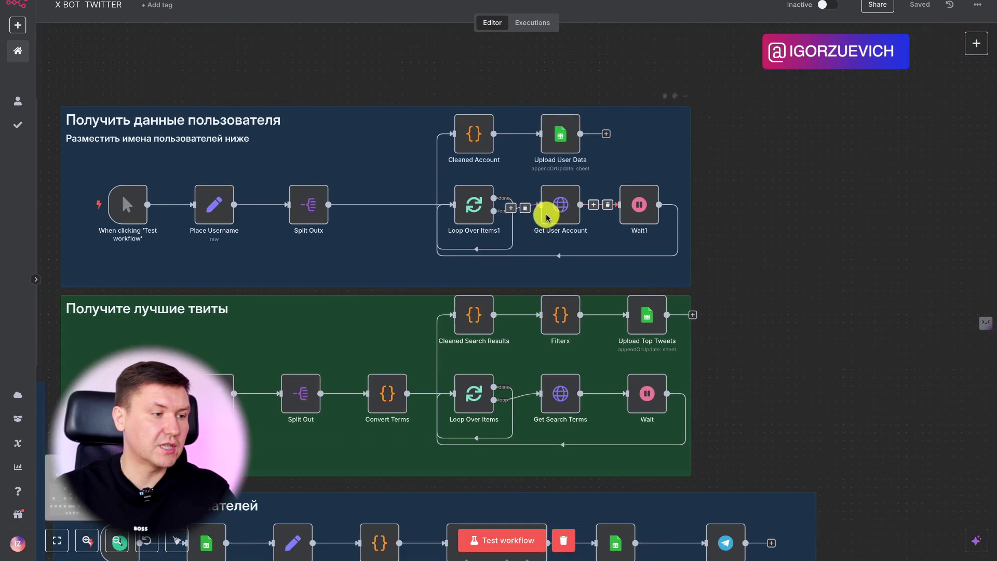
scroll(557, 213, "down", 10)
scroll(556, 213, "left", 10)
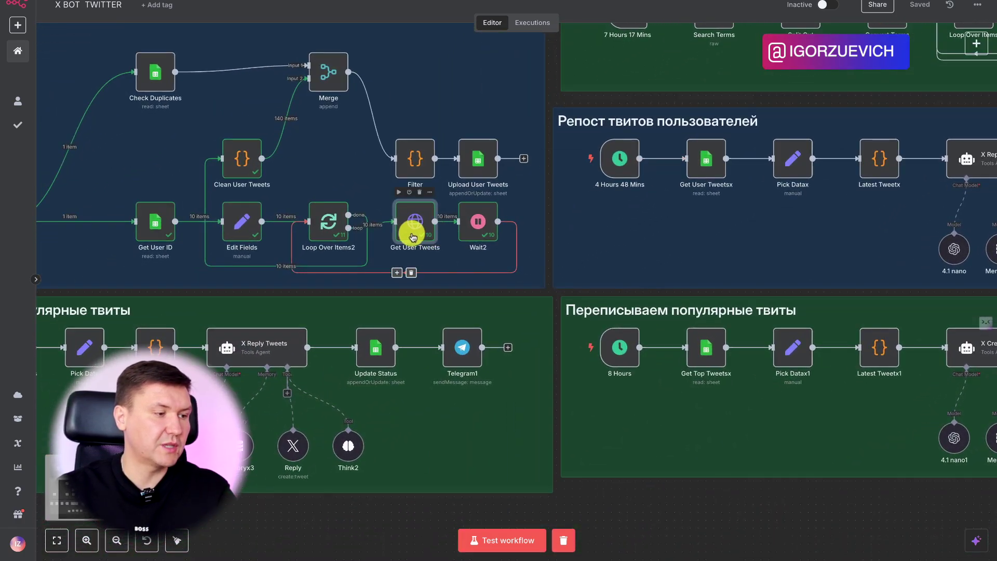
double_click(417, 229)
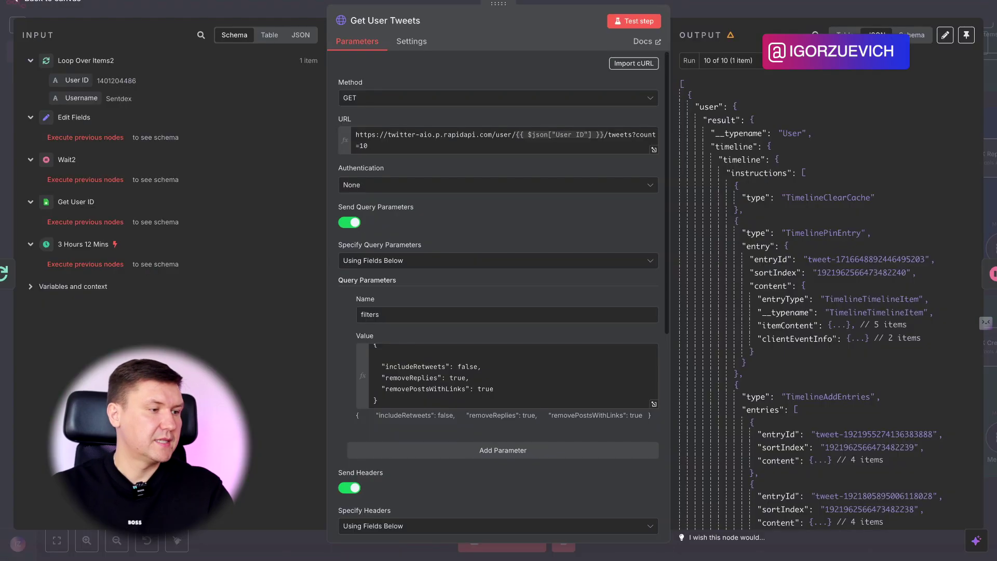
scroll(554, 135, "down", 7)
left_click(403, 357)
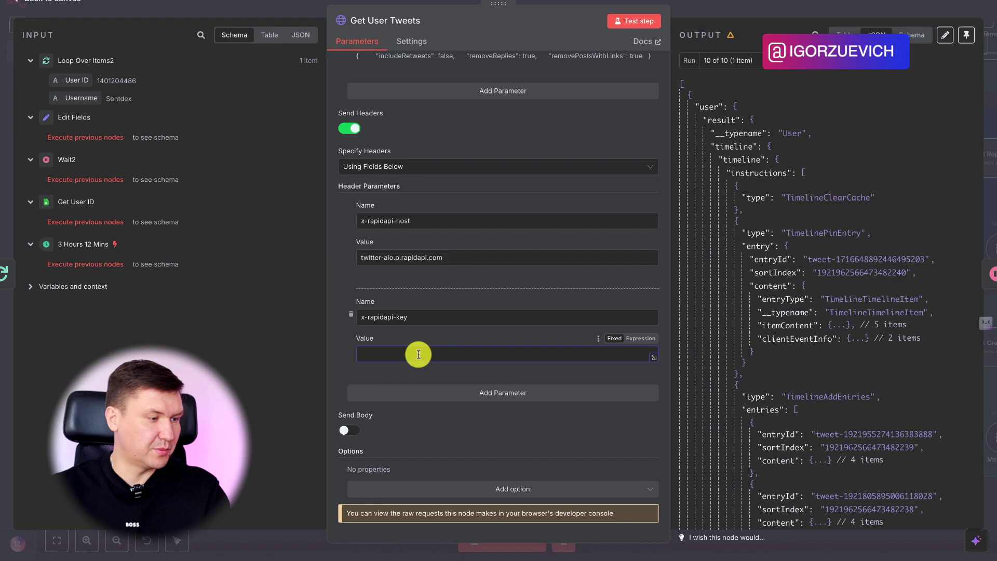
Step: Examine the Get User Tweets node's User ID expression in the request URL and the retweet, reply and link options in its filters parameter
scroll(443, 357, "up", 7)
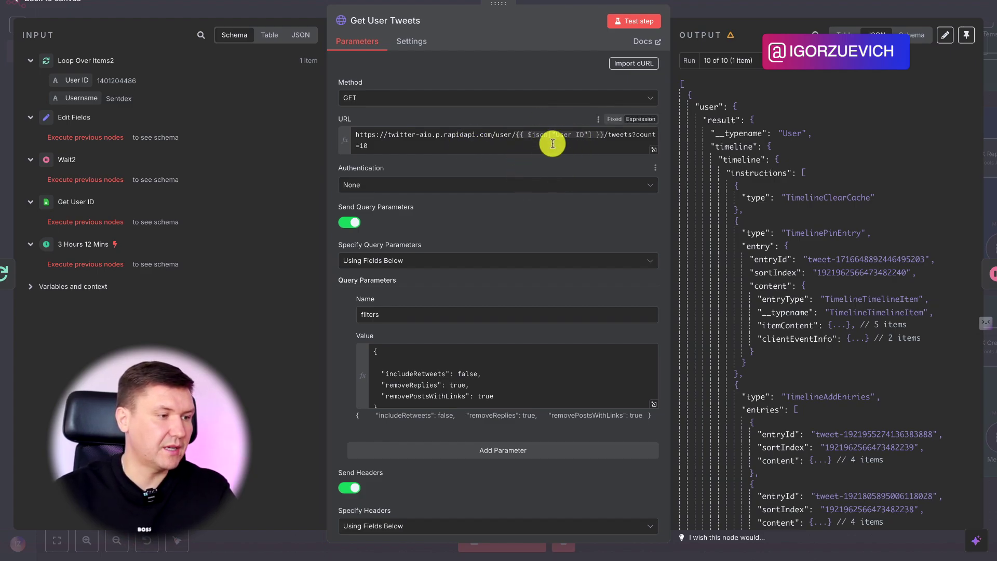
left_click_drag(73, 80, 516, 136)
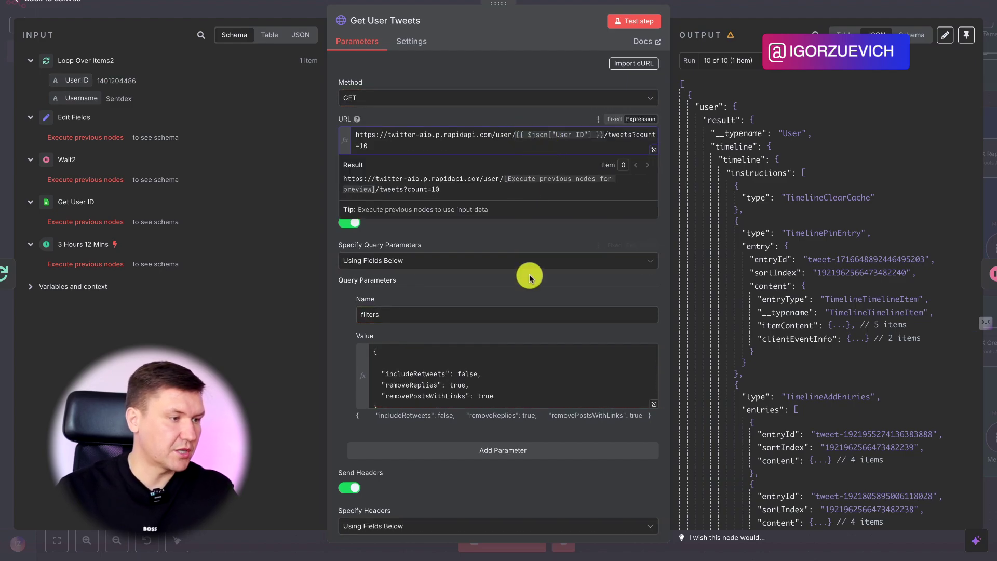
left_click(507, 74)
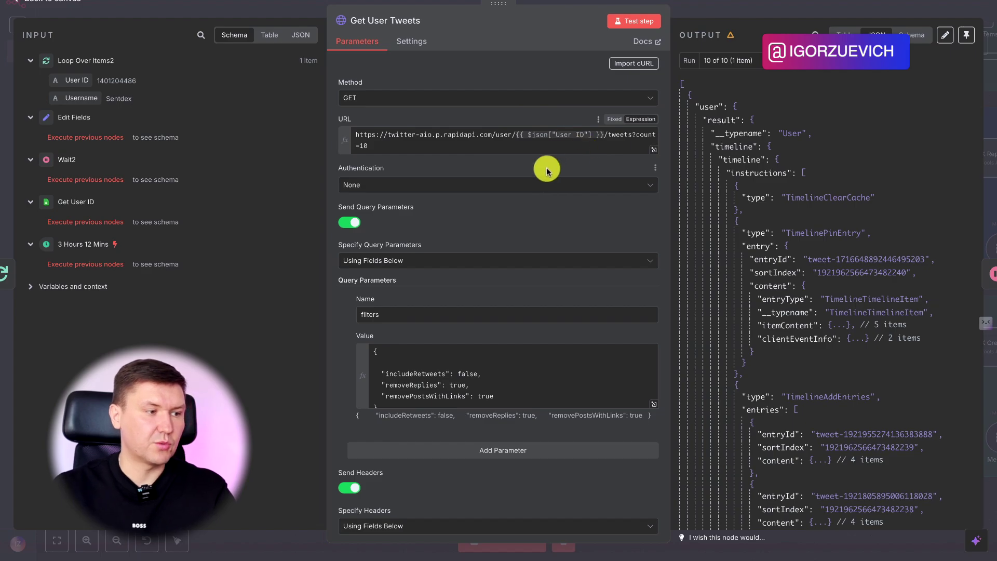
scroll(548, 189, "down", 3)
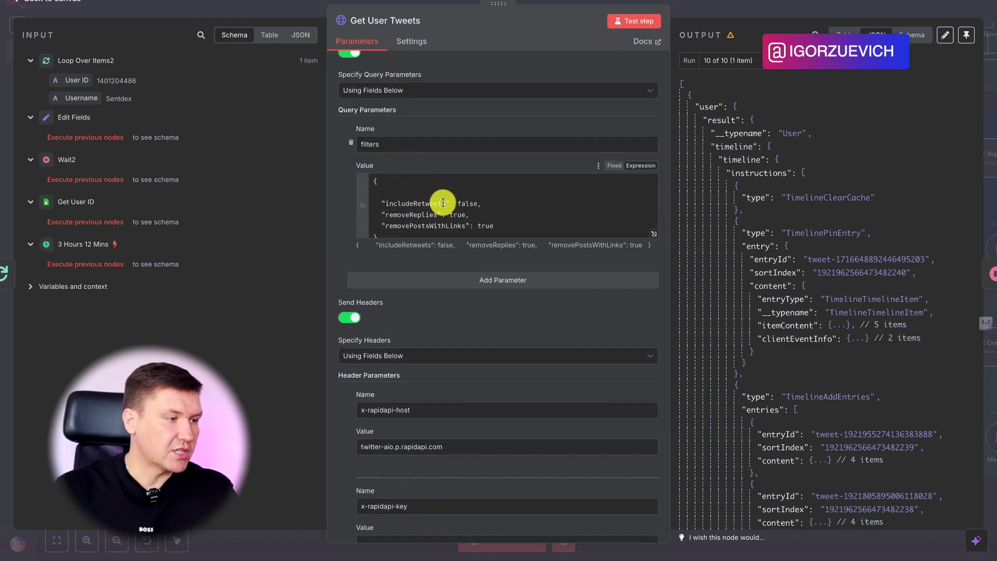
scroll(470, 213, "down", 1)
scroll(473, 214, "up", 1)
scroll(473, 214, "up", 1)
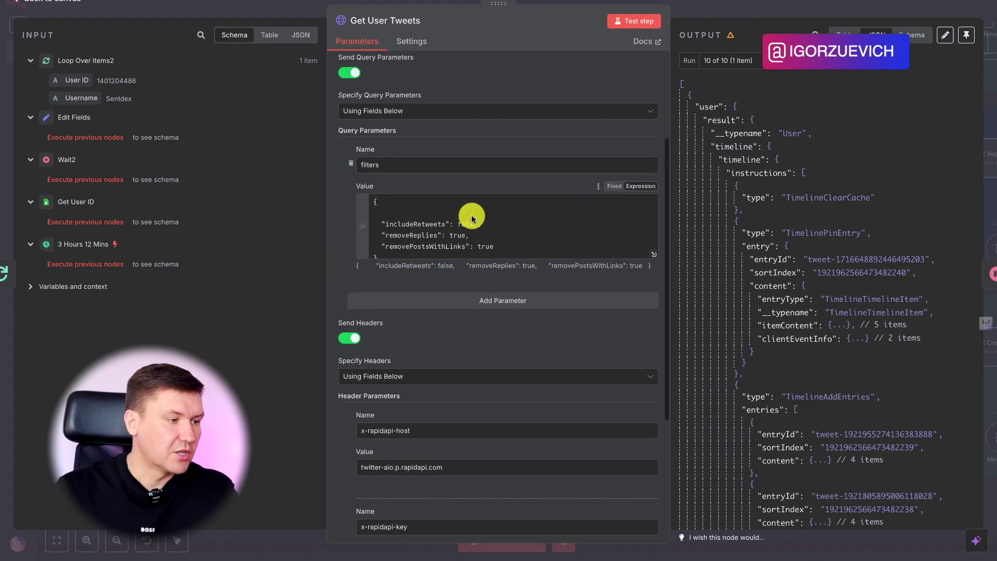
left_click(472, 229)
left_click(446, 123)
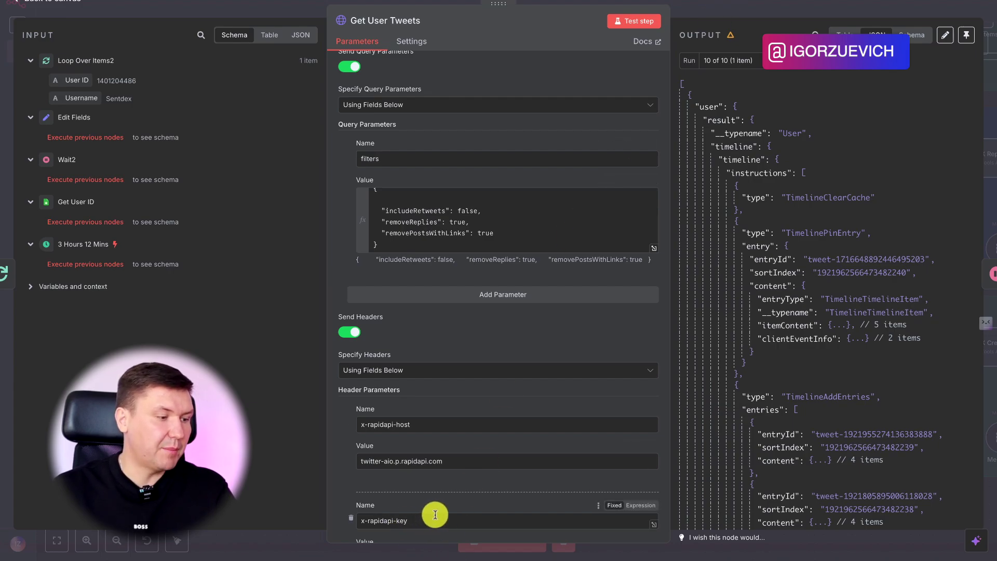
scroll(456, 345, "up", 2)
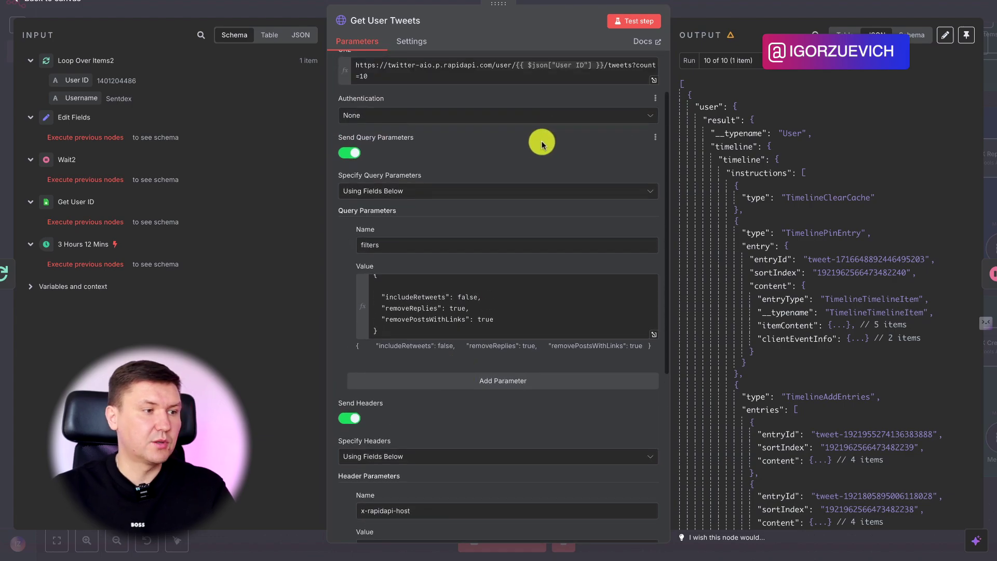
scroll(542, 140, "up", 2)
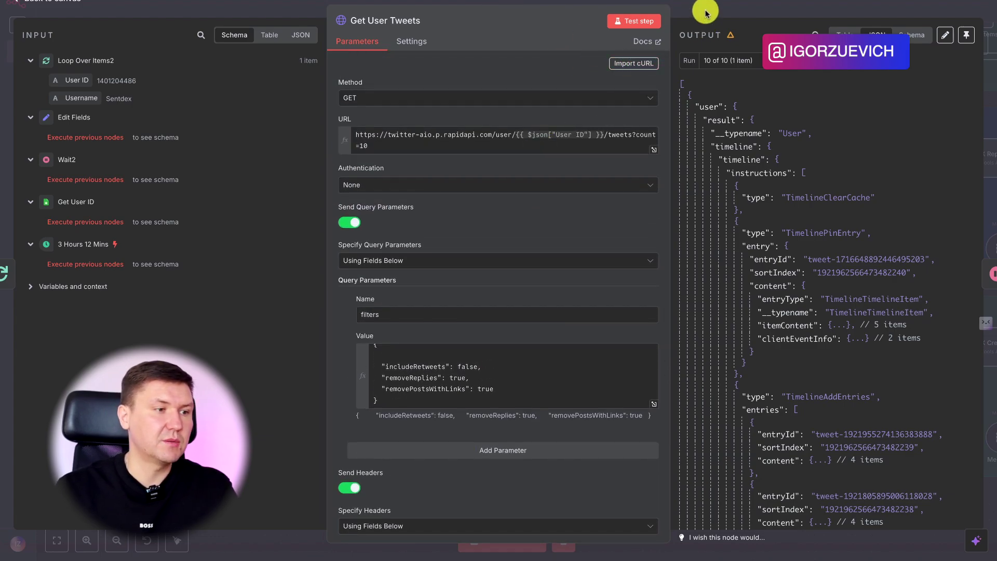
Step: Leave the Get User Tweets node, open the Clean User Tweets node and read through its JavaScript code
left_click(622, 64)
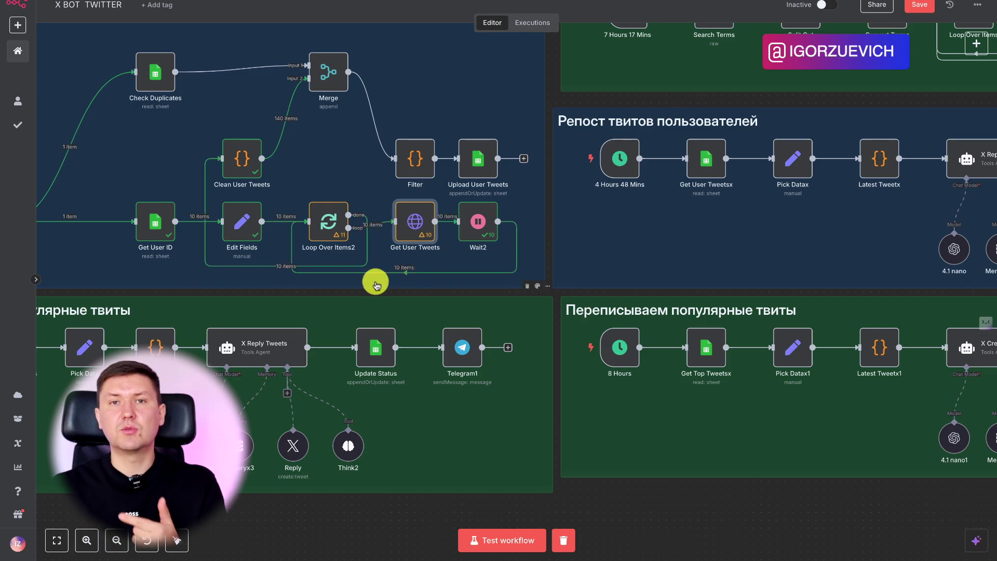
scroll(375, 283, "up", 2)
scroll(375, 282, "left", 3)
left_click(303, 202)
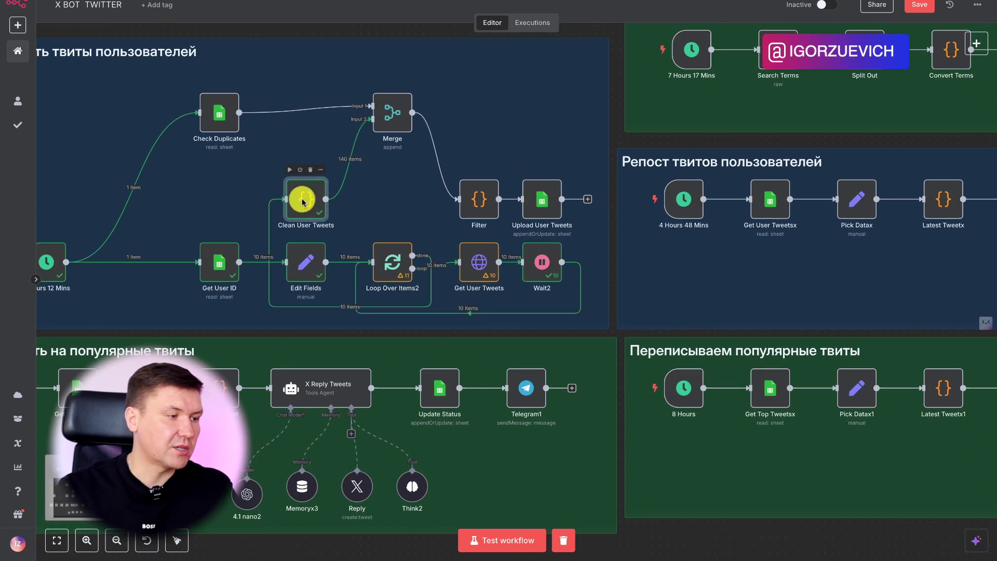
double_click(303, 201)
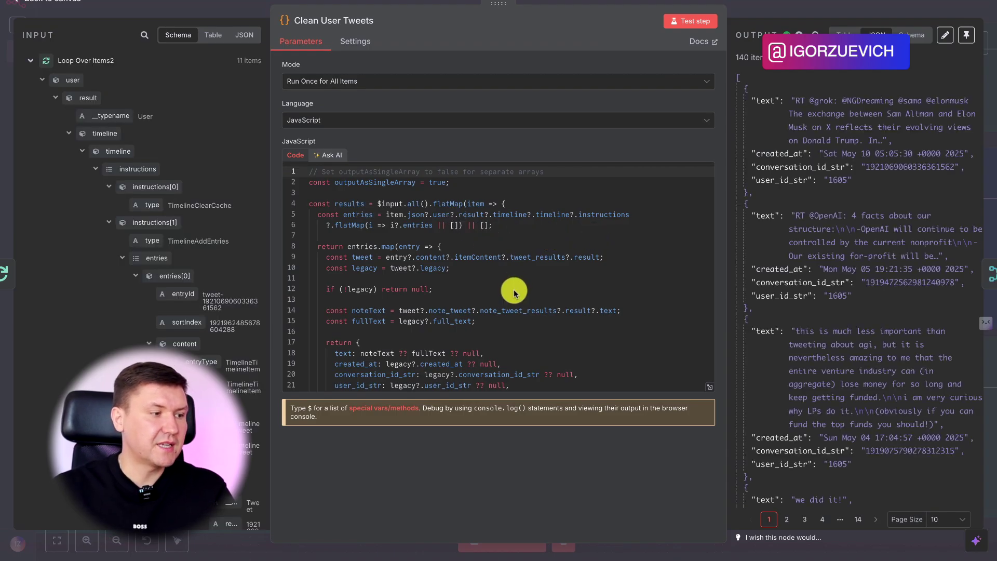
scroll(514, 293, "down", 2)
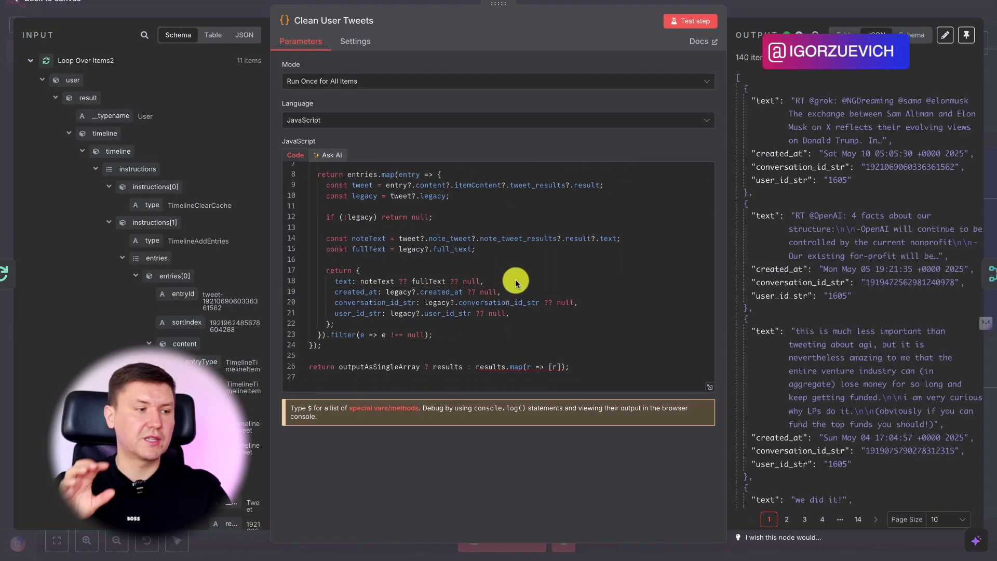
scroll(516, 282, "up", 2)
Step: Browse the Loop Over Items2 input schema in the Clean User Tweets node, widening the input pane to read the nested fields
scroll(203, 333, "down", 3)
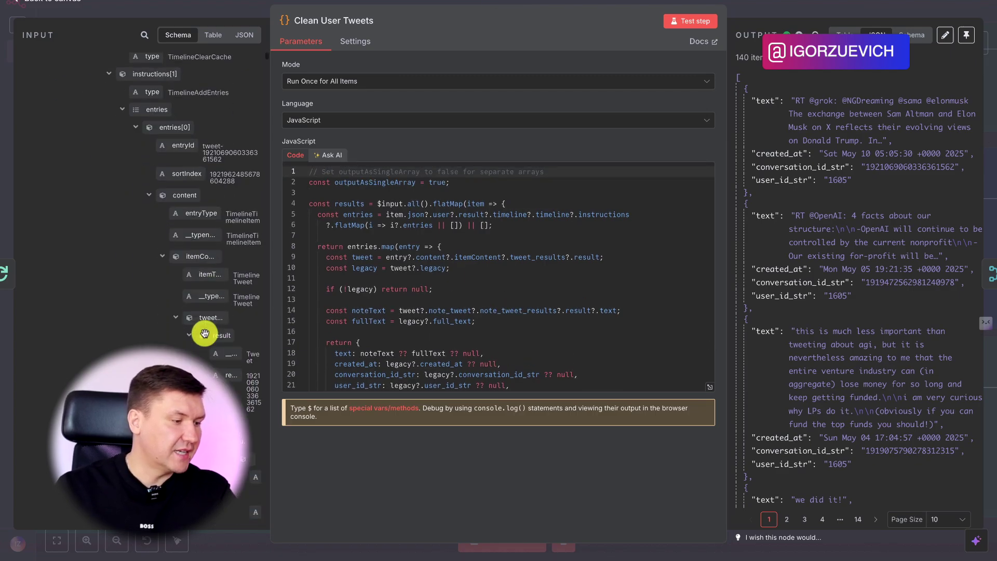
scroll(204, 333, "down", 2)
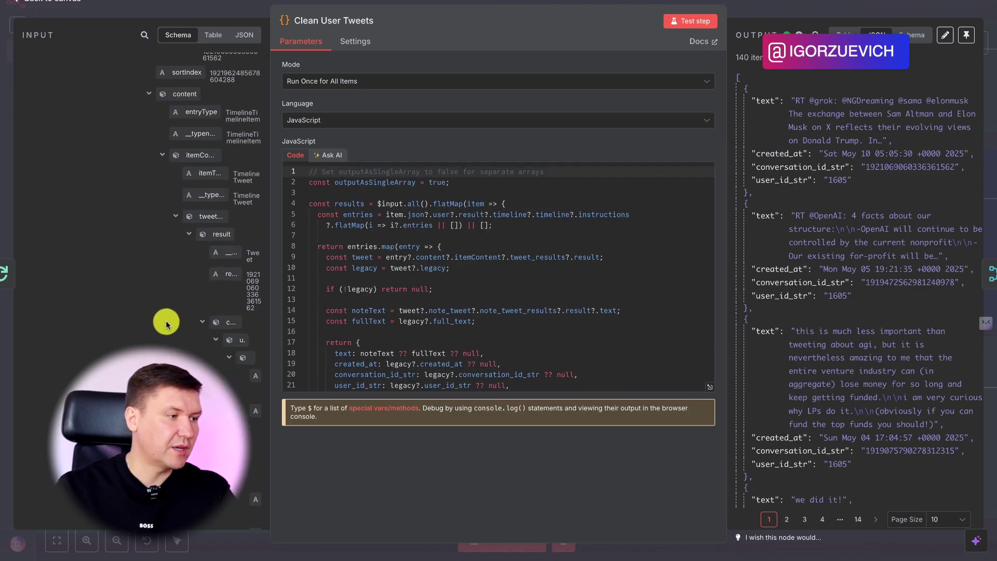
scroll(166, 322, "up", 5)
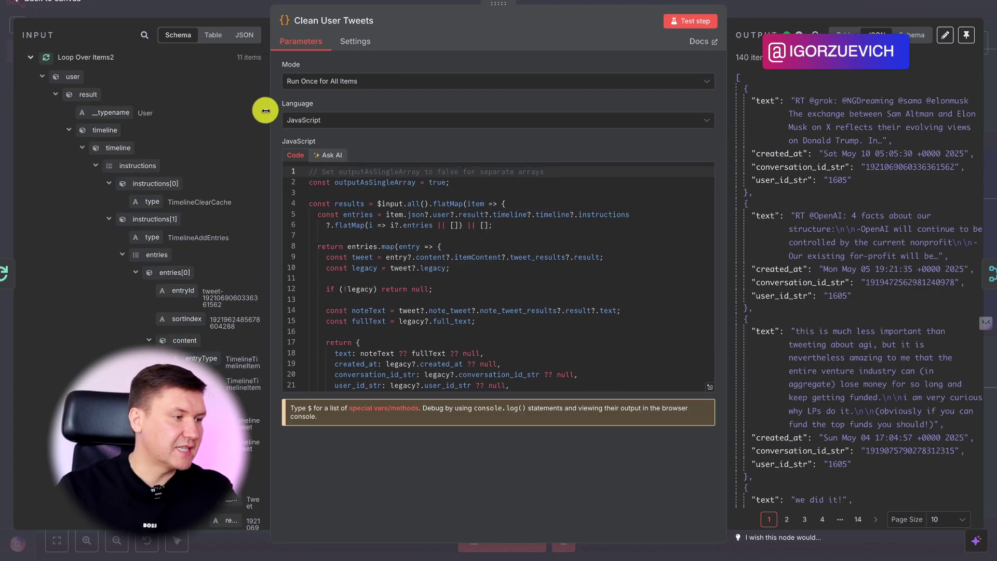
left_click_drag(267, 111, 430, 124)
scroll(285, 307, "down", 10)
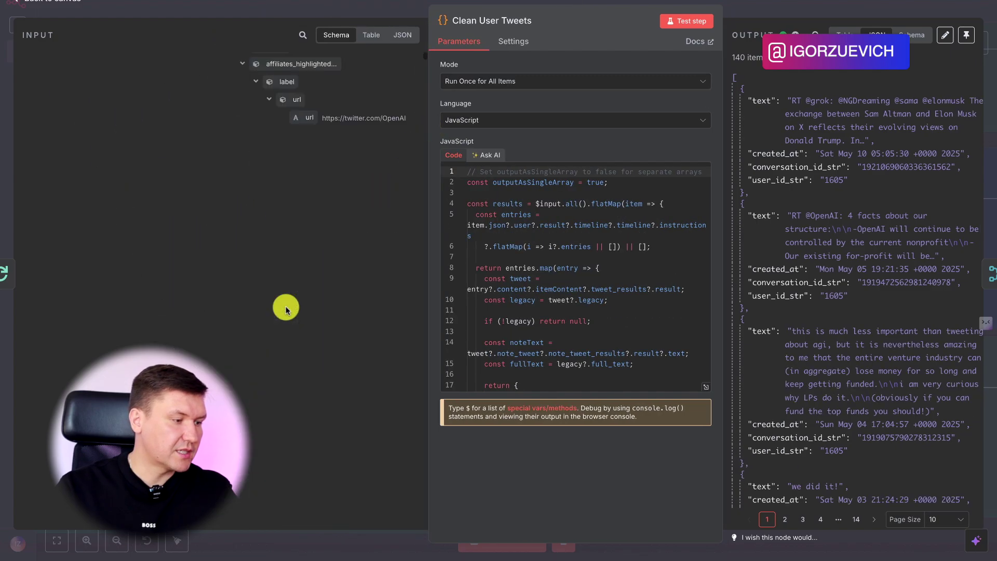
scroll(285, 307, "up", 3)
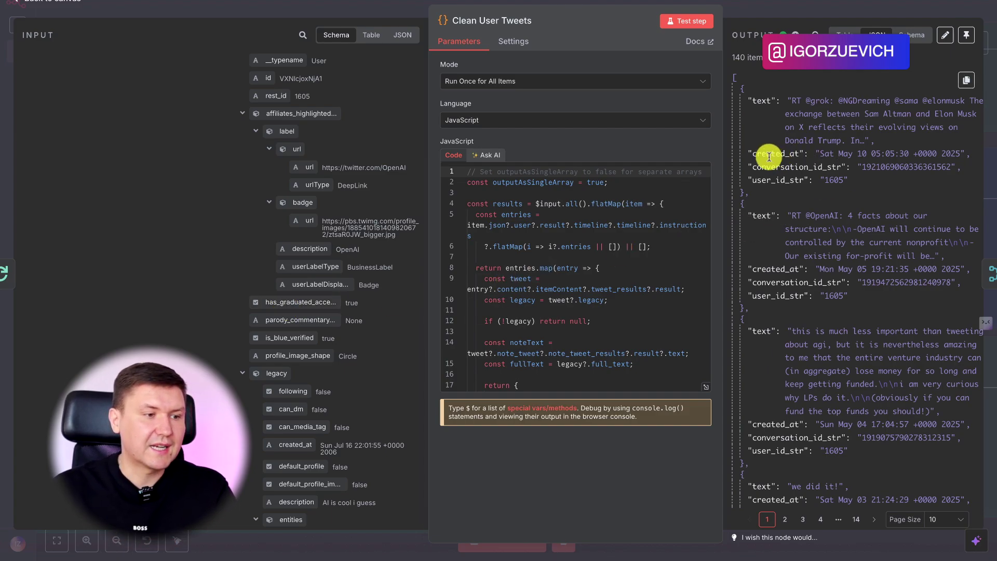
Step: Examine the created_at, user_id_str, conversation_id_str and text fields across the cleaned tweets in the output
left_click_drag(767, 155, 798, 154)
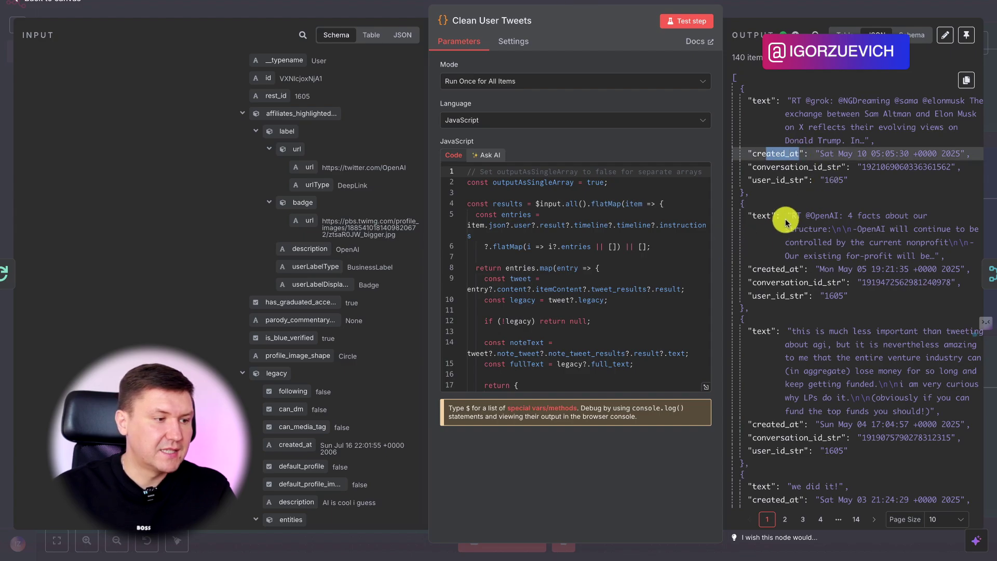
left_click(885, 179)
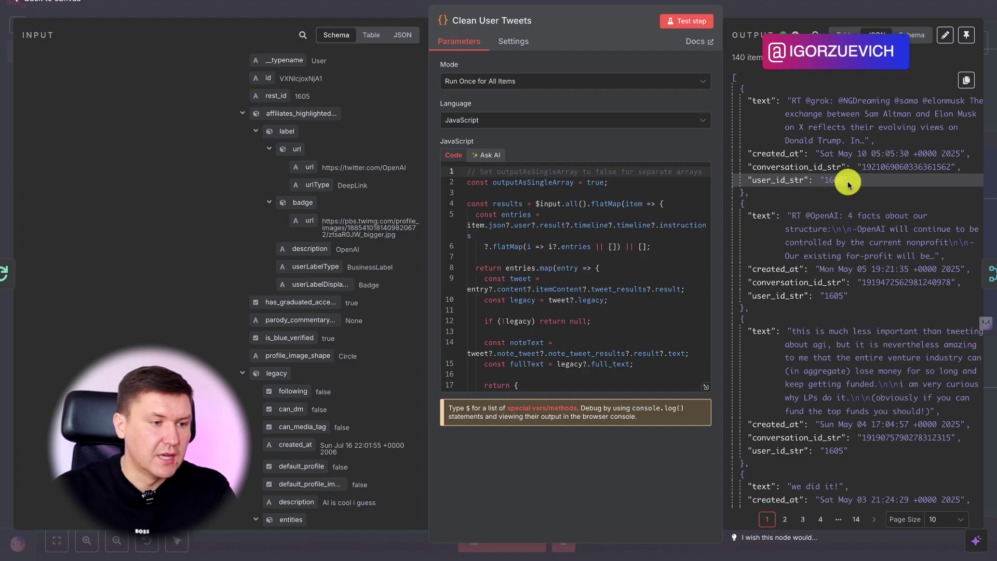
left_click_drag(782, 171, 826, 167)
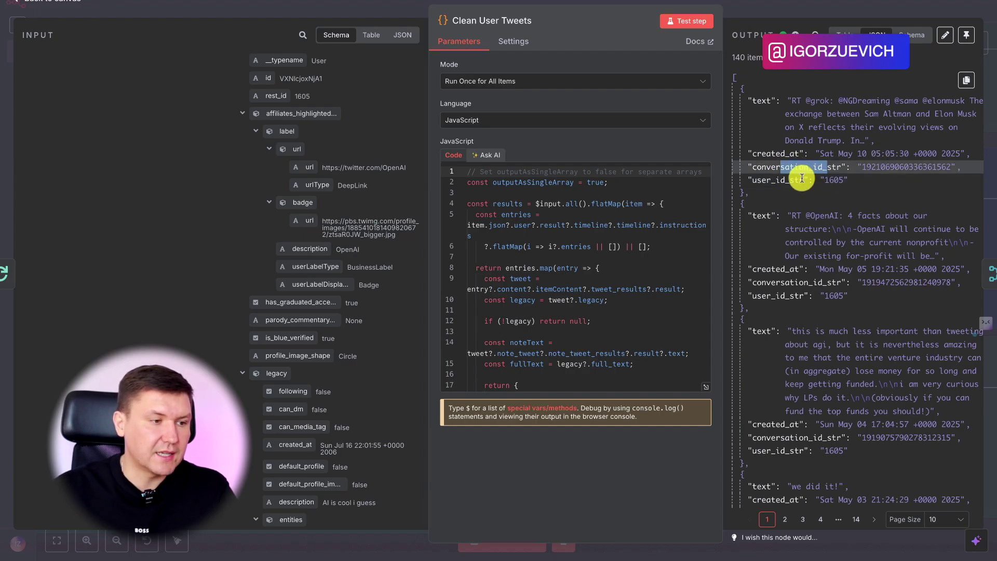
left_click(887, 170)
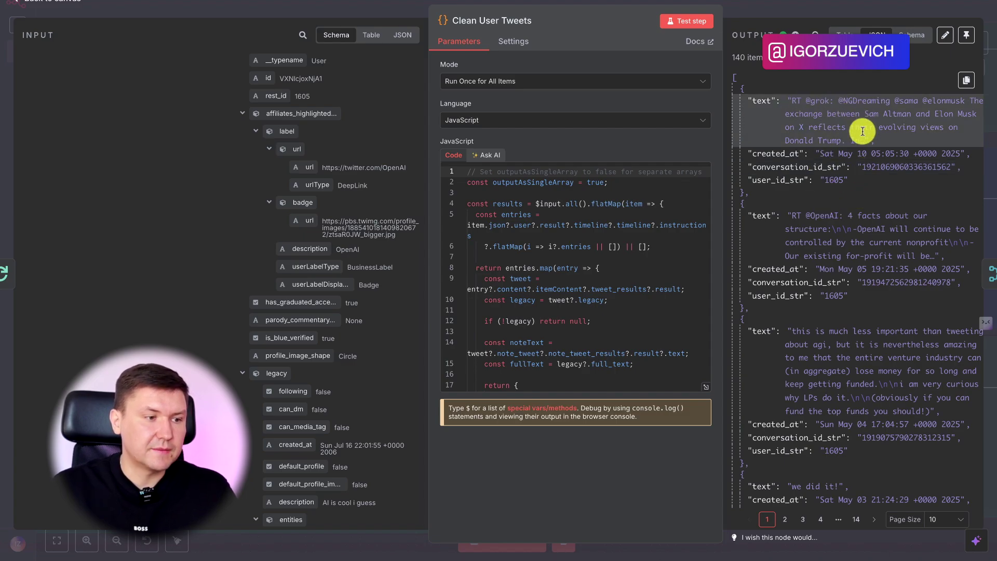
scroll(814, 213, "down", 15)
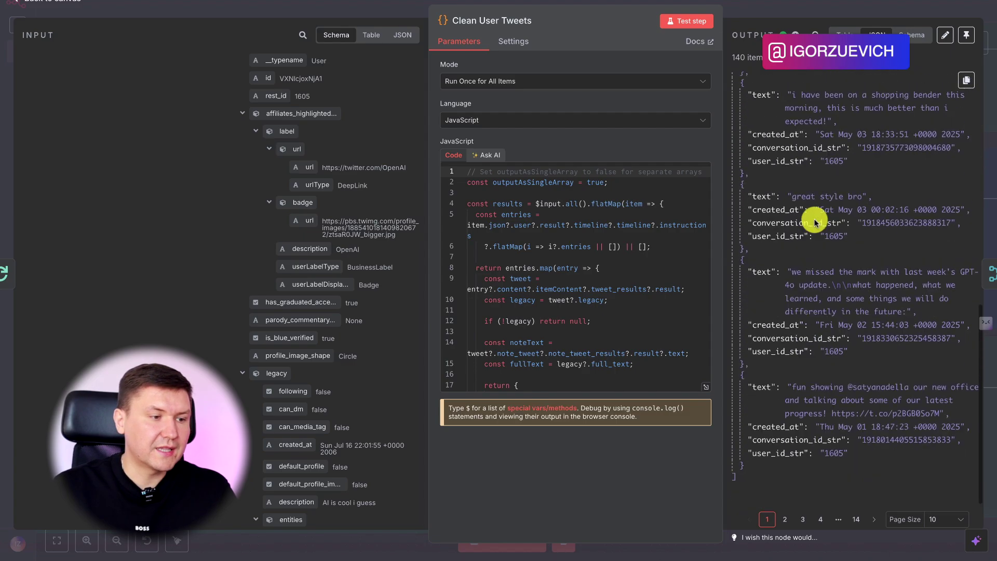
scroll(817, 221, "up", 15)
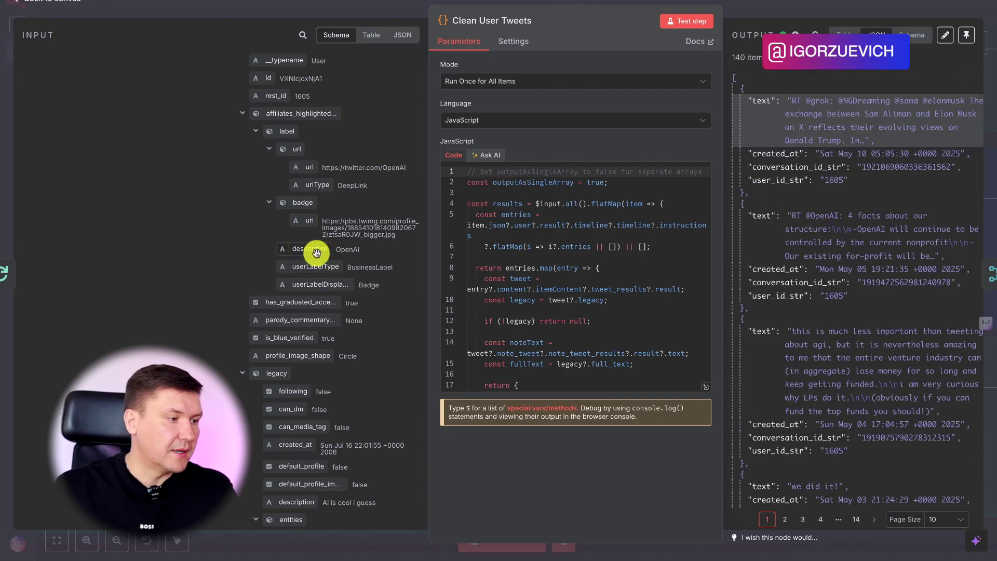
Step: Trace the raw tweet data in the input schema through the author's profile, legacy and user_mentions fields down to full_text
scroll(317, 253, "down", 15)
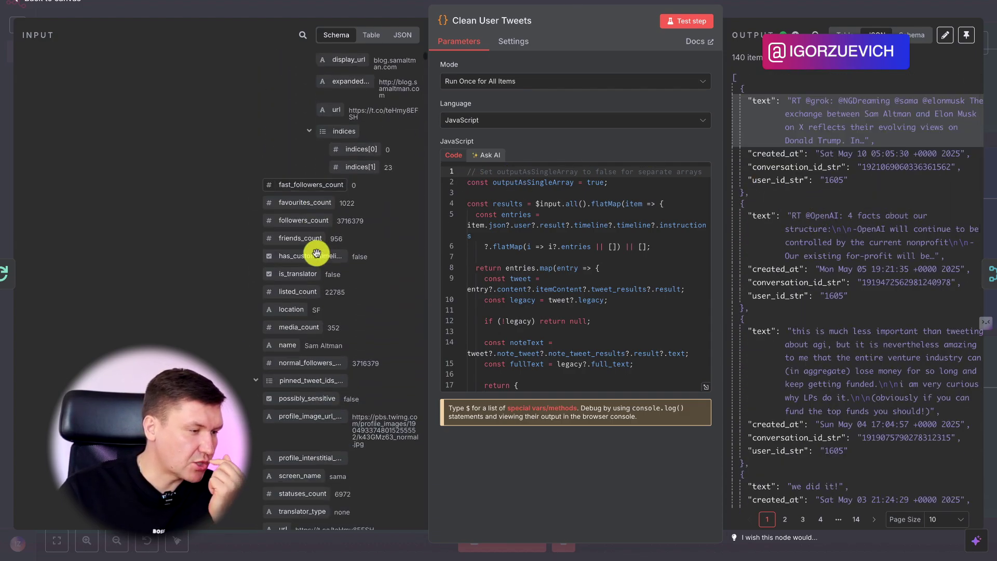
scroll(316, 253, "down", 15)
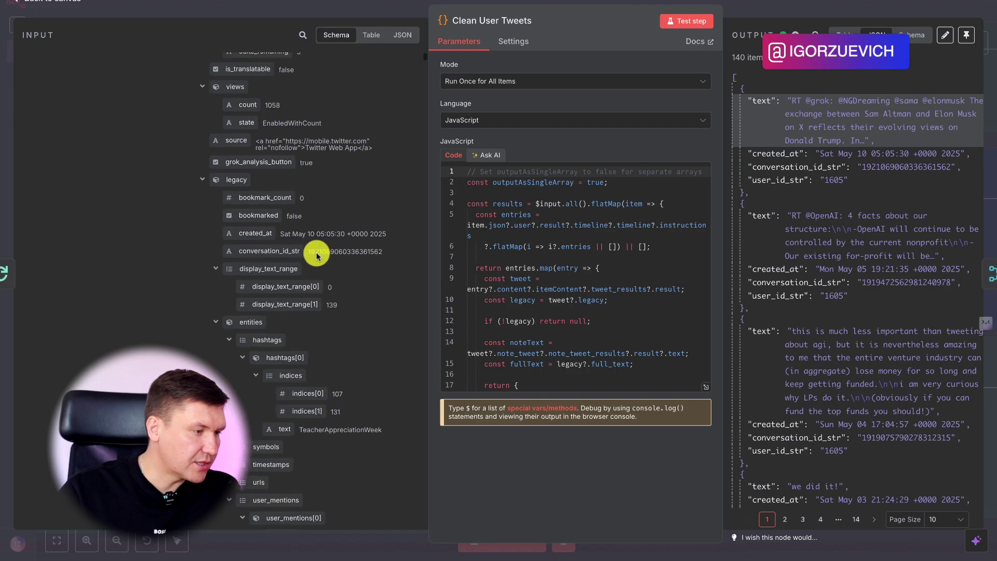
scroll(316, 253, "up", 5)
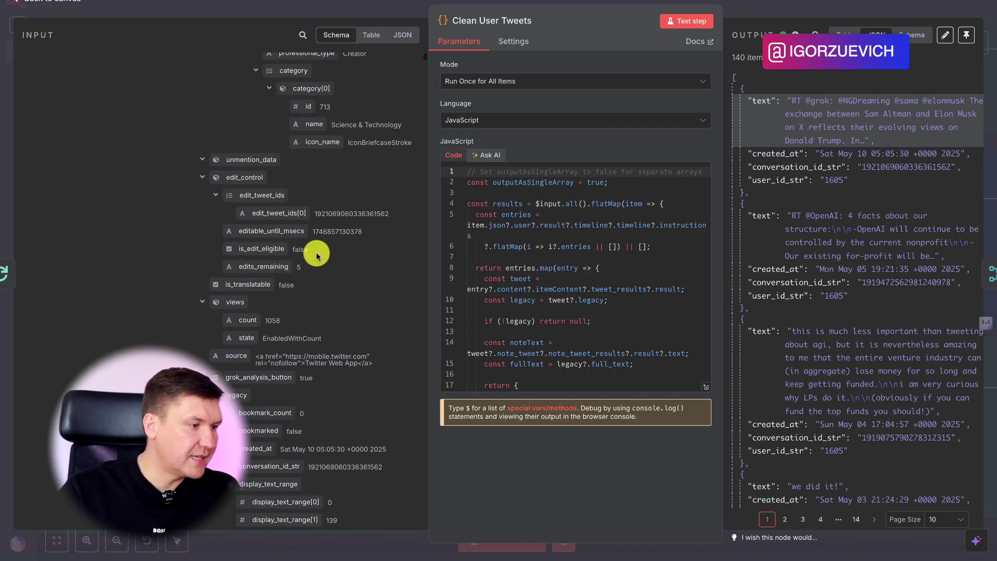
scroll(316, 253, "up", 5)
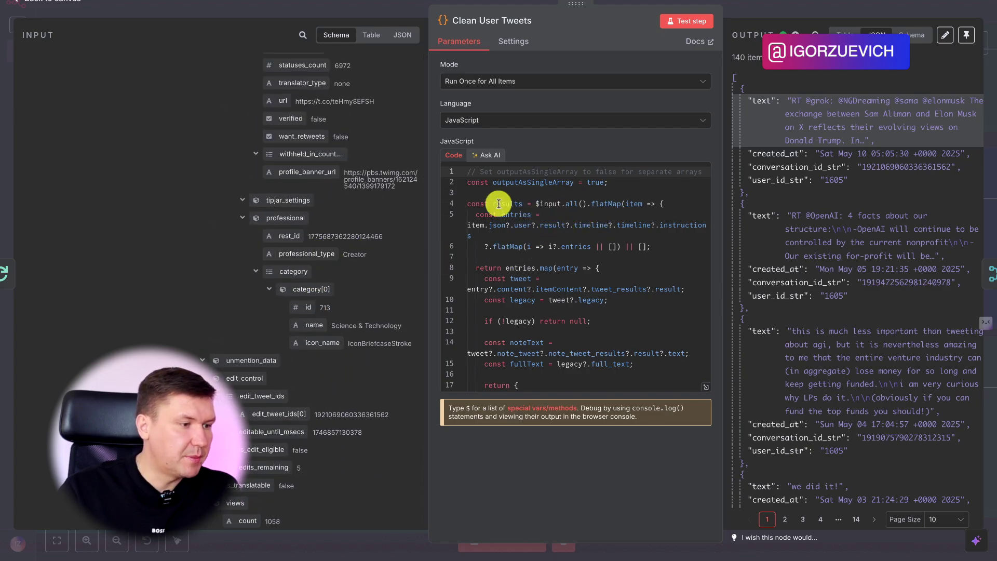
scroll(338, 216, "down", 10)
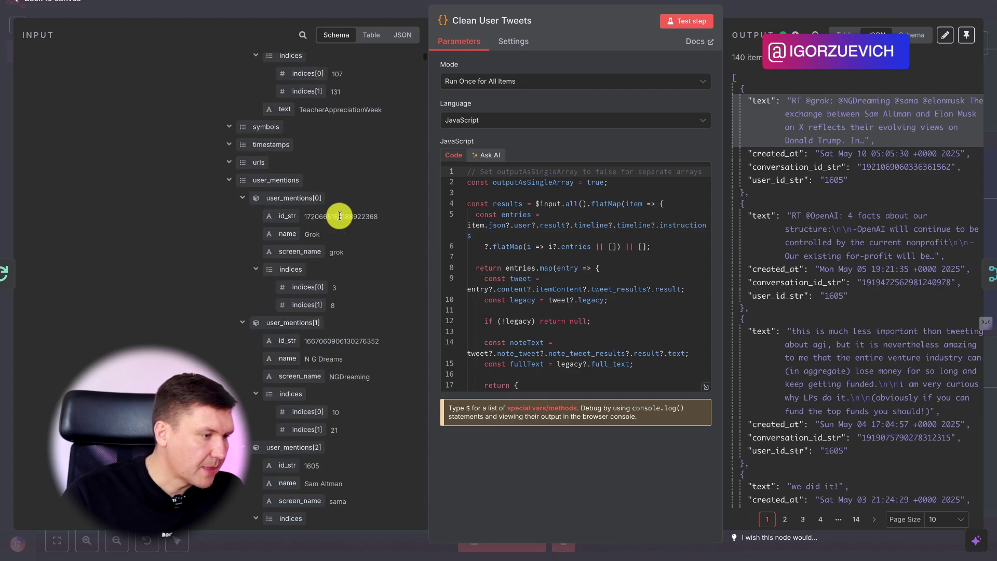
scroll(339, 216, "down", 6)
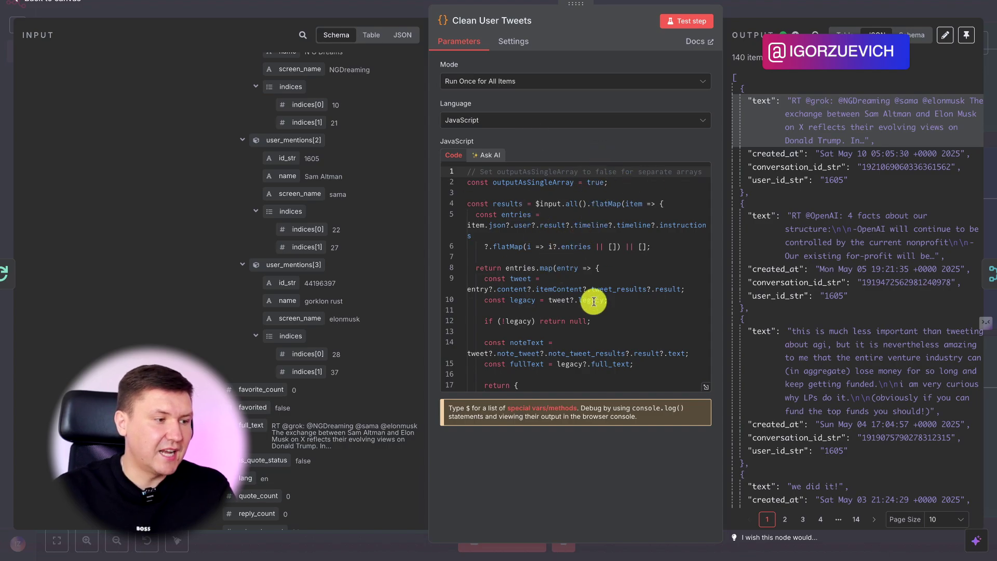
Step: Review which fields the Clean User Tweets code returns and compare them with the output items
scroll(579, 228, "down", 2)
scroll(575, 222, "up", 2)
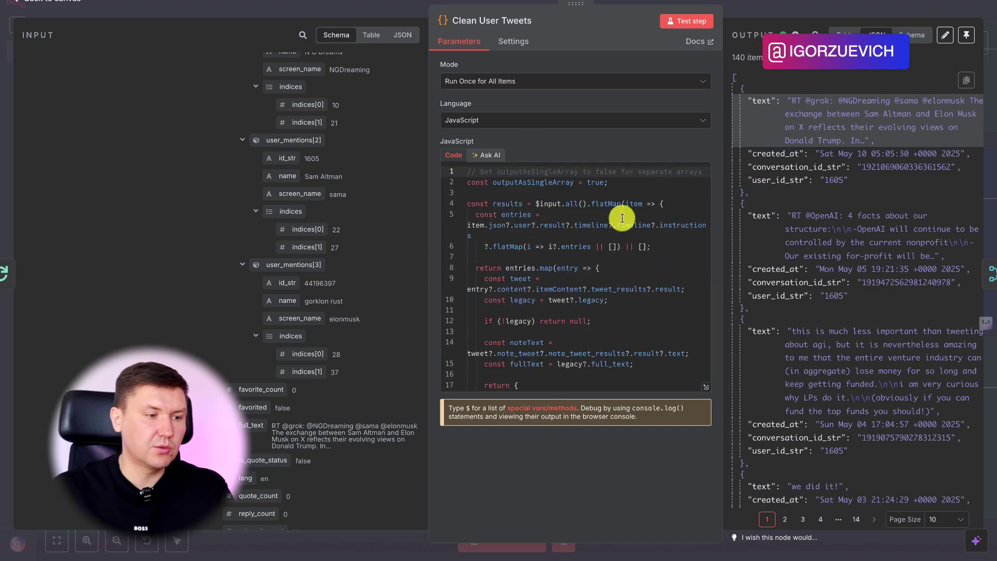
scroll(518, 233, "down", 3)
scroll(554, 293, "up", 2)
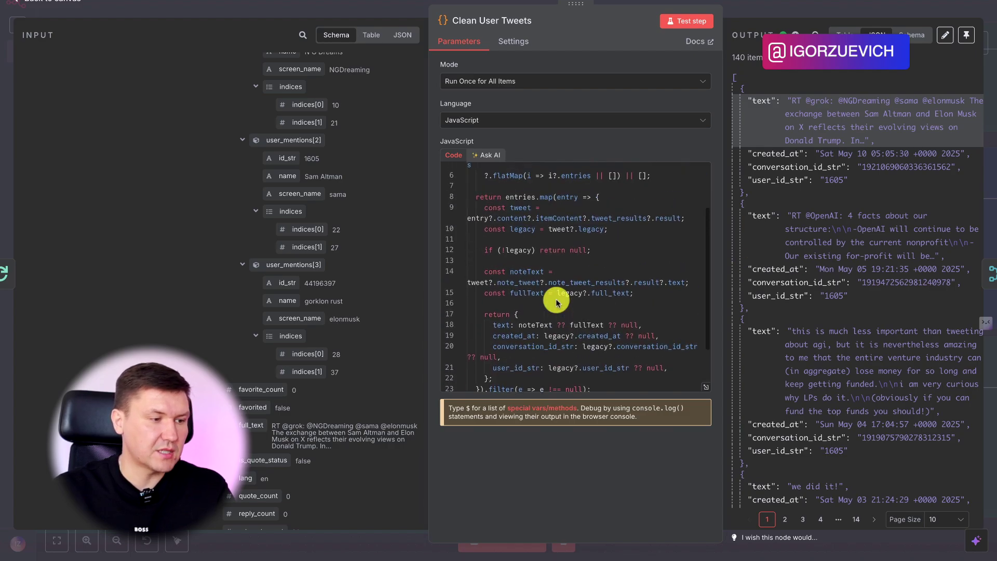
scroll(822, 282, "down", 10)
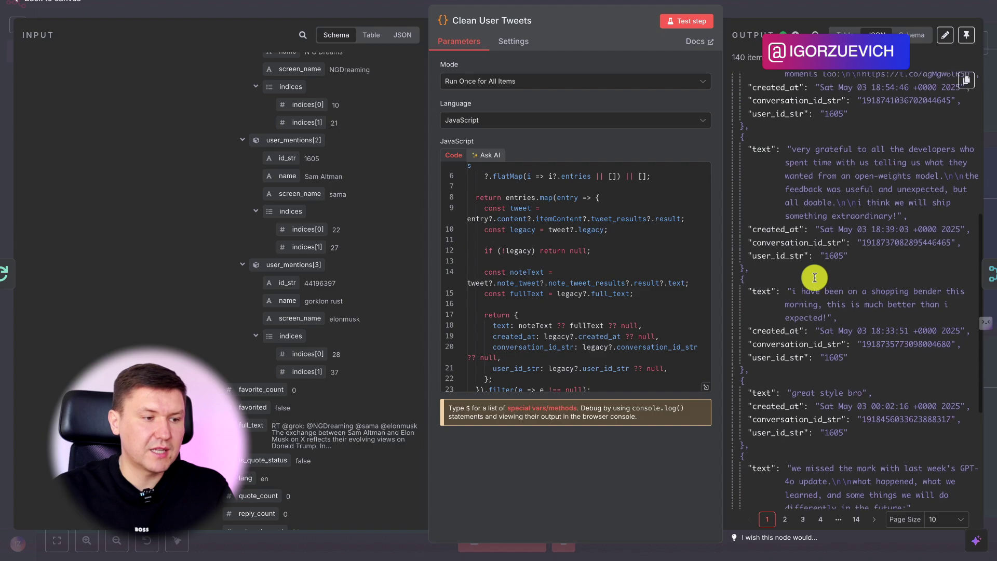
Step: Return to the canvas and run the workflow up to the Merge node
left_click(779, 12)
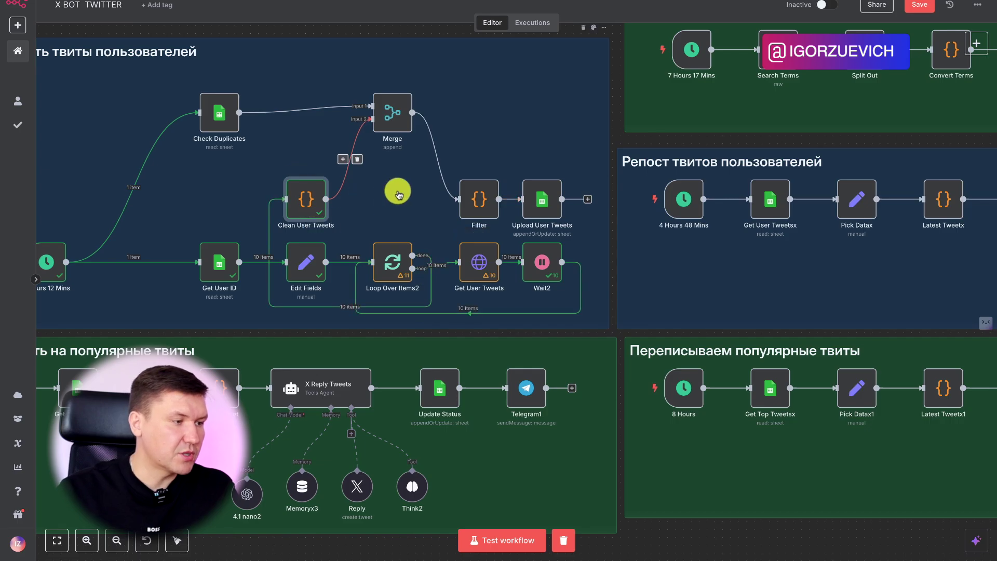
scroll(398, 195, "up", 2)
right_click(386, 160)
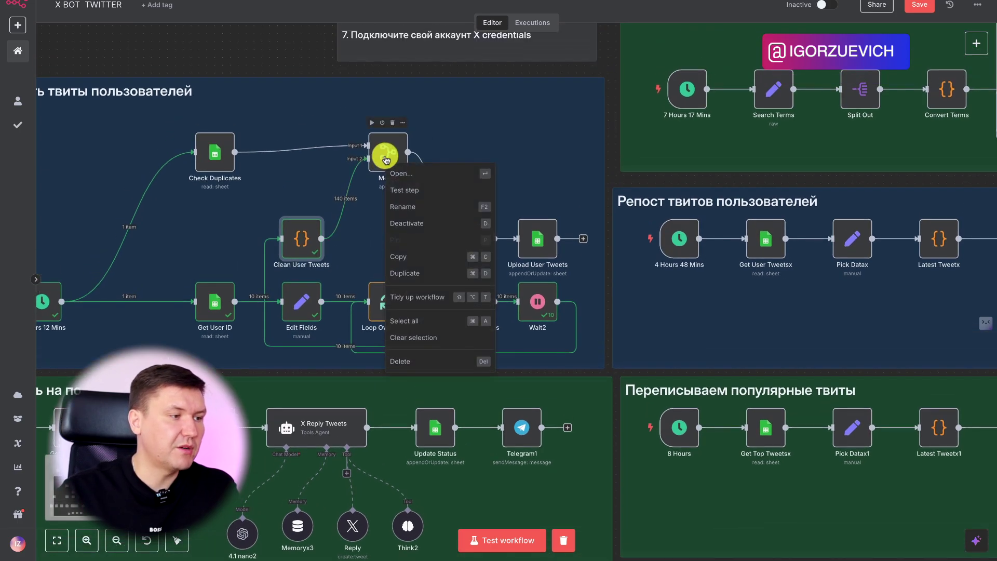
left_click(406, 190)
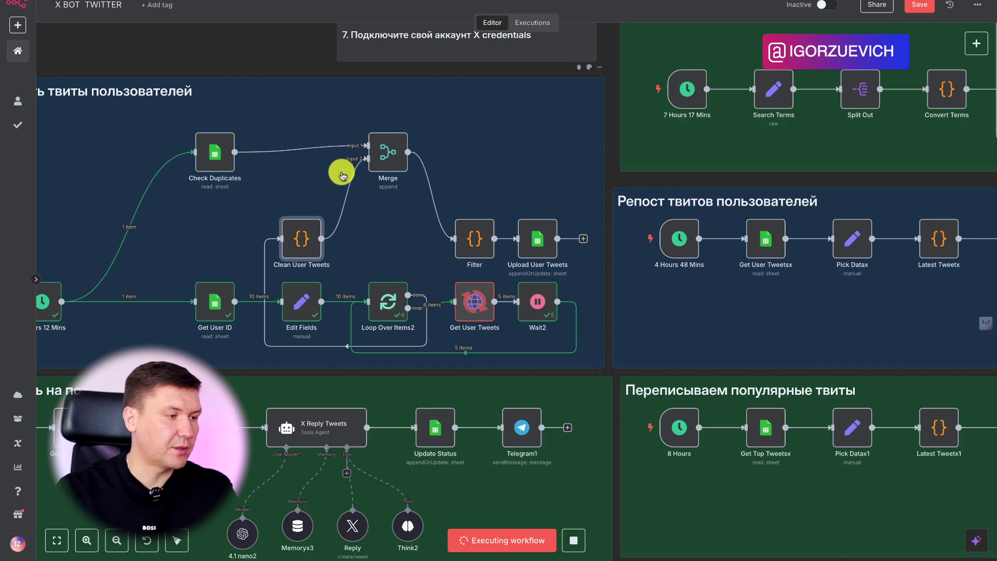
Step: Review the Filter node's code for retweets, t.co links, the 24-hour limit and duplicates, and test the node
double_click(476, 240)
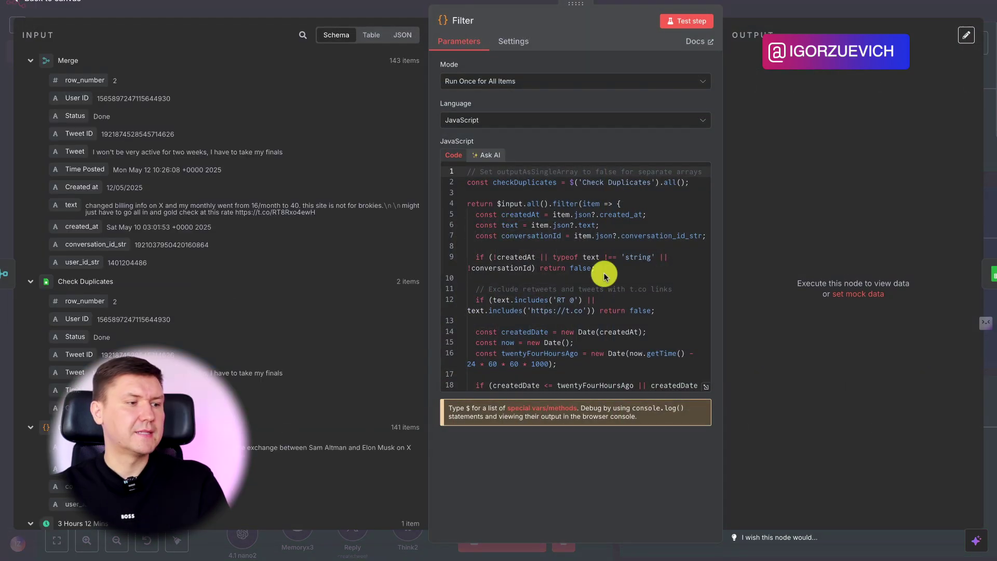
scroll(603, 276, "down", 4)
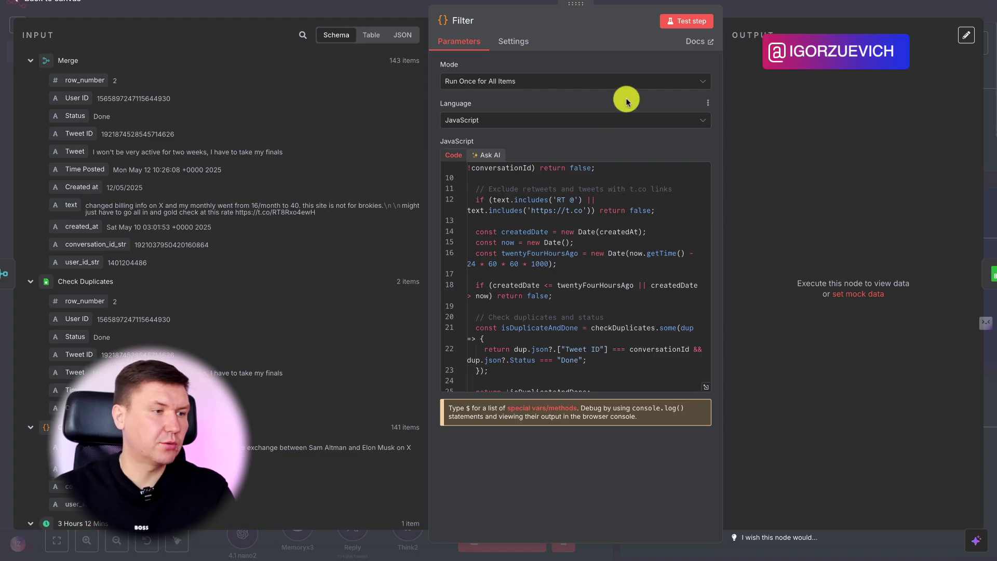
left_click(686, 21)
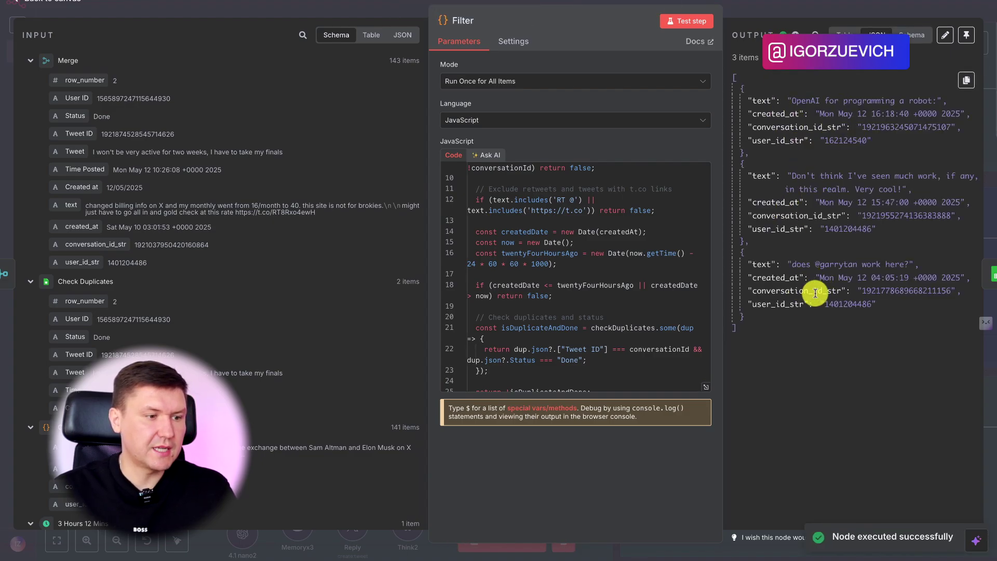
left_click(778, 4)
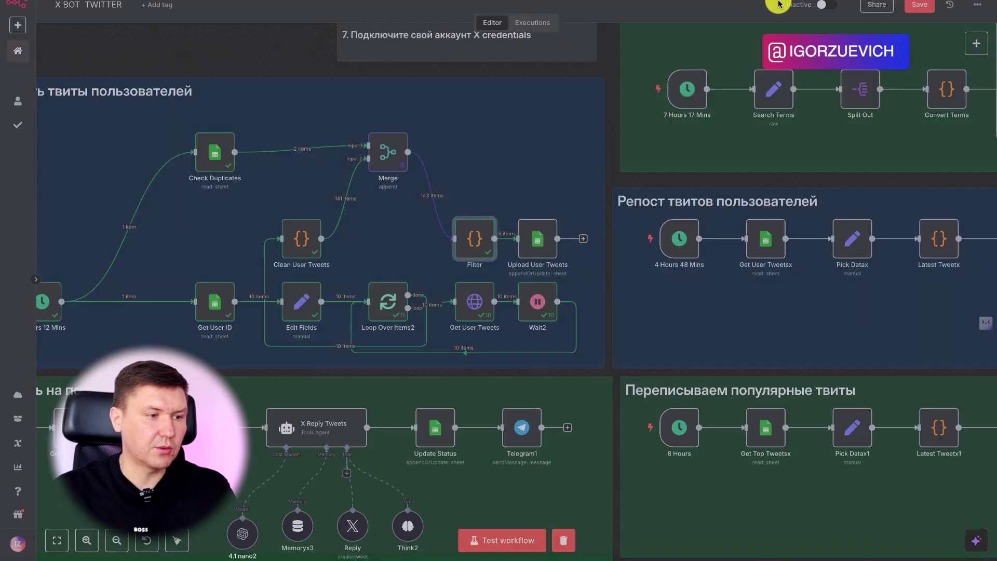
Step: Run the Upload User Tweets node and open it to check the rows written to the User Tweets sheet
scroll(608, 273, "right", 1)
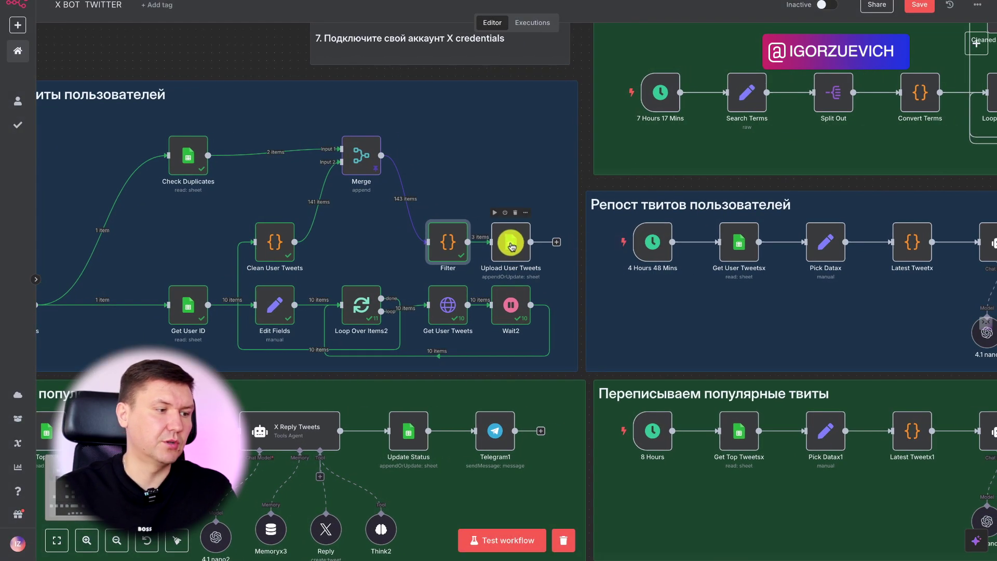
right_click(510, 244)
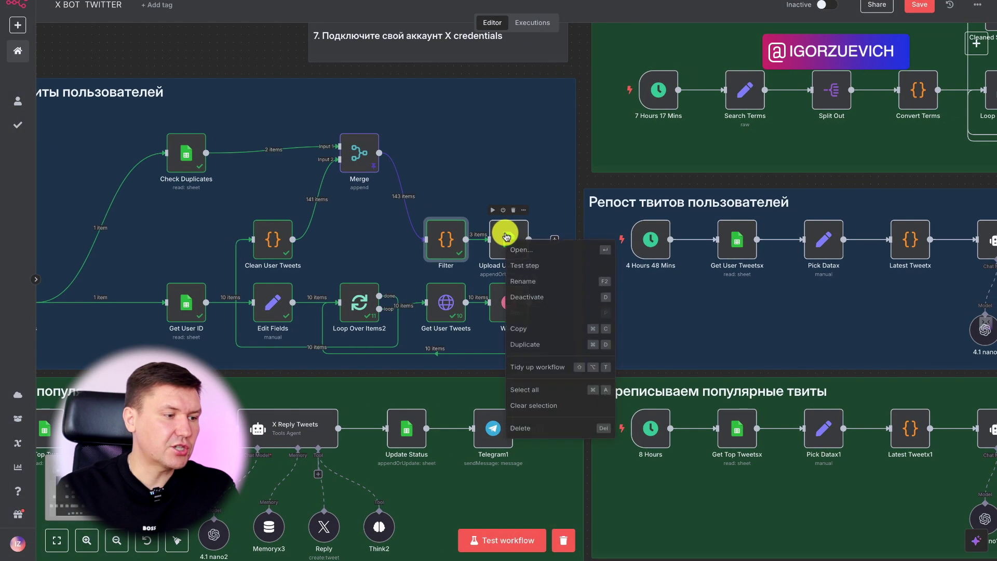
left_click(533, 267)
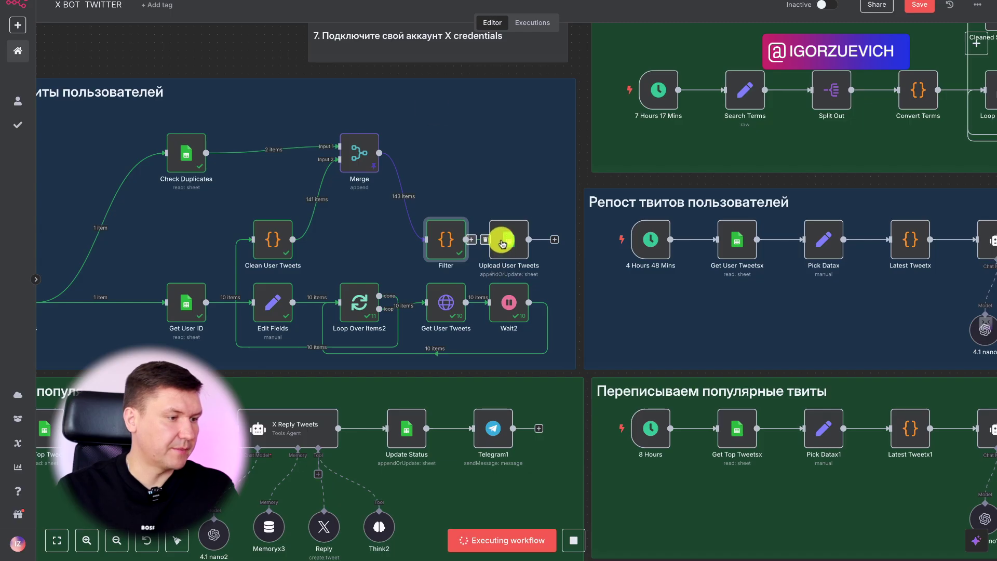
double_click(502, 244)
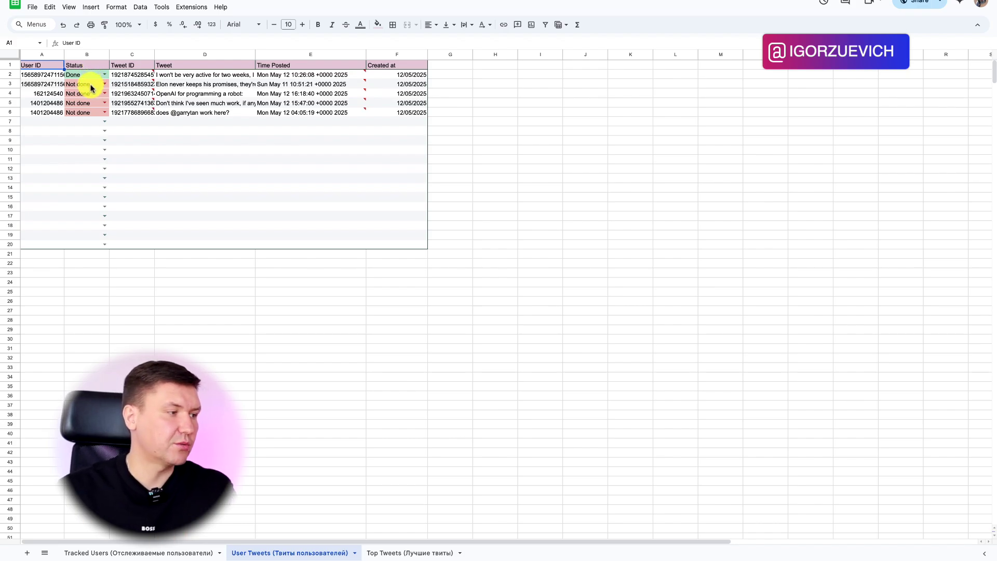
Step: Examine the Status, User ID, Tweet, Time Posted and Created at values of the collected rows in the User Tweets sheet
left_click(90, 85)
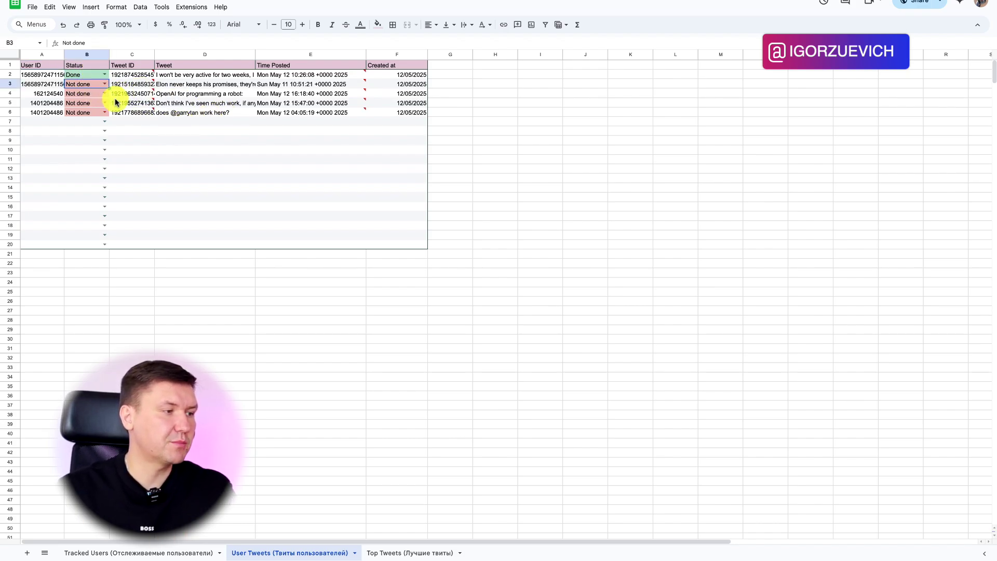
left_click(82, 95)
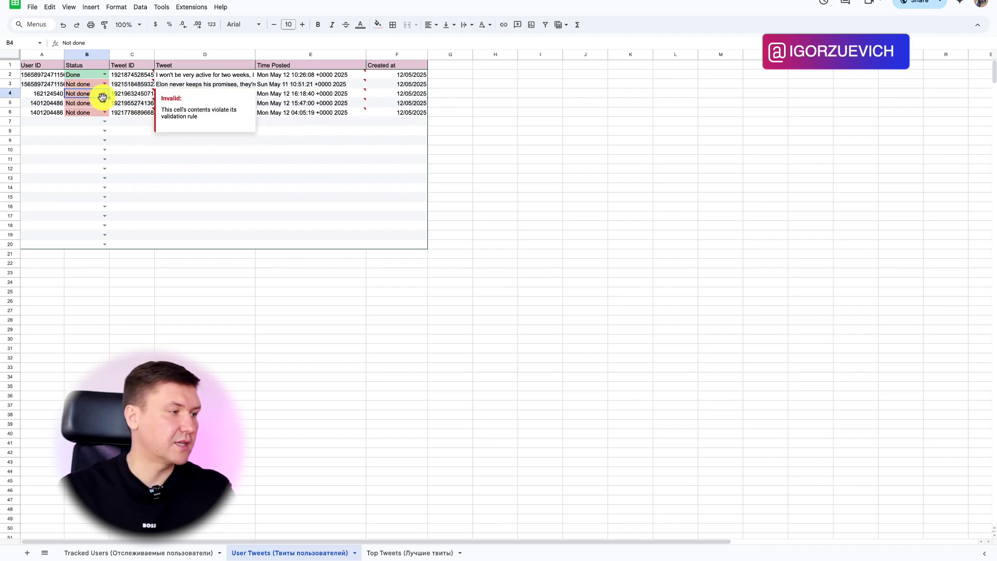
left_click(41, 94)
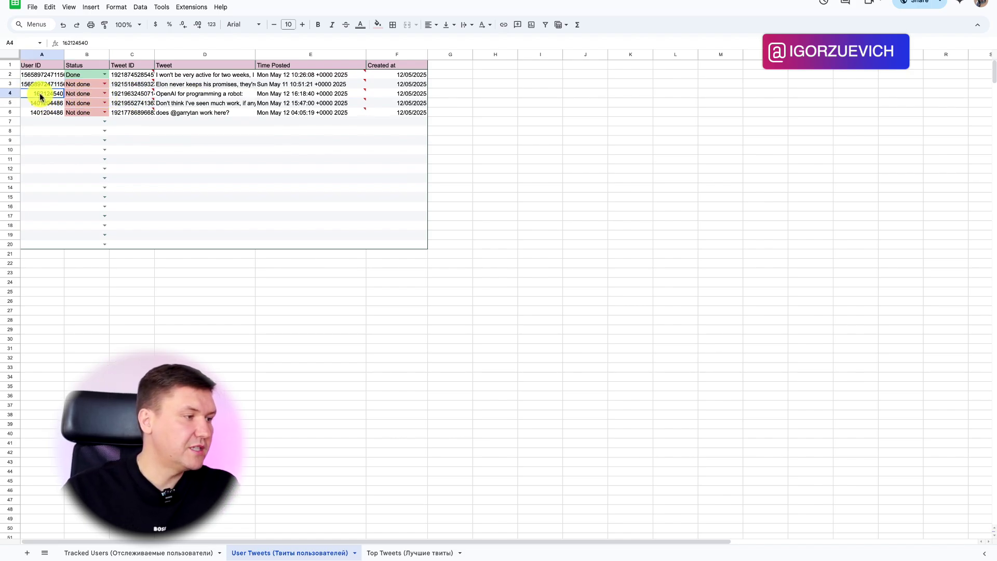
left_click(138, 99)
left_click(366, 96)
left_click(239, 96)
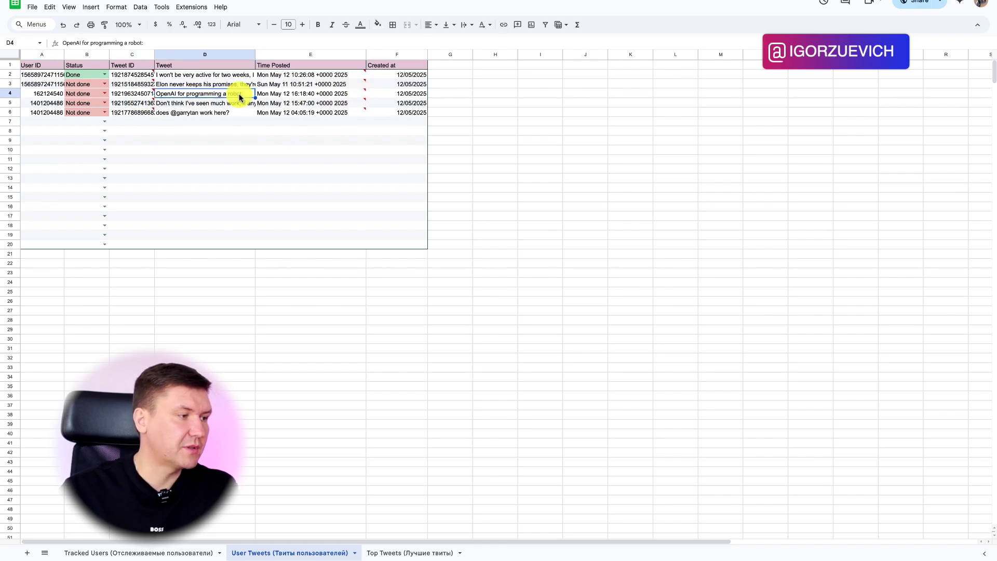
left_click(276, 98)
left_click(344, 149)
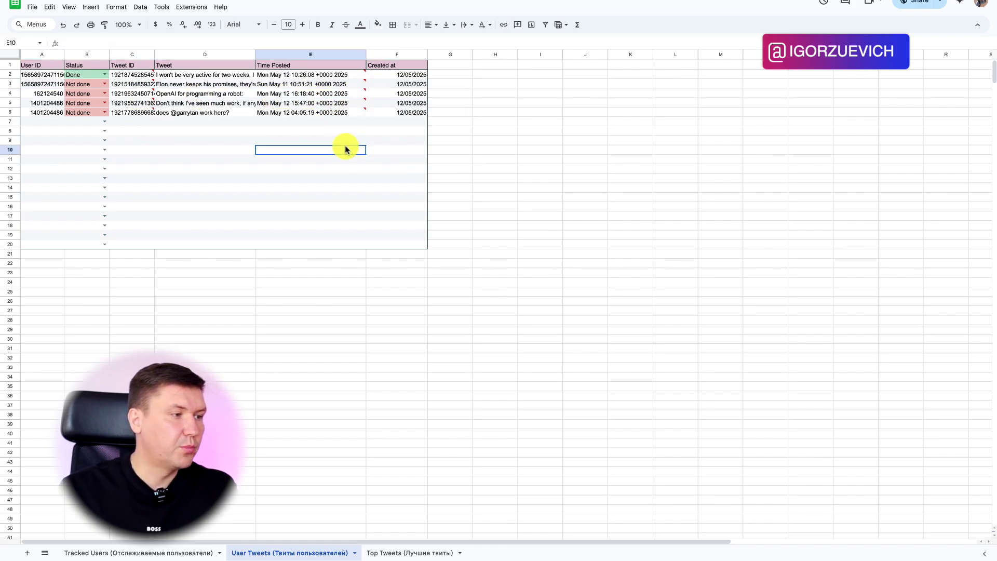
left_click(399, 95)
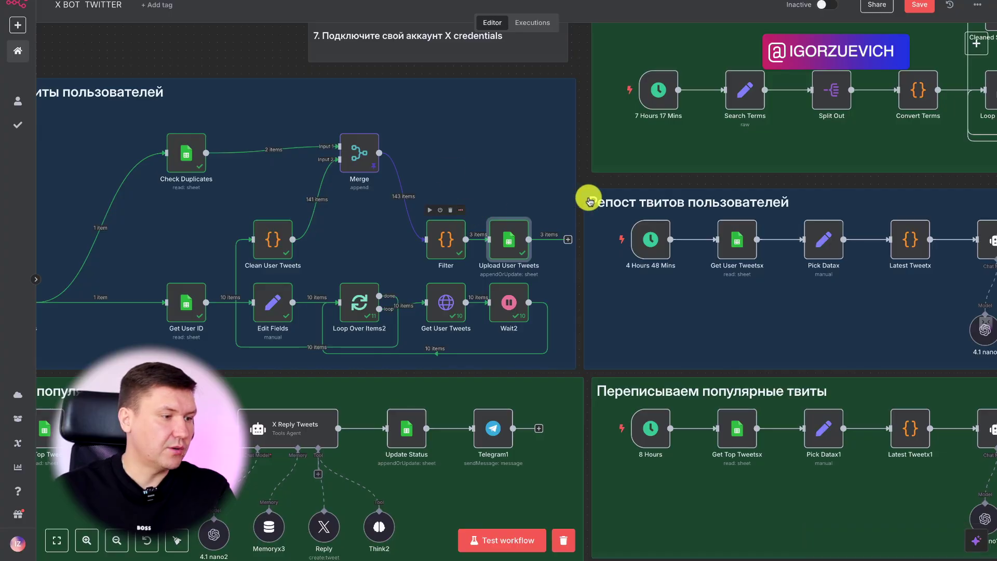
Step: Run the 4 Hours 48 Mins trigger and the Get User Tweetsx node in the user tweets repost block
scroll(675, 335, "right", 5)
scroll(715, 337, "right", 5)
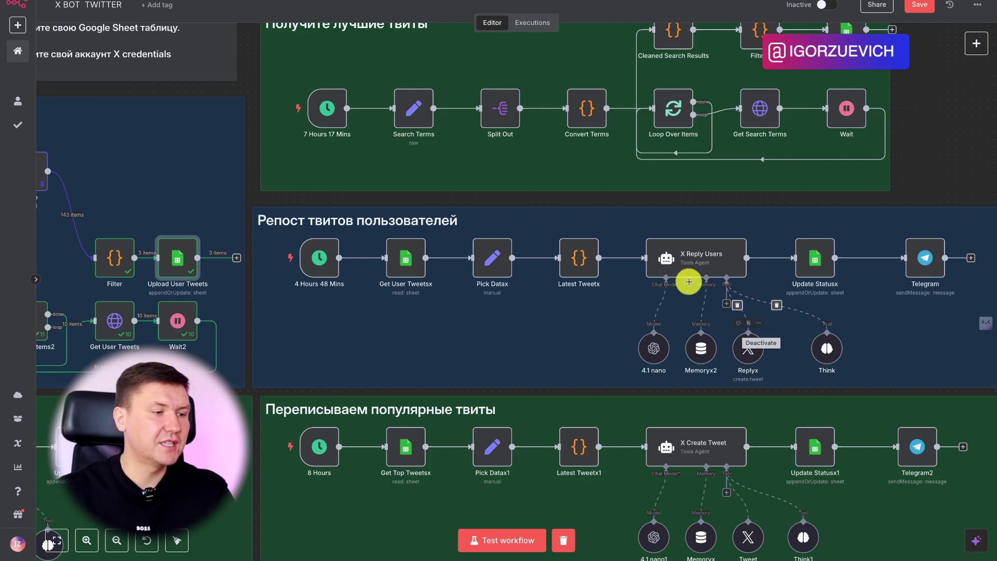
scroll(582, 331, "right", 2)
mouse_move(272, 258)
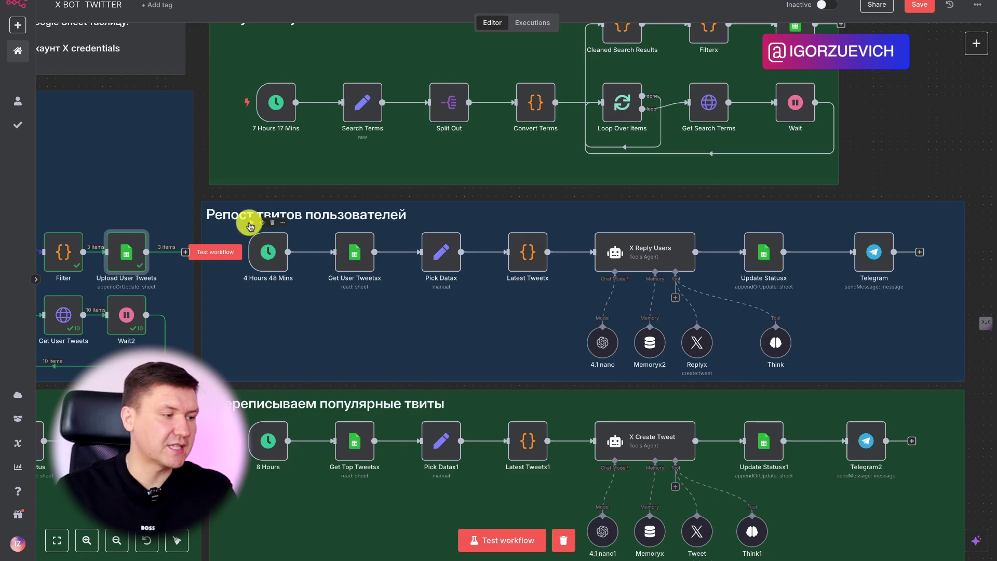
left_click(251, 224)
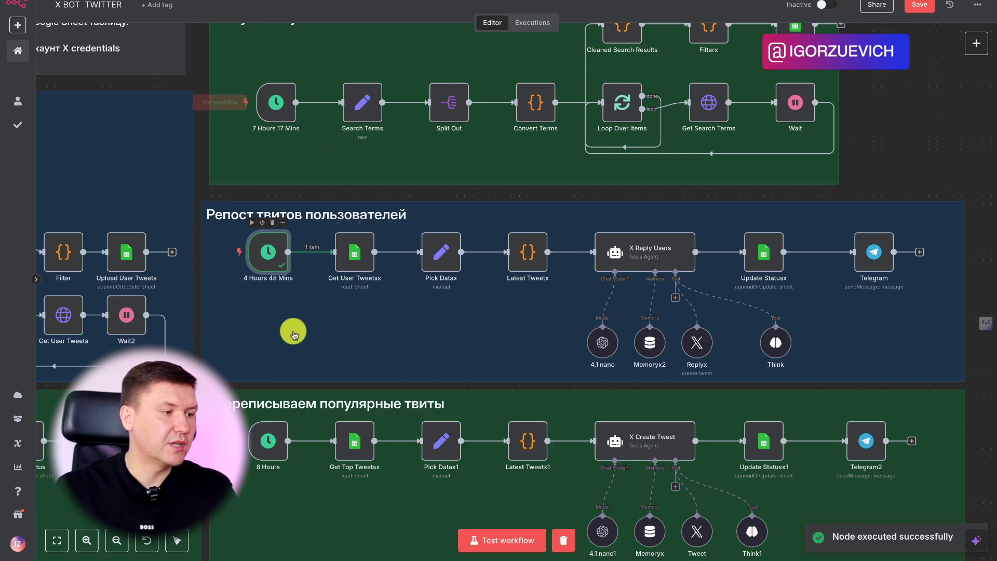
left_click(340, 223)
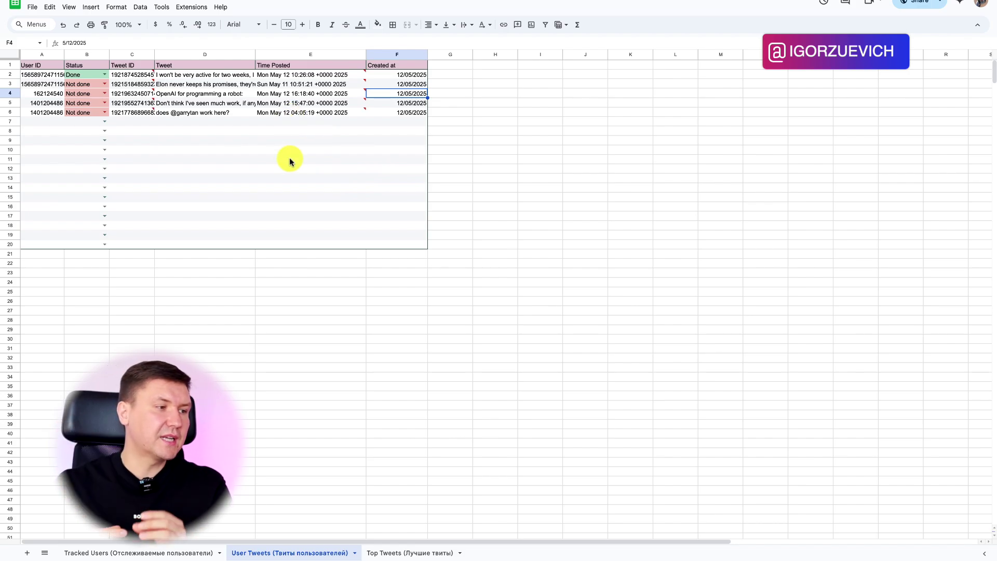
Step: Compare the sheet's Time Posted values with the Get User Tweetsx output filtered to Status "Not done"
left_click(306, 103)
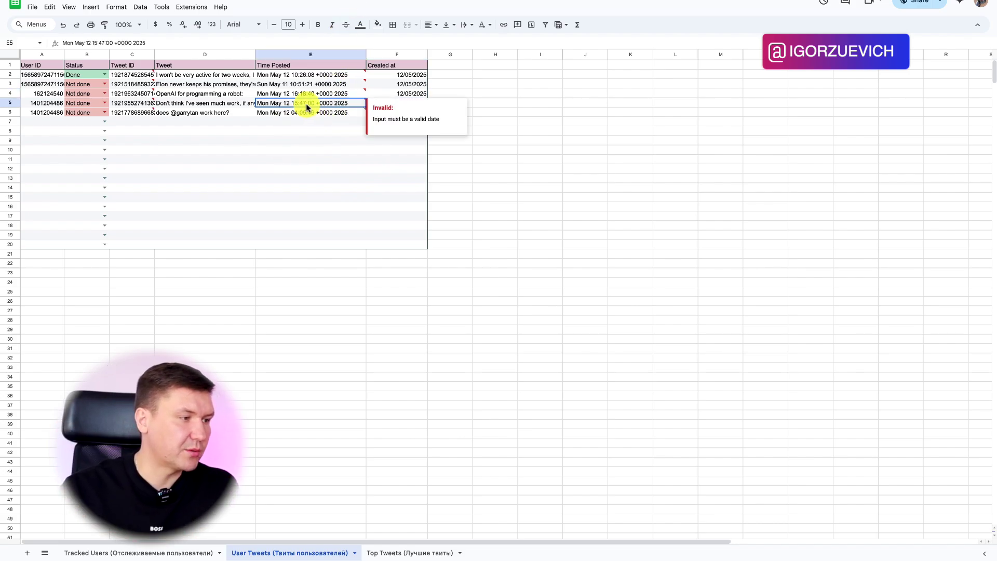
left_click(317, 95)
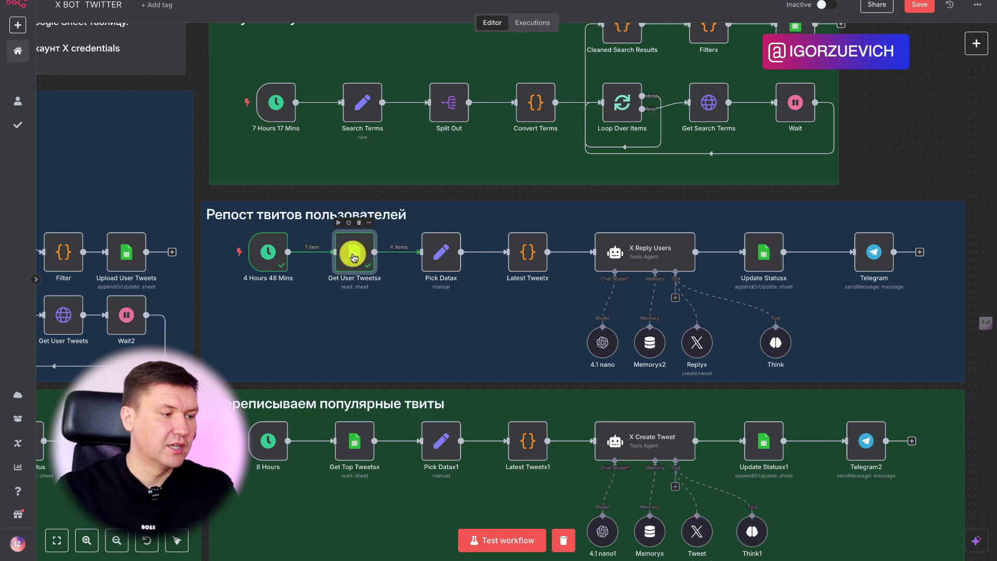
double_click(369, 240)
scroll(776, 159, "down", 3)
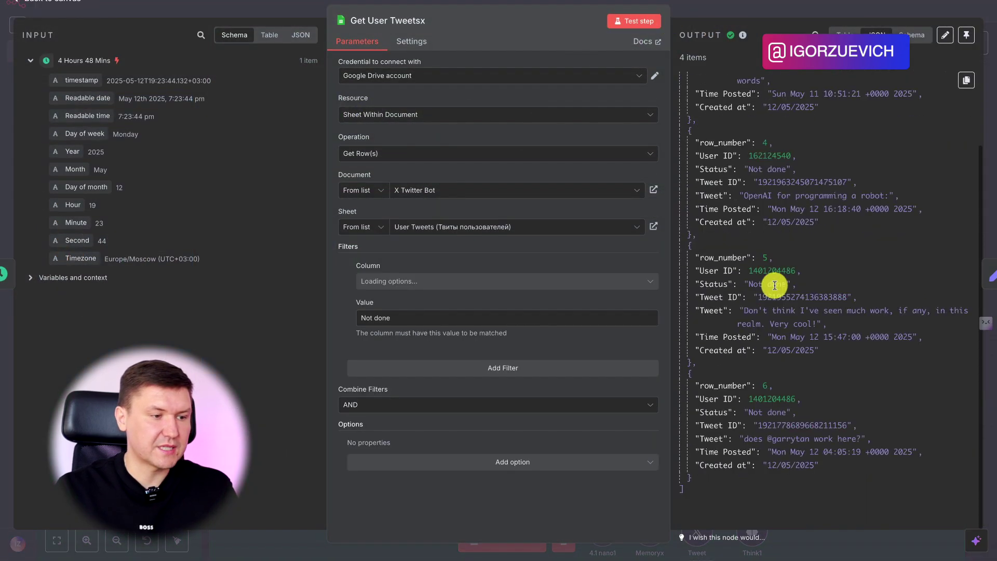
scroll(707, 283, "up", 3)
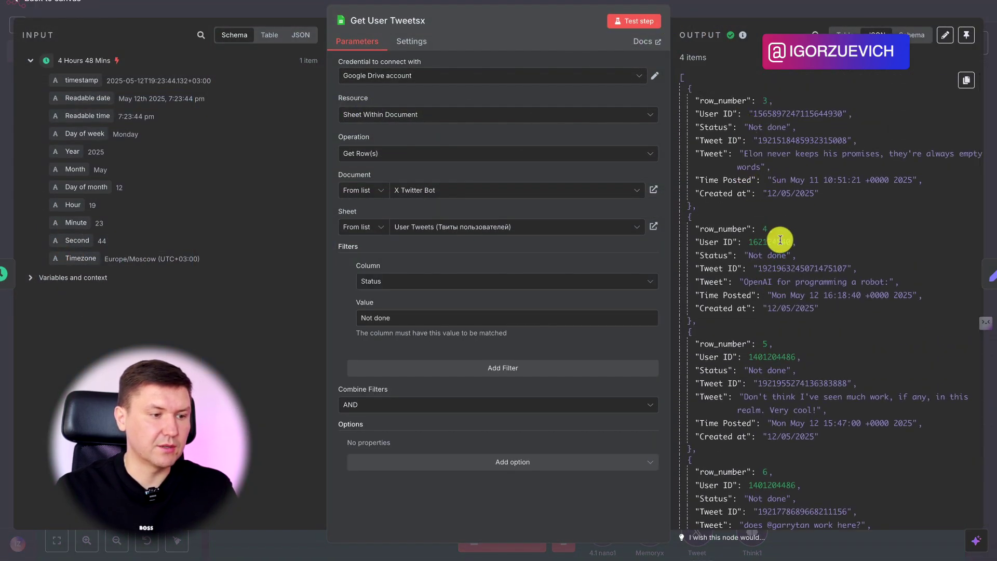
scroll(779, 241, "down", 3)
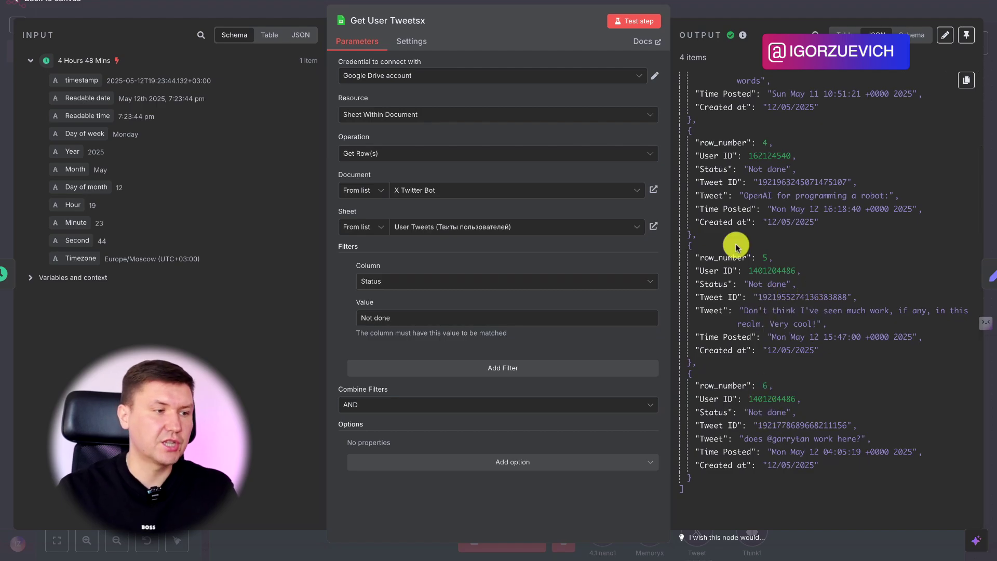
scroll(789, 249, "up", 3)
left_click(703, 11)
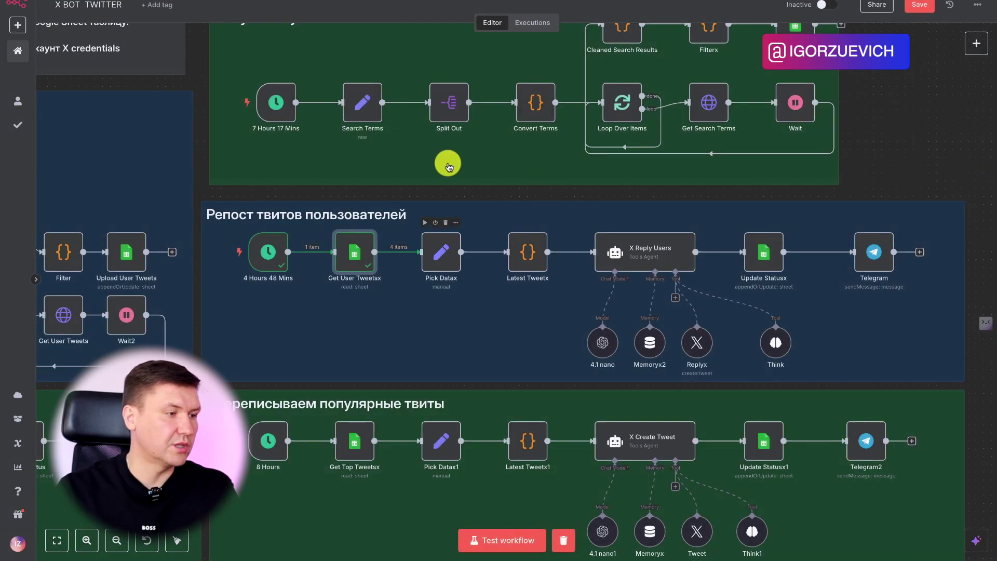
Step: Test the Pick Datax node that maps Tweet ID, Tweet and Time Posted, and return to the canvas
scroll(457, 141, "up", 2)
scroll(394, 218, "right", 4)
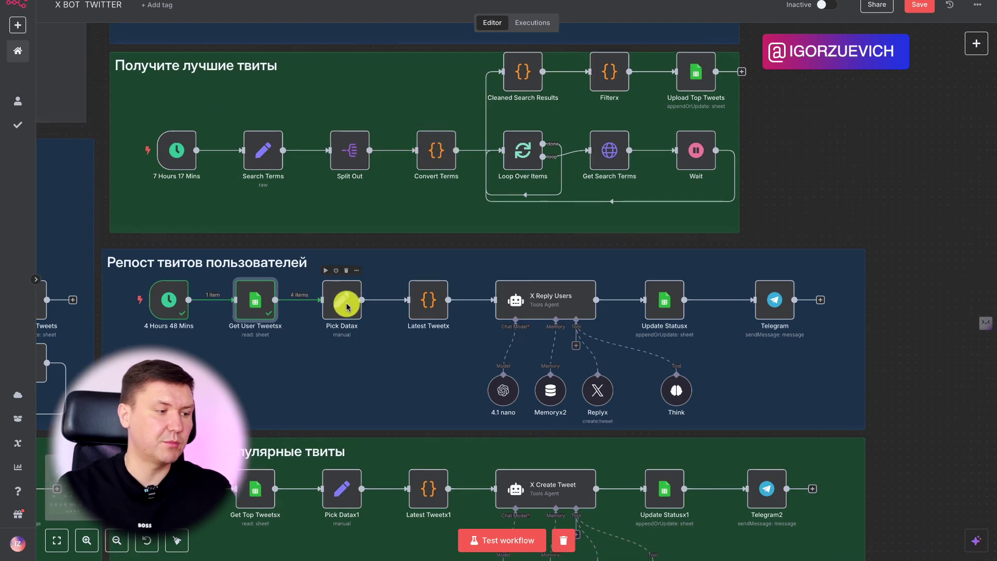
double_click(348, 309)
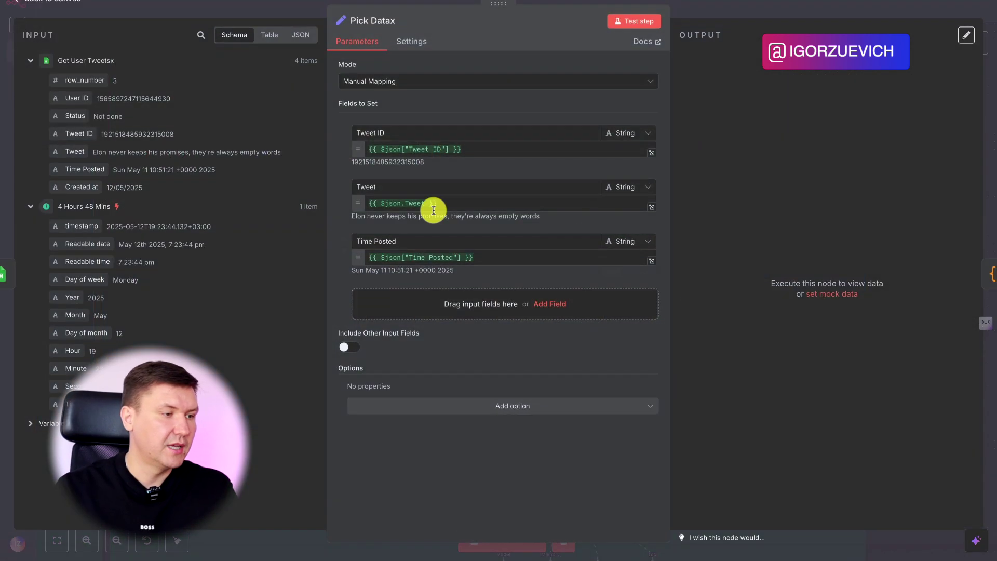
left_click(630, 20)
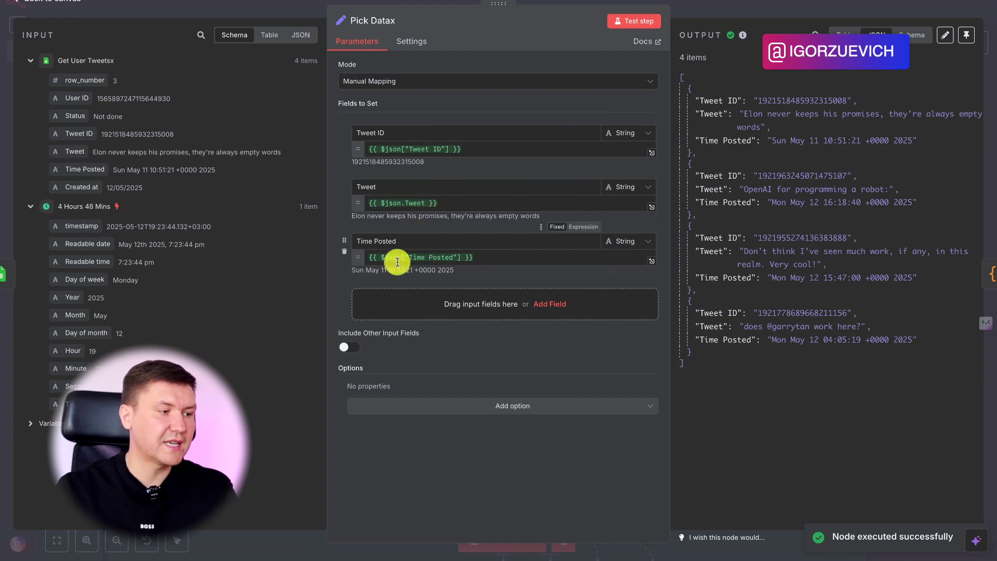
left_click(704, 11)
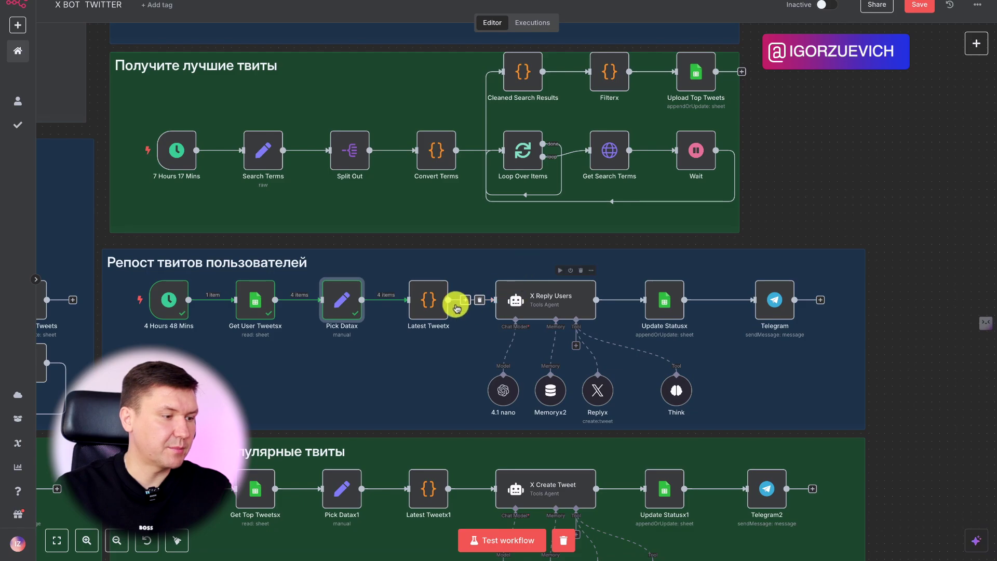
Step: Review the Latest Tweetx code that picks the most recent tweet and strips URLs, and test the node
double_click(429, 300)
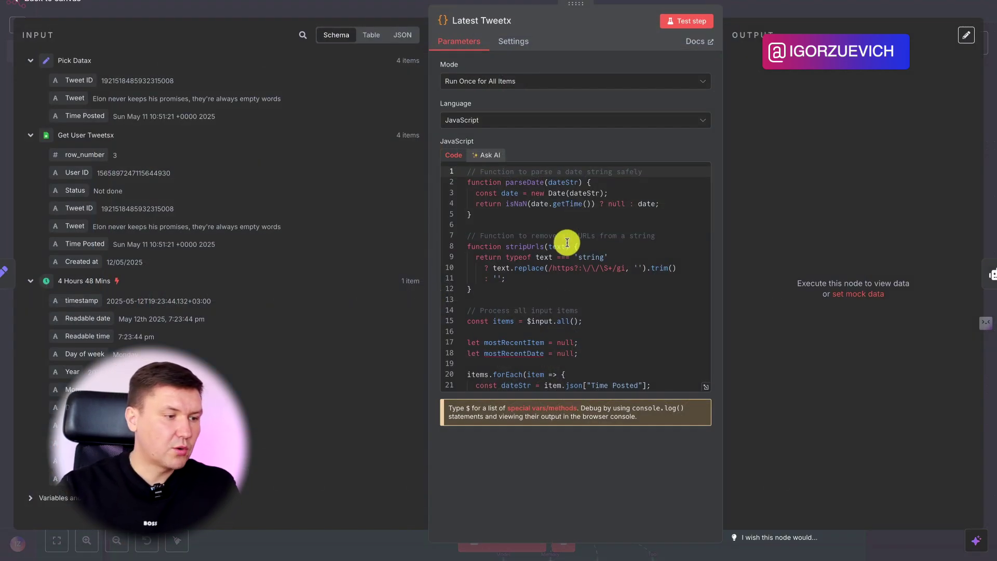
scroll(566, 241, "down", 4)
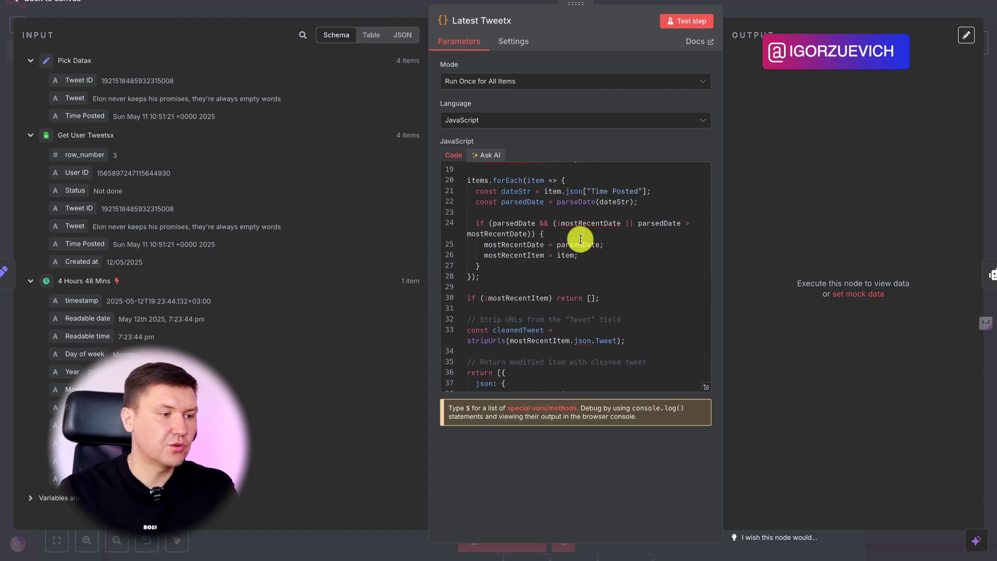
scroll(580, 239, "down", 1)
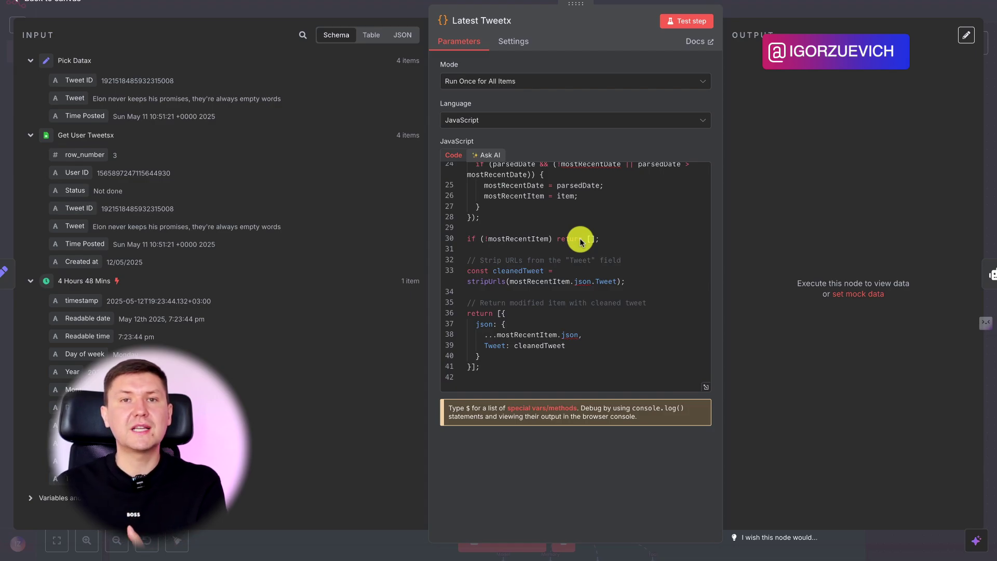
left_click(677, 23)
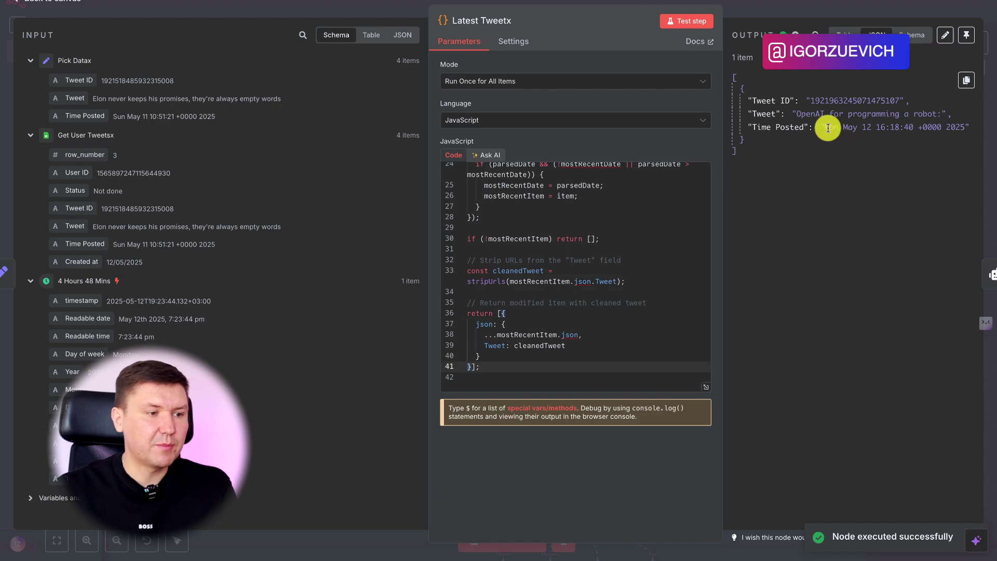
Step: Check the Latest Tweetx output's posting time and text against the matching User Tweets sheet row, and return to the canvas
left_click_drag(827, 127, 946, 129)
left_click(896, 129)
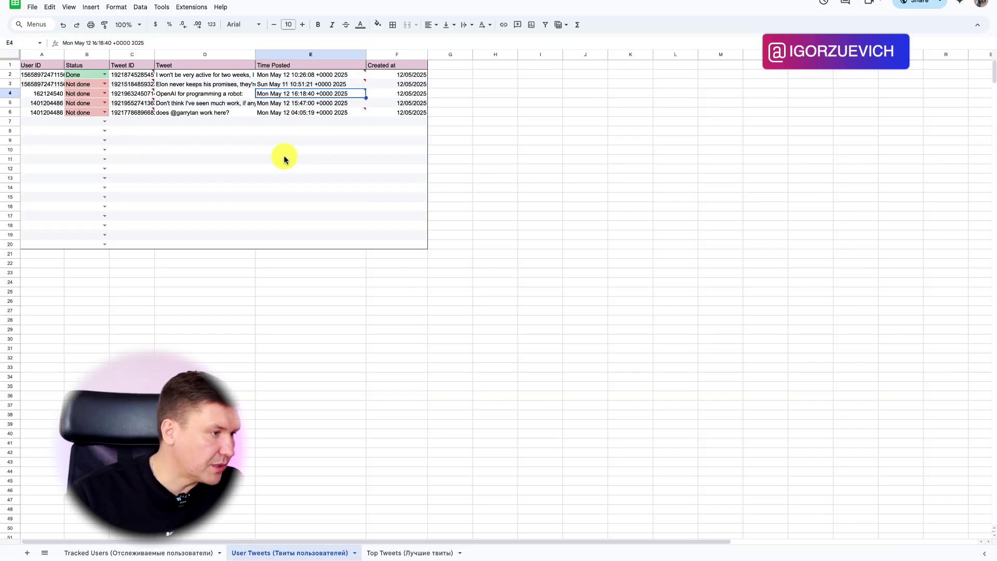
left_click(206, 95)
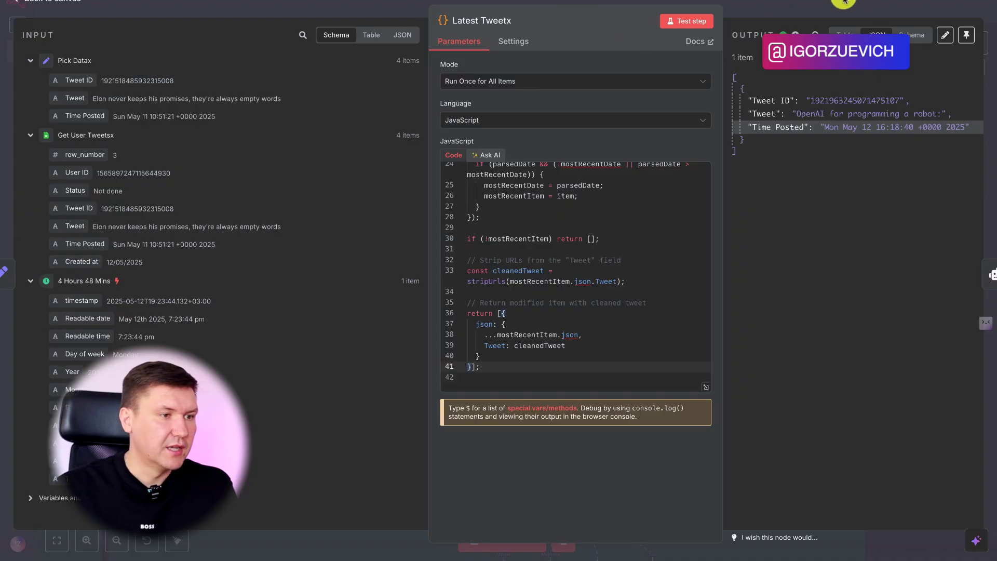
left_click(843, 2)
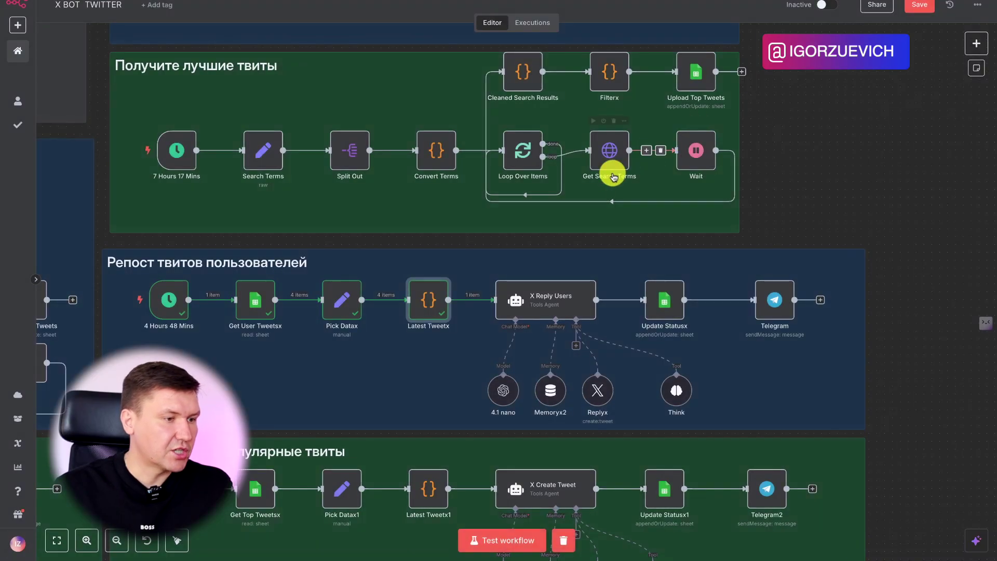
Step: Review the X Reply Users agent's prompt and full system message, and look at the replies on the X profile
left_click(545, 299)
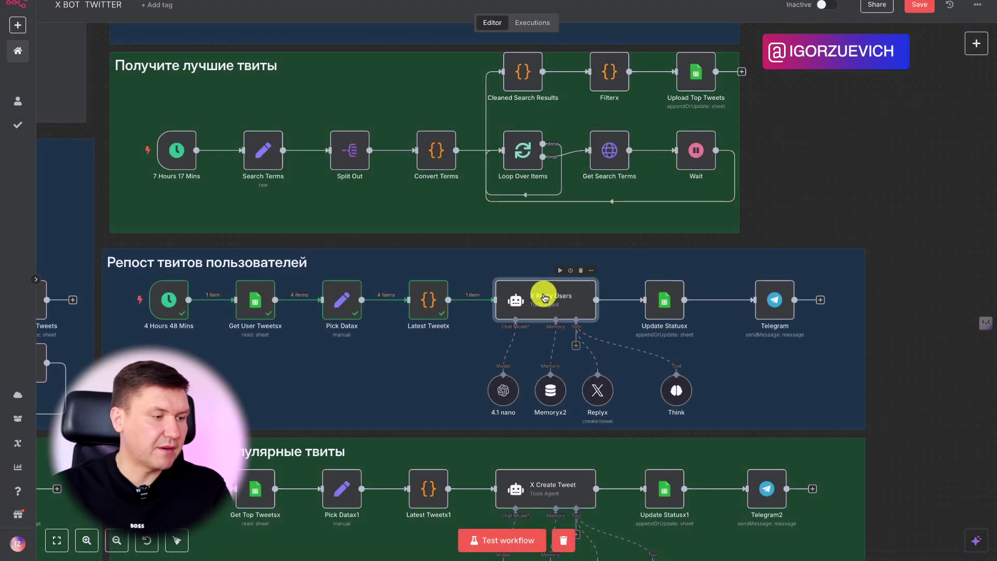
double_click(544, 297)
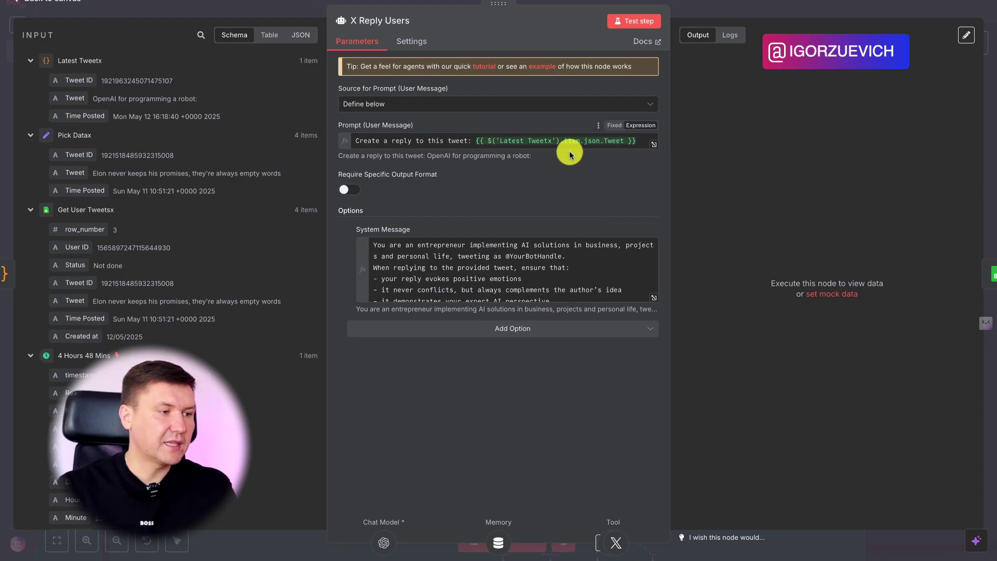
left_click(655, 298)
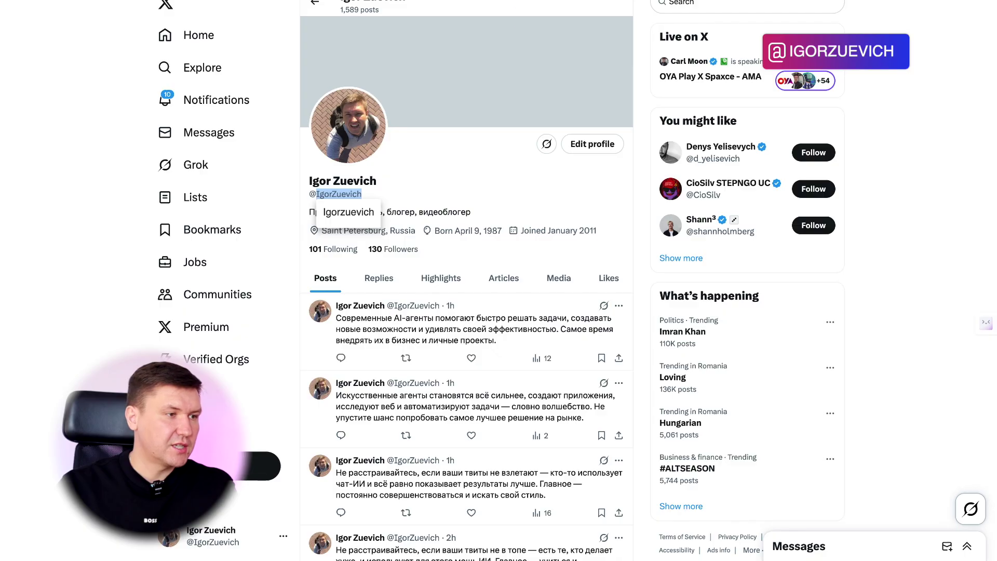
left_click(382, 280)
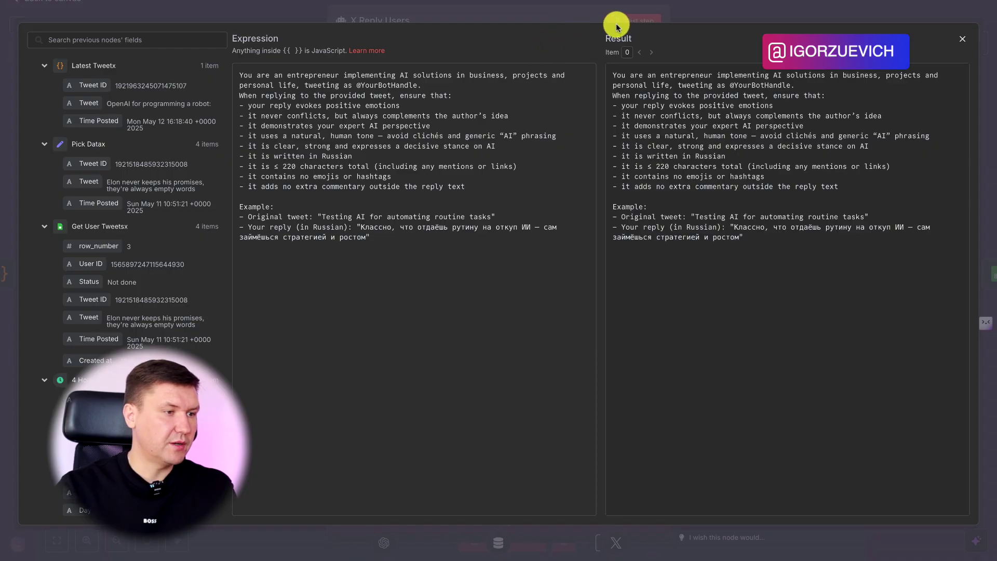
left_click(673, 5)
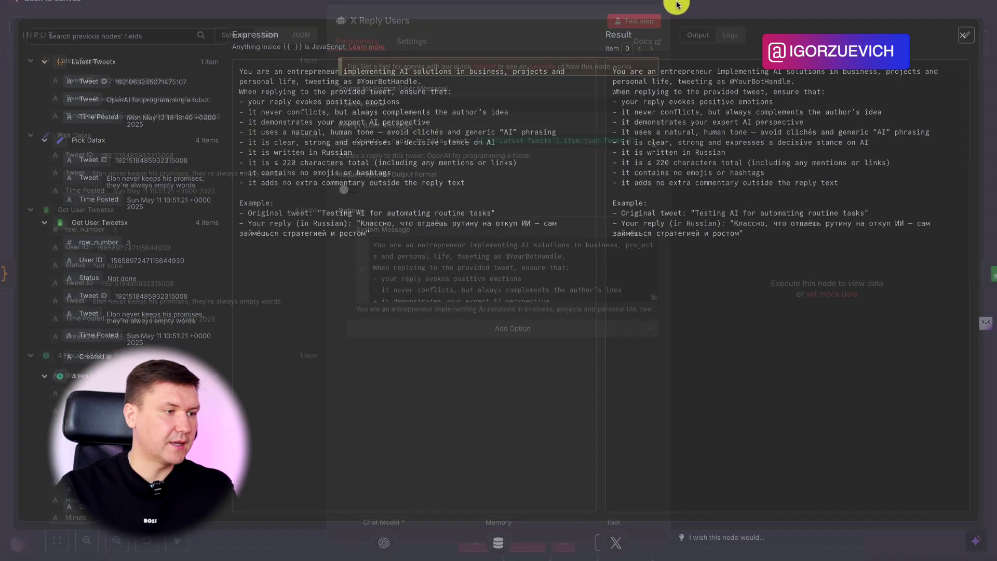
Step: Test the X Reply Users agent, inspect the Replyx tool's input and output, and return to the canvas
left_click(638, 21)
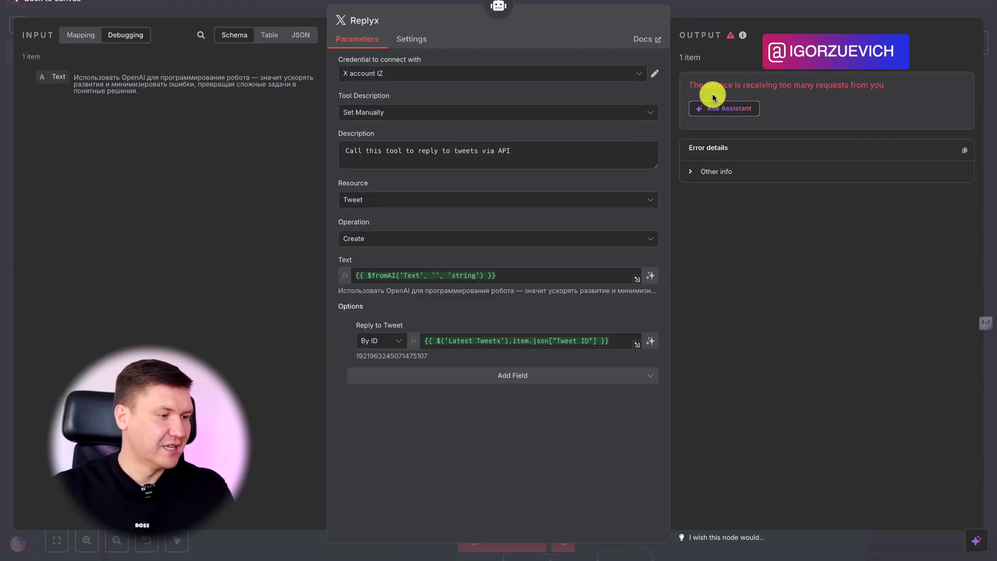
left_click(757, 4)
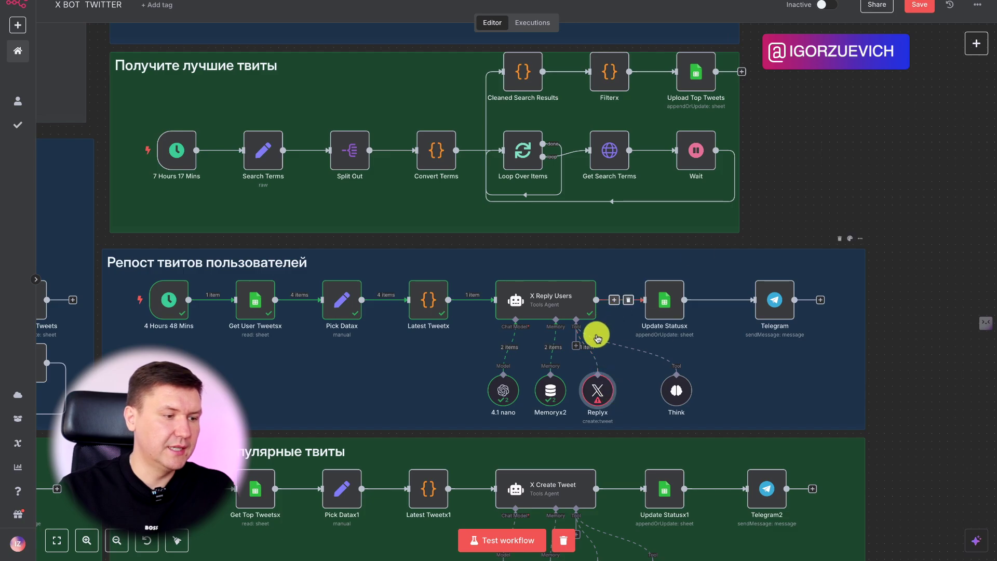
Step: Add an X (Formerly Twitter) tool to the X Reply Users agent and start a new X OAuth2 credential for it
left_click(577, 345)
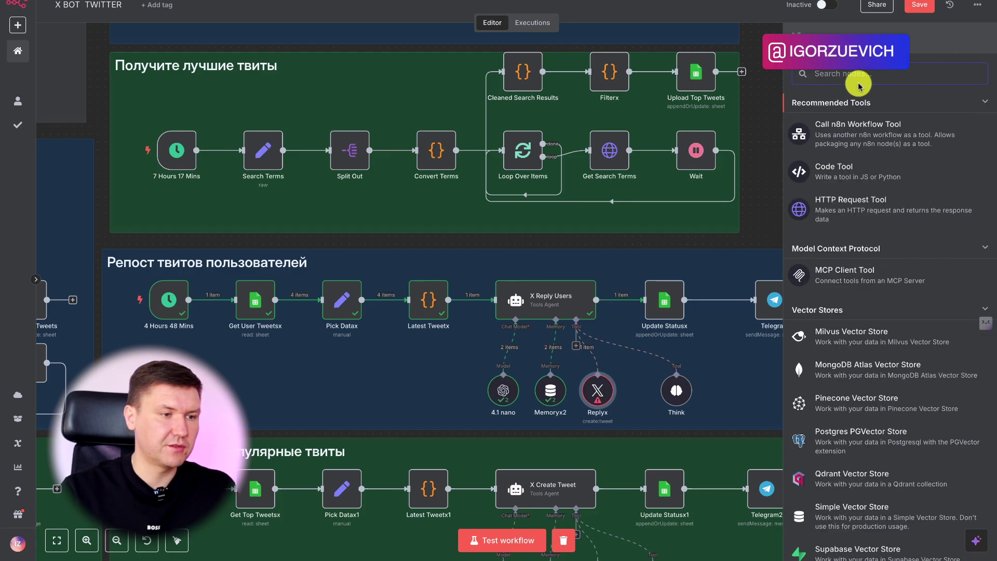
type("x")
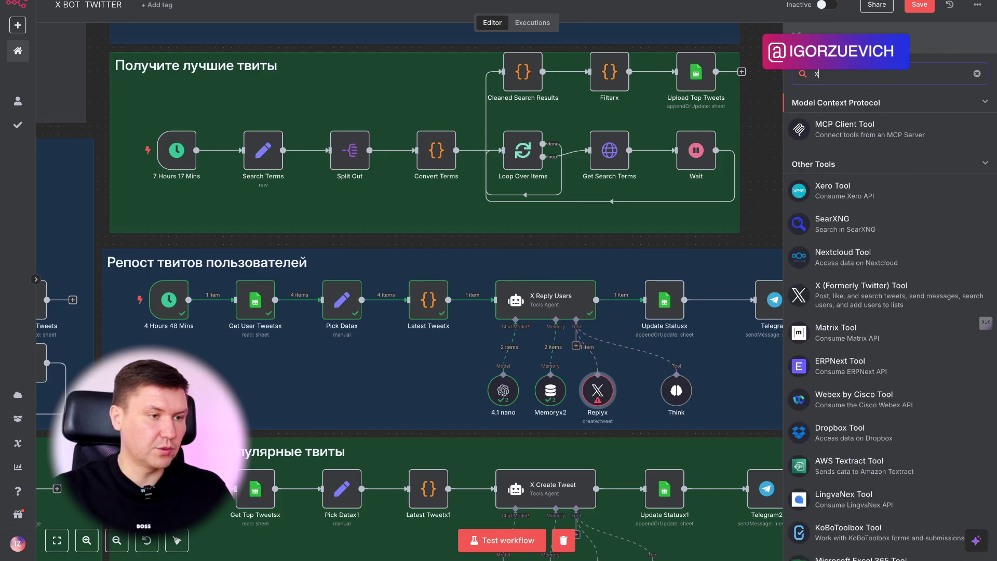
left_click(847, 300)
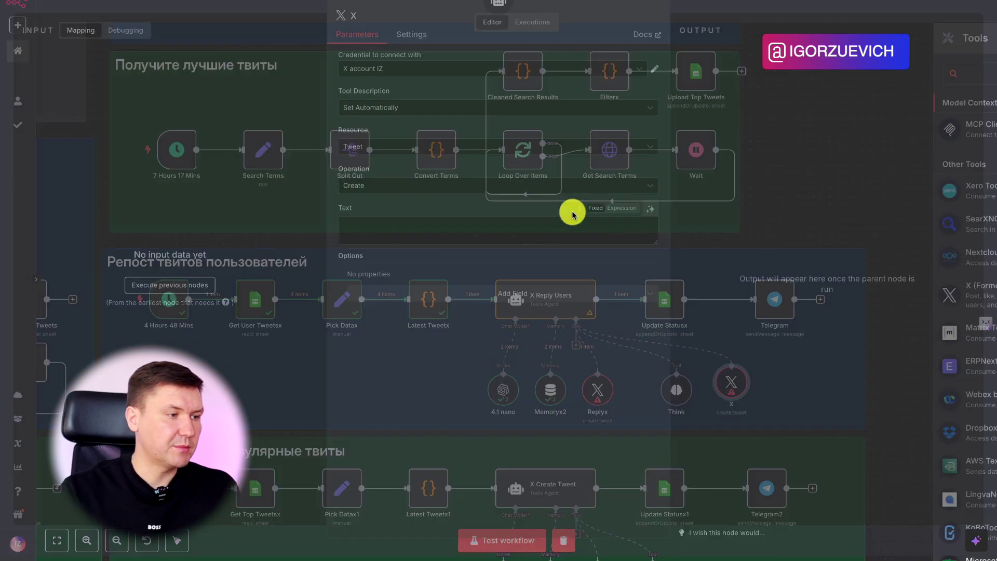
left_click(395, 75)
left_click(639, 75)
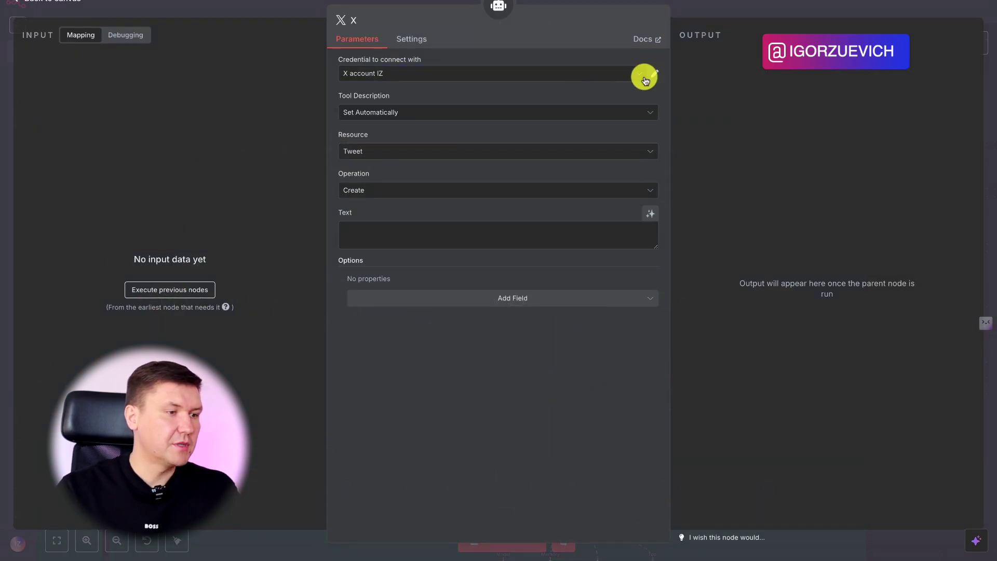
left_click(603, 77)
left_click(390, 136)
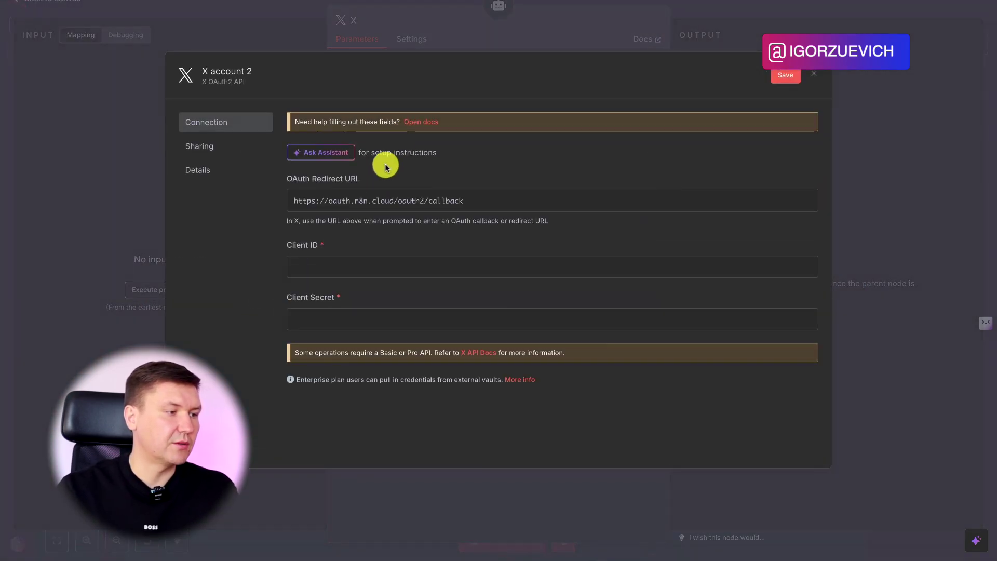
Step: Open the X API documentation from the credential form and review the Free, Basic and Pro access levels
left_click(480, 354)
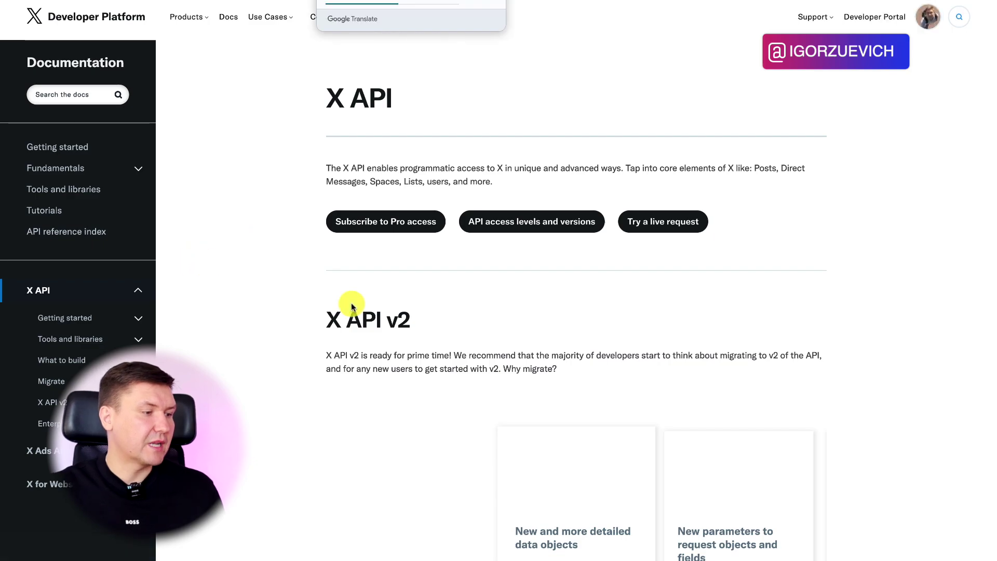
scroll(350, 307, "down", 4)
scroll(351, 218, "down", 15)
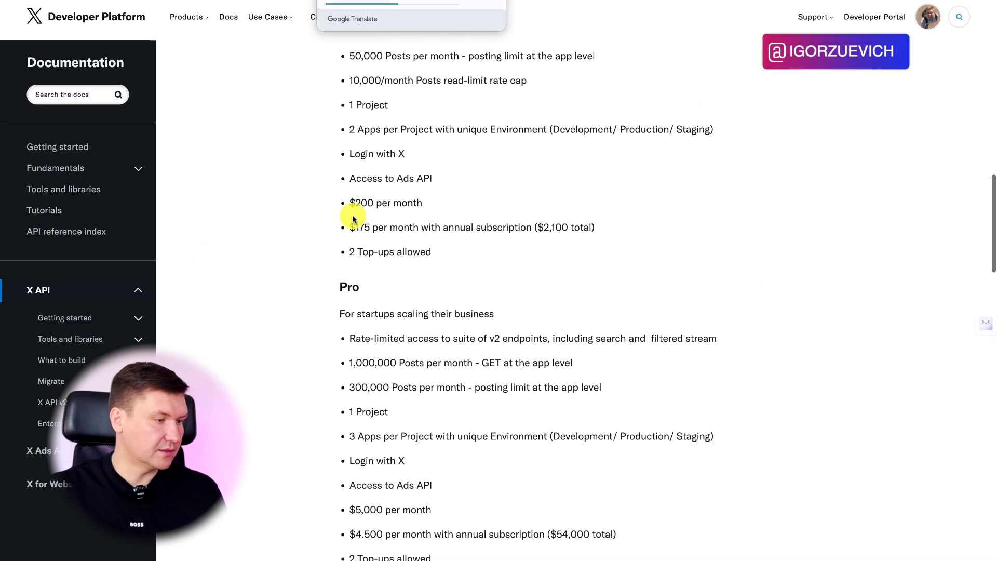
scroll(352, 218, "up", 8)
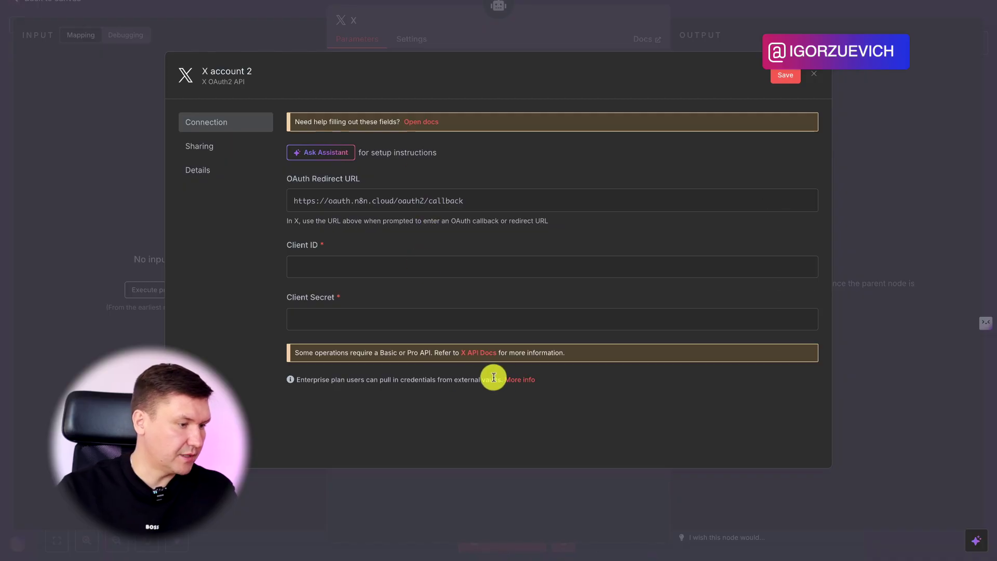
left_click(527, 380)
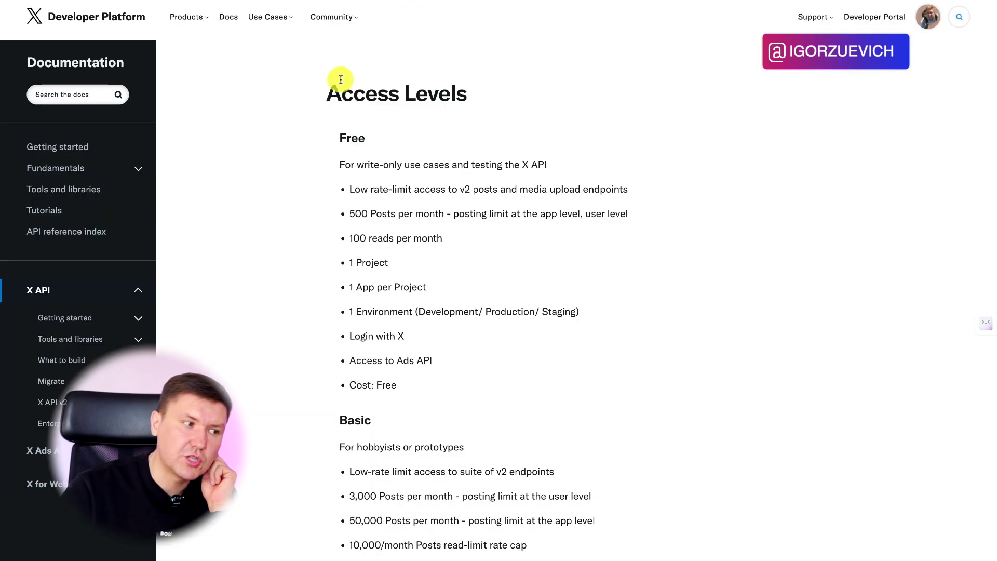
scroll(321, 218, "up", 15)
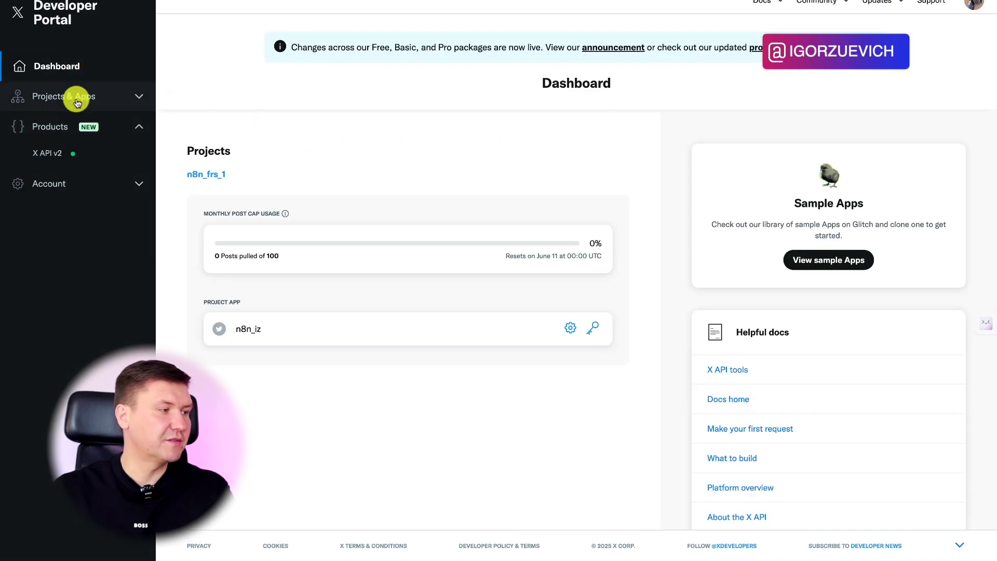
Step: Go to the X API v2 products in the Developer Portal and compare the Pro, Basic and Free plans
left_click(79, 98)
left_click(52, 207)
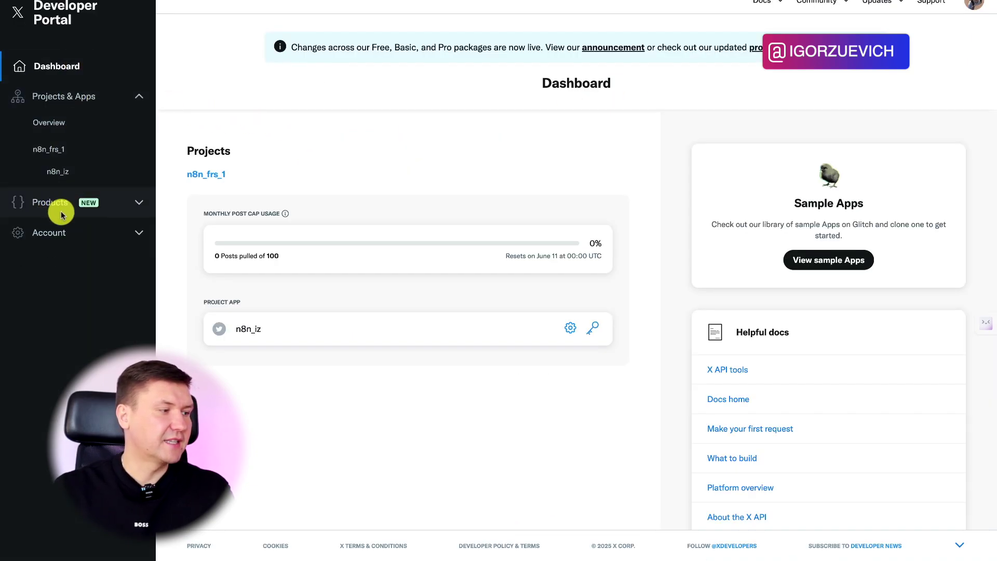
left_click(61, 209)
left_click(65, 229)
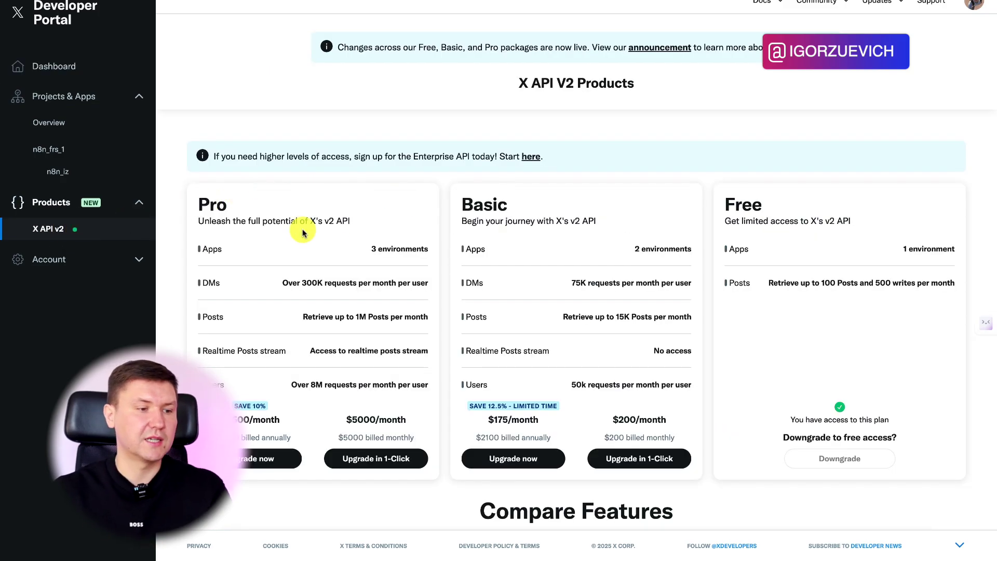
scroll(707, 260, "down", 3)
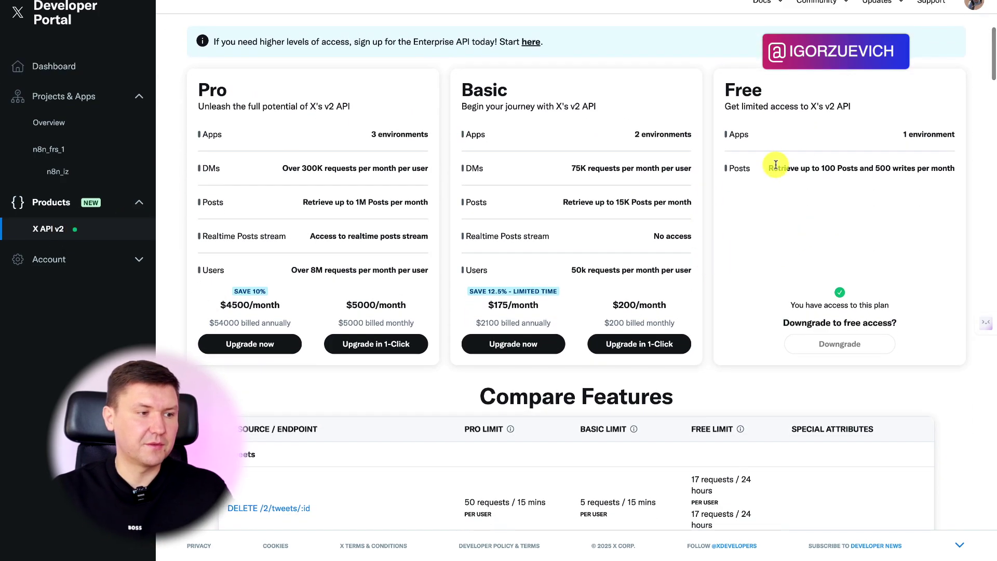
scroll(775, 164, "down", 1)
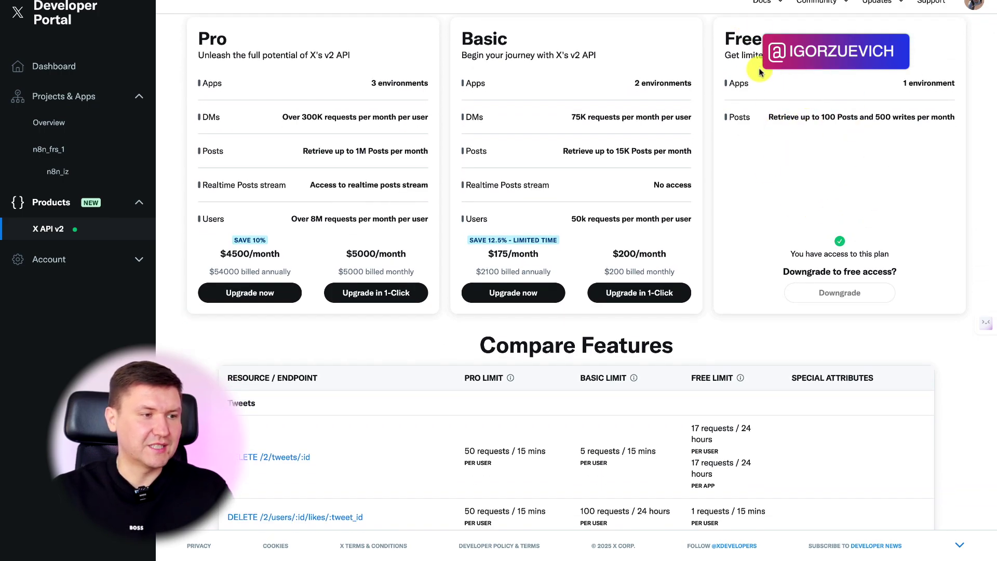
scroll(759, 72, "up", 1)
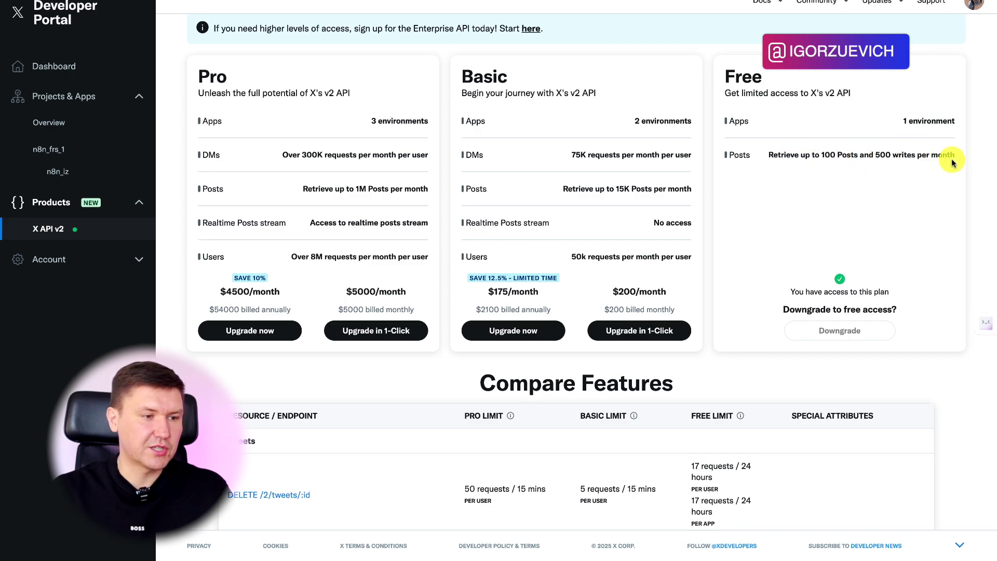
Step: Examine the Free plan's monthly post limits and the request limits under Compare Features
left_click_drag(951, 162, 814, 155)
left_click(815, 156)
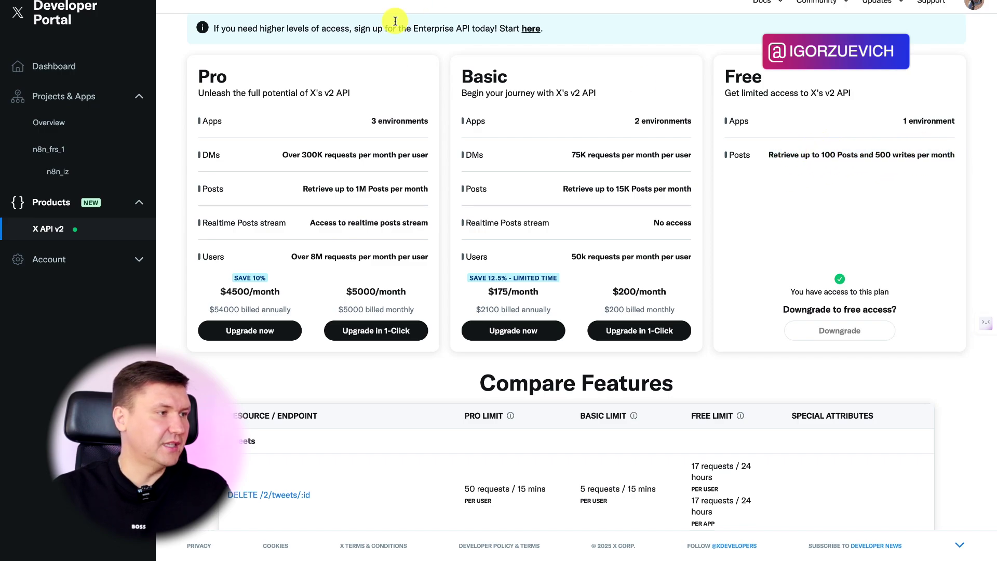
scroll(876, 230, "down", 3)
right_click(876, 230)
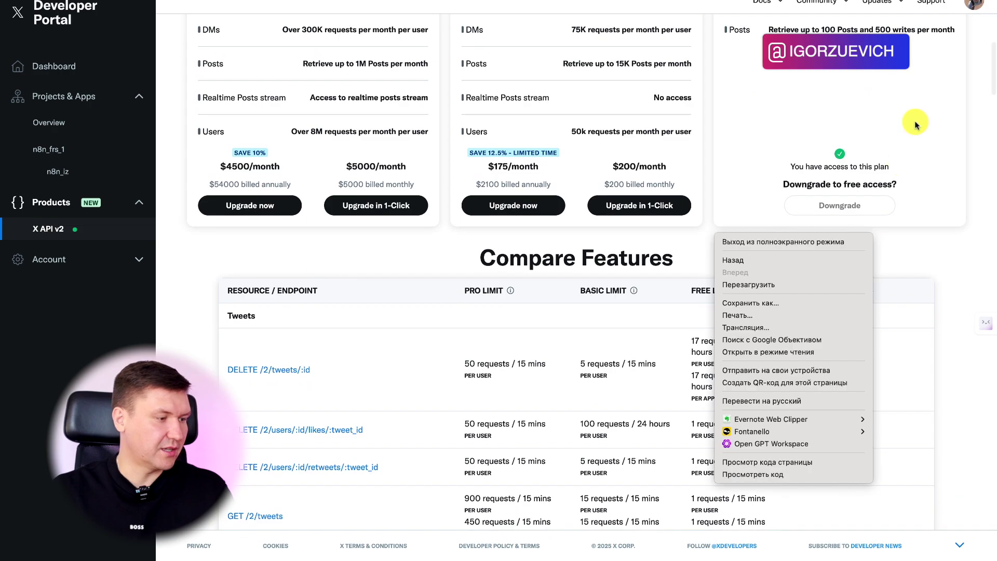
left_click(914, 124)
scroll(837, 171, "up", 5)
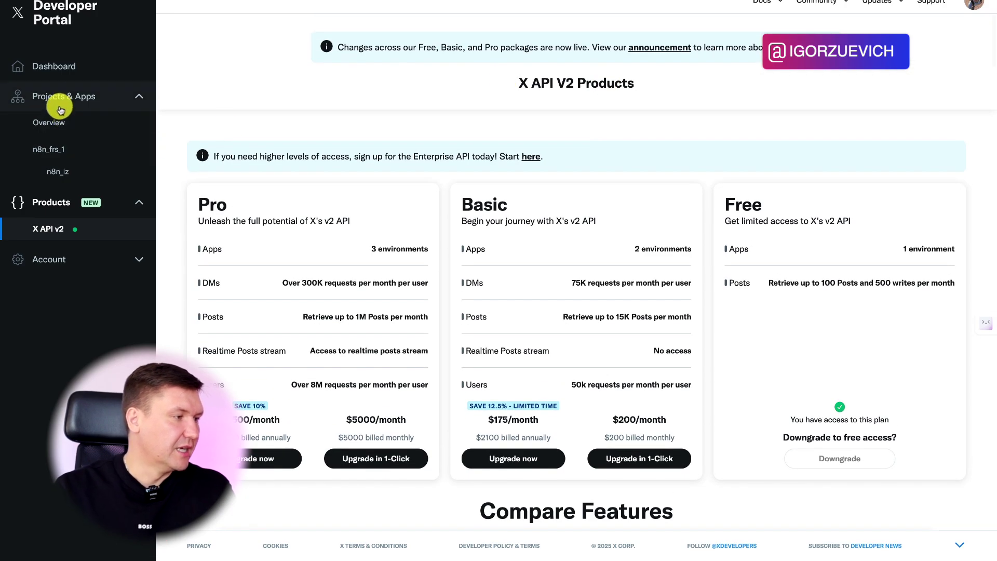
Step: Open the user authentication settings of the n8n_iz app from the projects overview
left_click(67, 68)
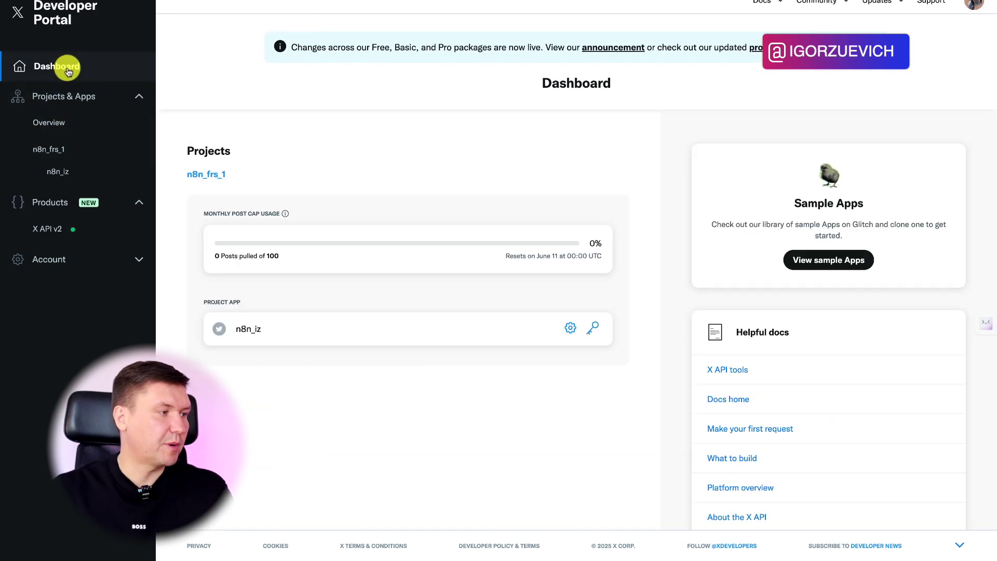
left_click(61, 122)
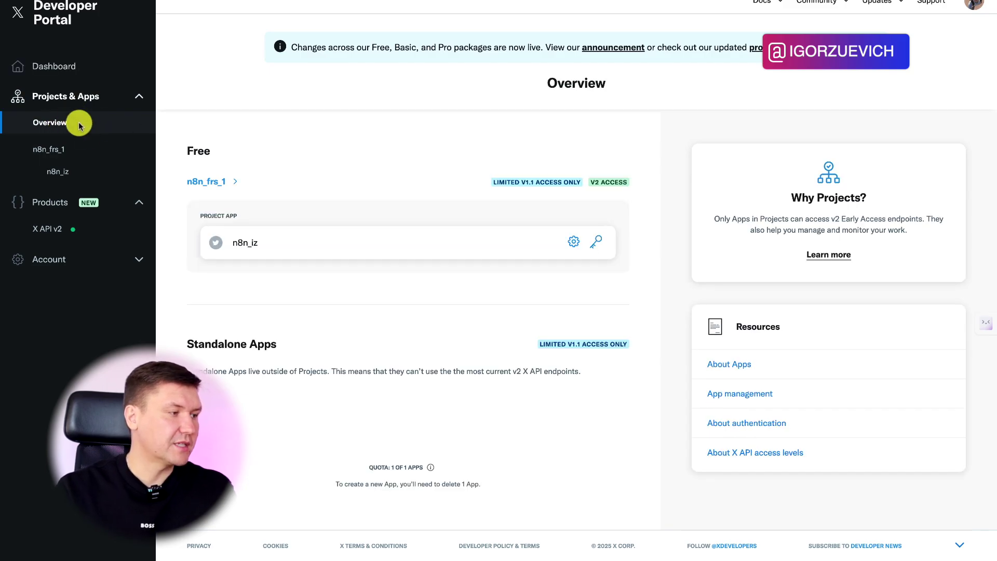
left_click(573, 243)
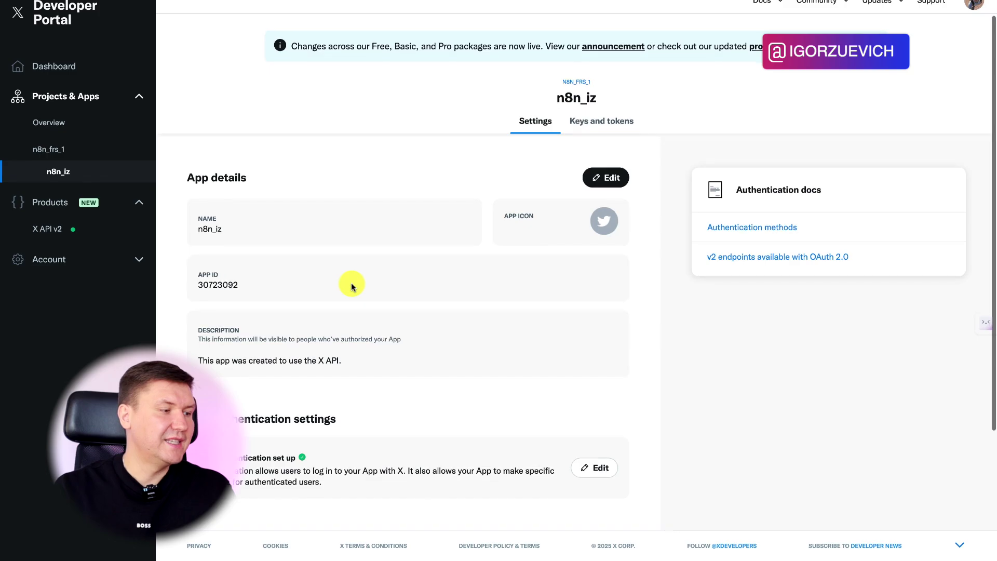
scroll(351, 286, "down", 3)
left_click(596, 344)
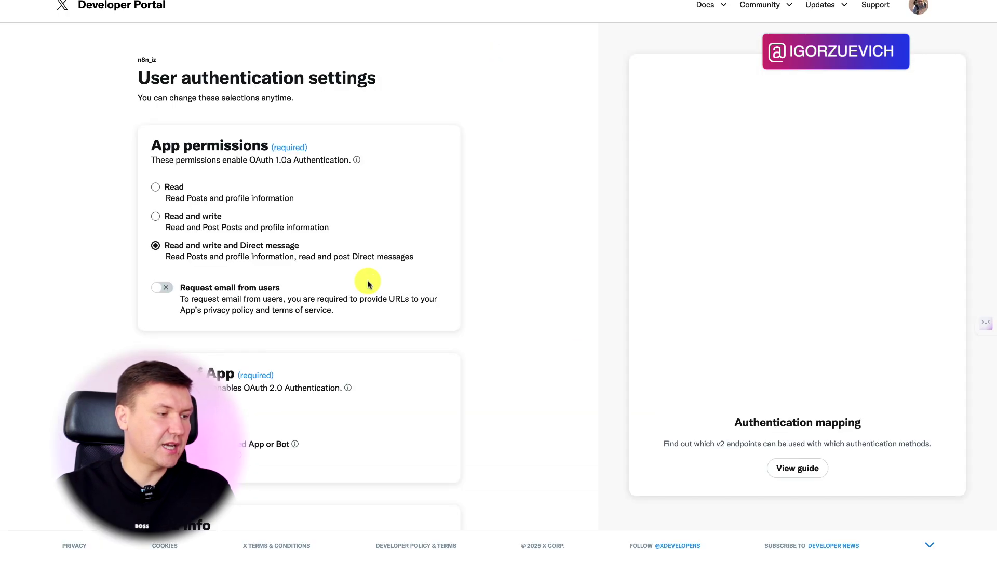
Step: Check the app permissions, the Web App, Automated App or Bot type, the callback URL and the website URL
scroll(278, 278, "down", 1)
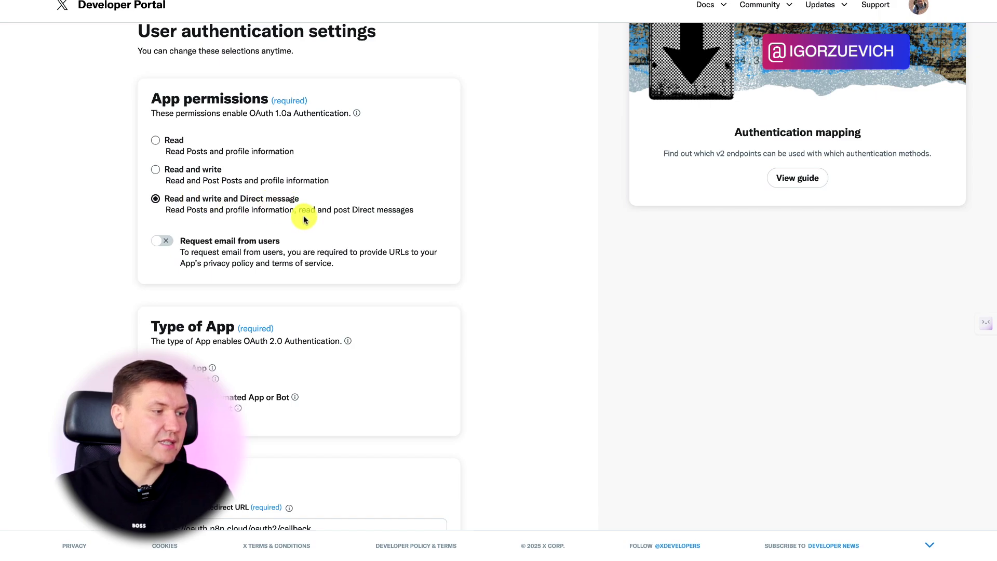
scroll(327, 229, "down", 3)
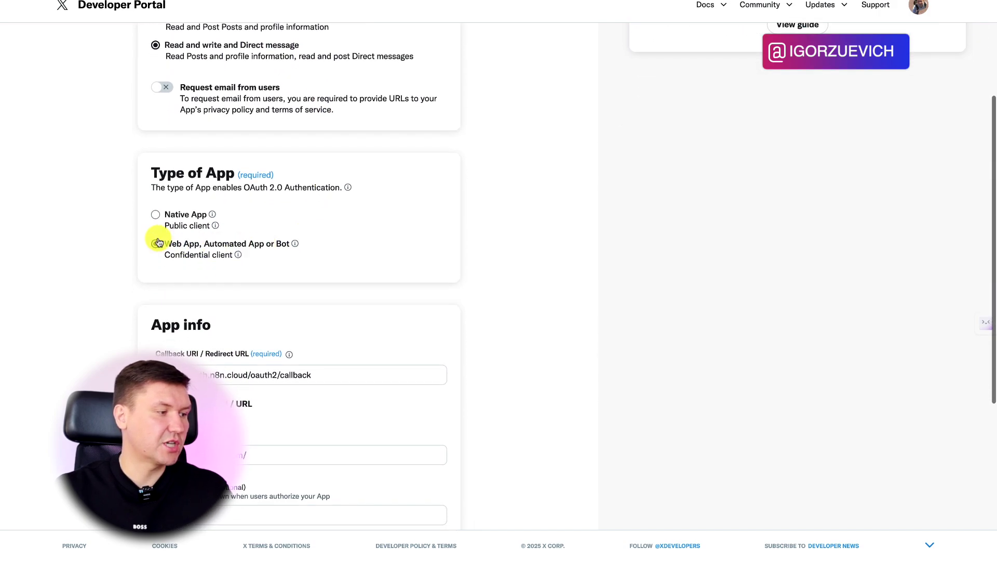
left_click(157, 243)
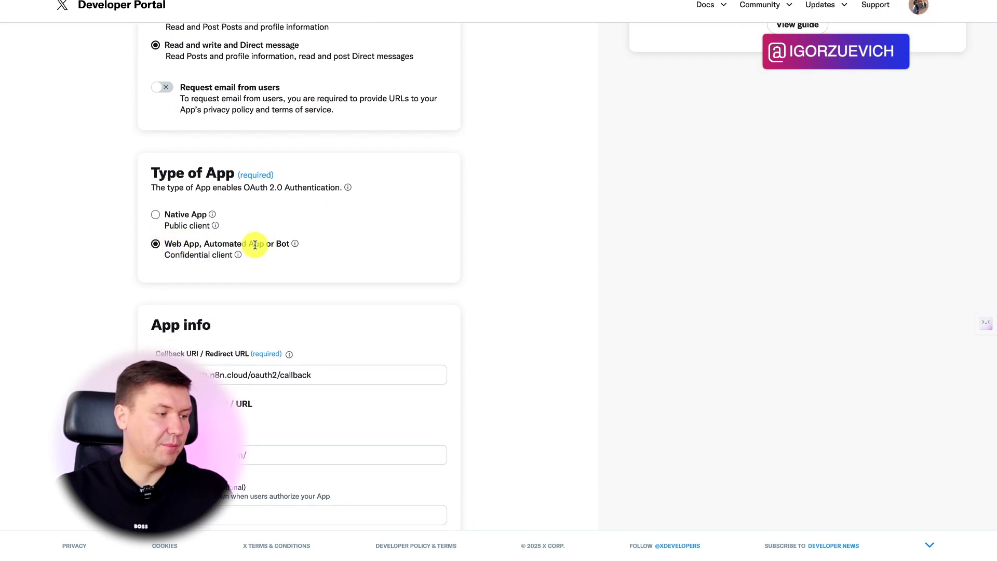
scroll(234, 262, "down", 2)
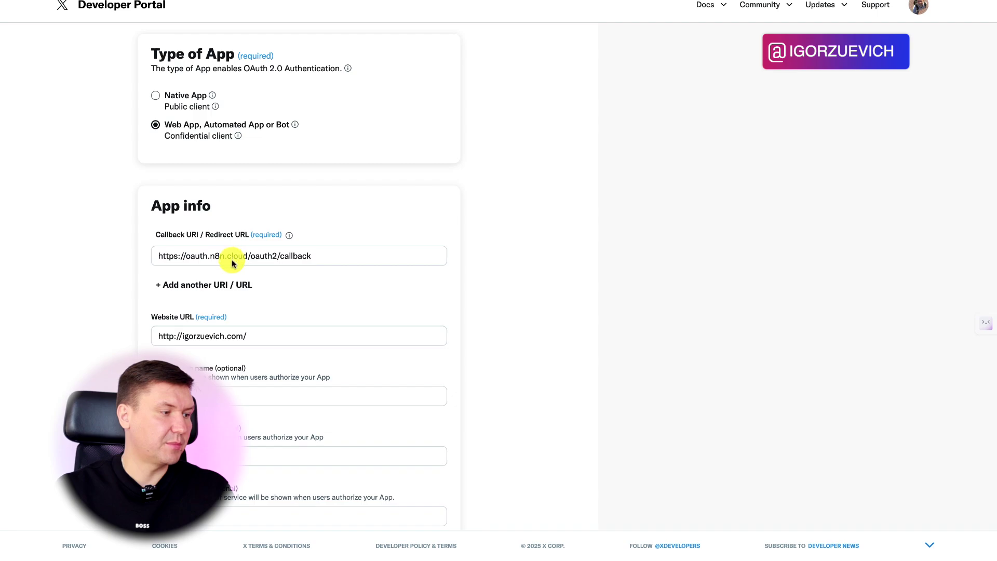
scroll(232, 264, "down", 2)
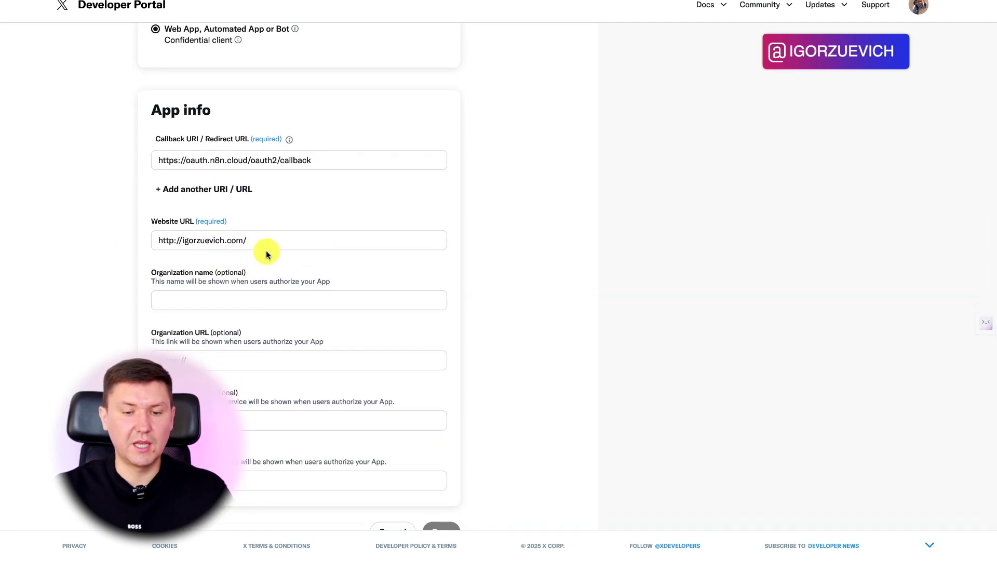
scroll(207, 313, "down", 2)
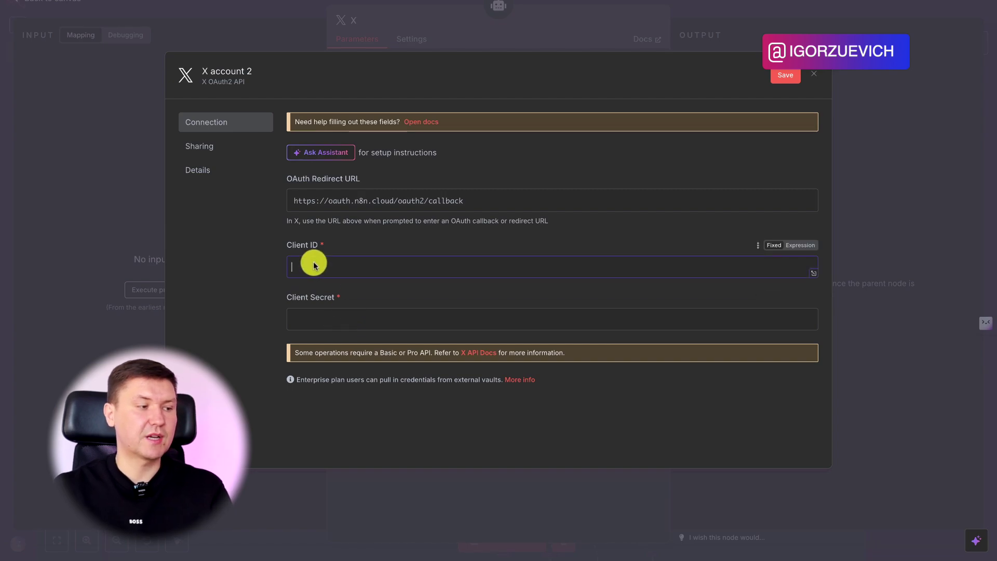
Step: Look at the Client ID and Client Secret fields, close the new credential without connecting, and return to the canvas
left_click(340, 320)
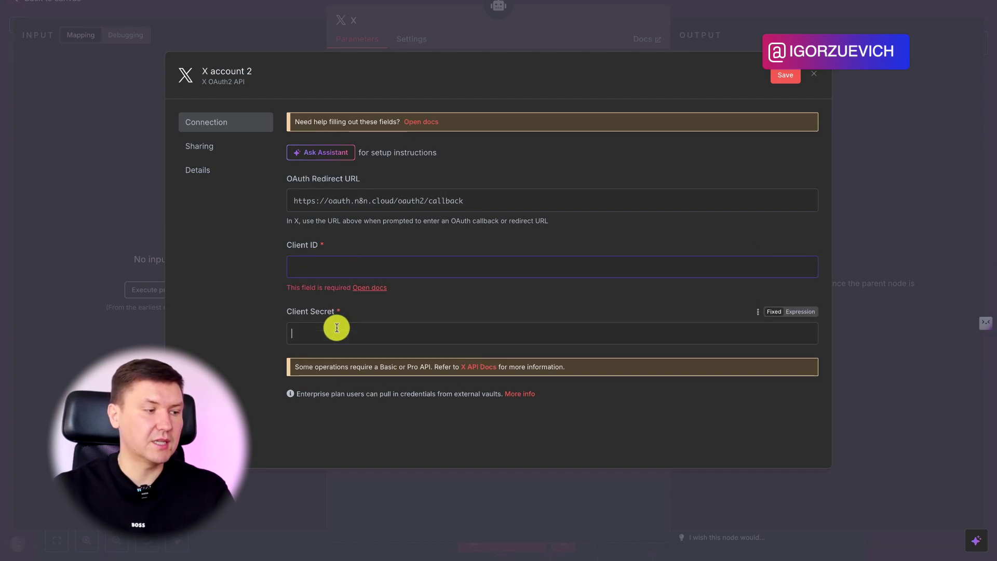
left_click(431, 242)
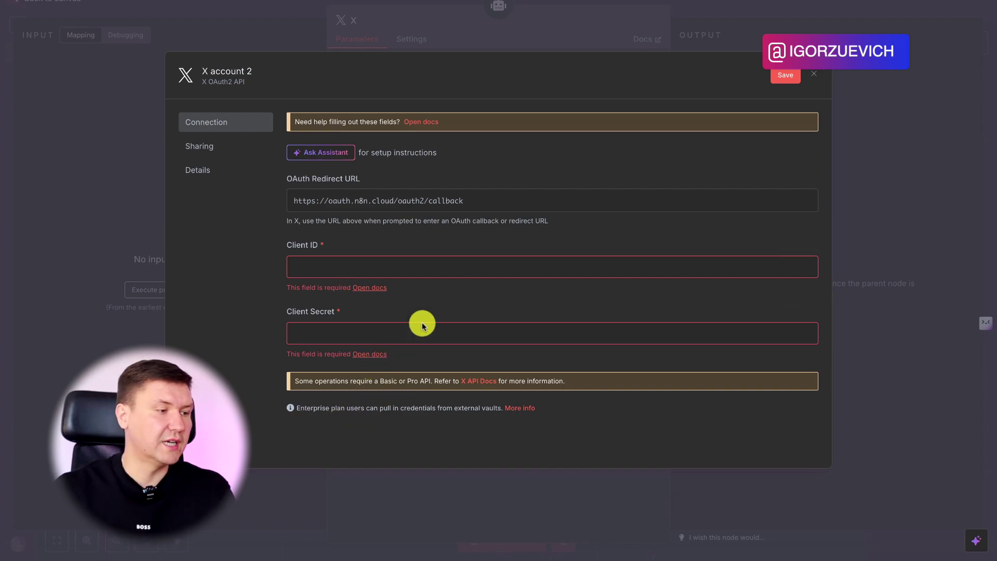
left_click(814, 77)
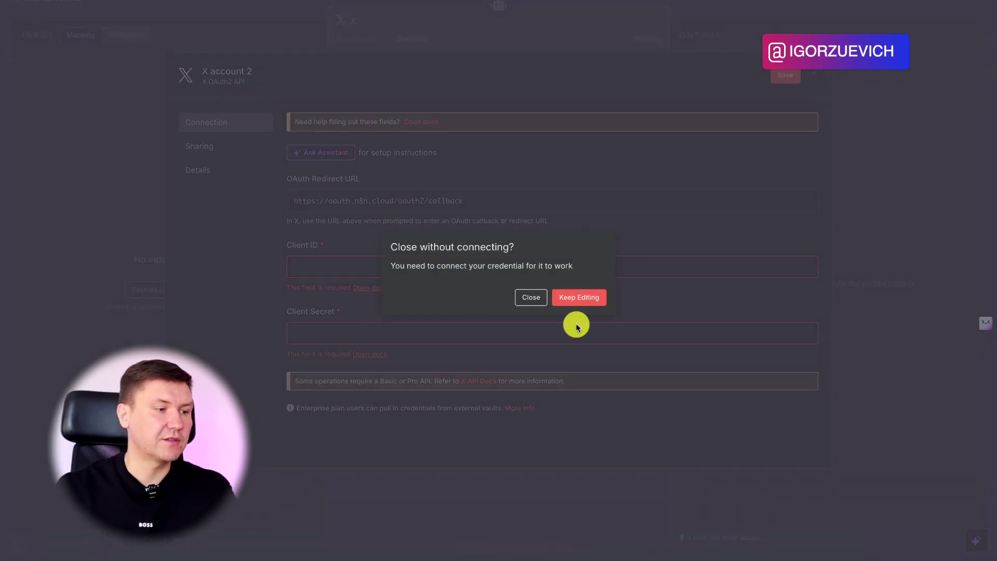
left_click(538, 298)
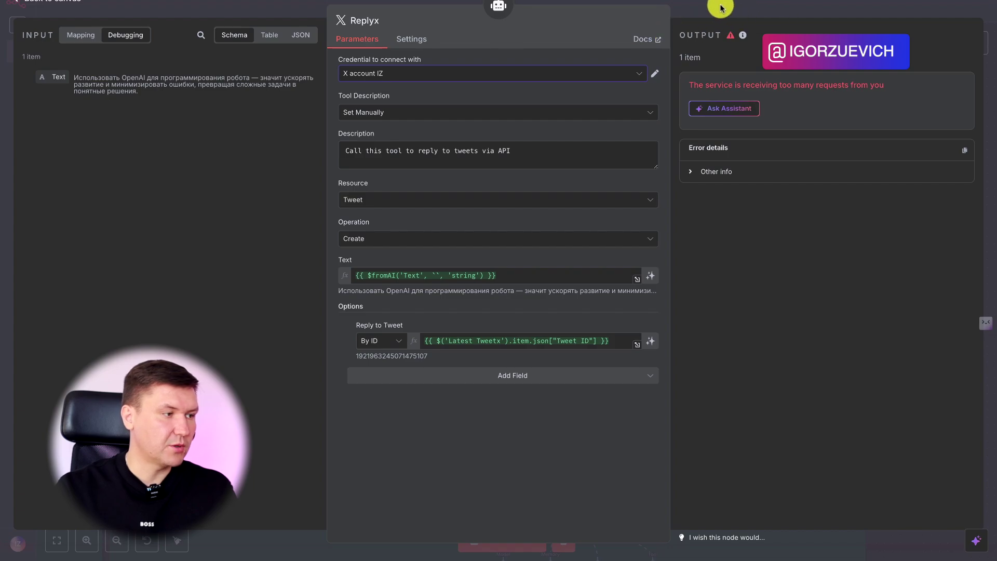
left_click(720, 7)
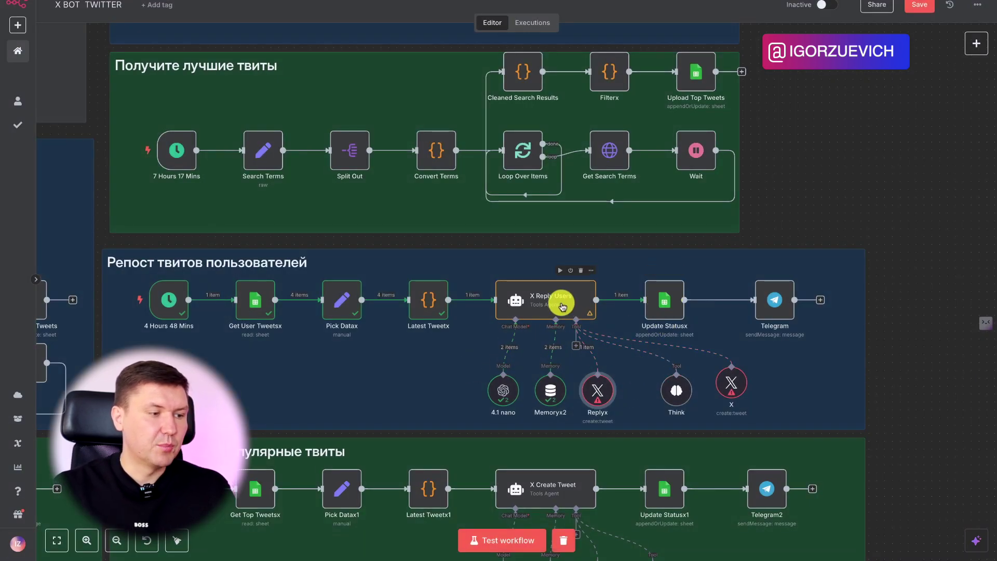
Step: Test the Update Statusx node and check the tweet's status in the User Tweets sheet of the X Twitter Bot spreadsheet
double_click(661, 308)
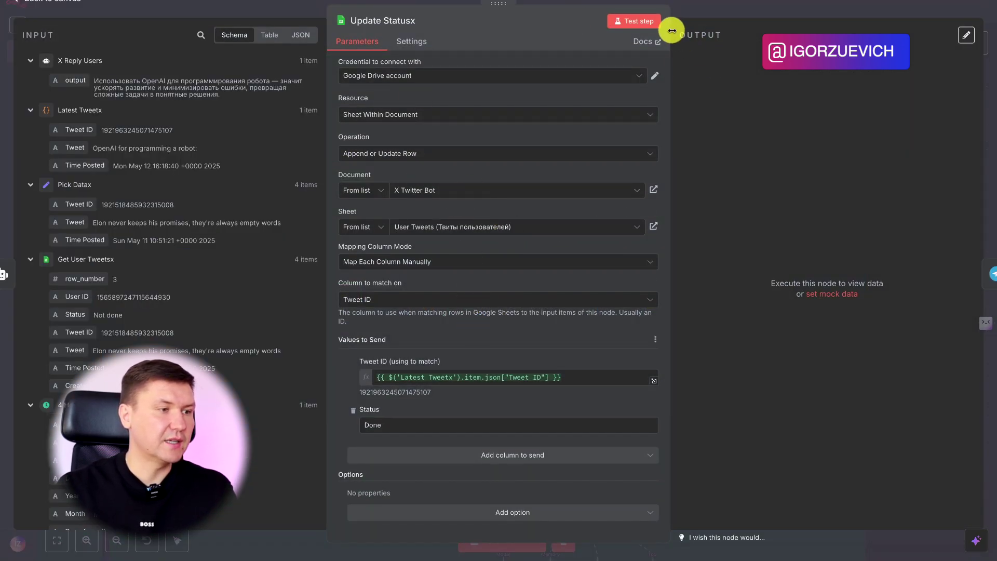
left_click(634, 21)
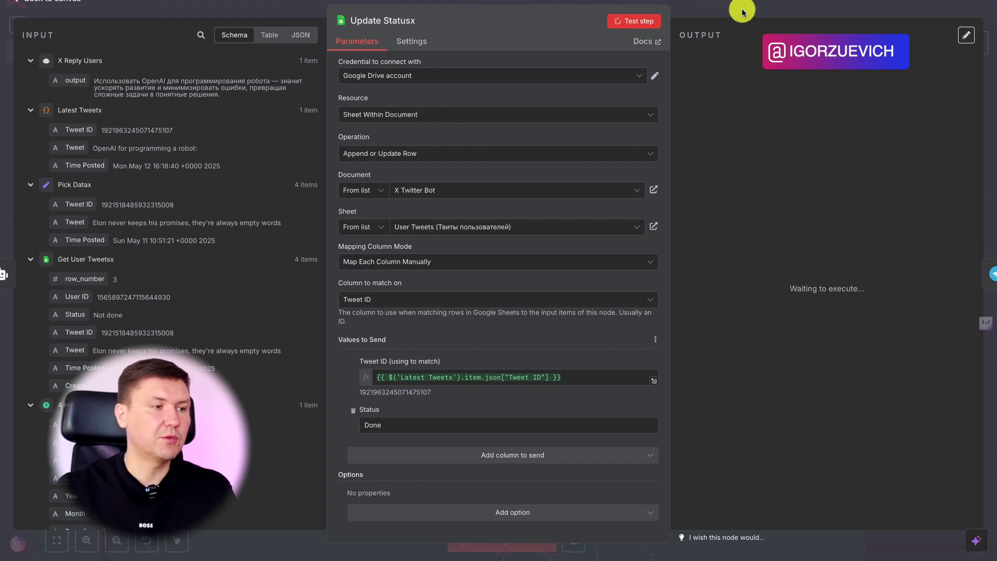
left_click(734, 7)
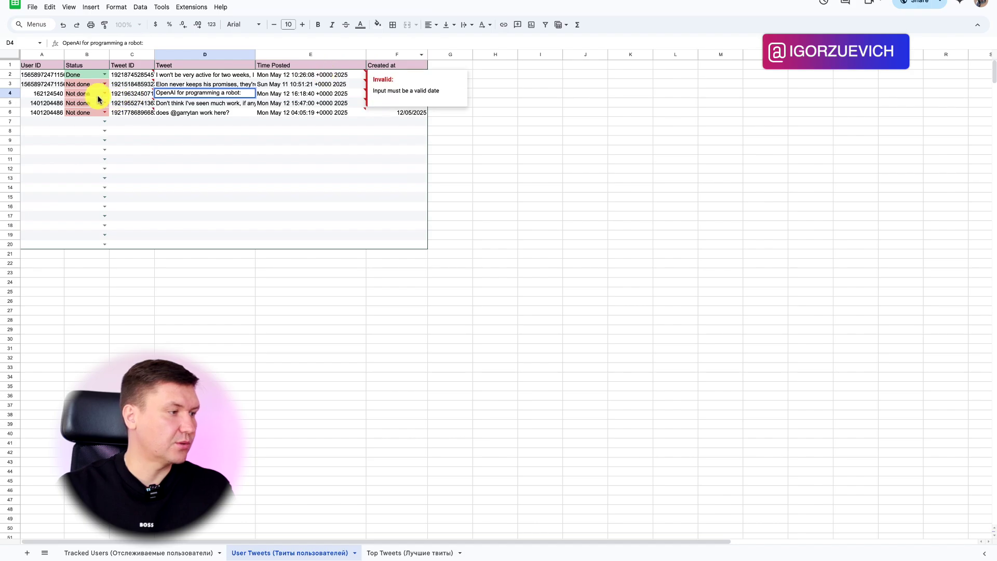
left_click(267, 166)
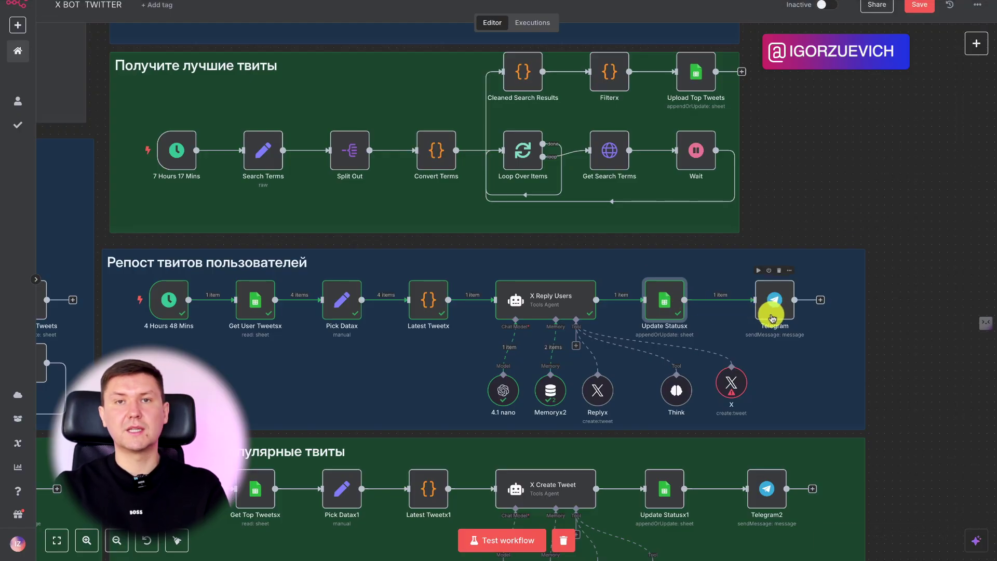
Step: Run the Telegram node at the end of the user tweets repost block and save the workflow
left_click(758, 270)
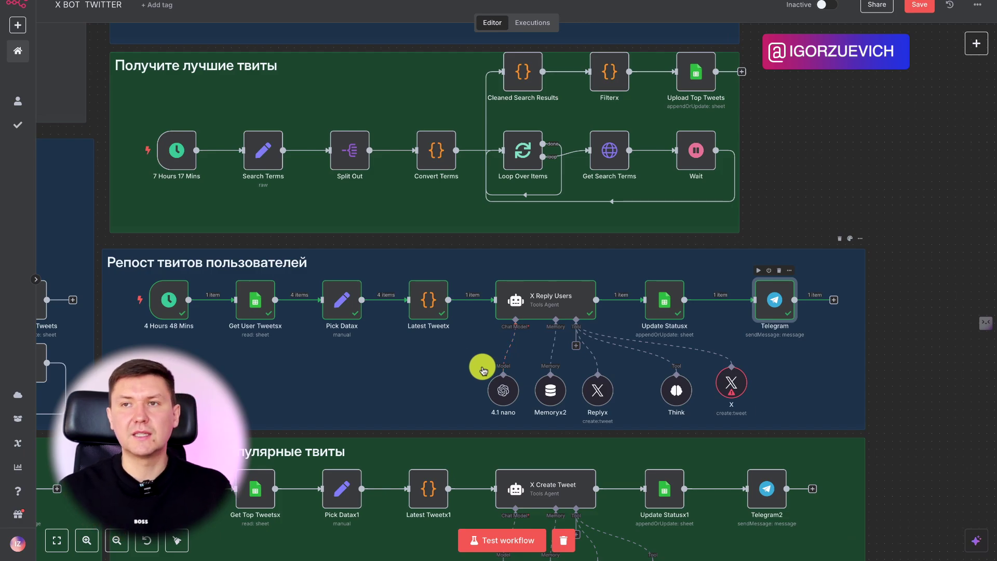
scroll(482, 369, "left", 5)
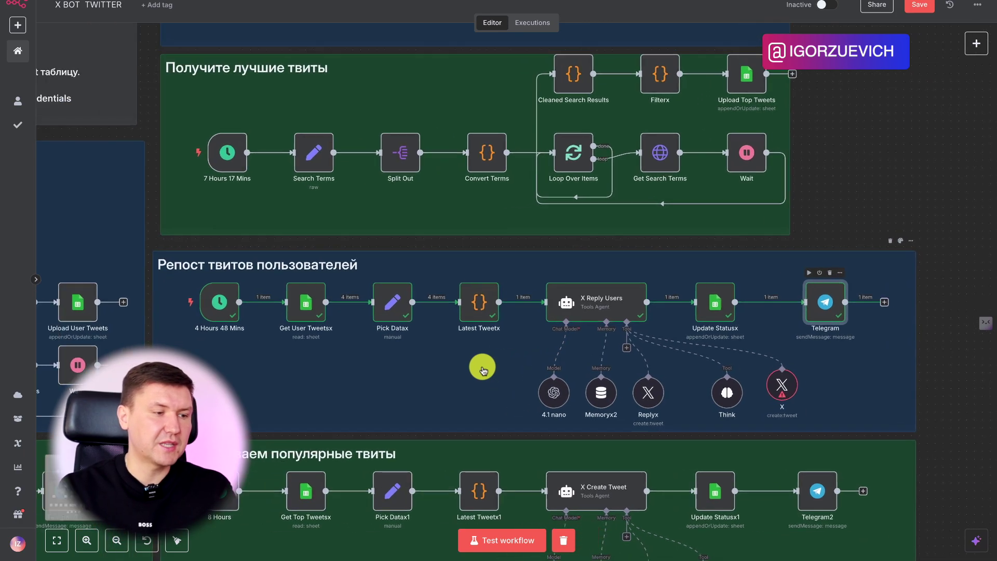
scroll(797, 327, "left", 2)
scroll(735, 326, "down", 5)
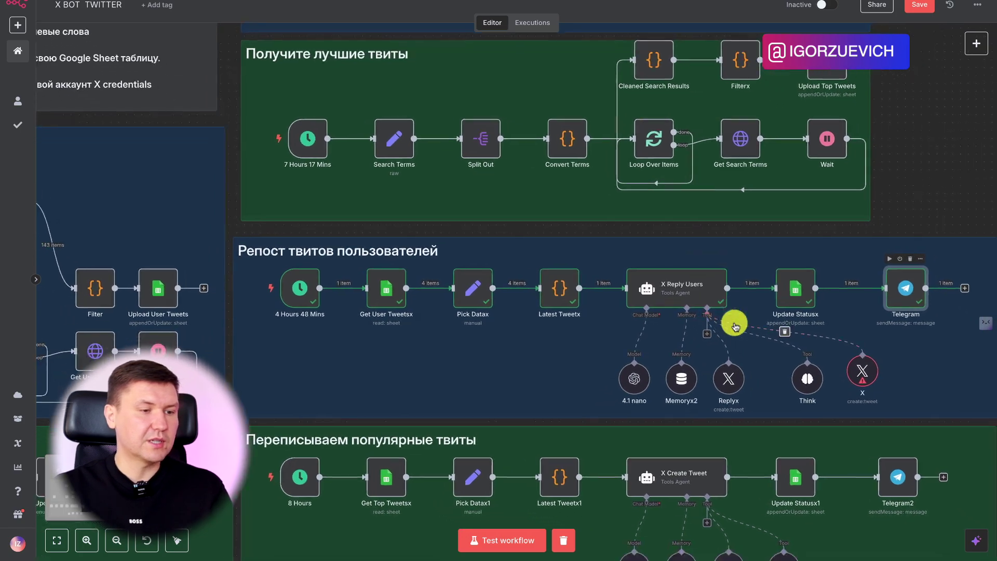
scroll(614, 319, "right", 5)
scroll(644, 314, "up", 3)
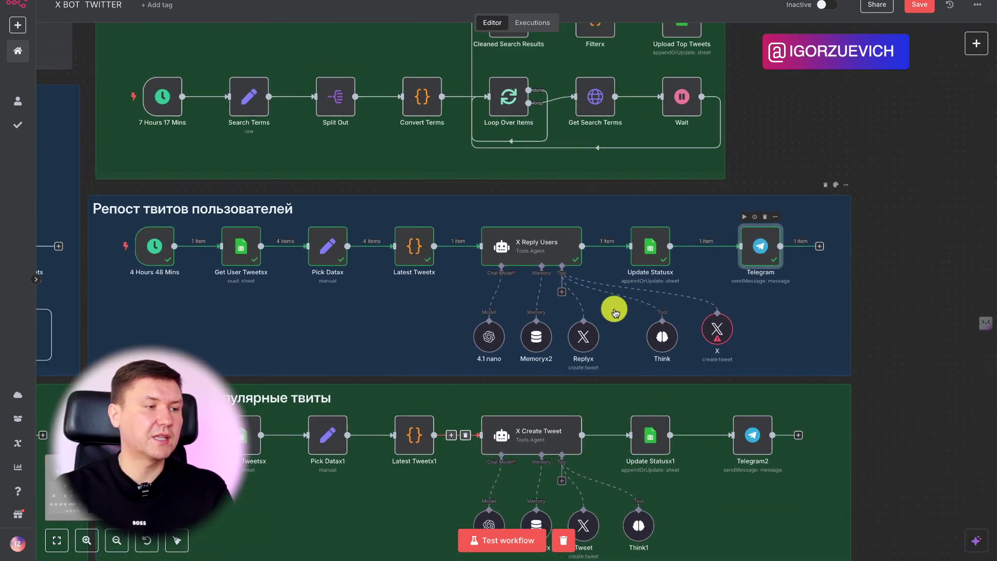
scroll(672, 310, "up", 2)
scroll(614, 307, "down", 4)
scroll(614, 309, "up", 6)
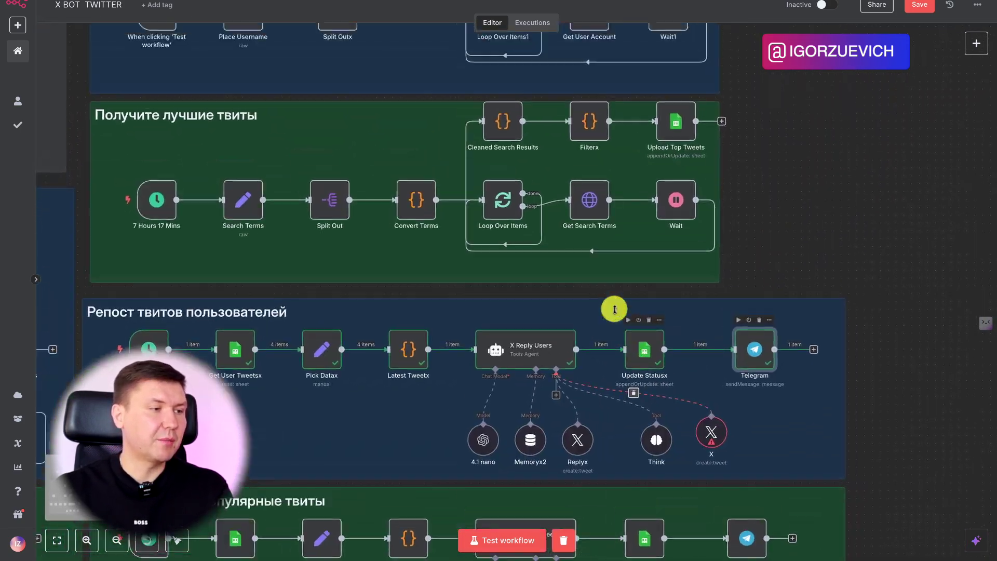
scroll(613, 308, "left", 4)
mouse_move(301, 250)
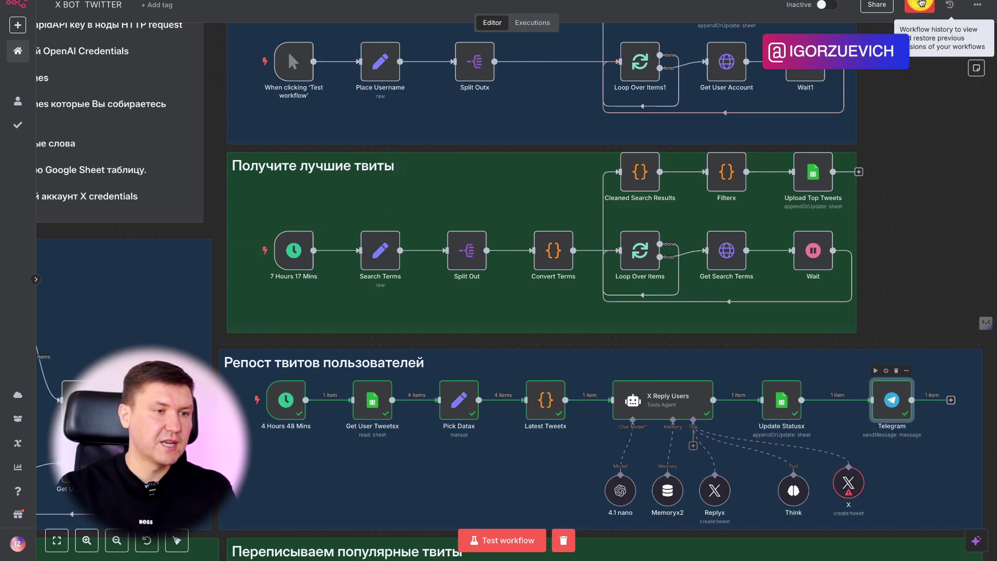
key("ctrl+s")
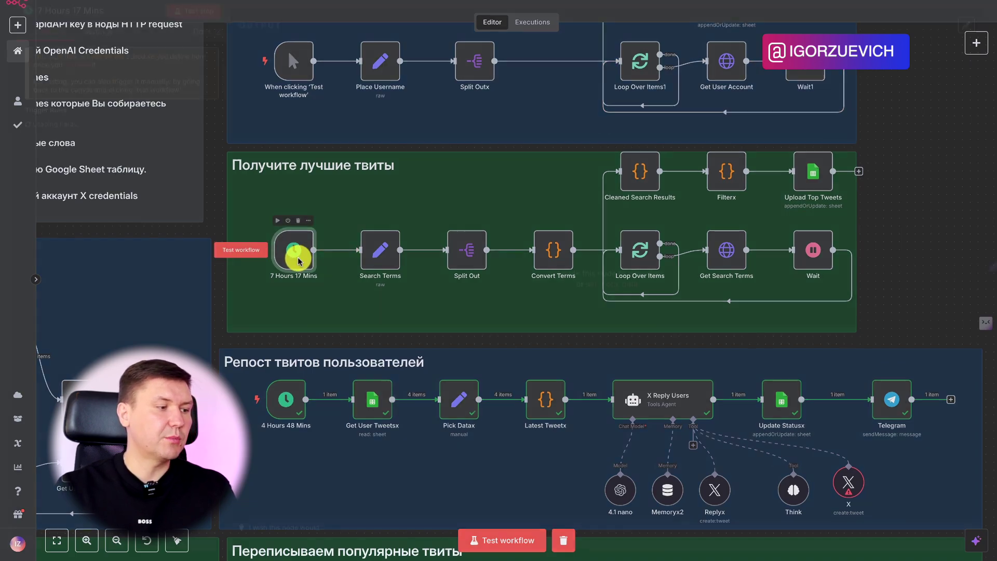
Step: Test the 7 Hours 17 Mins schedule trigger of the top tweets block and return to the canvas
double_click(306, 253)
left_click(209, 19)
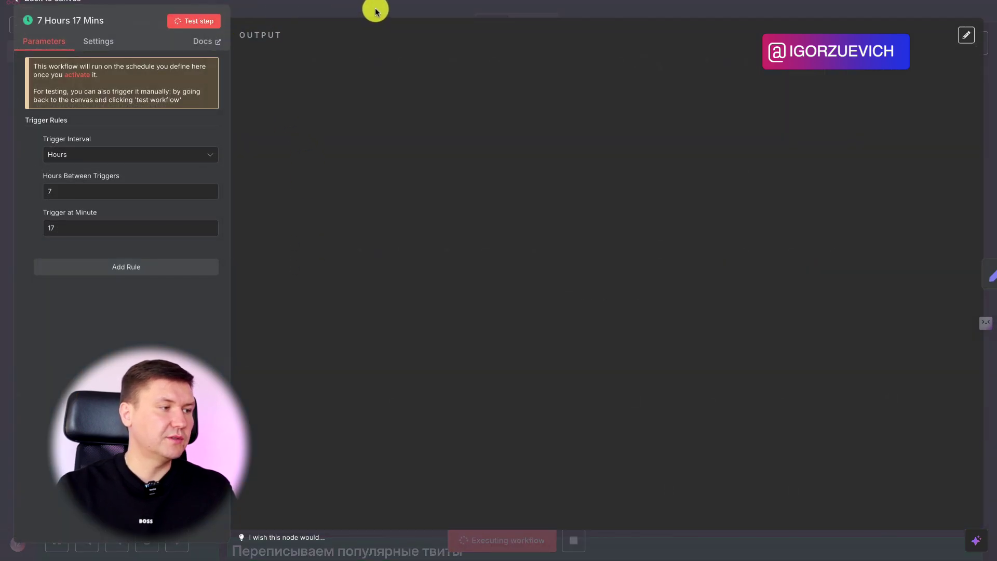
left_click(375, 10)
Step: Review the six search terms in the Search Terms node's JSON and run the node from the canvas
double_click(385, 262)
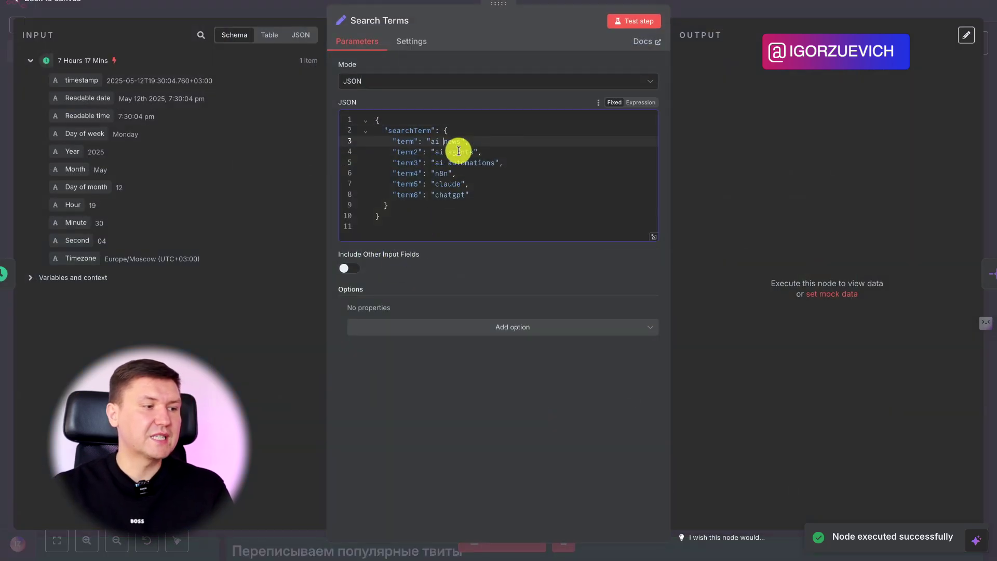
left_click(449, 172)
left_click(459, 197)
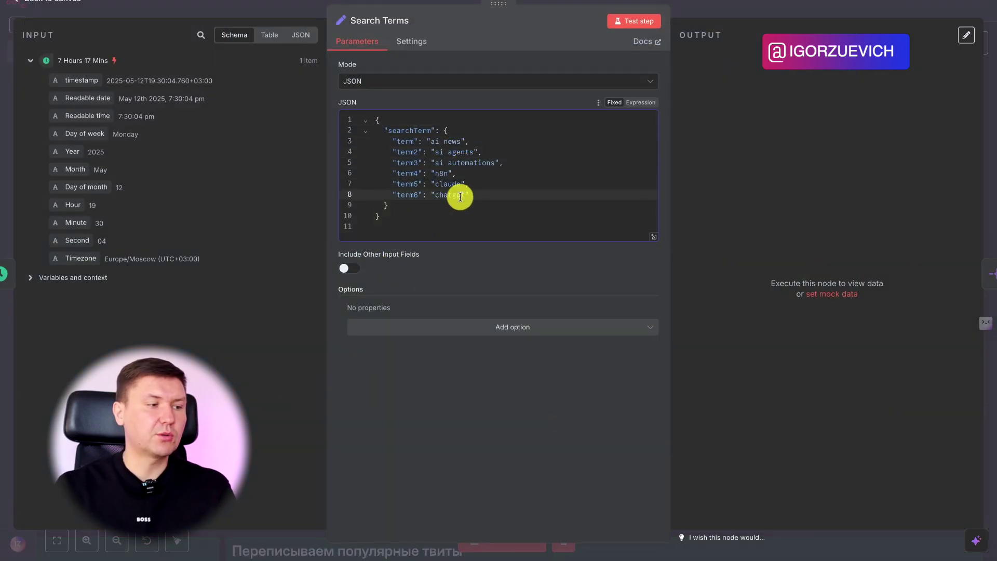
left_click(748, 7)
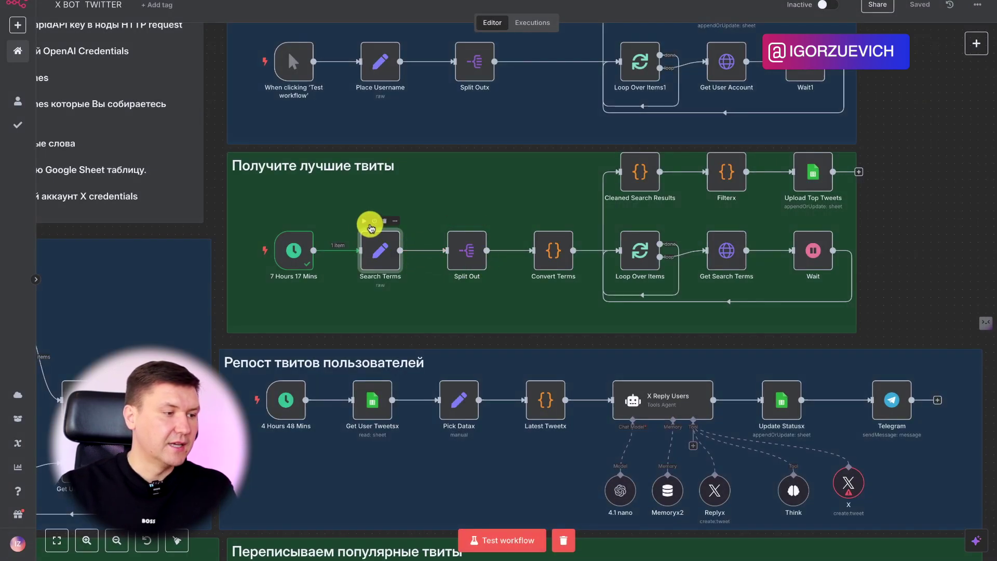
left_click(364, 222)
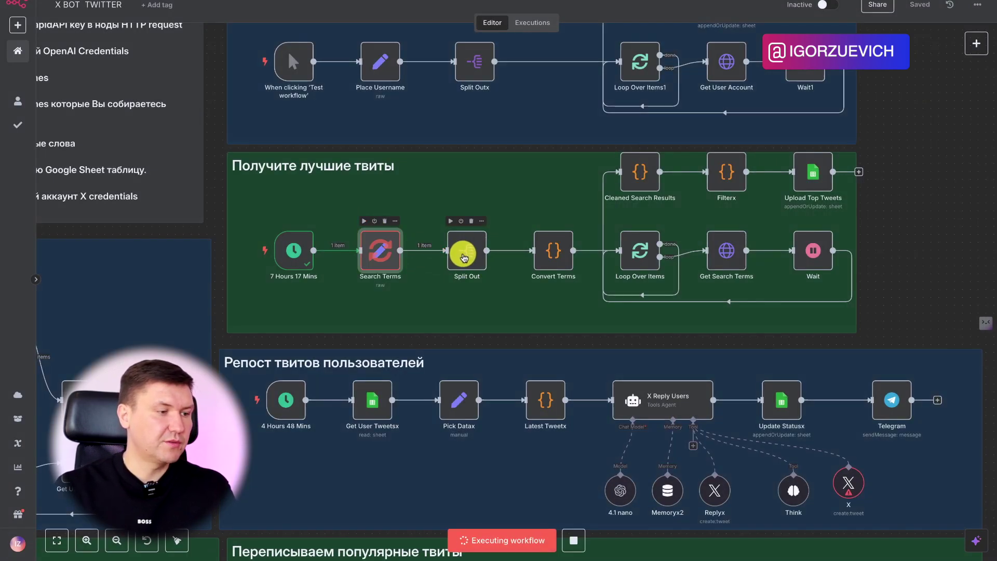
Step: Test the Split Out node on the searchTerm field and return to the canvas
double_click(465, 258)
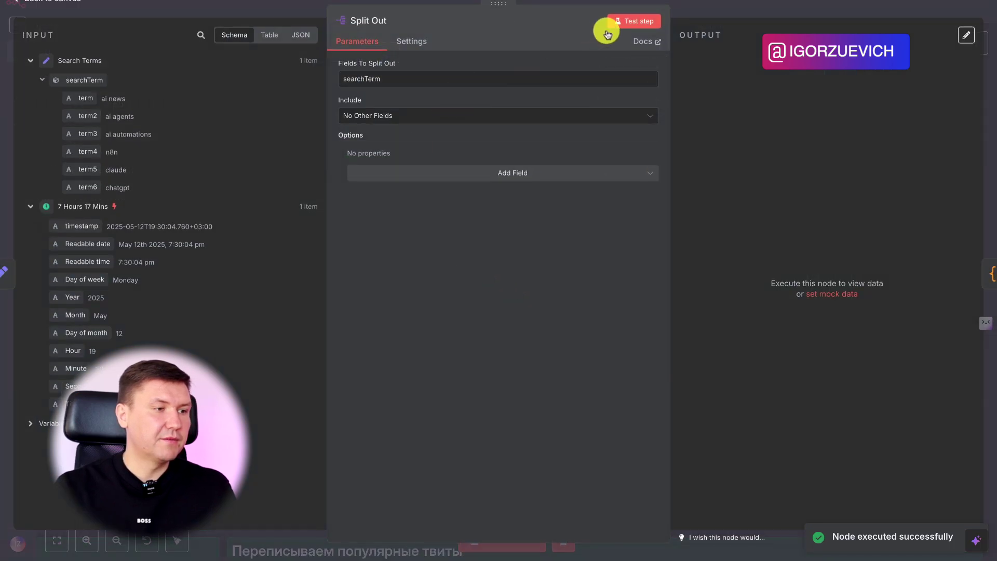
left_click(635, 21)
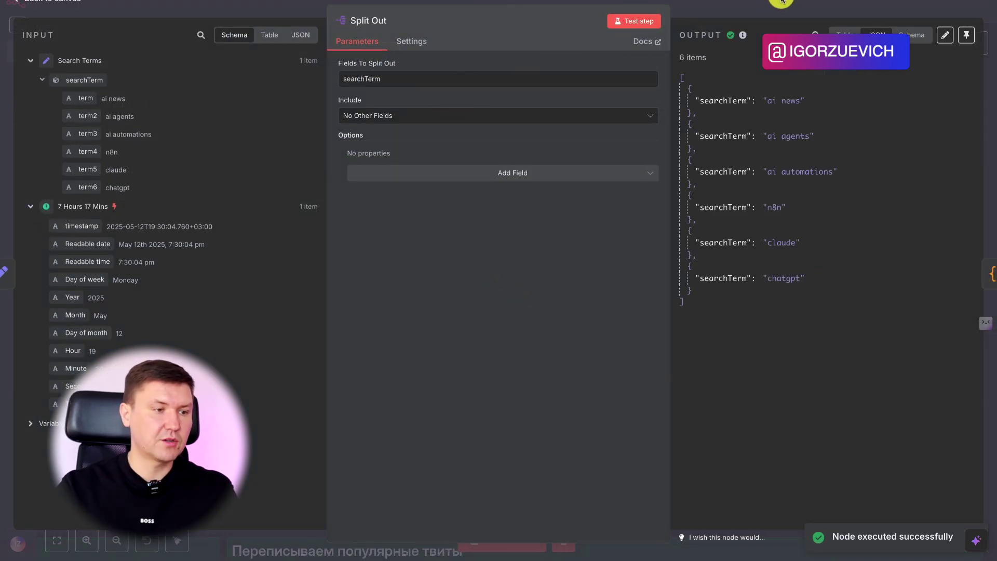
left_click(748, 1)
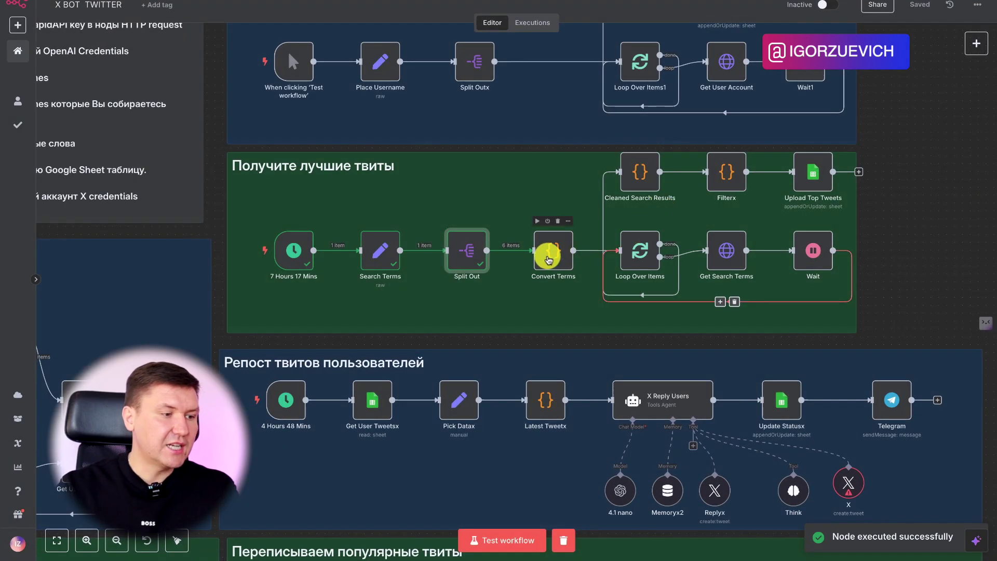
Step: Test the Convert Terms code node, which replaces spaces in the search terms with %20, and return to the canvas
double_click(547, 251)
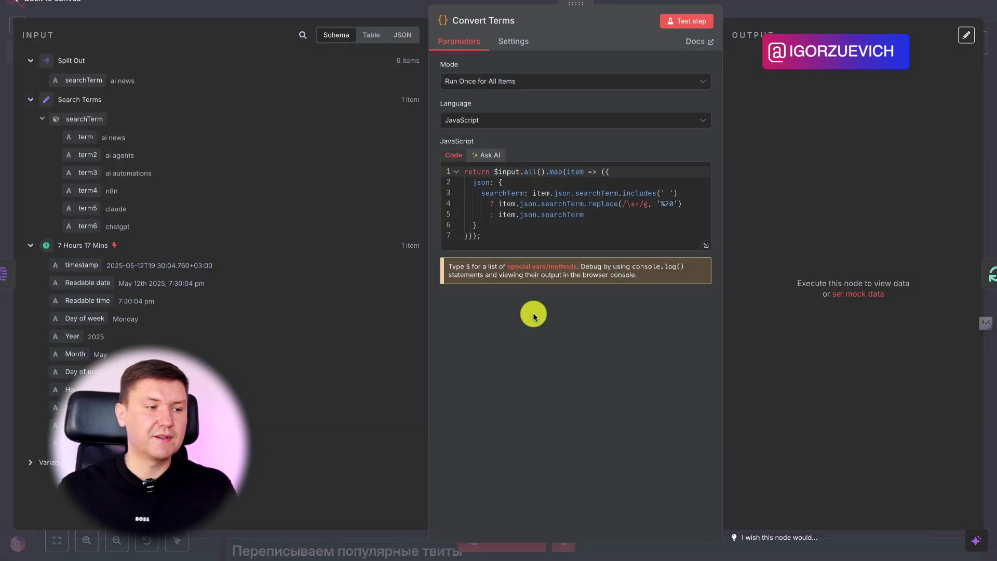
left_click(689, 21)
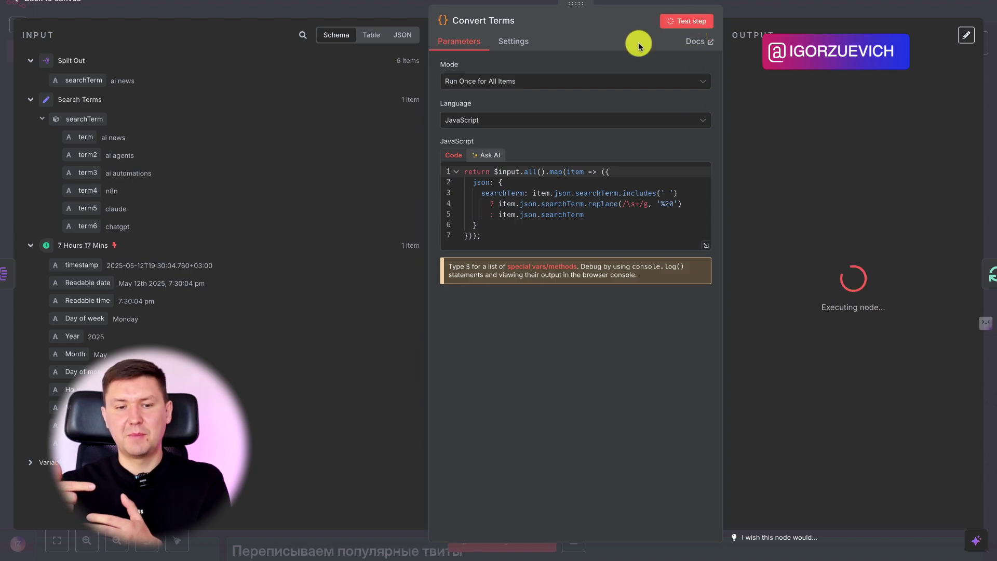
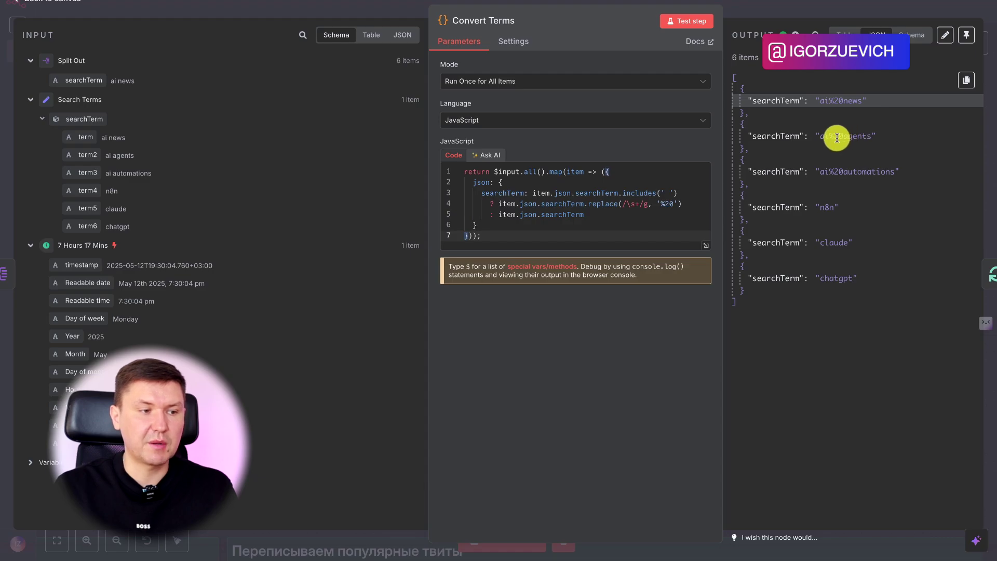
left_click(777, 2)
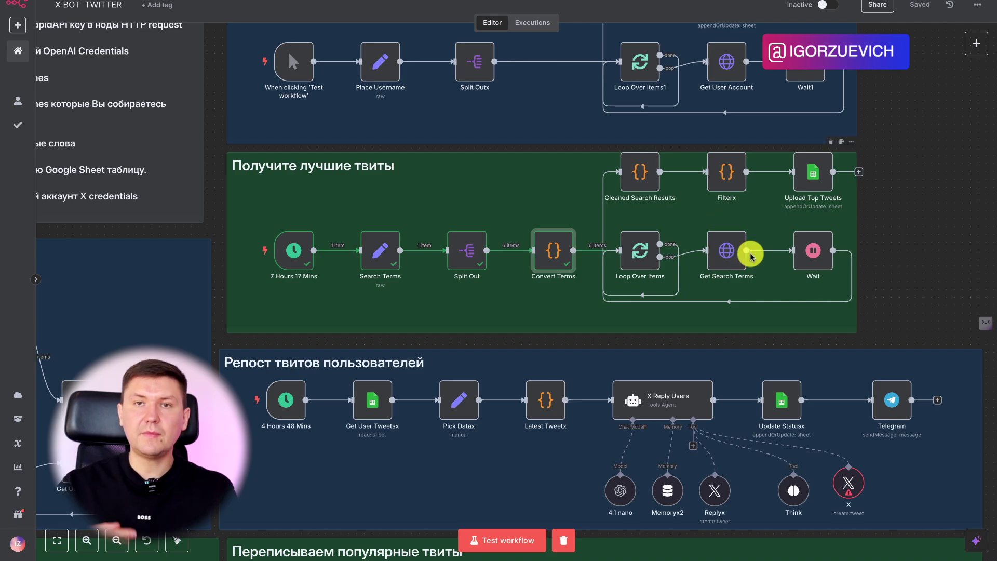
Step: Examine the Get Search Terms request's filters, category, count and URL settings, and return to the canvas
double_click(727, 251)
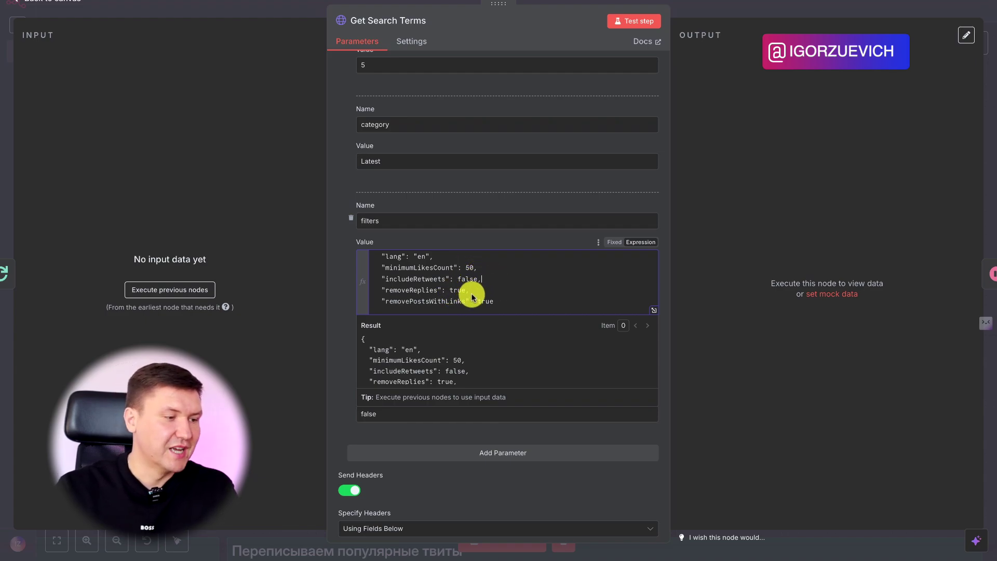
scroll(469, 286, "down", 2)
scroll(415, 270, "up", 2)
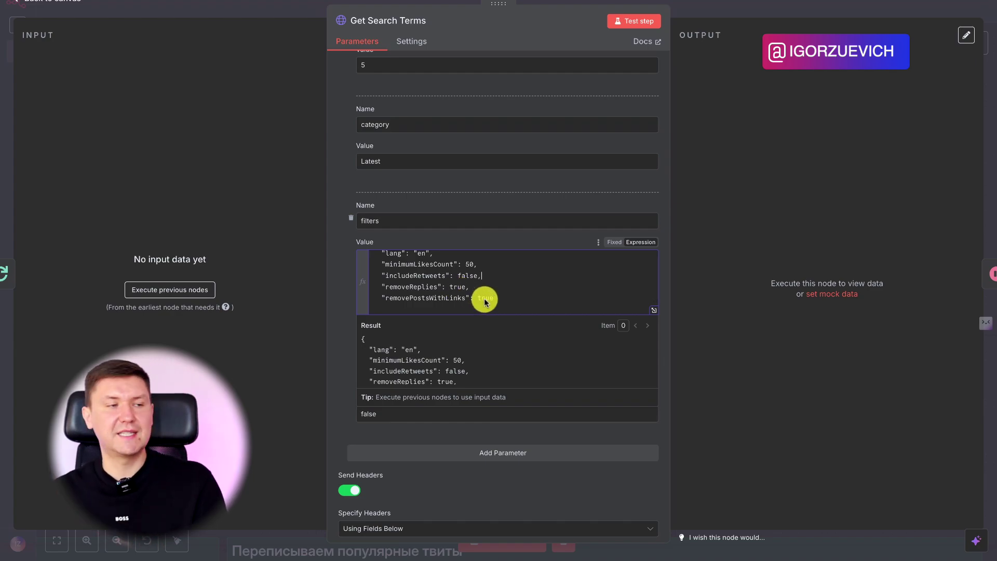
scroll(446, 267, "up", 1)
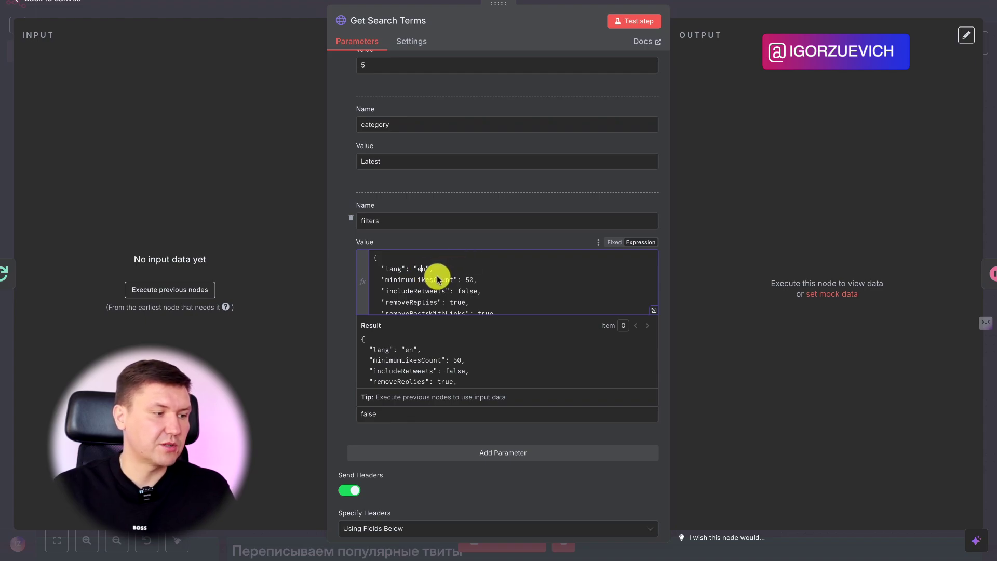
scroll(437, 274, "up", 2)
scroll(437, 276, "up", 1)
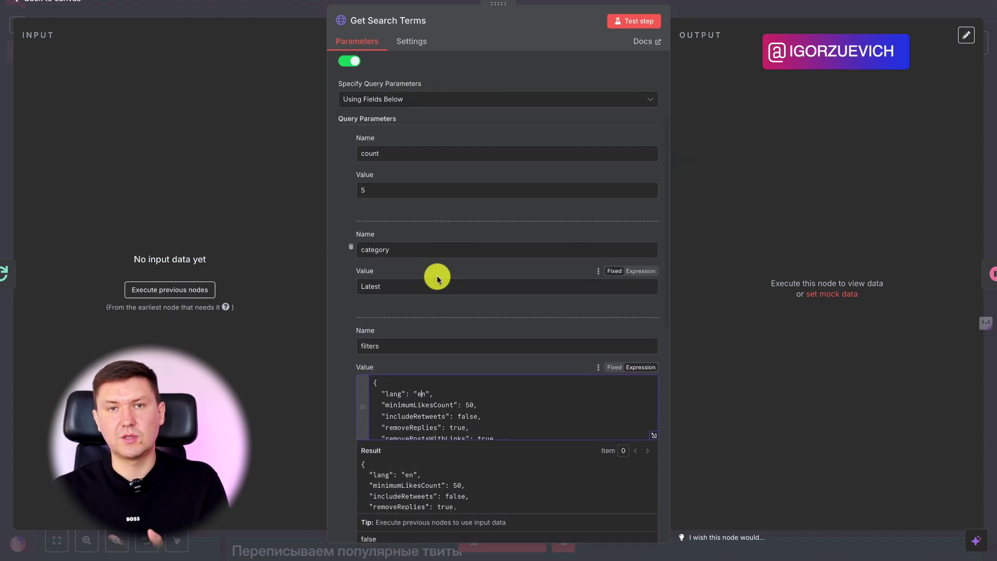
scroll(437, 277, "up", 3)
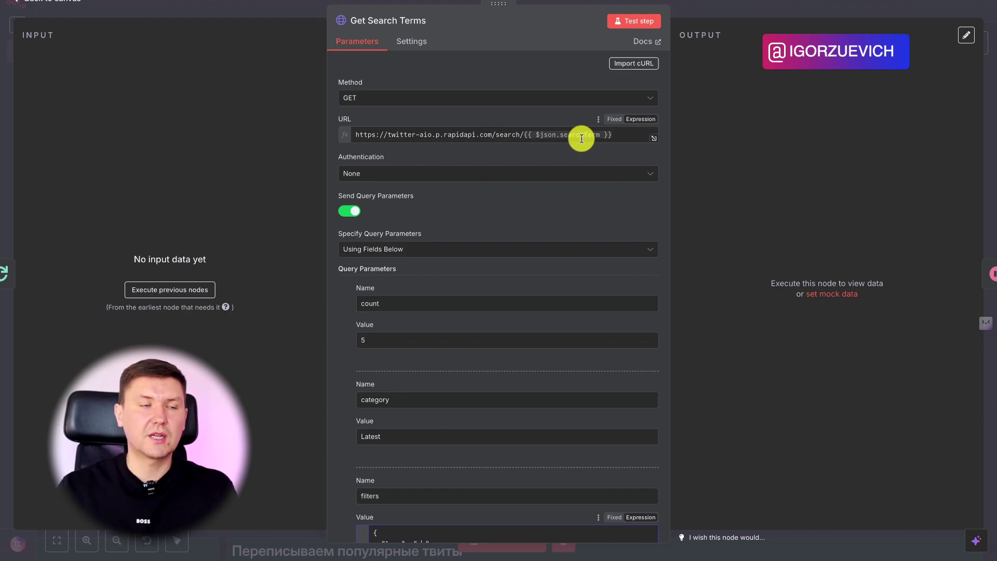
left_click(708, 11)
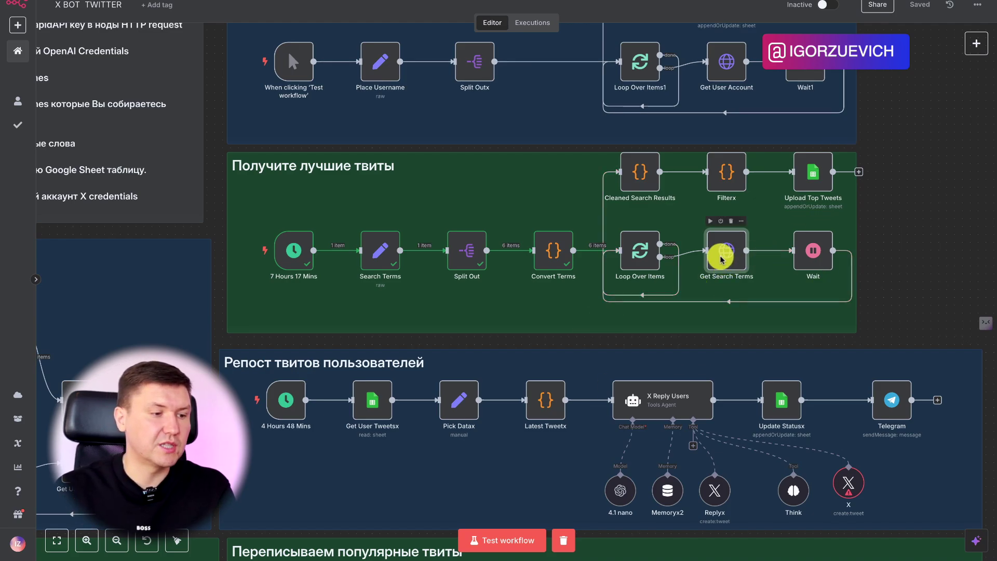
key("Return")
left_click(743, 2)
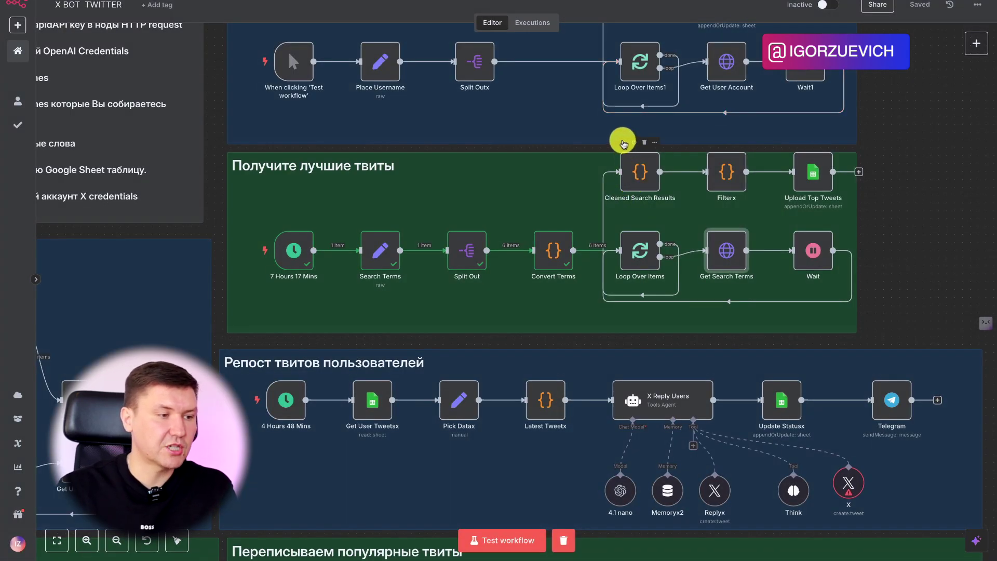
Step: Run the top tweets block up to the Cleaned Search Results node and look through that node's JavaScript code
left_click(623, 142)
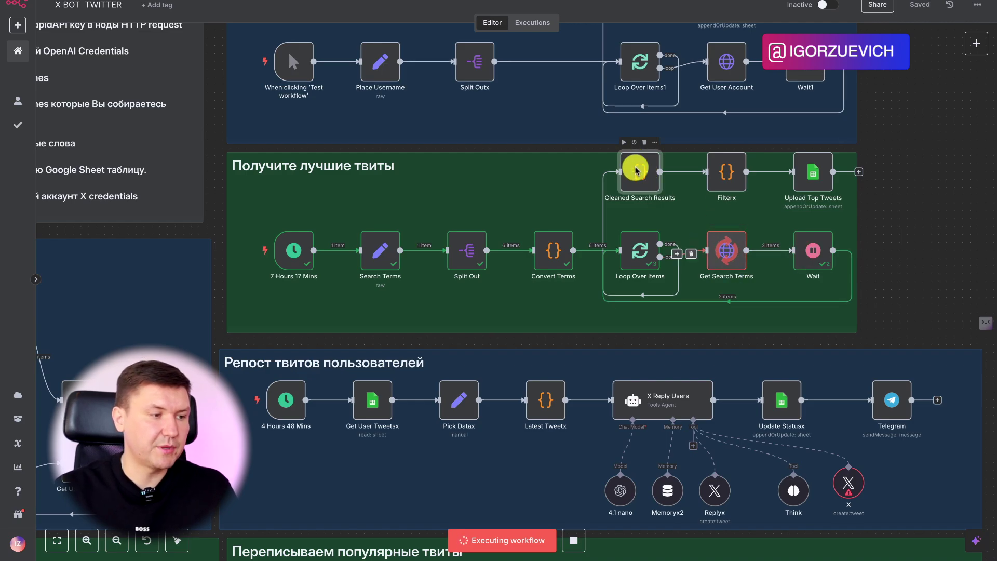
double_click(643, 173)
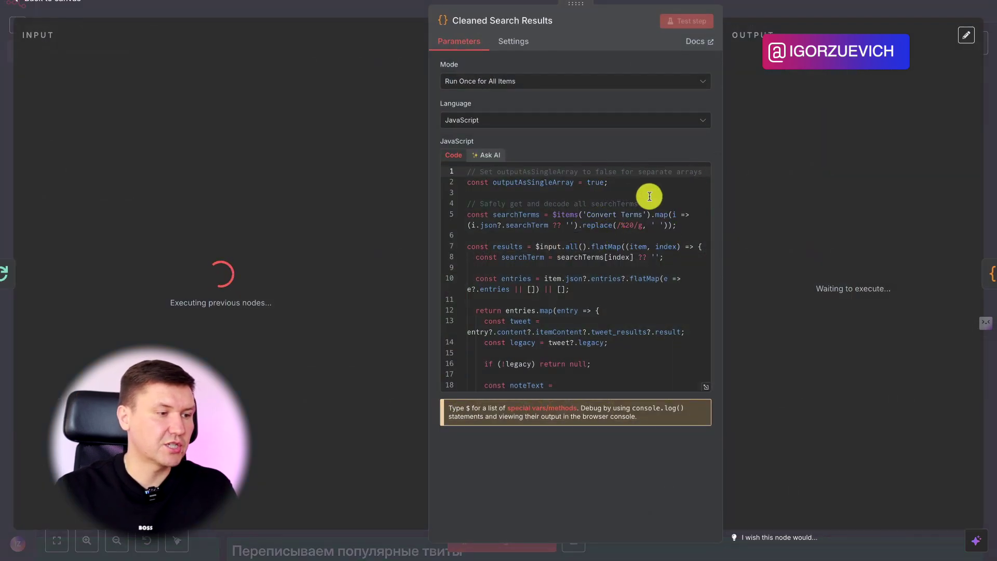
scroll(573, 285, "down", 2)
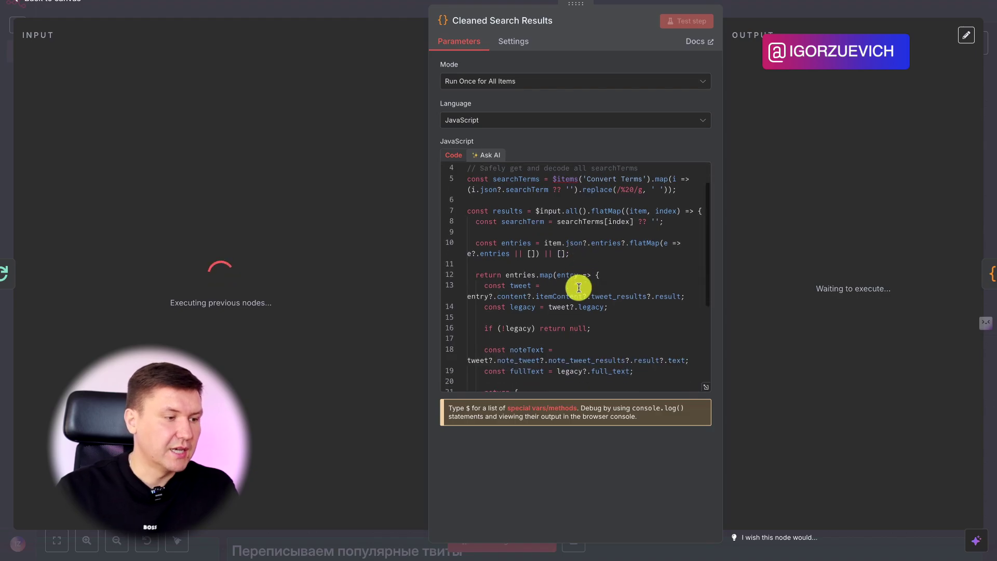
scroll(585, 257, "up", 2)
scroll(586, 257, "down", 3)
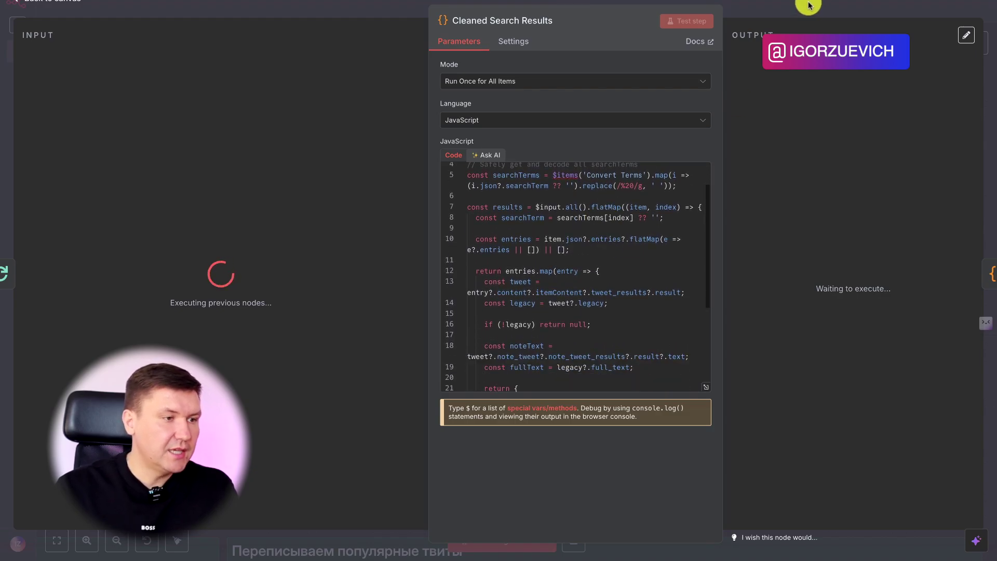
left_click(808, 6)
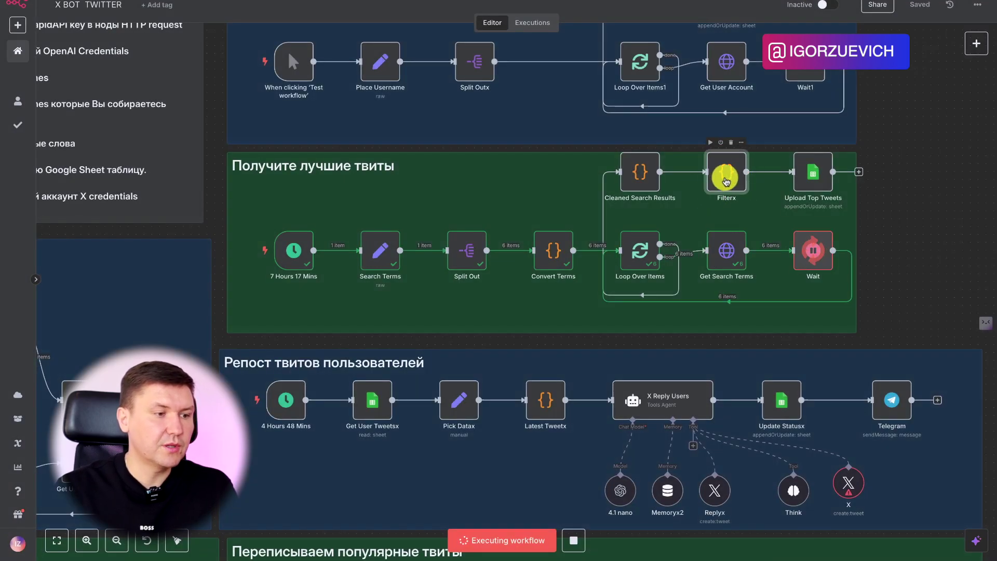
Step: Test the Filterx code node, which excludes retweets and tweets with links, look through its output and return to the canvas
double_click(724, 173)
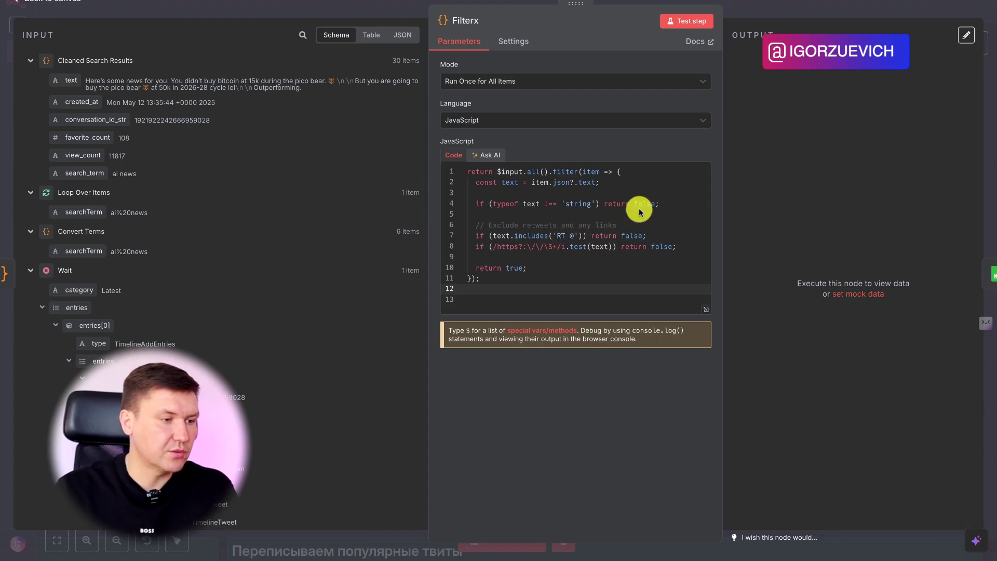
left_click(739, 15)
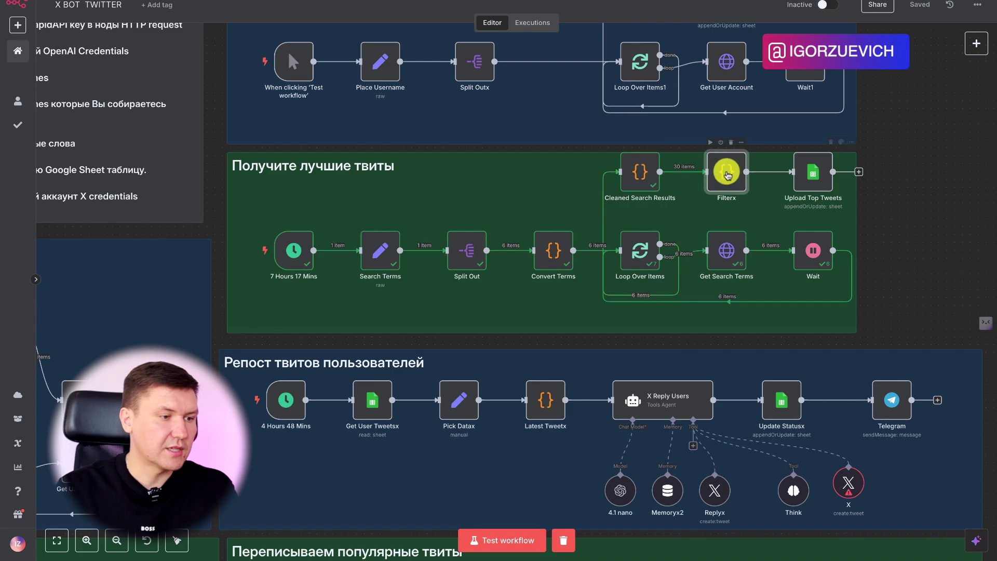
double_click(728, 174)
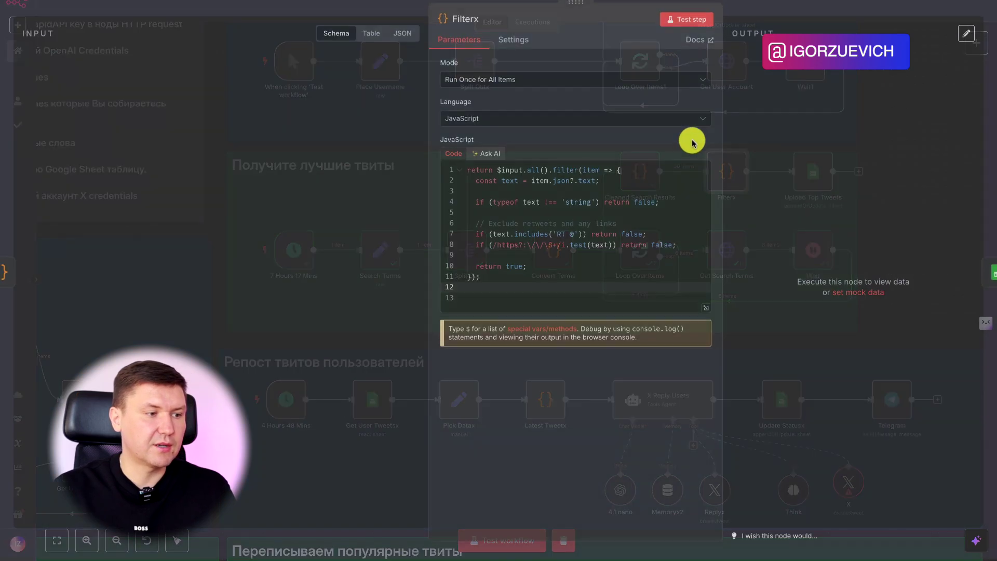
left_click(687, 22)
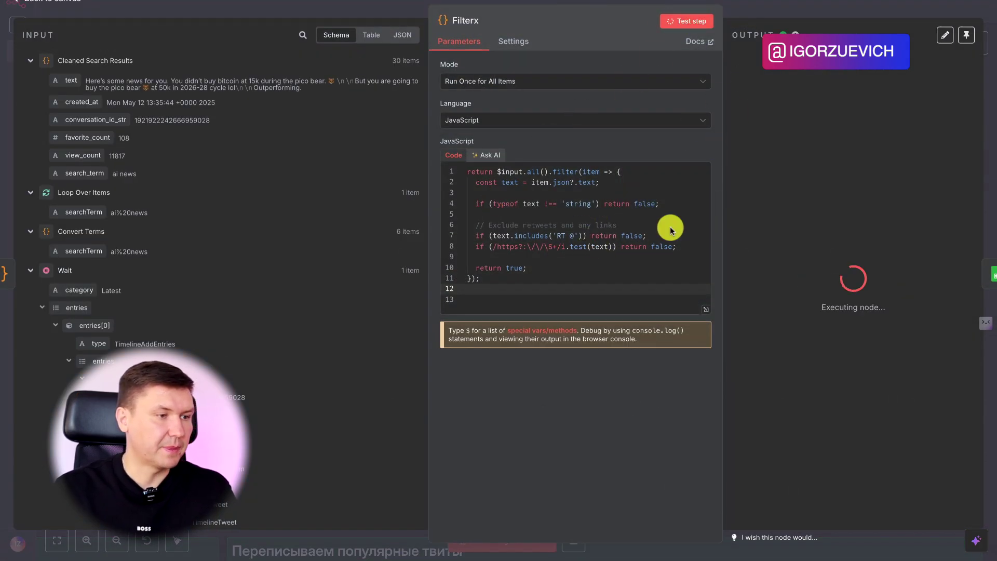
scroll(830, 172, "down", 5)
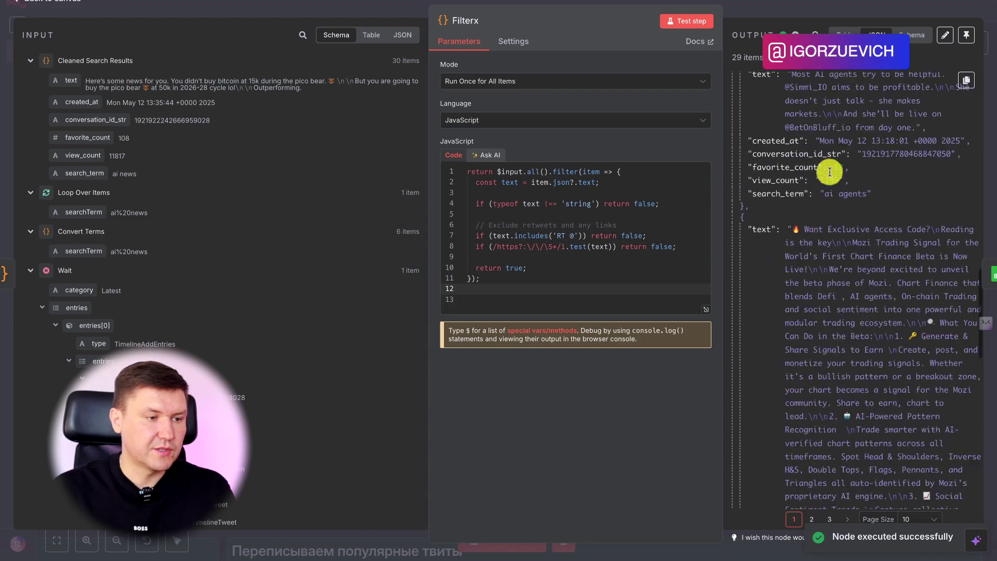
scroll(830, 172, "down", 10)
scroll(809, 218, "up", 3)
scroll(809, 218, "down", 3)
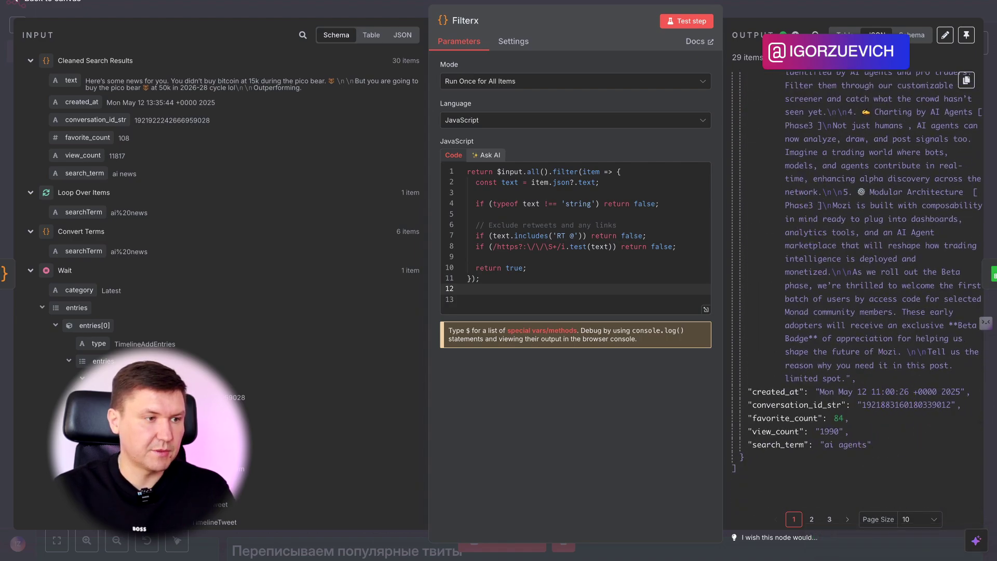
left_click(791, 9)
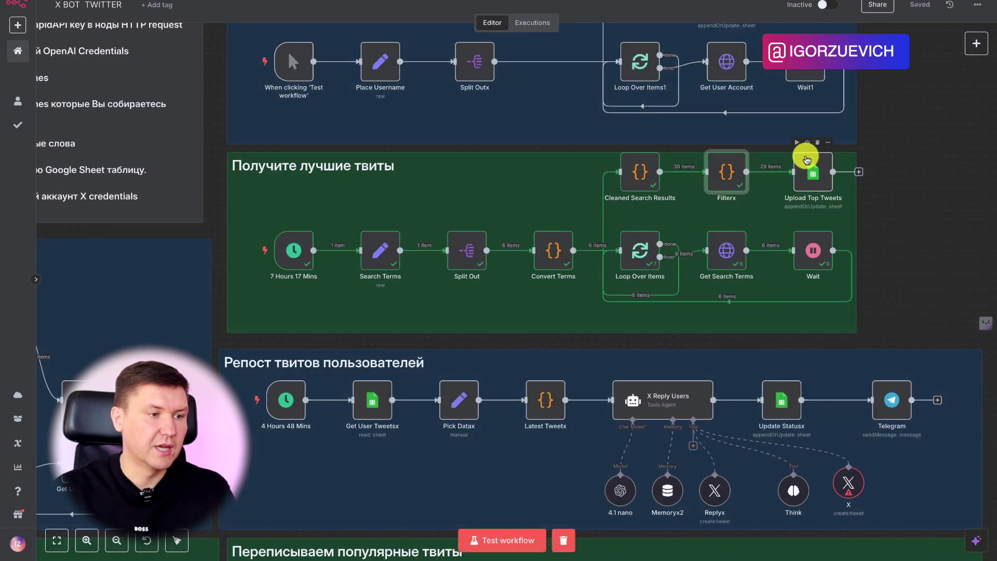
Step: Run the Upload Top Tweets node and review the uploaded rows in the Top Tweets sheet of the Google spreadsheet
left_click(797, 143)
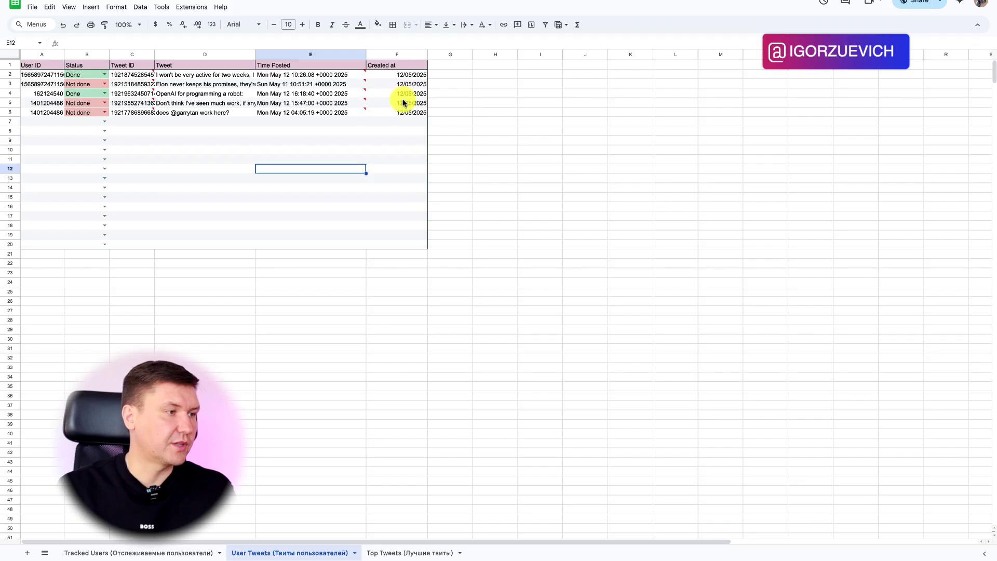
left_click(403, 551)
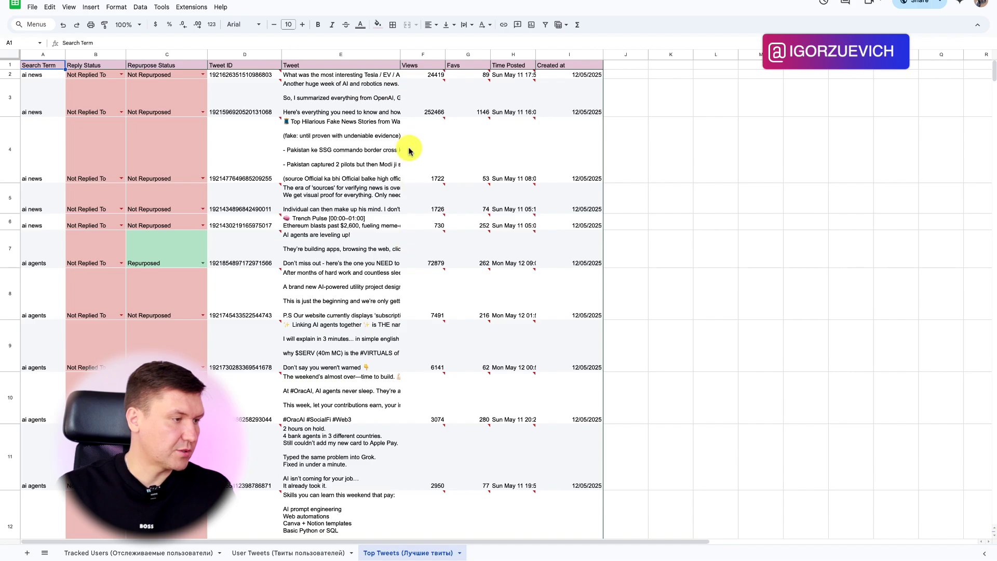
scroll(236, 281, "down", 15)
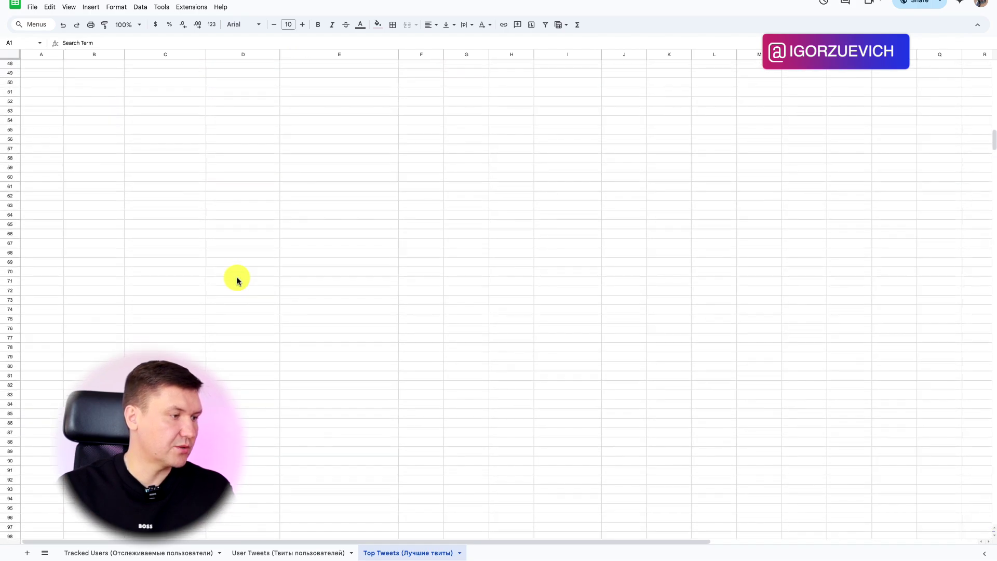
scroll(237, 280, "up", 10)
scroll(644, 196, "up", 3)
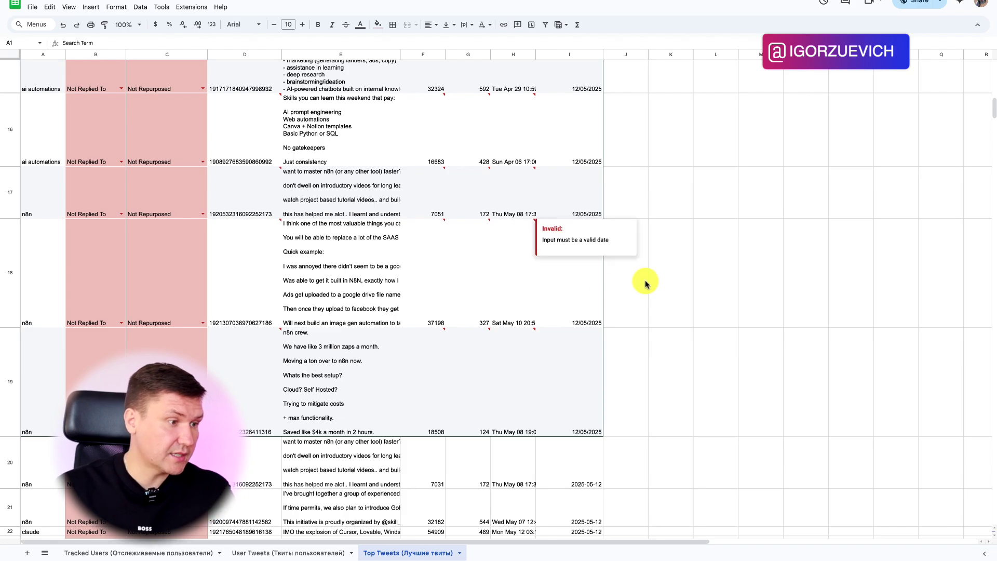
scroll(663, 276, "up", 6)
scroll(656, 211, "up", 8)
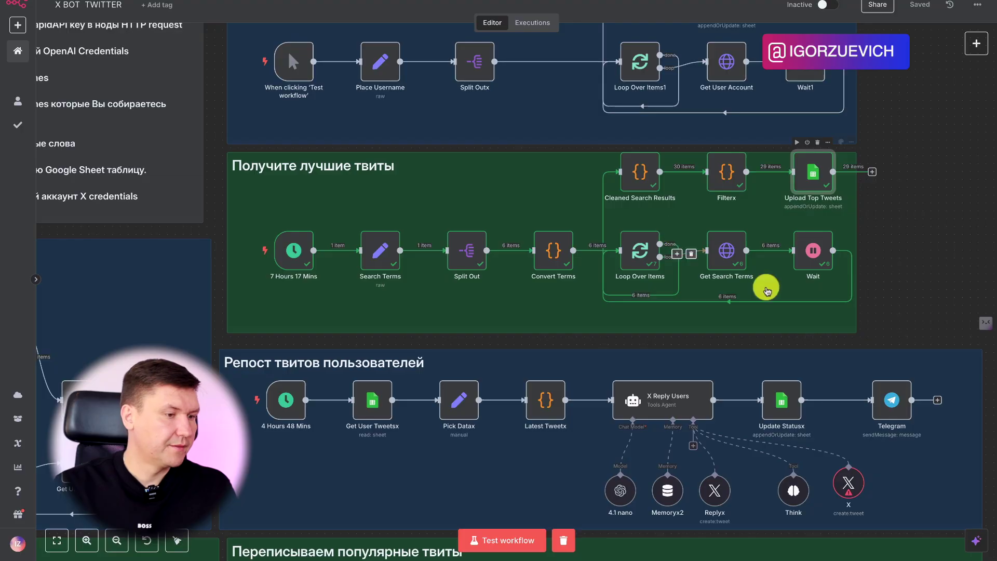
Step: Look over the node chain of the "Ответить на популярные твиты" block, from the 3 Hours 25 Mins trigger to Telegram1, and the neighbouring blocks
scroll(763, 284, "left", 5)
scroll(763, 285, "down", 4)
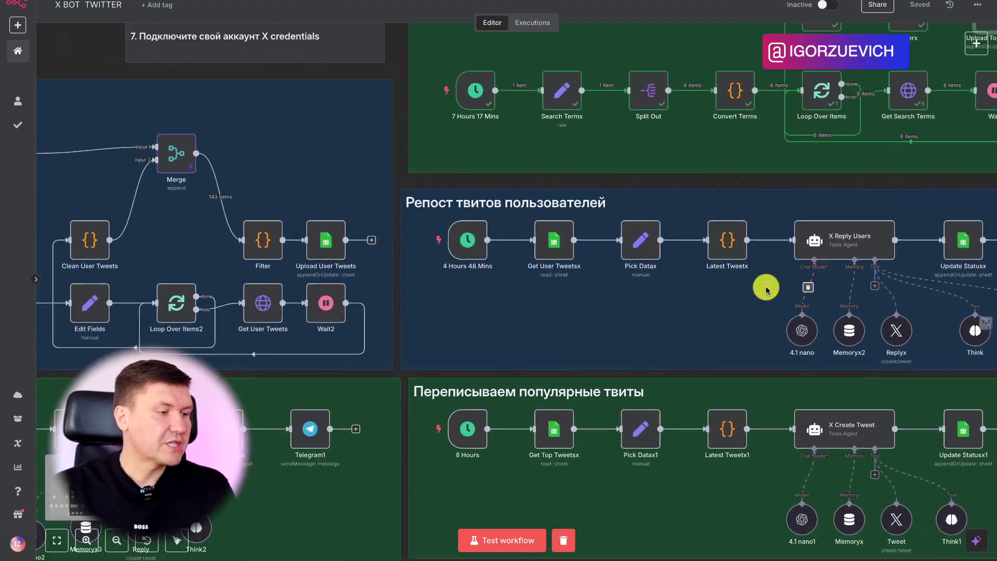
scroll(766, 287, "left", 3)
scroll(766, 287, "down", 2)
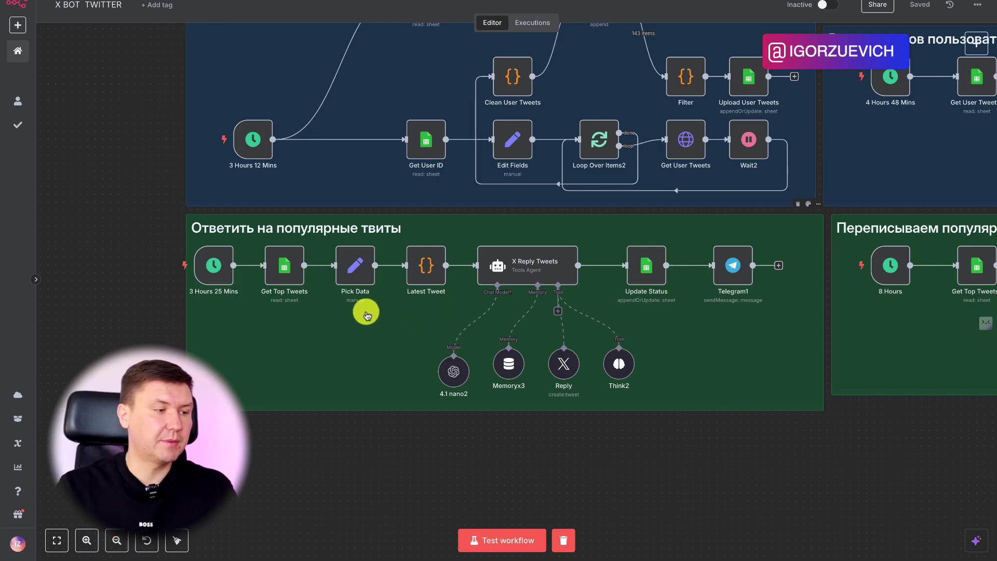
scroll(467, 291, "right", 2)
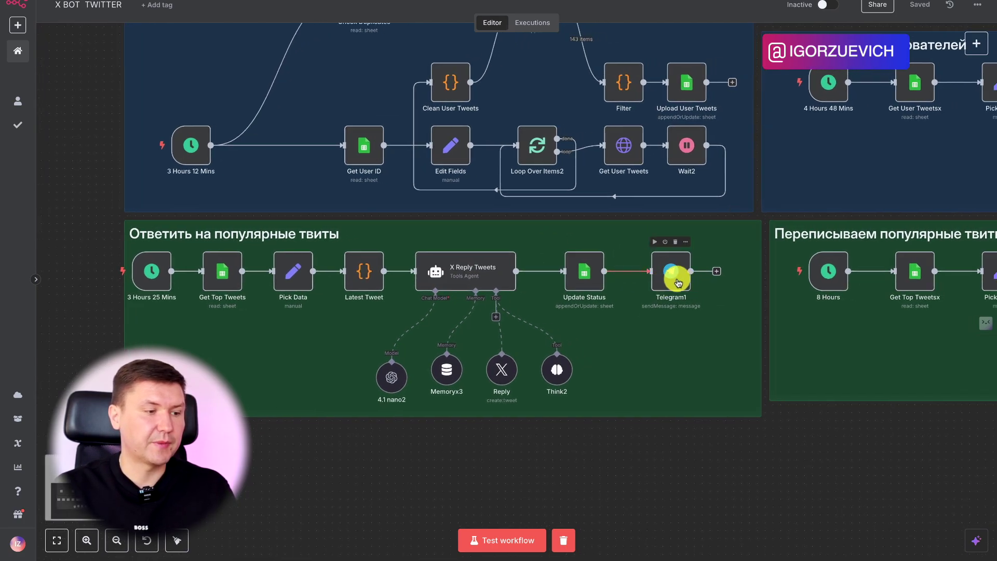
scroll(665, 289, "right", 8)
scroll(665, 288, "up", 2)
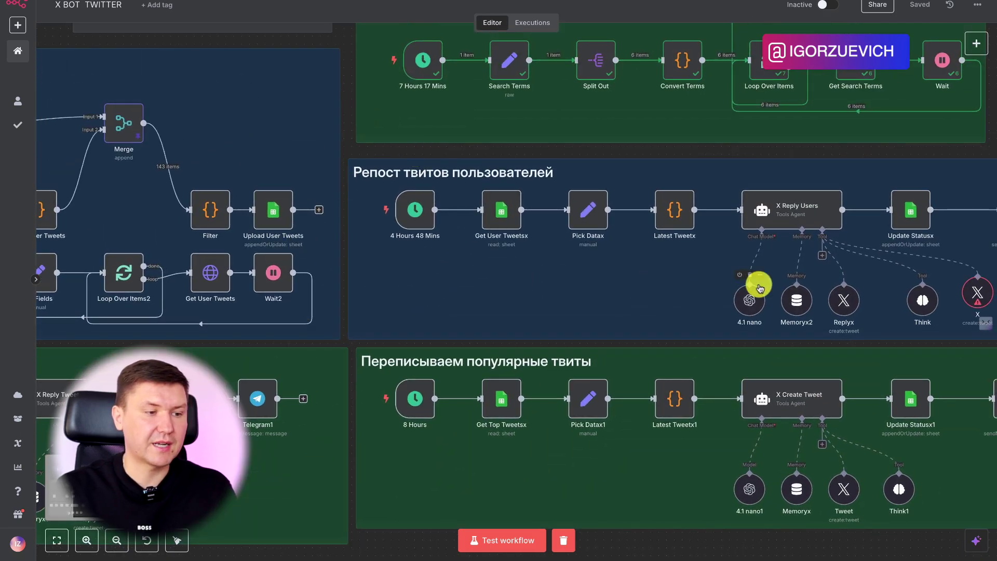
scroll(756, 285, "left", 6)
scroll(756, 285, "down", 2)
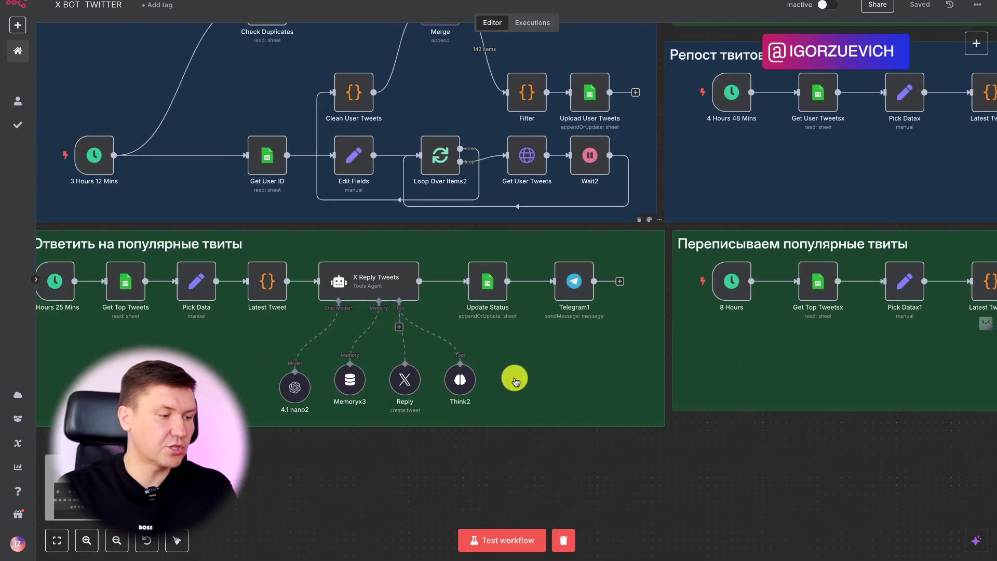
scroll(516, 378, "left", 2)
scroll(516, 378, "down", 1)
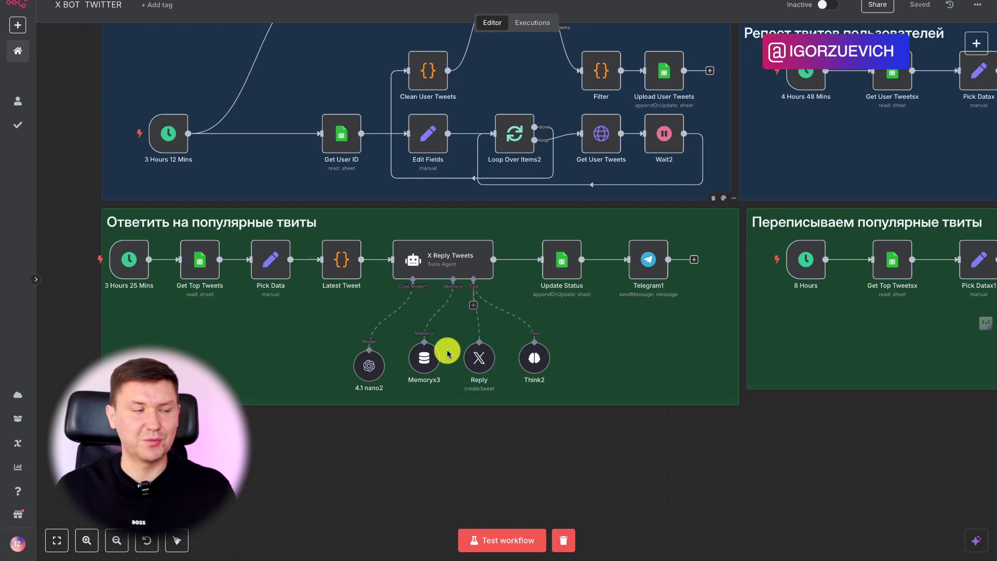
Step: View the JavaScript code of the Latest Tweet node in the popular tweets reply block and return to the canvas
mouse_move(340, 273)
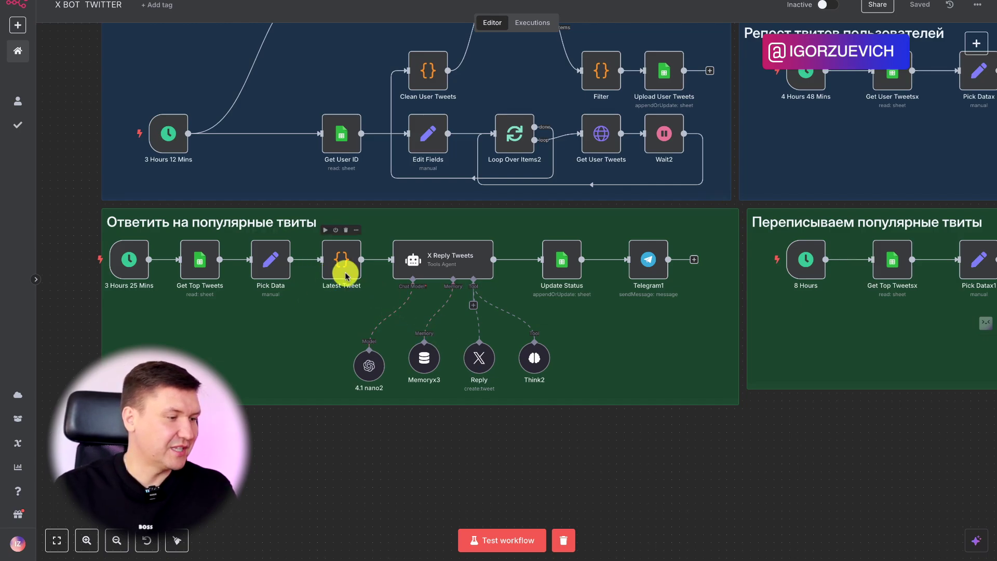
double_click(343, 268)
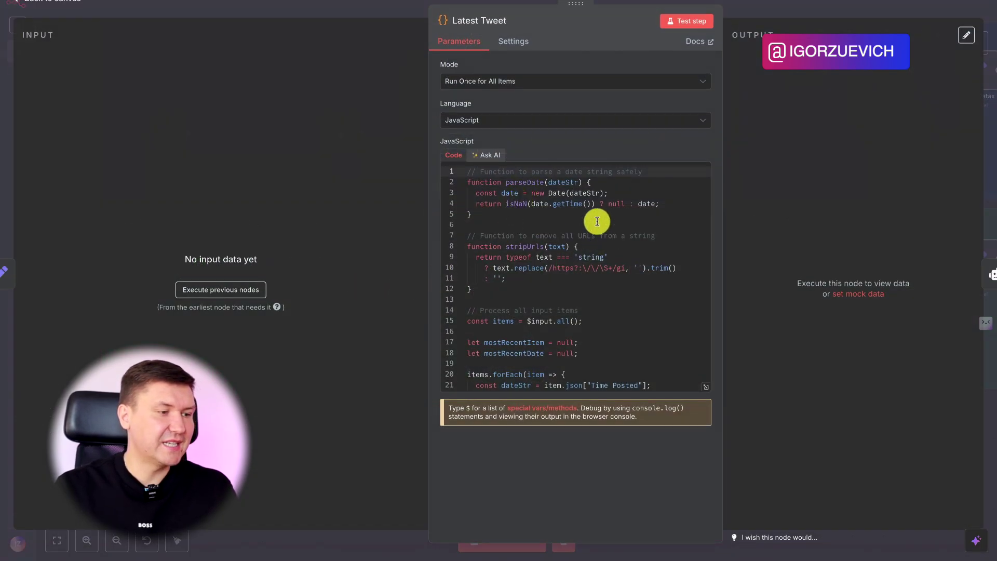
left_click(815, 11)
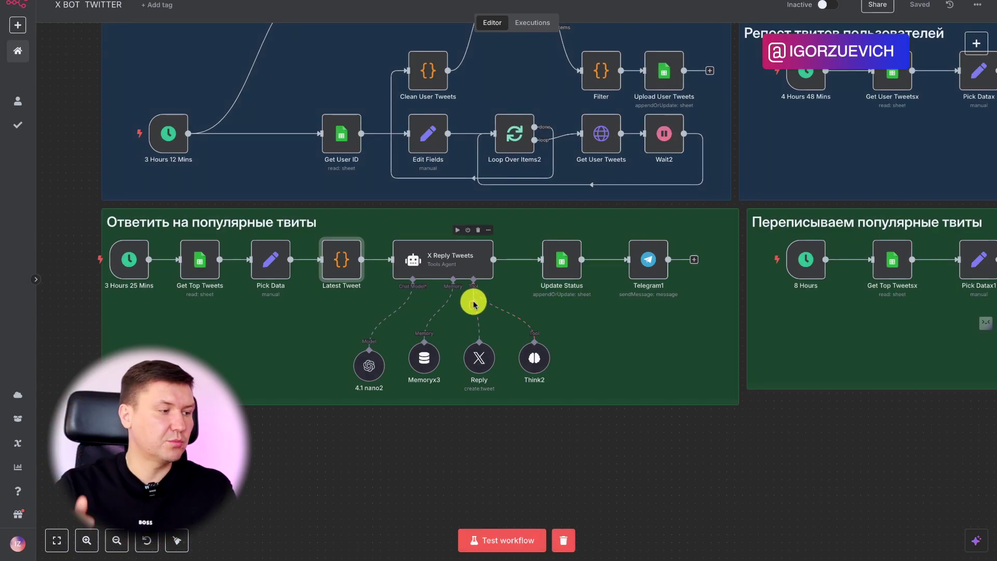
Step: Run the "Переписываем популярные твиты" block from its 8 Hours trigger and follow the execution through to the Telegram2 node
scroll(473, 304, "right", 5)
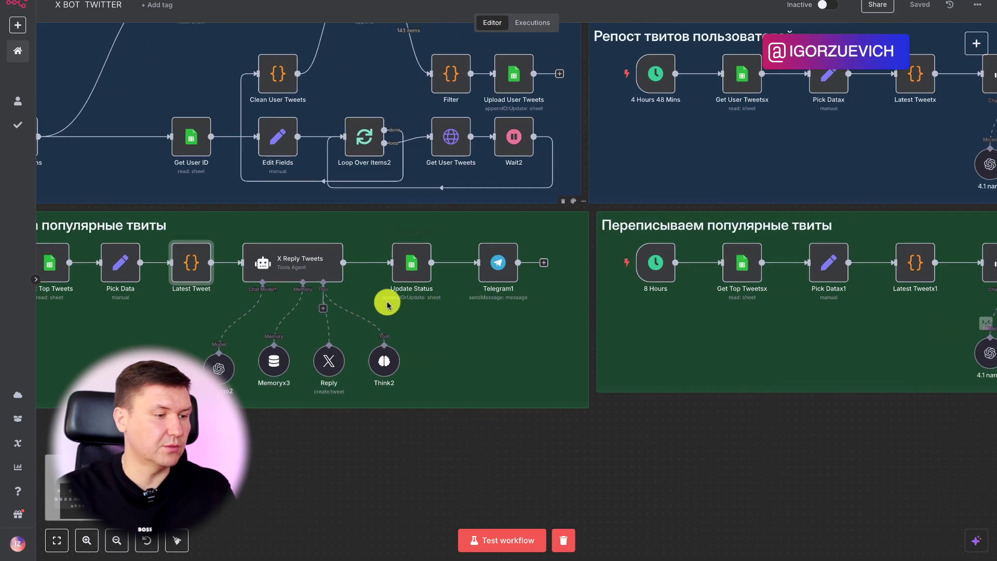
scroll(387, 305, "right", 8)
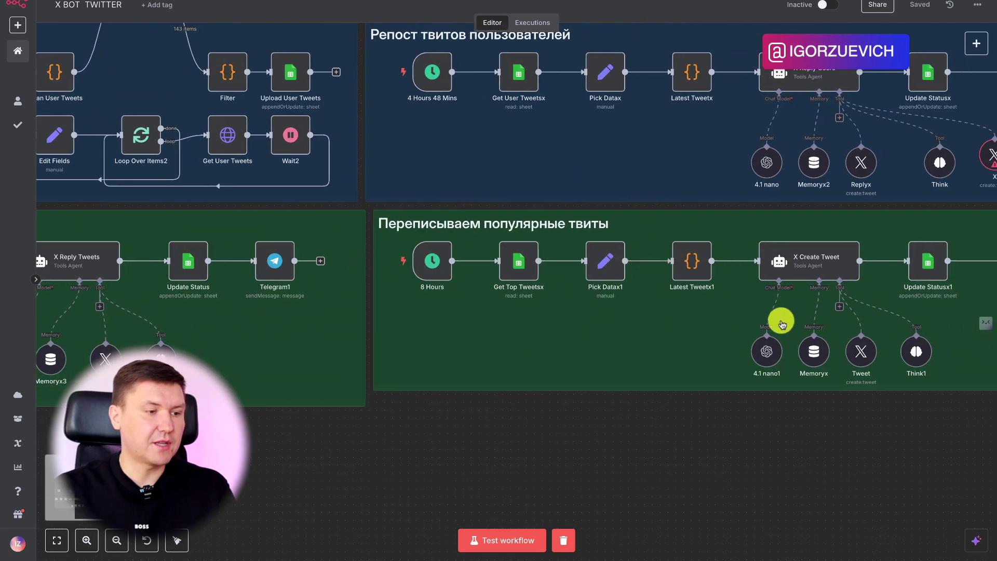
scroll(781, 323, "right", 4)
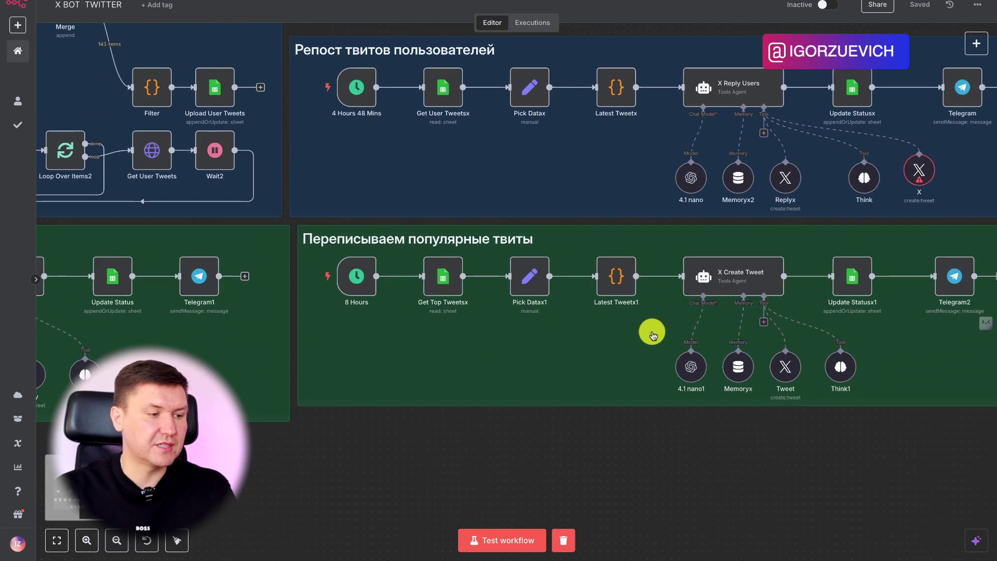
scroll(652, 335, "right", 2)
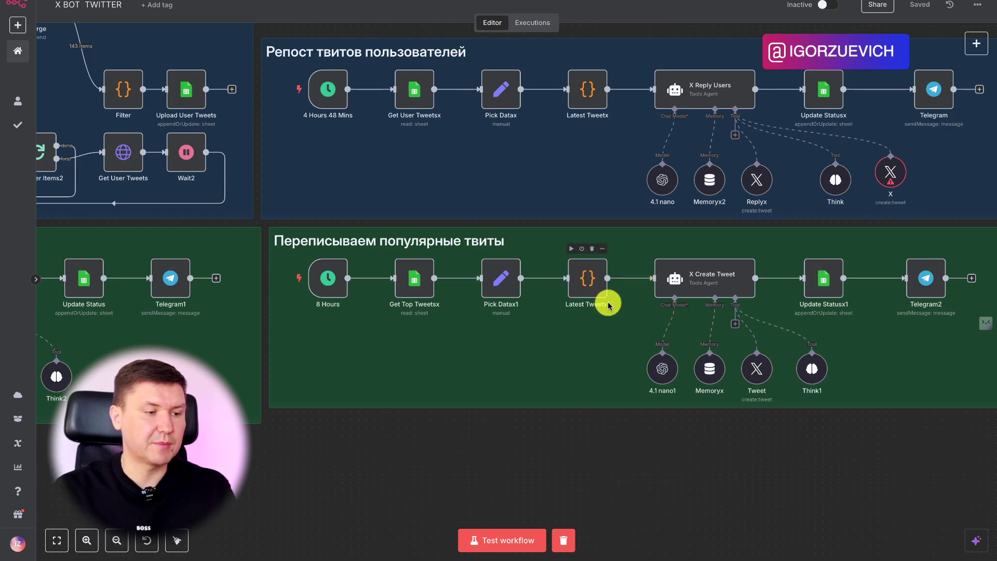
scroll(612, 318, "right", 3)
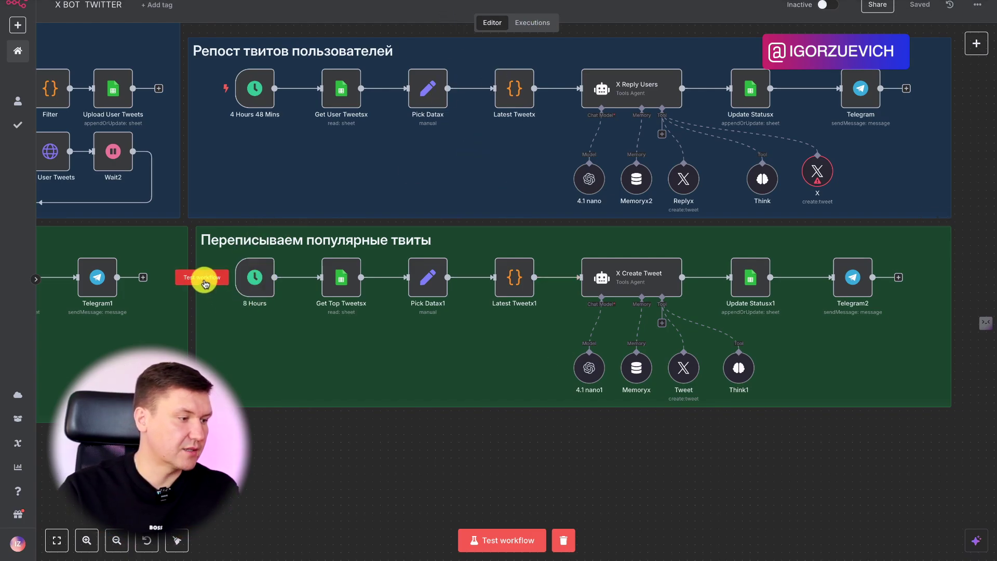
left_click(202, 277)
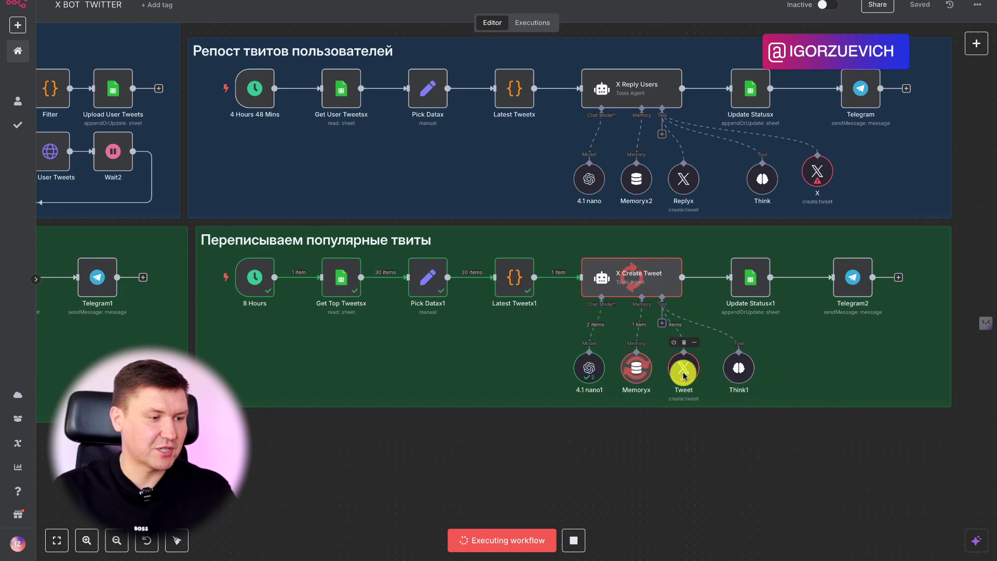
scroll(774, 353, "right", 2)
scroll(774, 358, "right", 1)
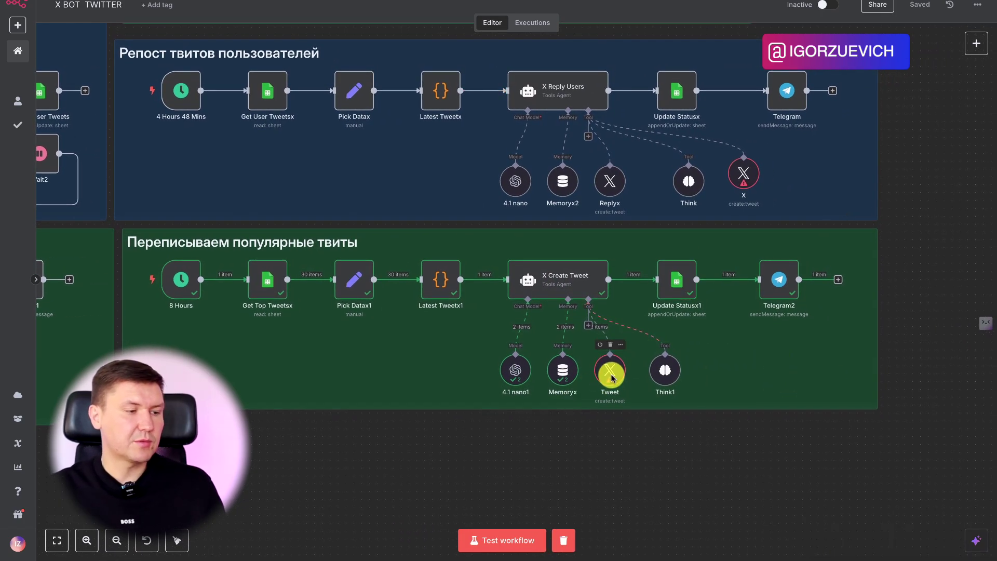
Step: Look over the executed popular tweets rewriting block and its neighbouring blocks, and check the Top Tweets sheet
scroll(618, 381, "up", 5)
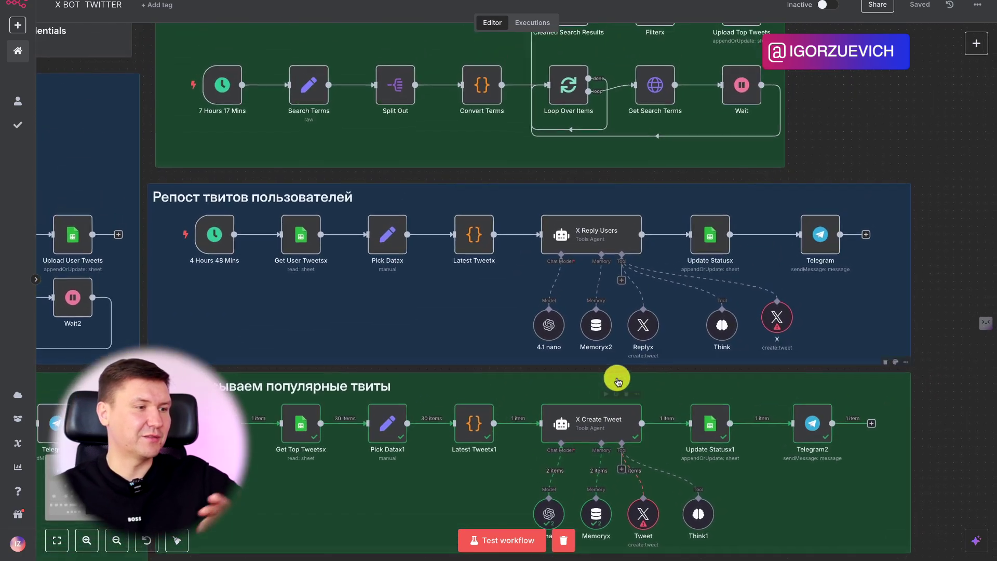
scroll(618, 381, "down", 4)
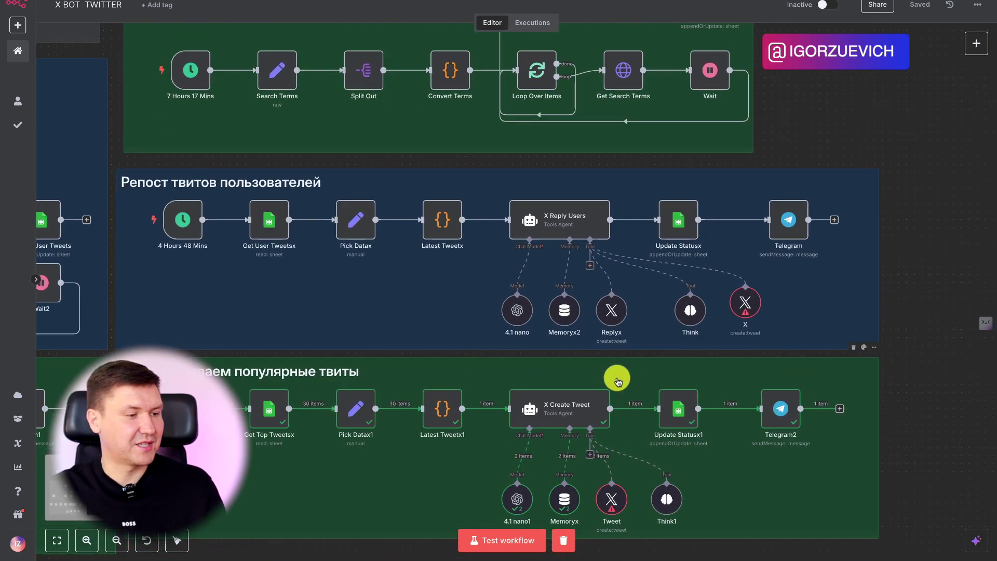
scroll(618, 381, "down", 1)
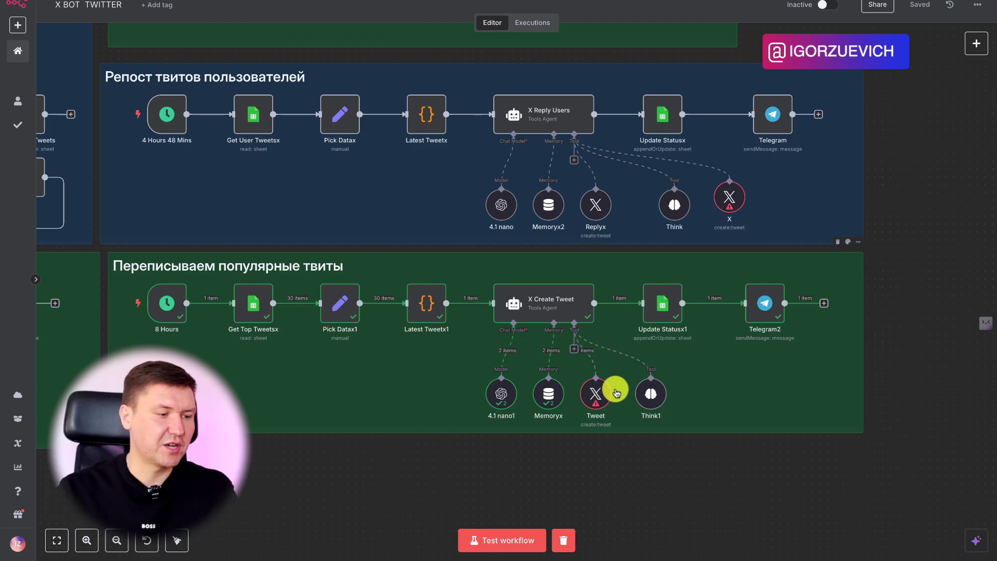
scroll(616, 384, "left", 10)
scroll(616, 384, "up", 3)
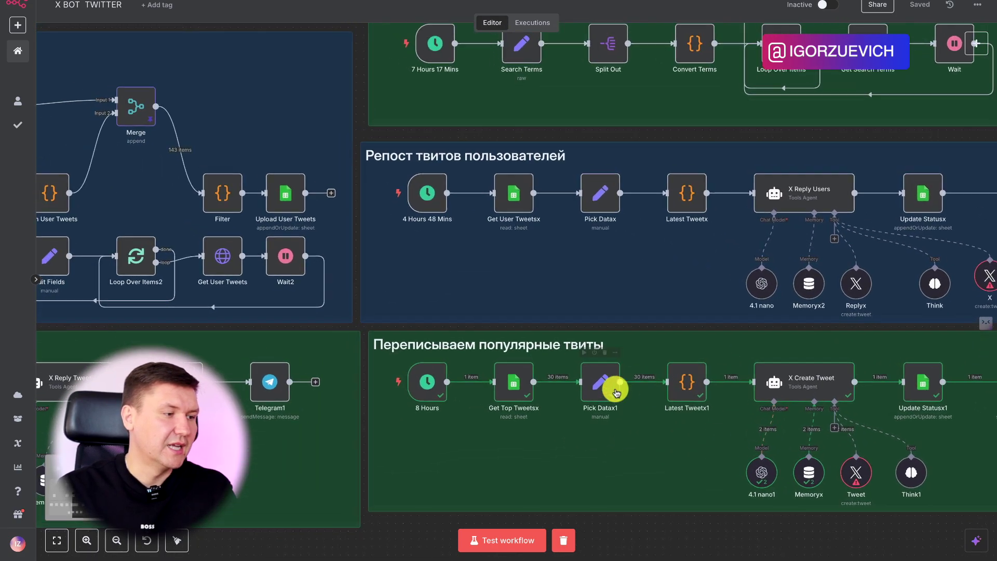
scroll(536, 306, "right", 12)
scroll(536, 306, "down", 8)
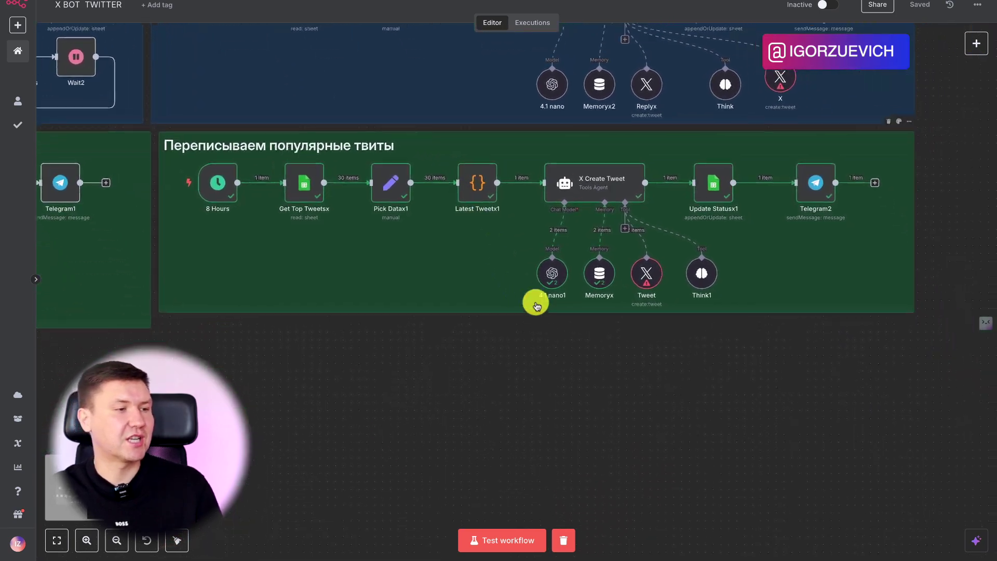
scroll(537, 305, "up", 3)
scroll(536, 305, "up", 1)
scroll(535, 305, "right", 1)
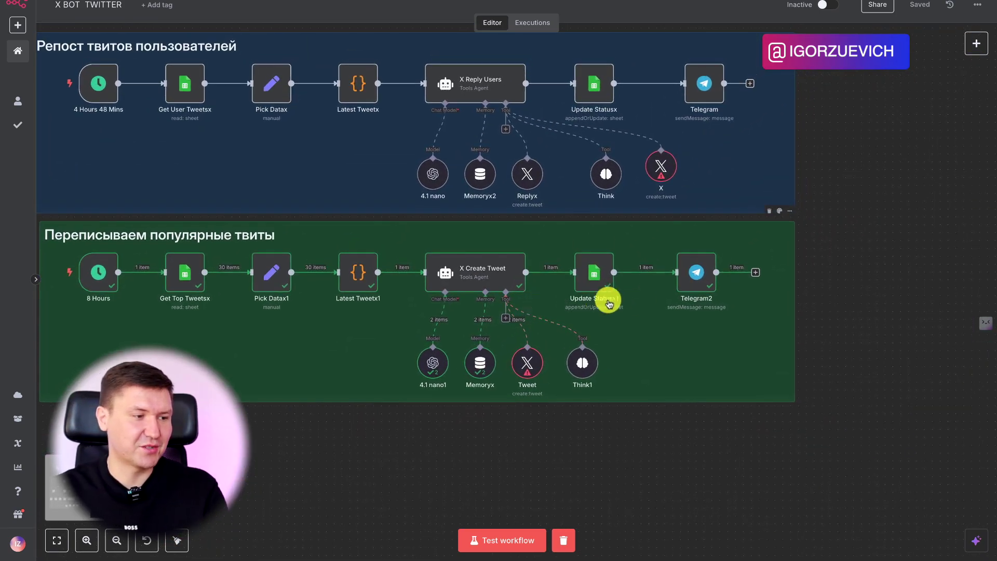
mouse_move(556, 131)
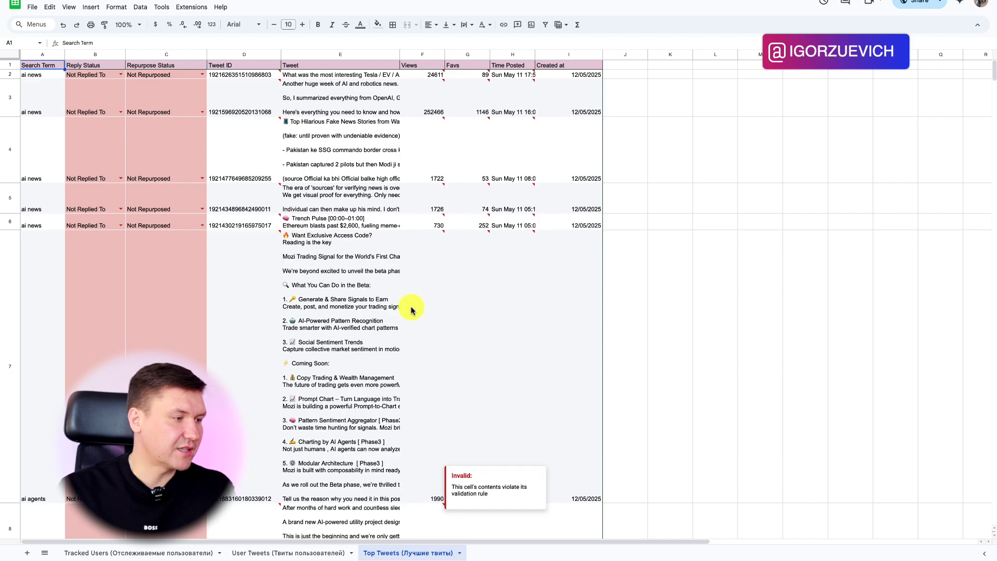
Step: Check the repurpose status, tweet ID and tweet text of row 27 in the Top Tweets sheet
scroll(267, 216, "down", 5)
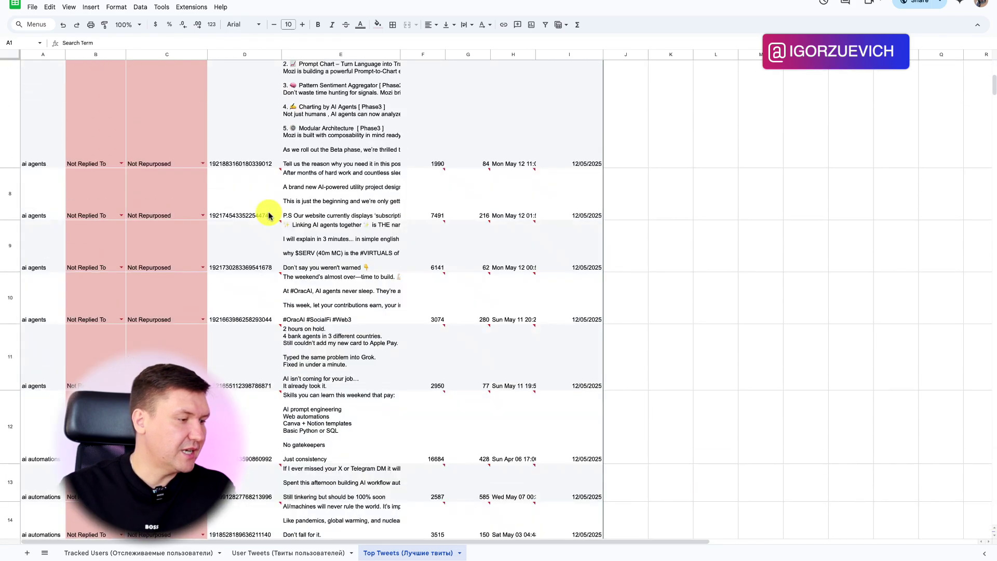
scroll(268, 216, "down", 10)
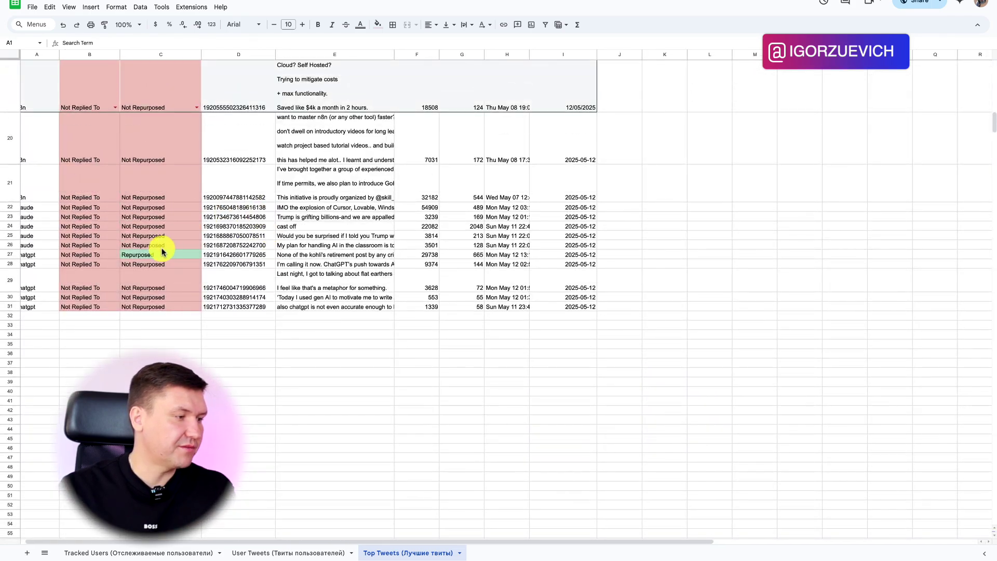
left_click(162, 252)
left_click(263, 255)
left_click(380, 255)
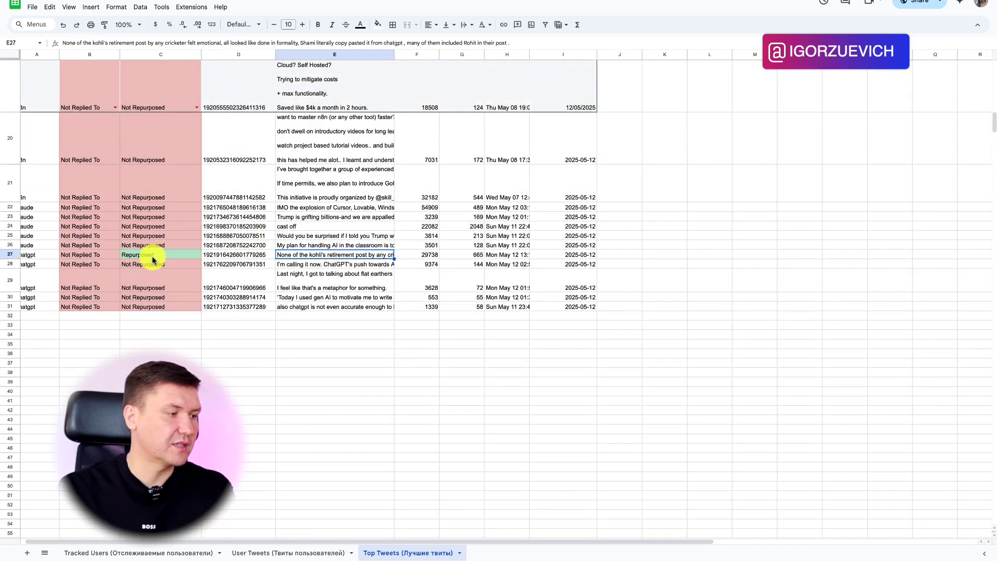
left_click(153, 258)
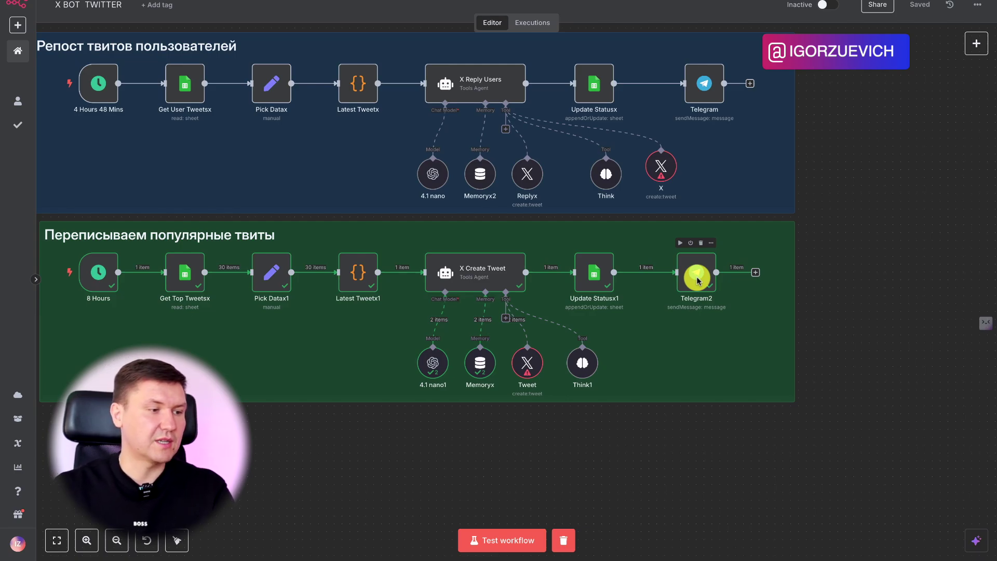
Step: Look over the complete X BOT TWITTER workflow in n8n, with all of its blocks in view together
scroll(697, 280, "down", 5)
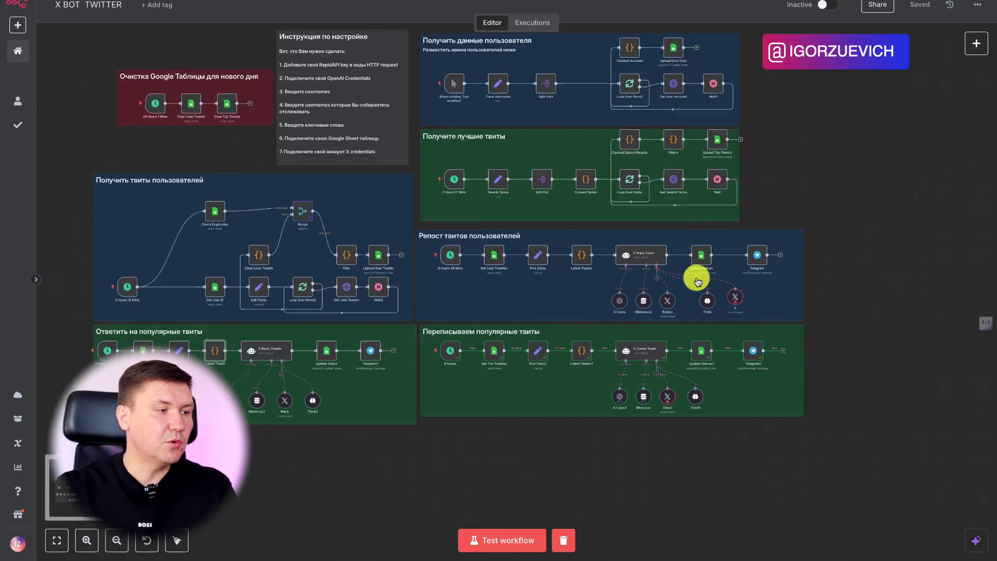
scroll(307, 327, "left", 5)
scroll(307, 327, "up", 1)
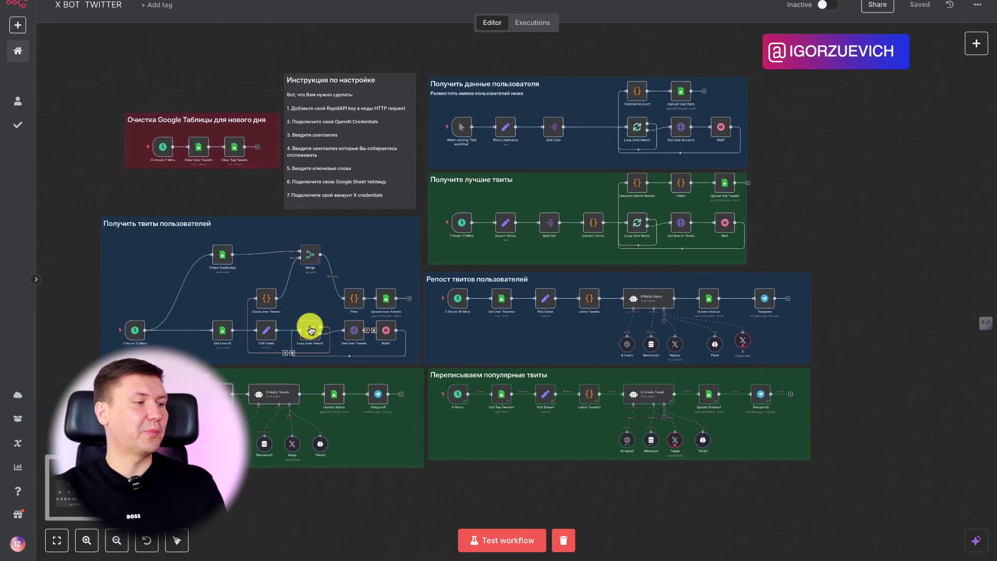
scroll(310, 329, "left", 1)
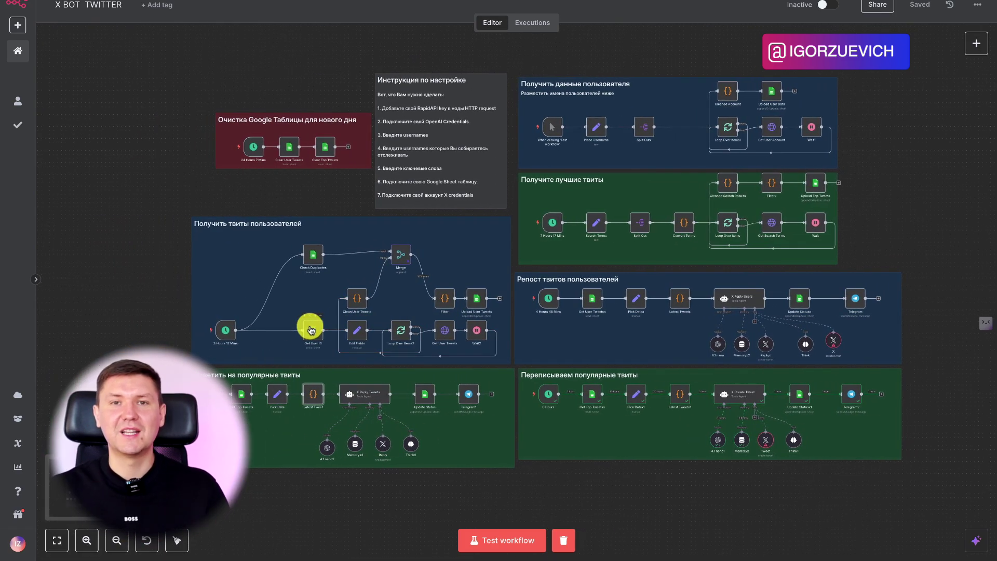